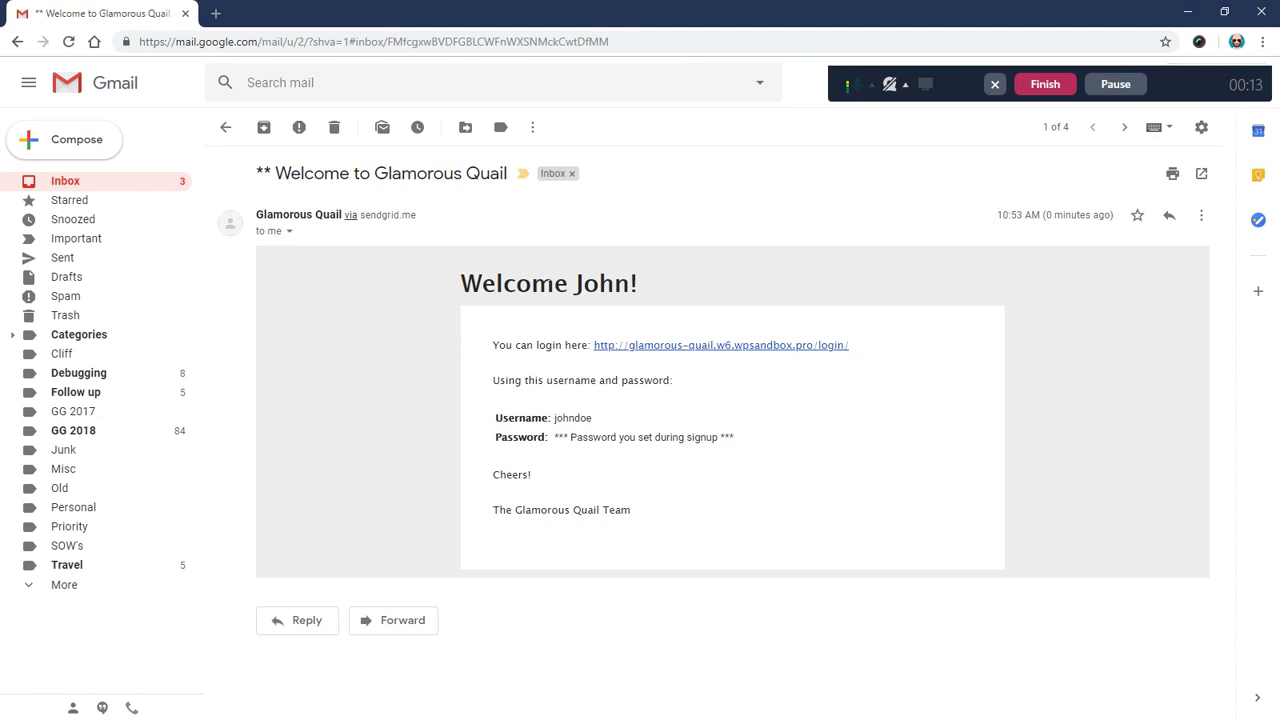
- Highlight the email's welcome heading and body text, then clear both selections
{"action": "left_click_drag", "start_coordinate": [452, 290], "coordinate": [668, 284]}
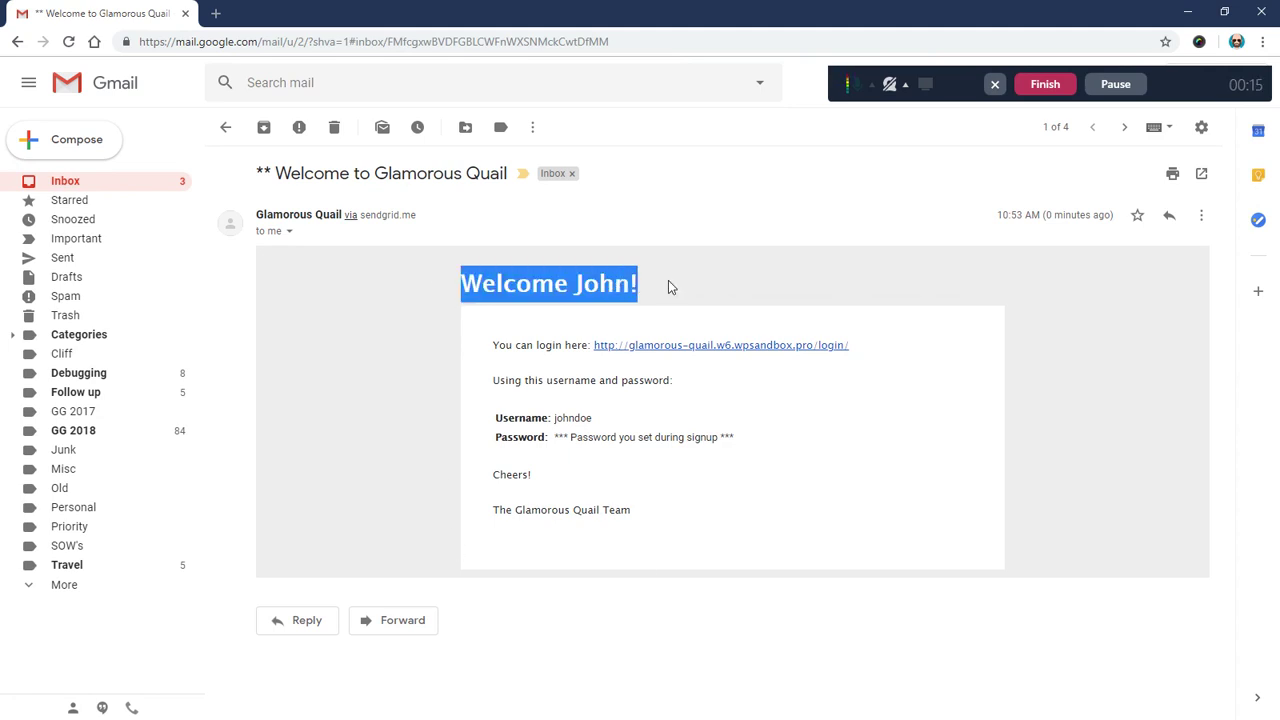
{"action": "left_click", "coordinate": [668, 284]}
{"action": "left_click_drag", "start_coordinate": [490, 345], "coordinate": [668, 511]}
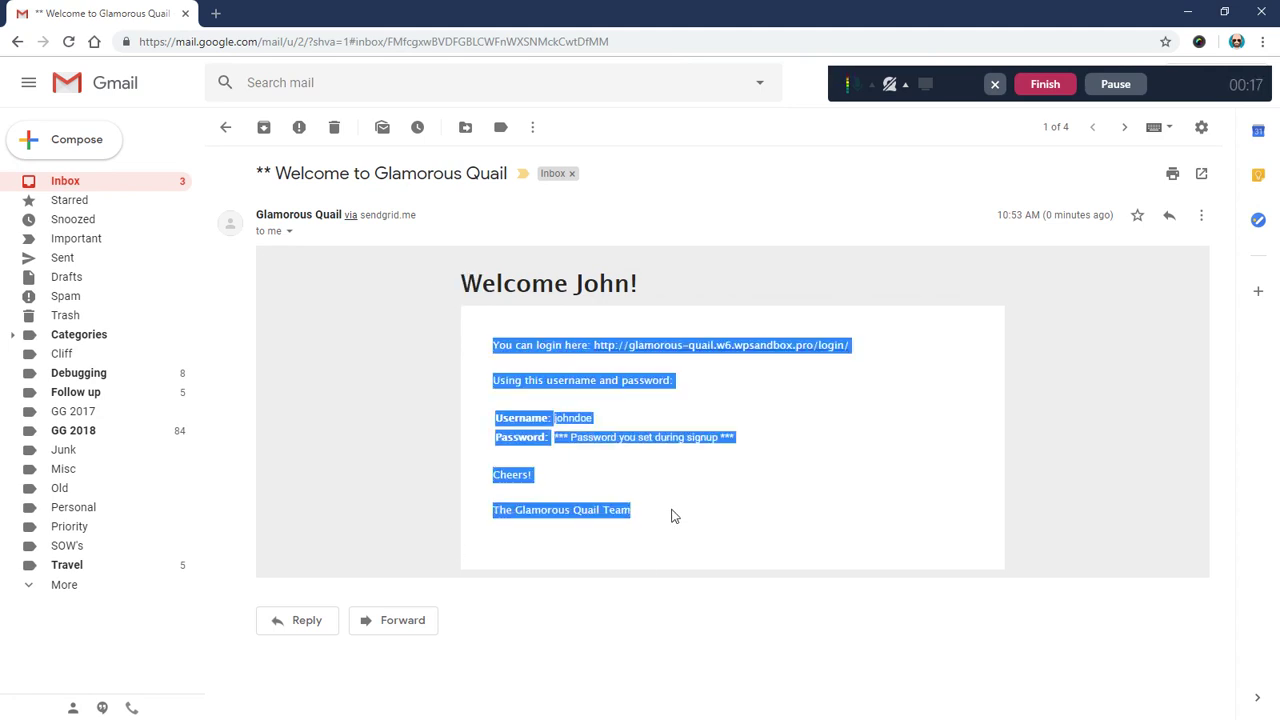
{"action": "left_click", "coordinate": [673, 515]}
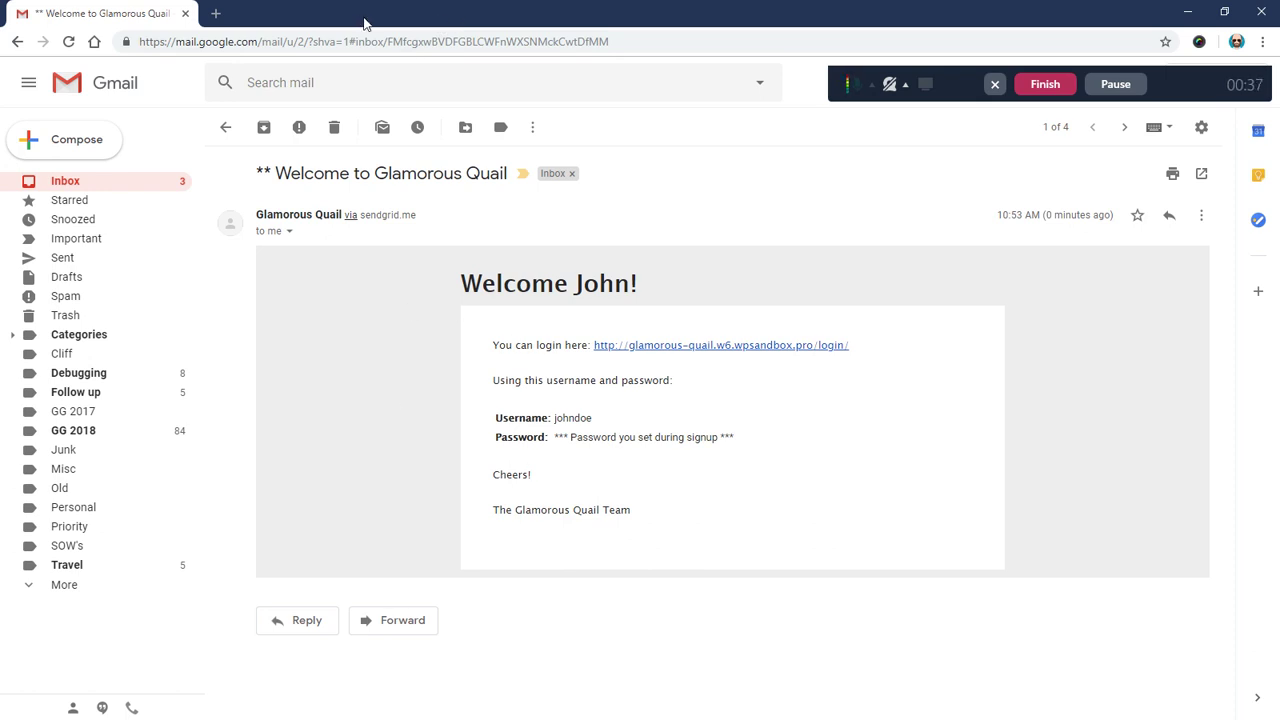
- Review the enabled MemberPress email notices, then go to Plugins > Add New
{"action": "key", "text": "alt+Tab"}
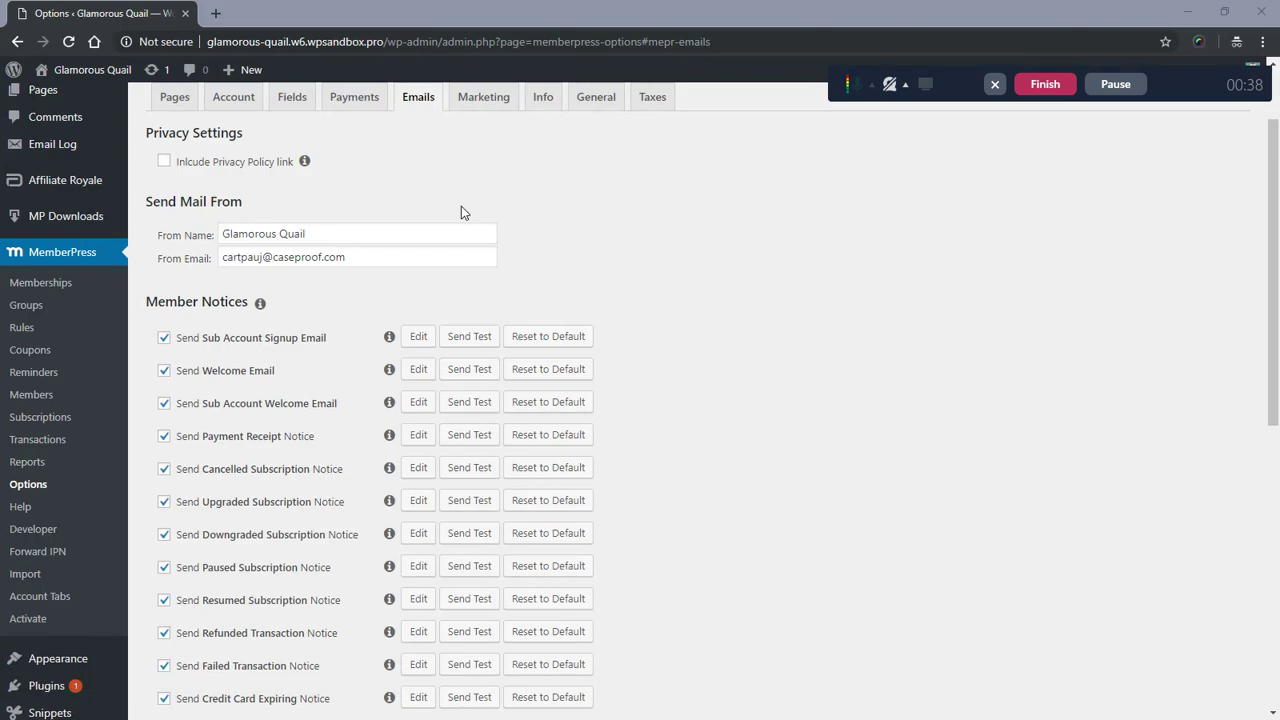
{"action": "scroll", "coordinate": [650, 240], "scroll_direction": "down", "scroll_amount": 4}
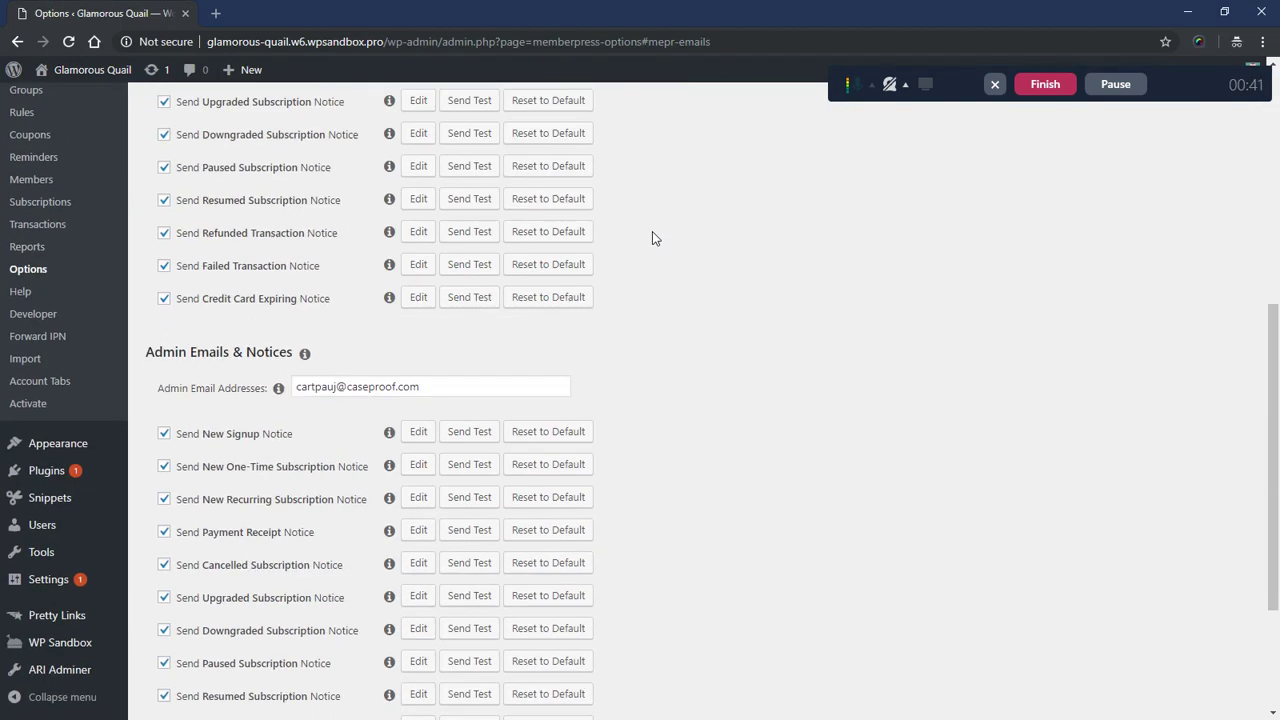
{"action": "scroll", "coordinate": [648, 245], "scroll_direction": "down", "scroll_amount": 2}
{"action": "scroll", "coordinate": [640, 260], "scroll_direction": "up", "scroll_amount": 5}
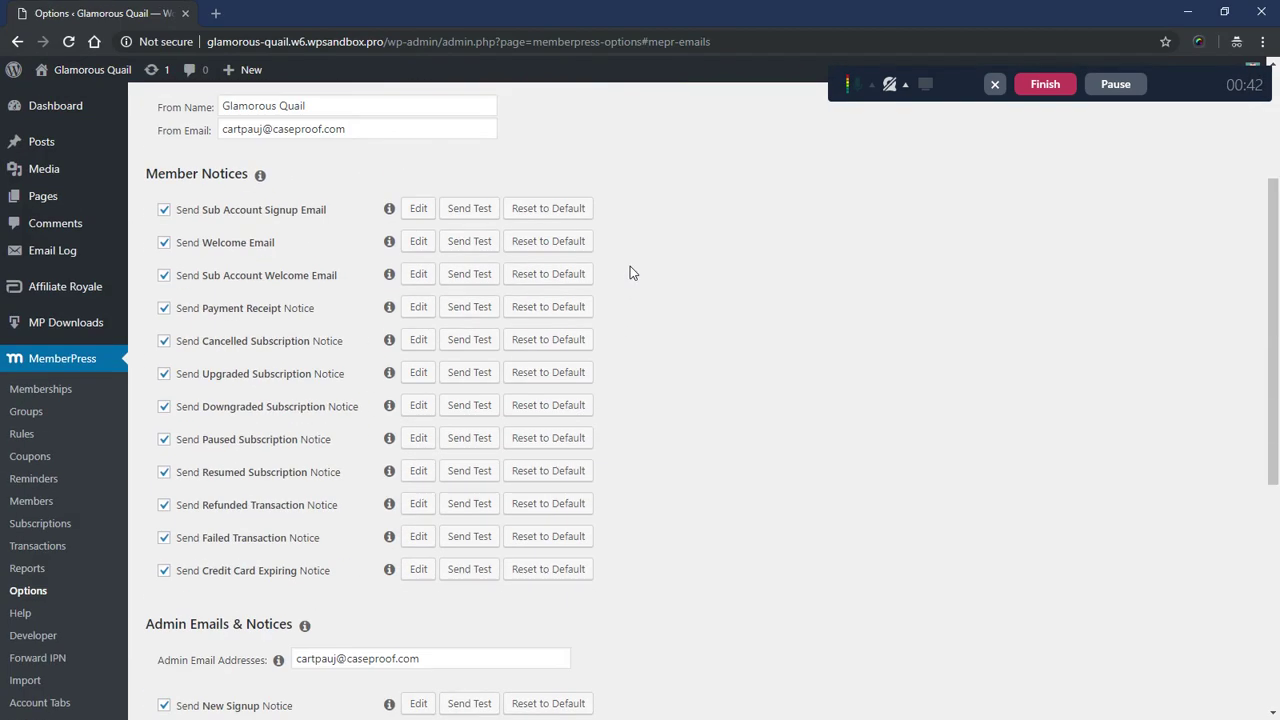
{"action": "scroll", "coordinate": [632, 271], "scroll_direction": "up", "scroll_amount": 3}
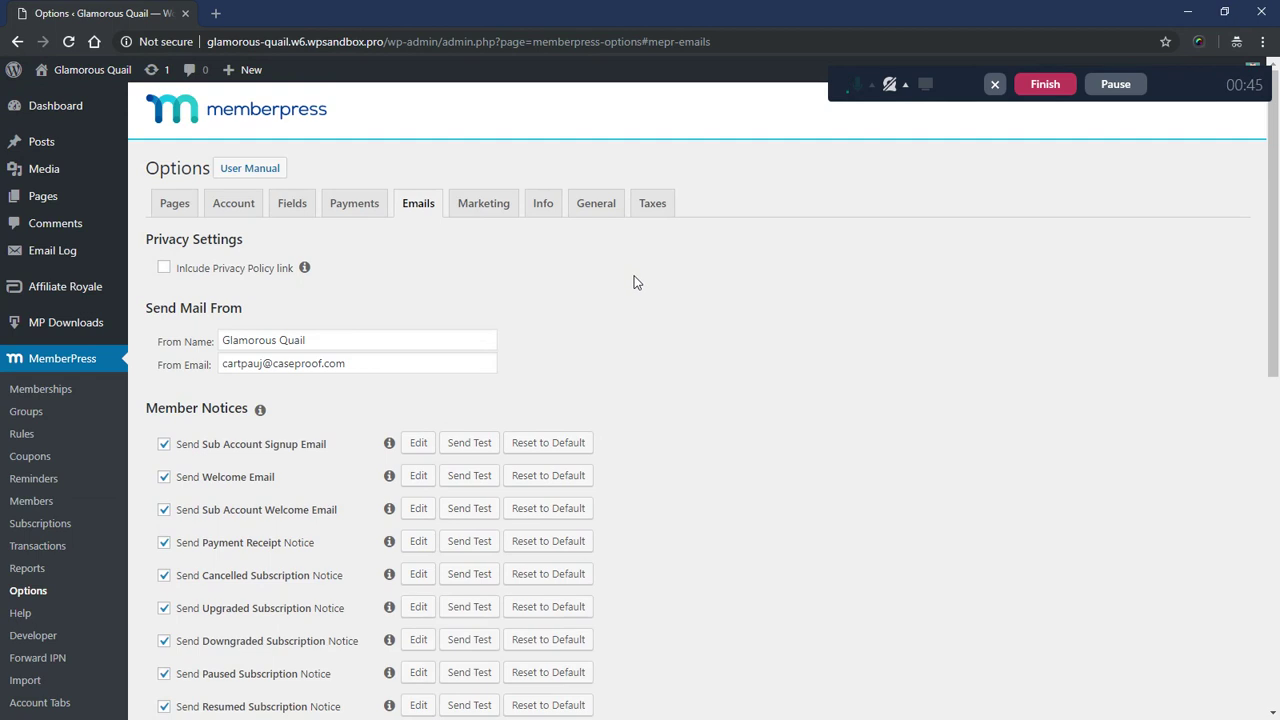
{"action": "scroll", "coordinate": [634, 277], "scroll_direction": "down", "scroll_amount": 3}
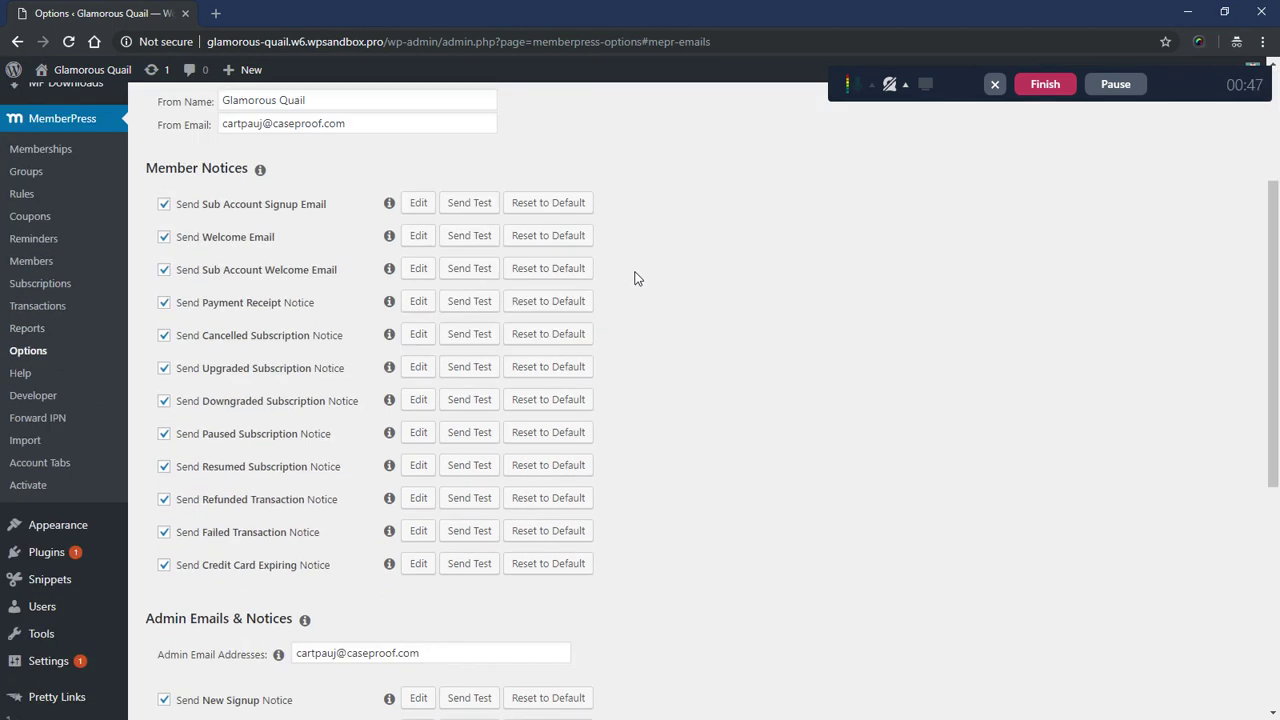
{"action": "scroll", "coordinate": [634, 377], "scroll_direction": "down", "scroll_amount": 2}
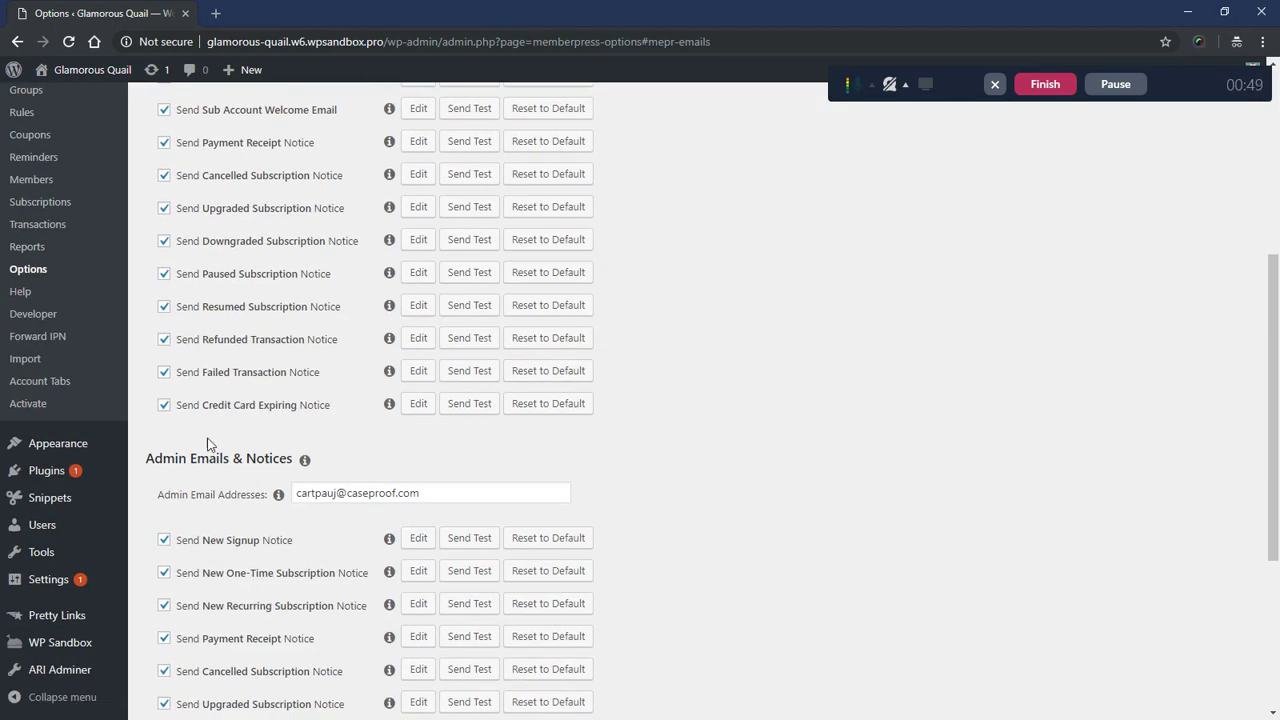
{"action": "mouse_move", "coordinate": [46, 476]}
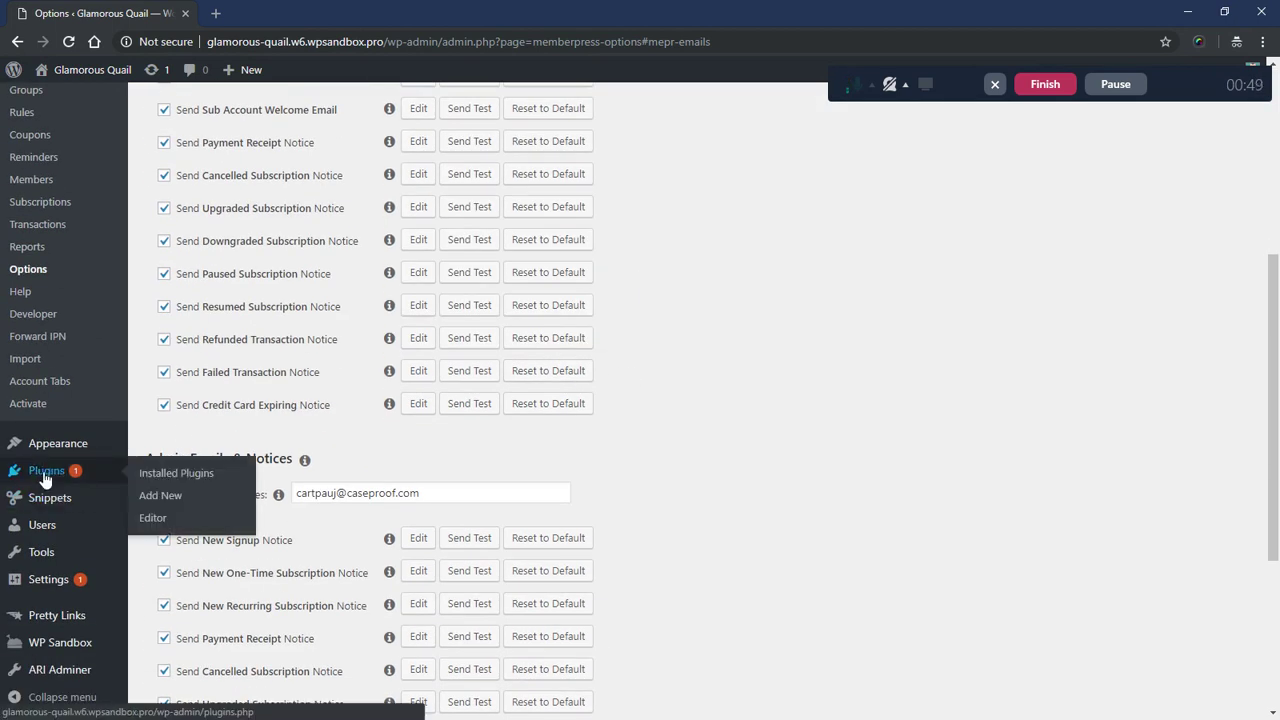
{"action": "left_click", "coordinate": [182, 500]}
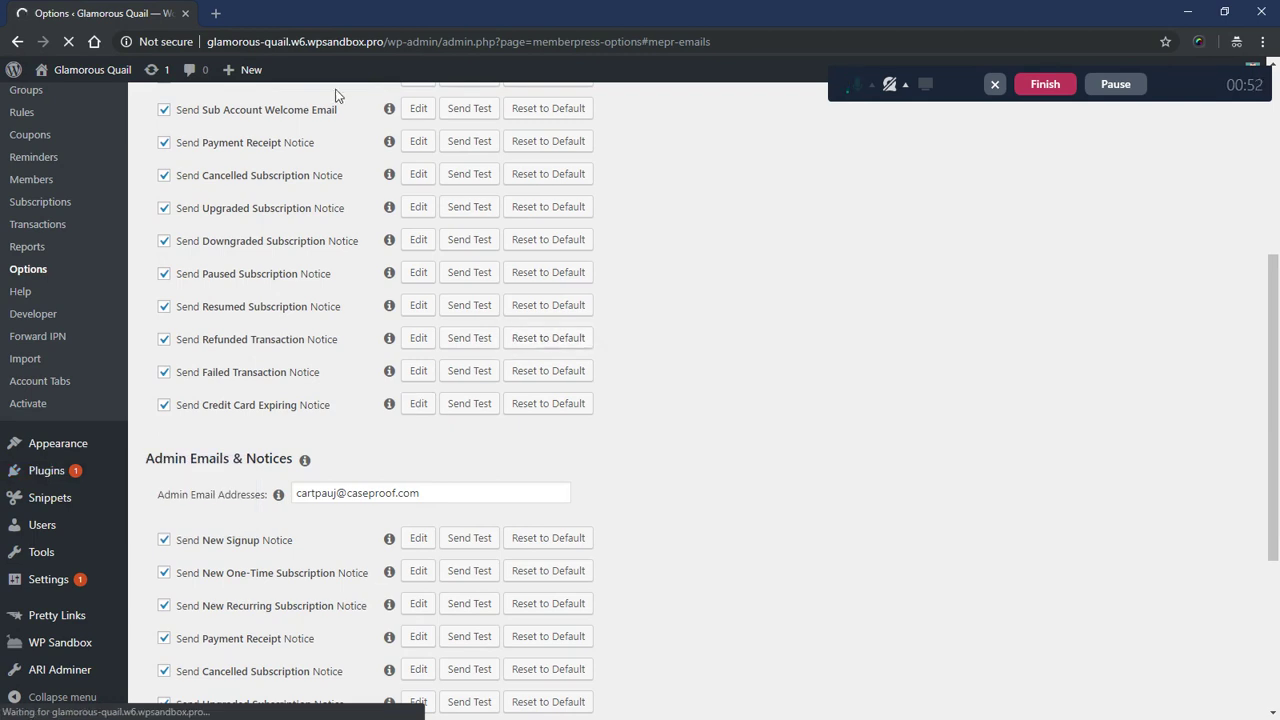
- Search Google for 'email template wordpress' in a new private tab
{"action": "left_click", "coordinate": [215, 13]}
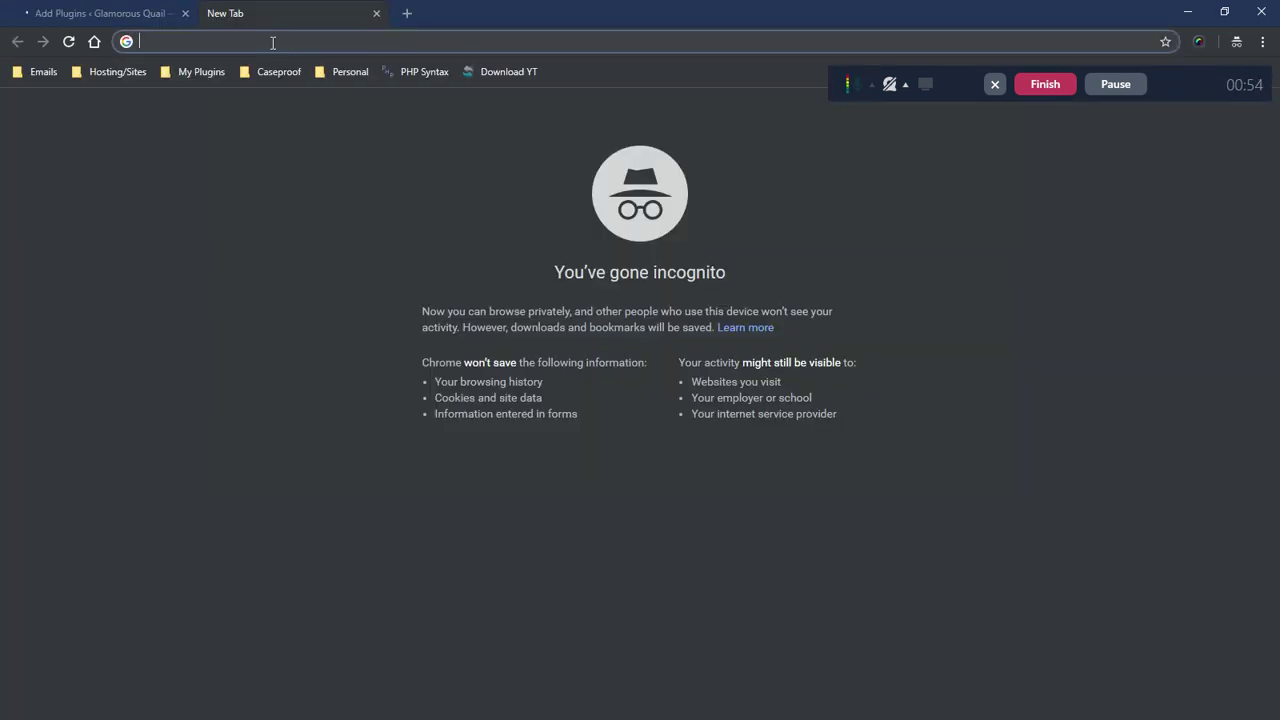
{"action": "type", "text": "email t"}
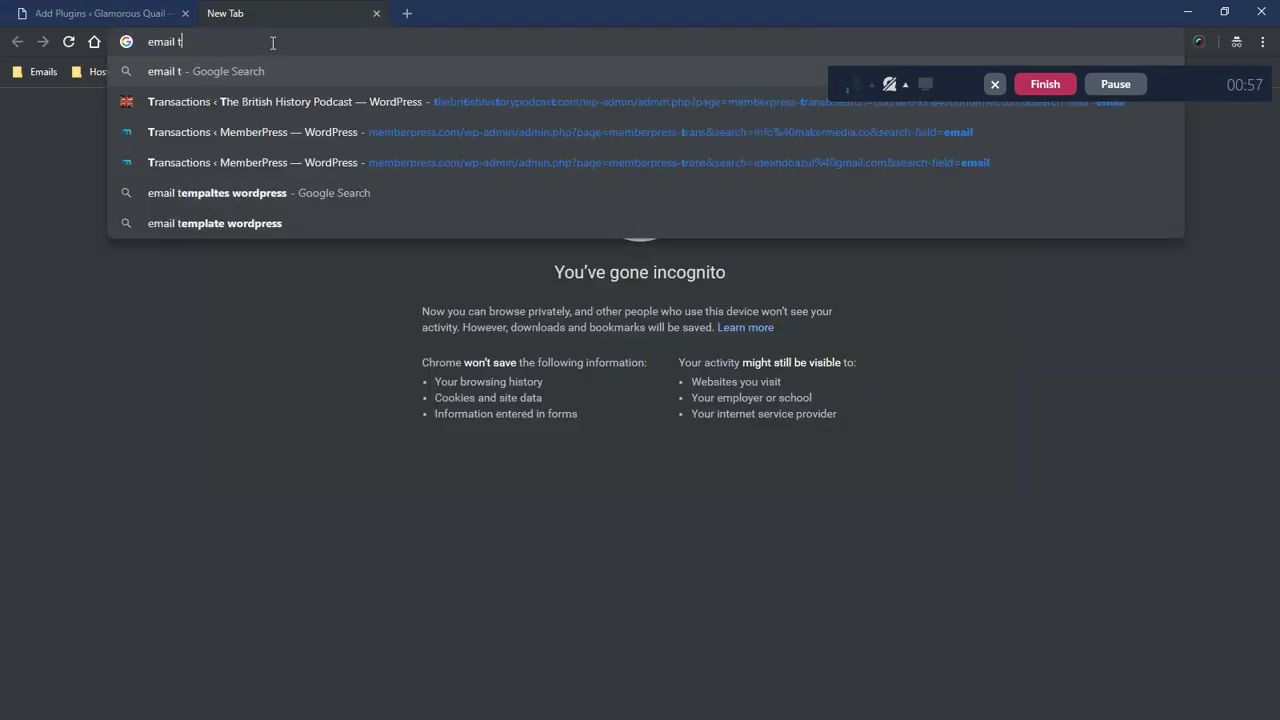
{"action": "type", "text": "emplate wordpress"}
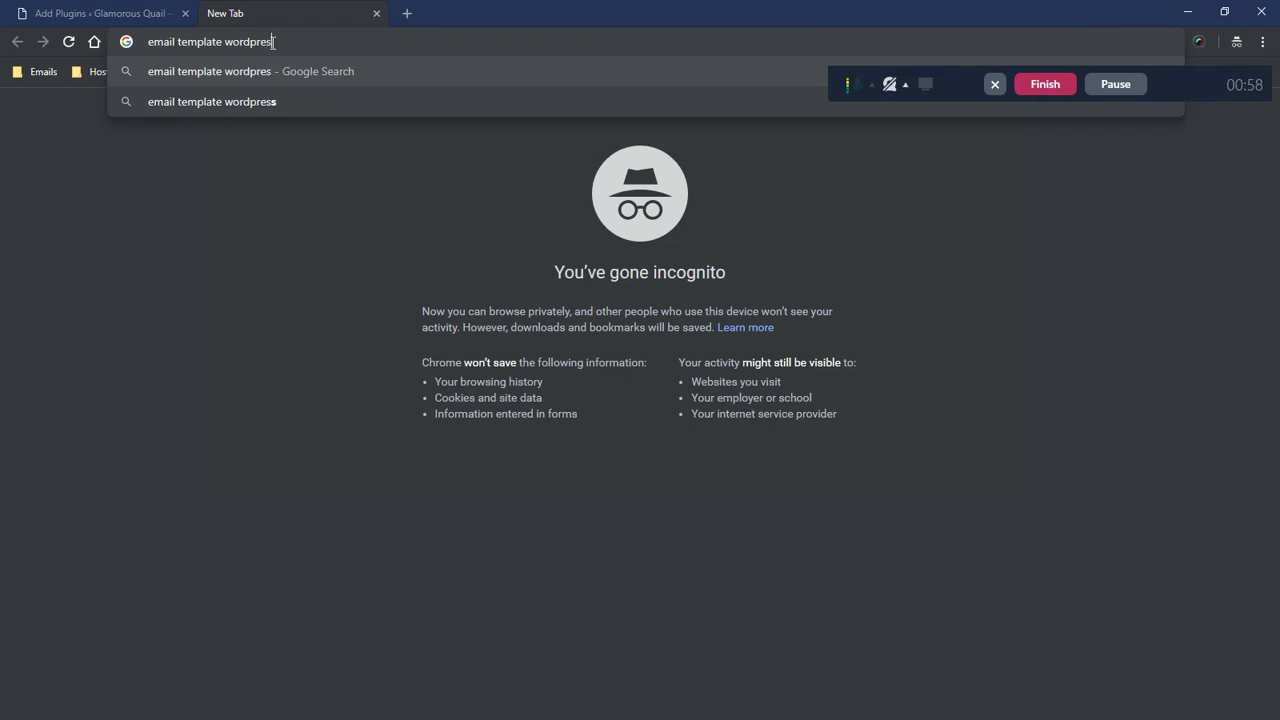
{"action": "key", "text": "Return"}
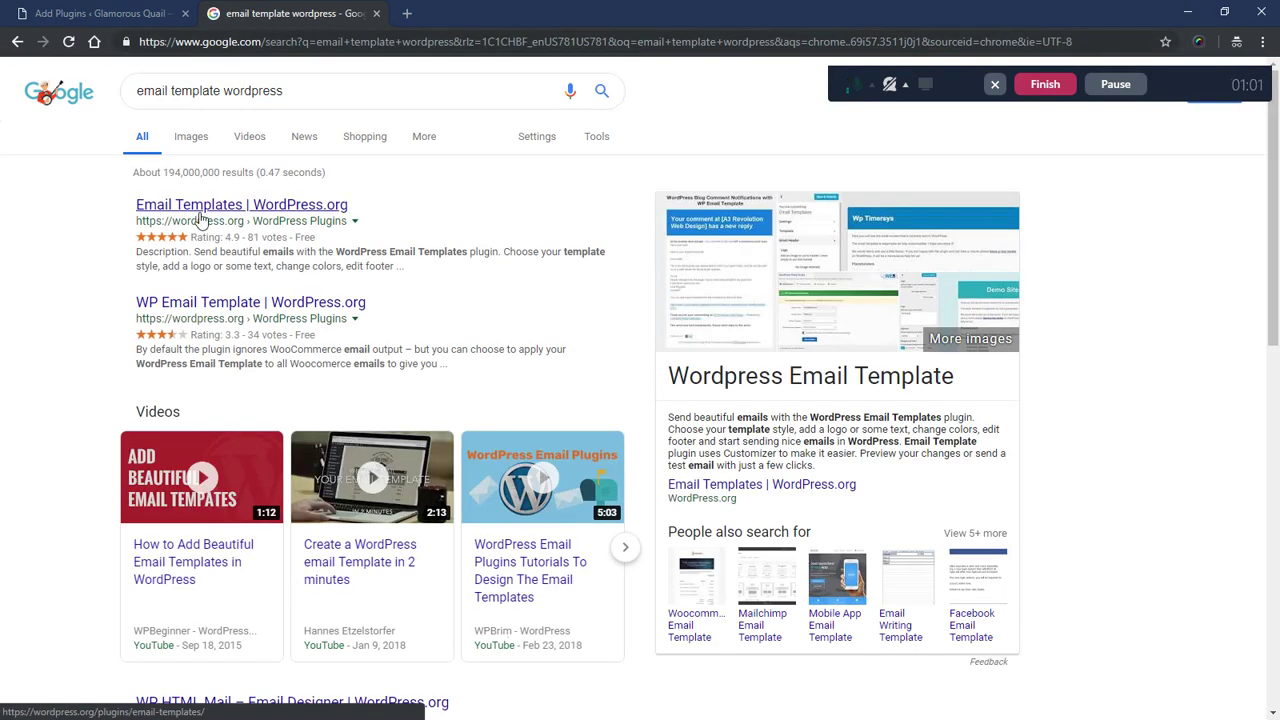
- Open the Email Templates plugin page on WordPress.org and read its list of compatible mail services
{"action": "left_click", "coordinate": [200, 215]}
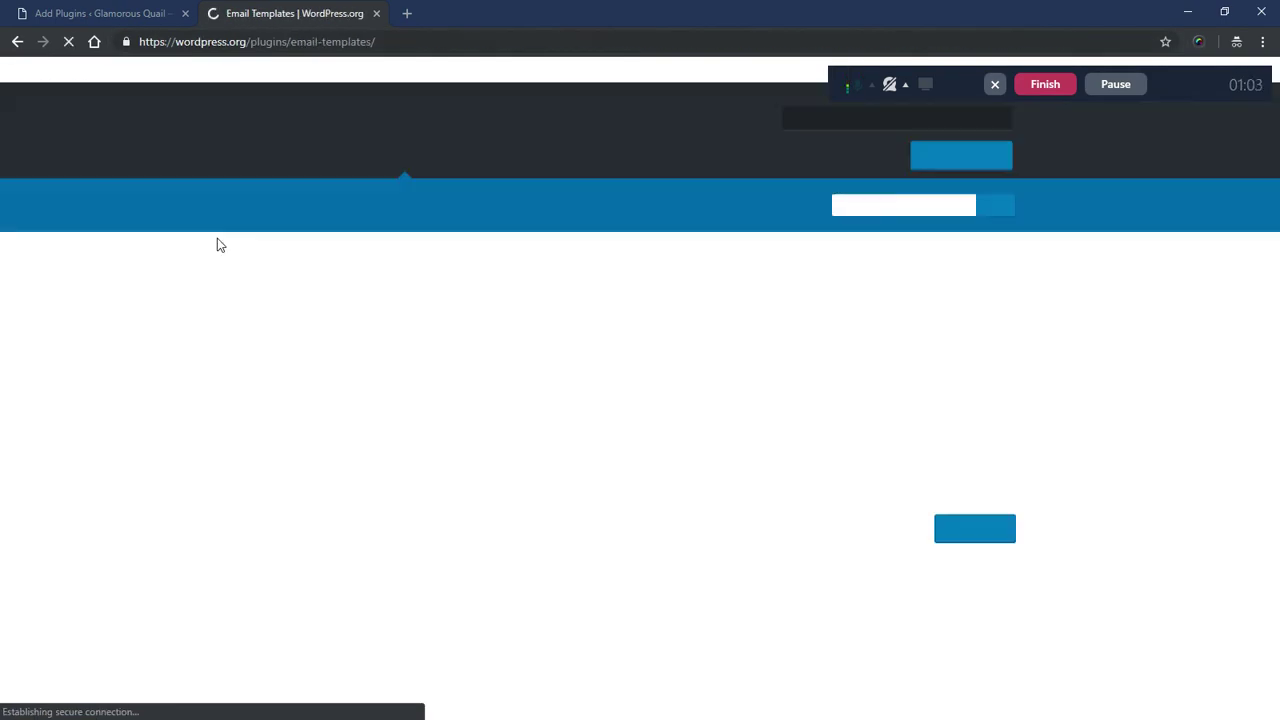
{"action": "scroll", "coordinate": [420, 252], "scroll_direction": "down", "scroll_amount": 2}
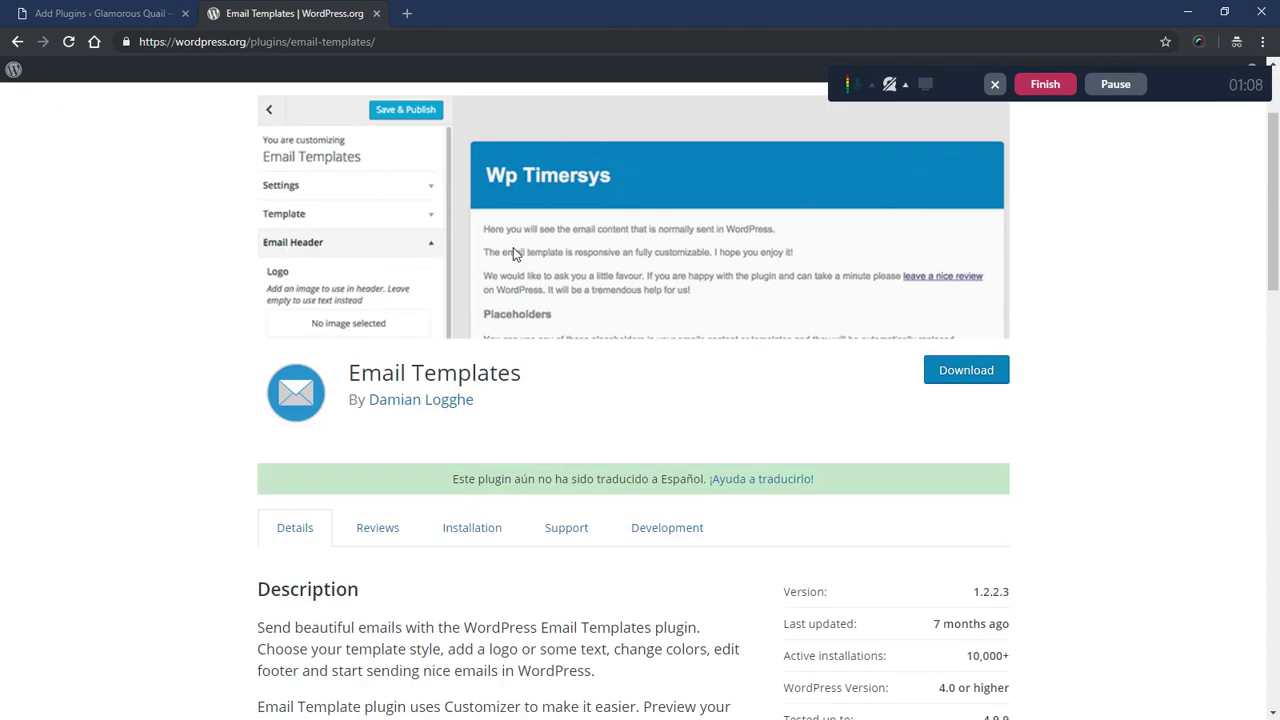
{"action": "scroll", "coordinate": [175, 330], "scroll_direction": "down", "scroll_amount": 5}
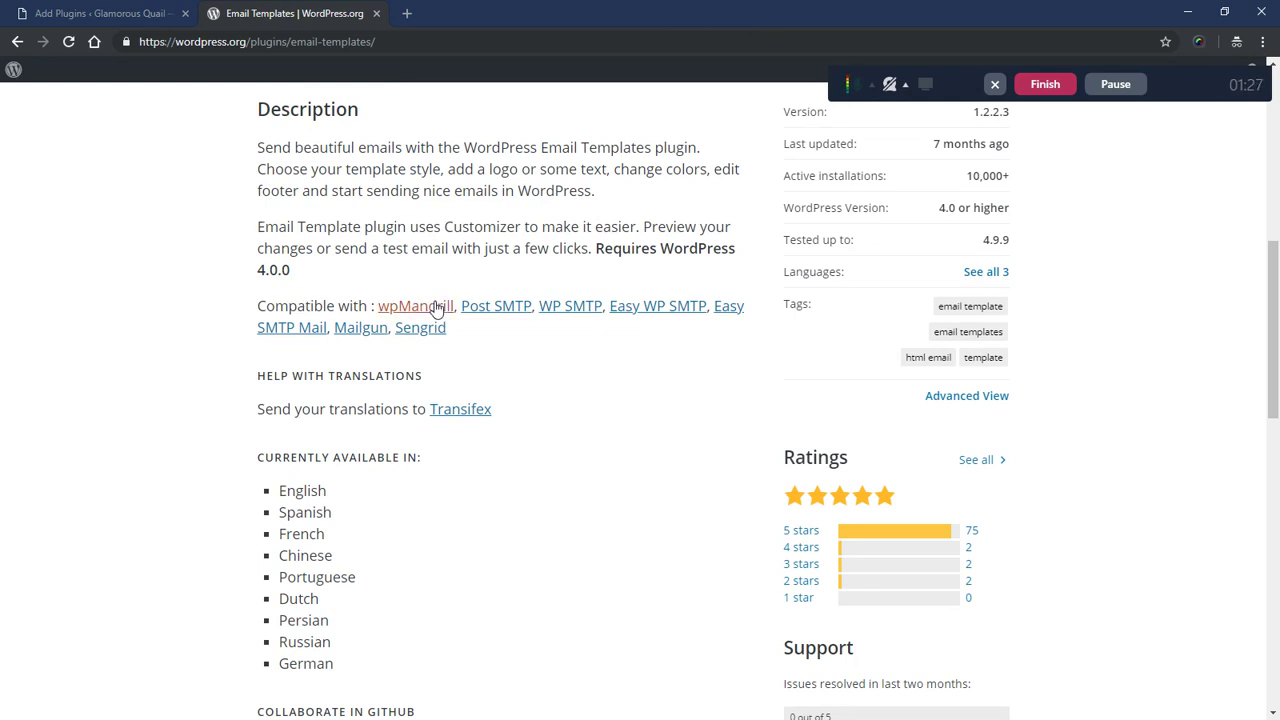
{"action": "left_click_drag", "start_coordinate": [454, 333], "coordinate": [380, 307]}
{"action": "left_click", "coordinate": [497, 330]}
- Select the 'Email Templates' plugin title and return to the Add Plugins tab
{"action": "scroll", "coordinate": [314, 297], "scroll_direction": "up", "scroll_amount": 2}
{"action": "scroll", "coordinate": [212, 320], "scroll_direction": "down", "scroll_amount": 7}
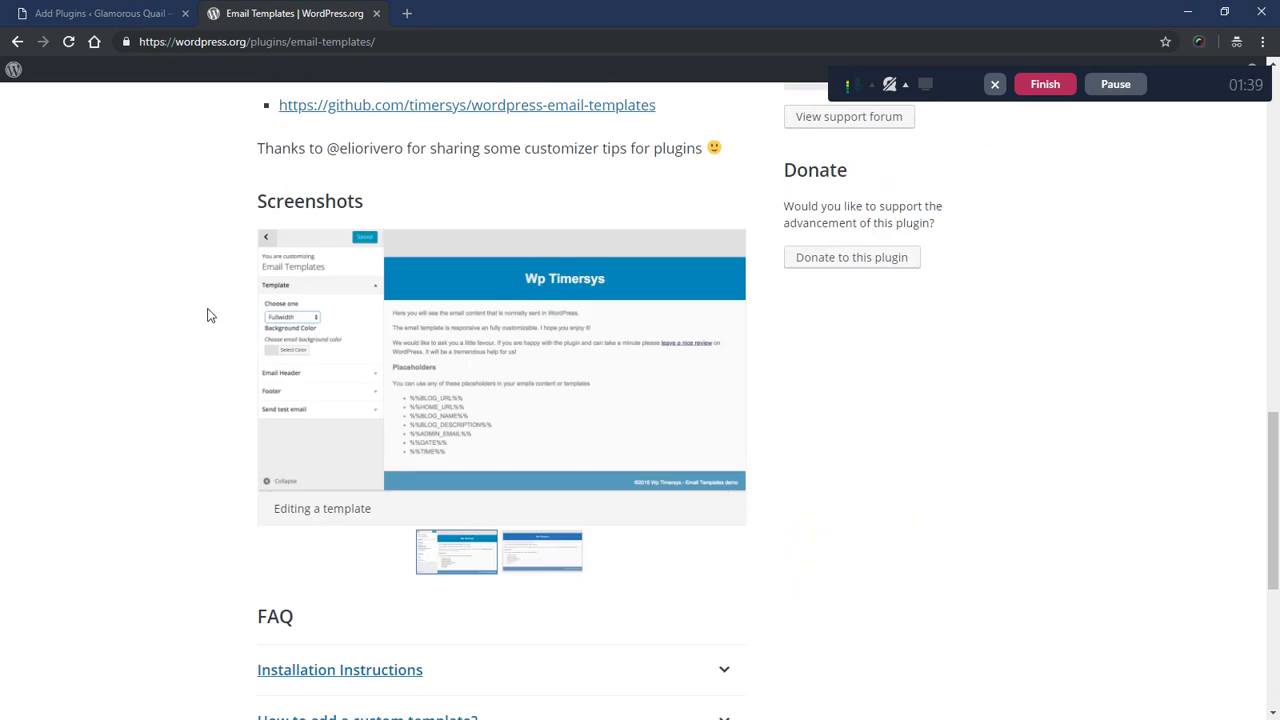
{"action": "scroll", "coordinate": [207, 315], "scroll_direction": "up", "scroll_amount": 8}
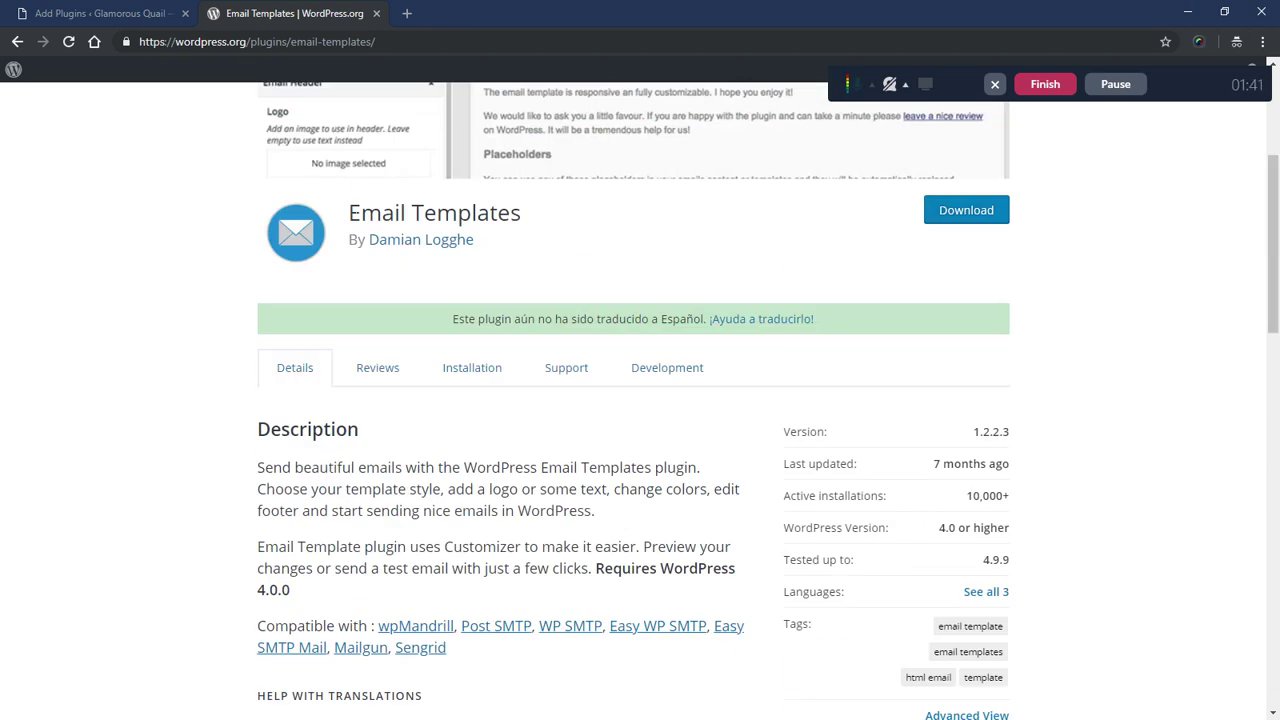
{"action": "left_click_drag", "start_coordinate": [348, 213], "coordinate": [522, 214]}
{"action": "key", "text": "super+c"}
{"action": "key", "text": "ctrl+shift+Tab"}
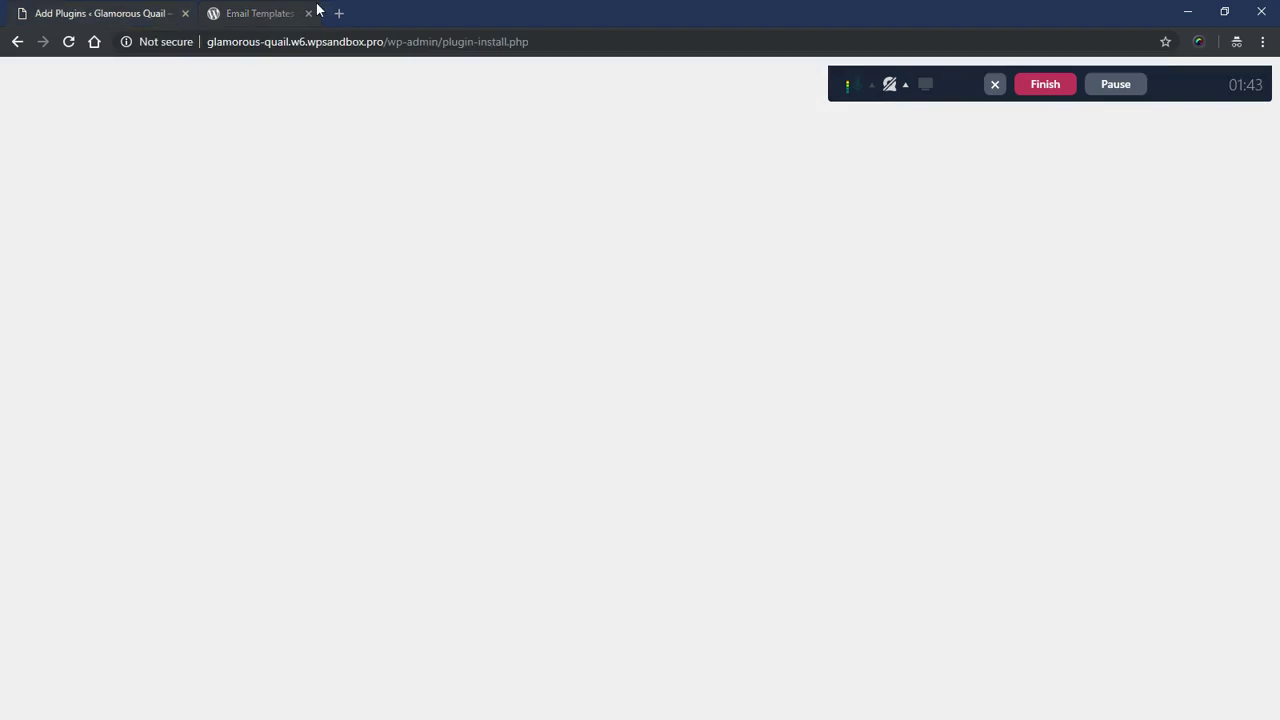
- Close the plugin page, search Add Plugins for 'Email Templates', and activate it
{"action": "left_click", "coordinate": [308, 13]}
{"action": "left_click", "coordinate": [1050, 155]}
{"action": "right_click", "coordinate": [1054, 160]}
{"action": "left_click", "coordinate": [1122, 303]}
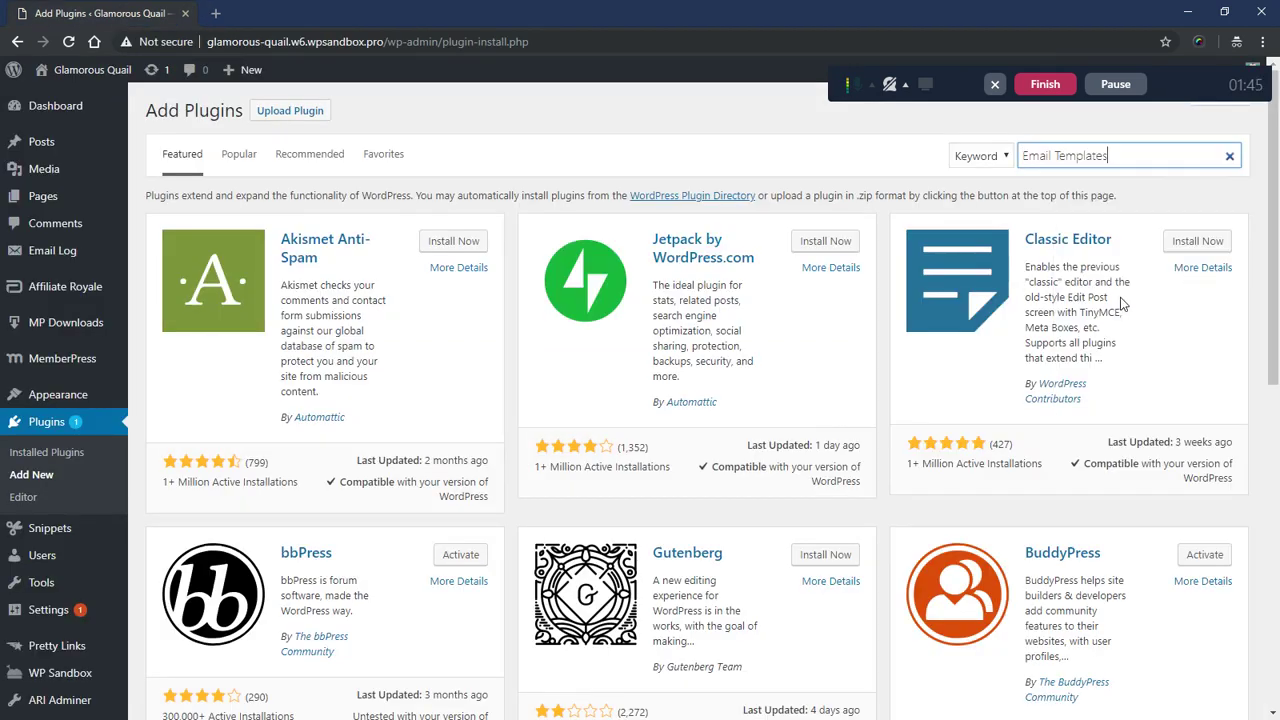
{"action": "key", "text": "Return"}
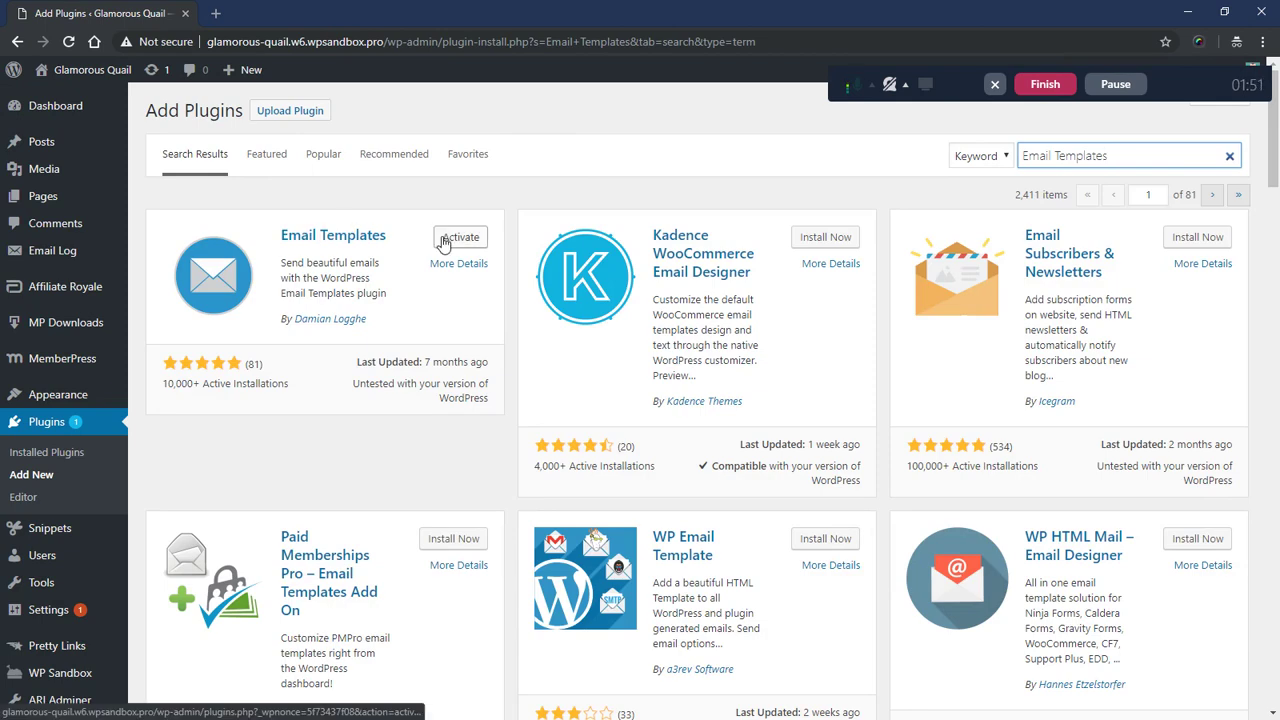
{"action": "left_click", "coordinate": [458, 237]}
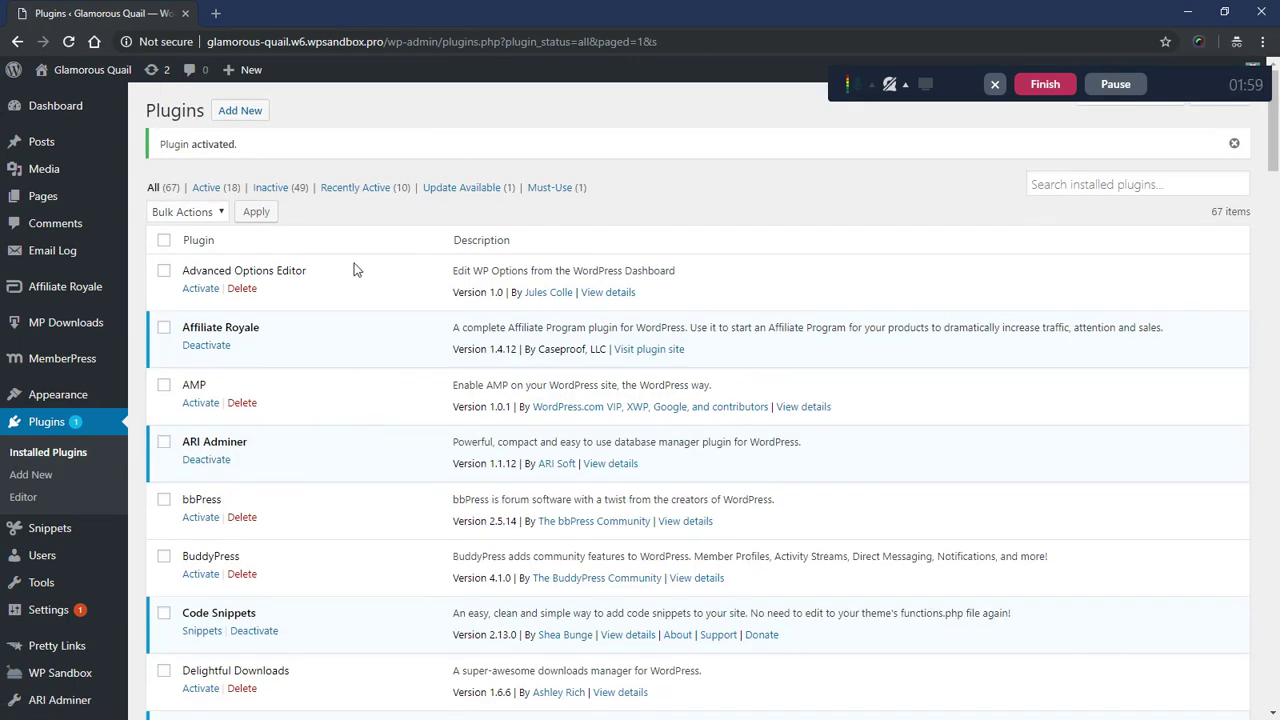
{"action": "scroll", "coordinate": [341, 296], "scroll_direction": "down", "scroll_amount": 2}
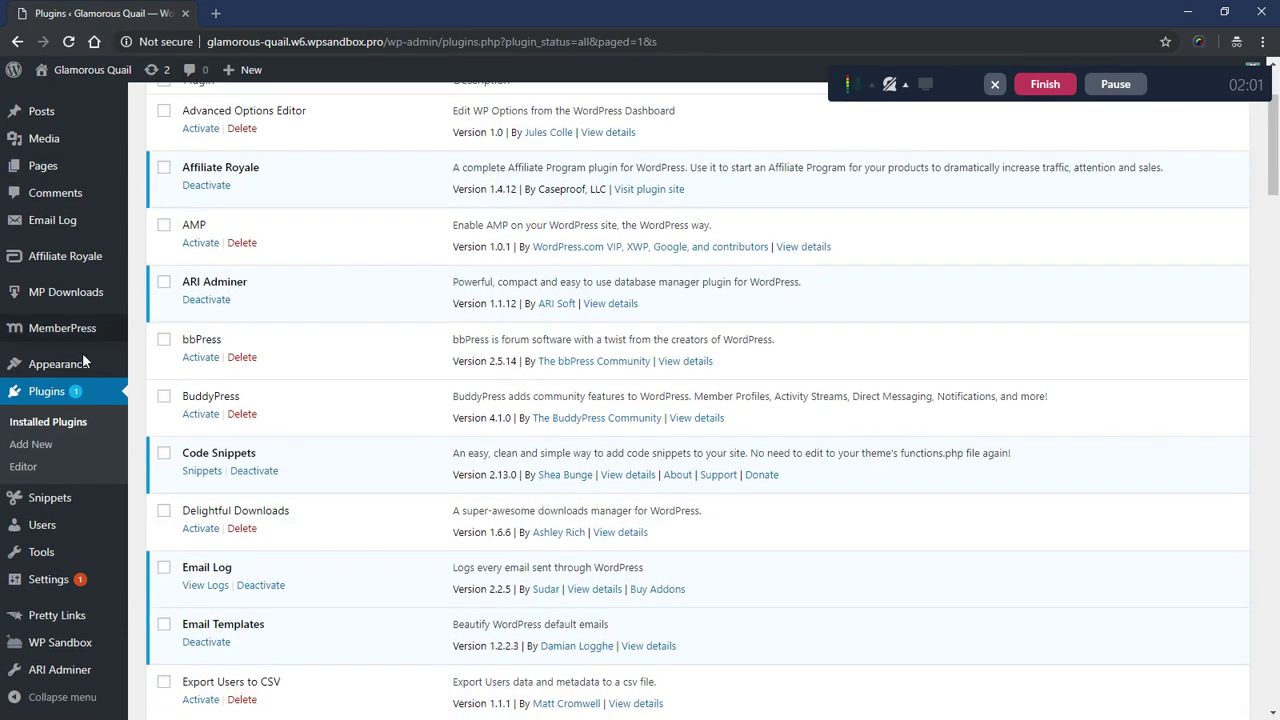
- Open Appearance > Email Templates, scroll the sample email preview, and enter Email Header settings
{"action": "mouse_move", "coordinate": [57, 364]}
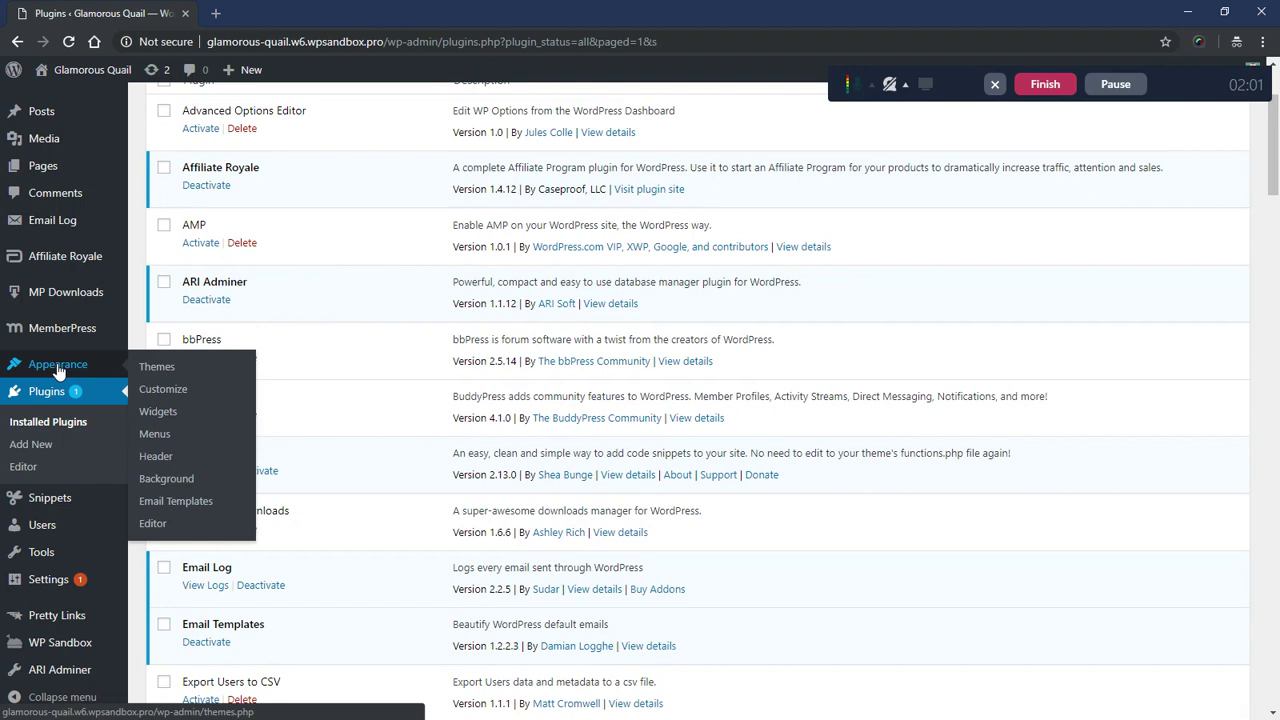
{"action": "left_click", "coordinate": [176, 501]}
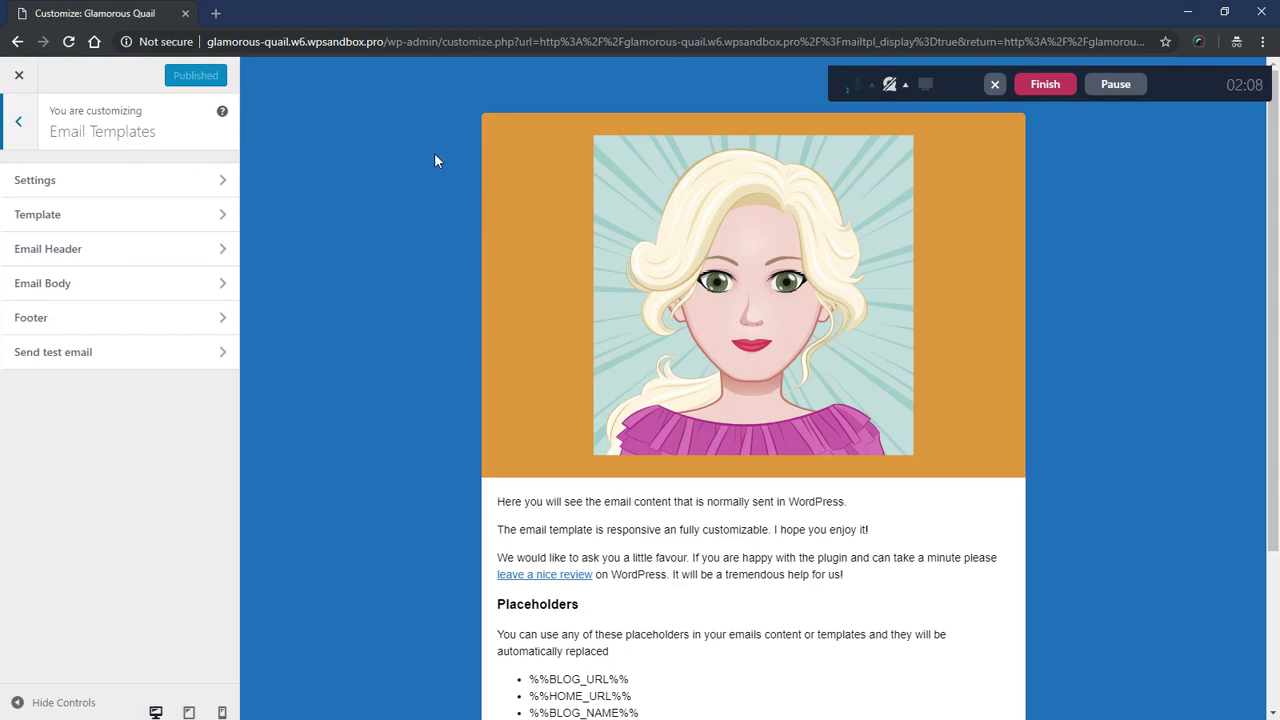
{"action": "scroll", "coordinate": [490, 332], "scroll_direction": "down", "scroll_amount": 2}
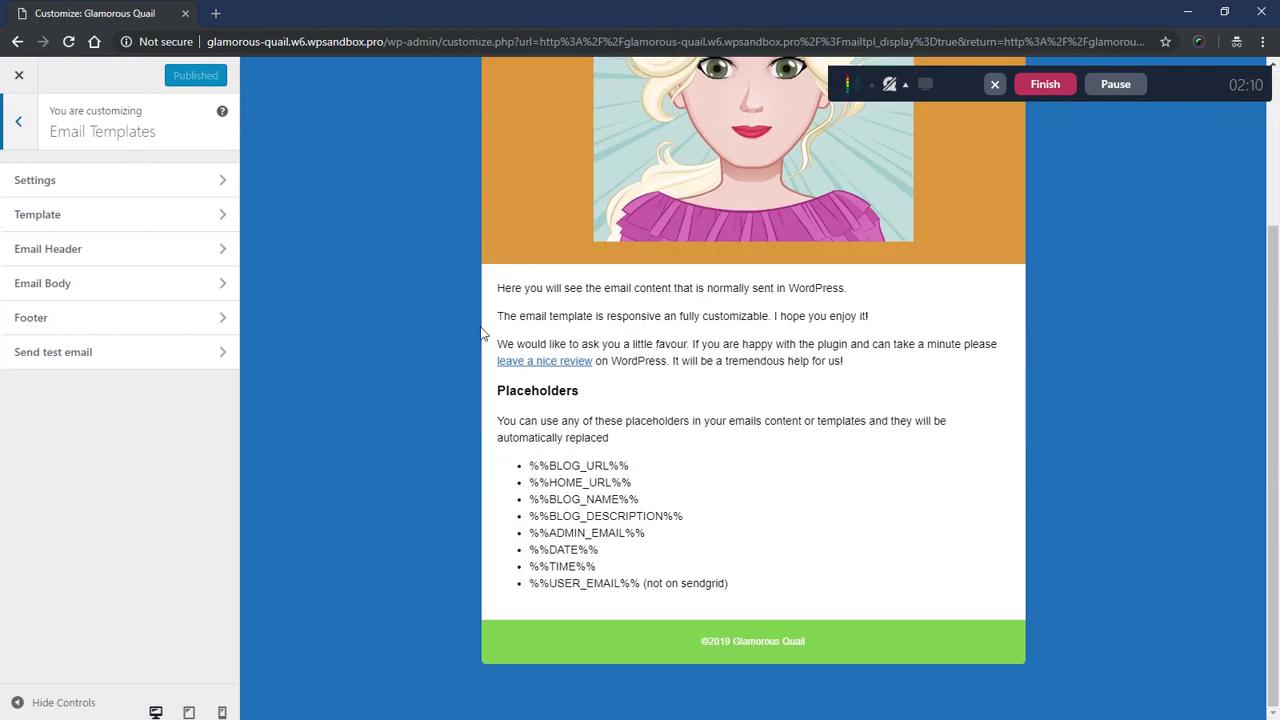
{"action": "scroll", "coordinate": [472, 328], "scroll_direction": "up", "scroll_amount": 2}
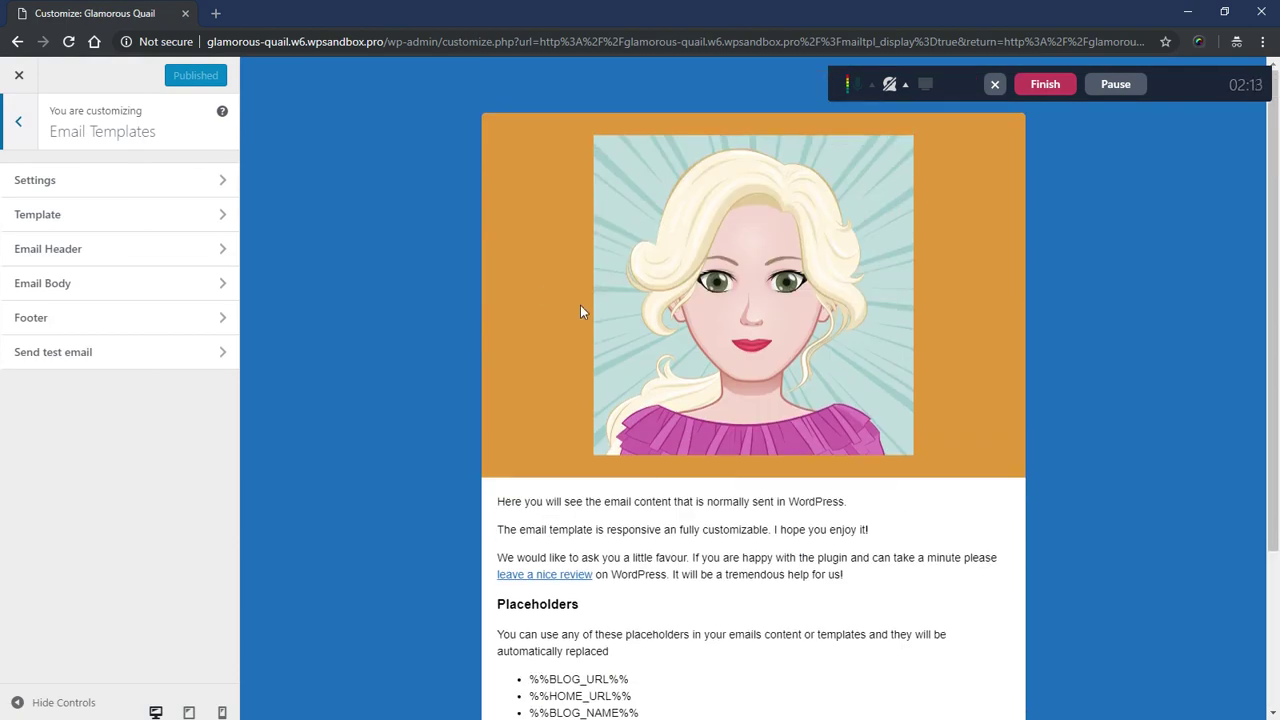
{"action": "left_click", "coordinate": [88, 248]}
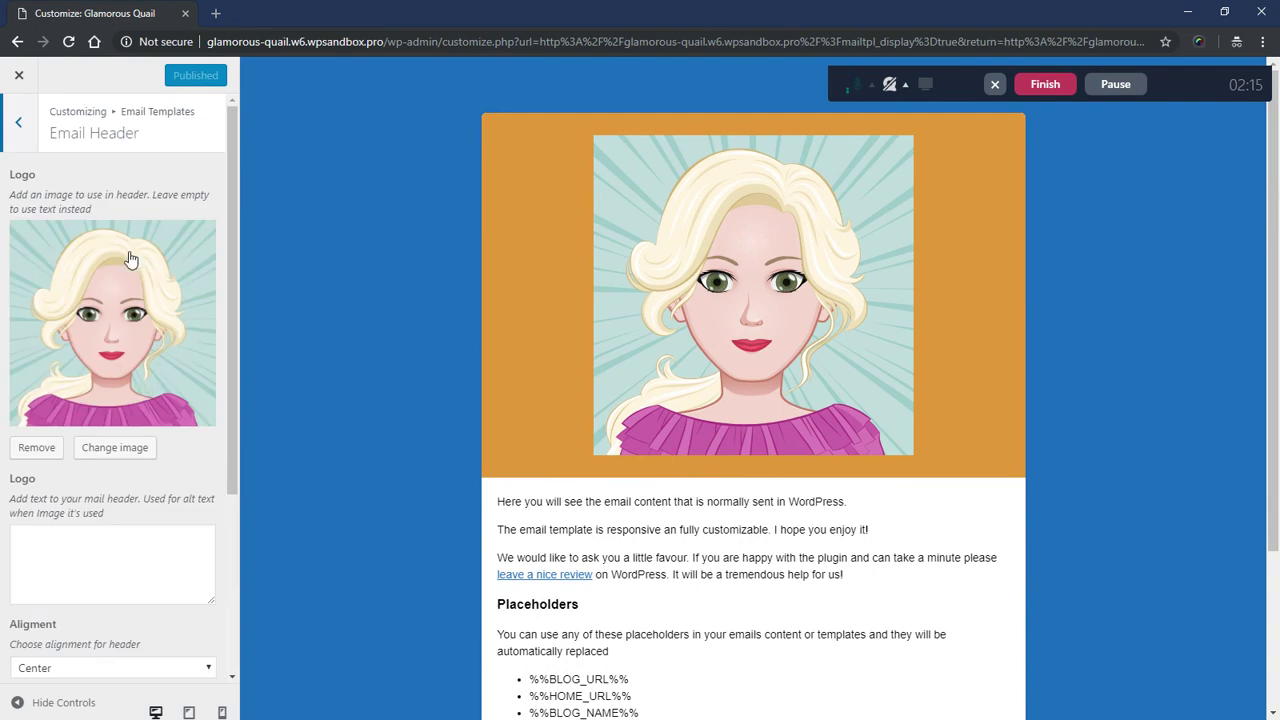
- Remove the header logo, try the cougar photo as the logo, then remove it again
{"action": "left_click", "coordinate": [37, 448]}
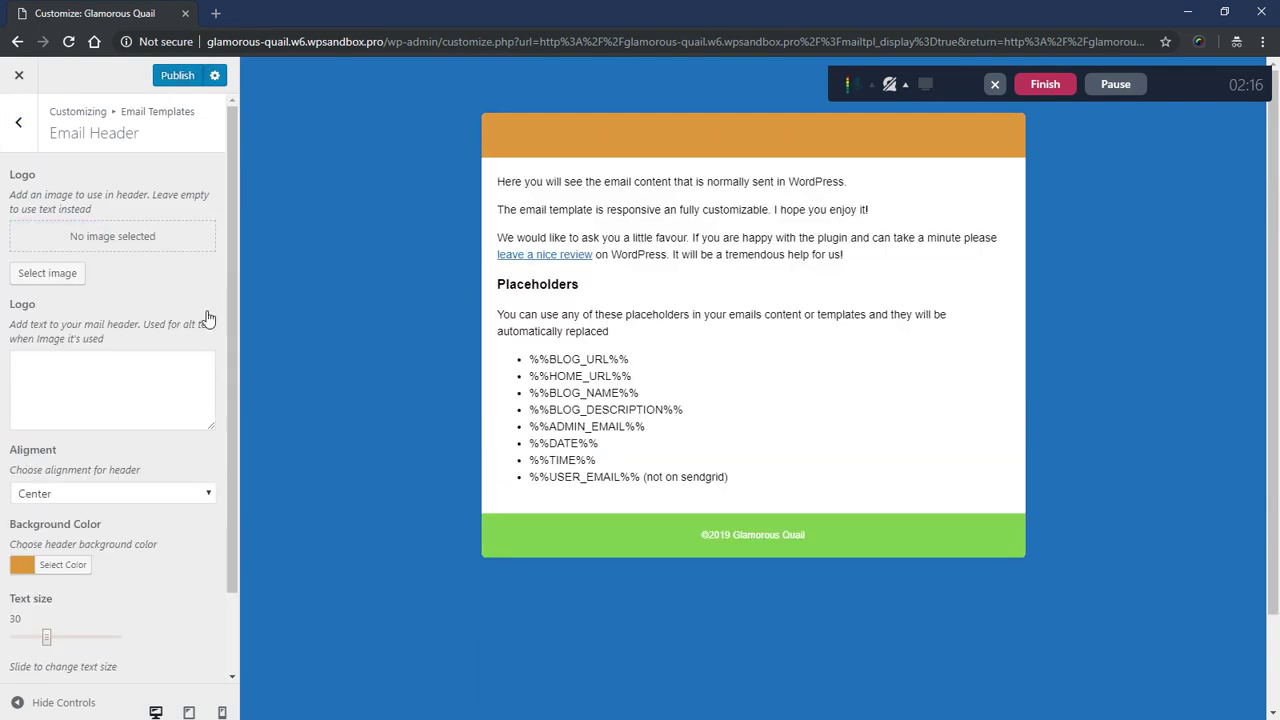
{"action": "left_click", "coordinate": [50, 276]}
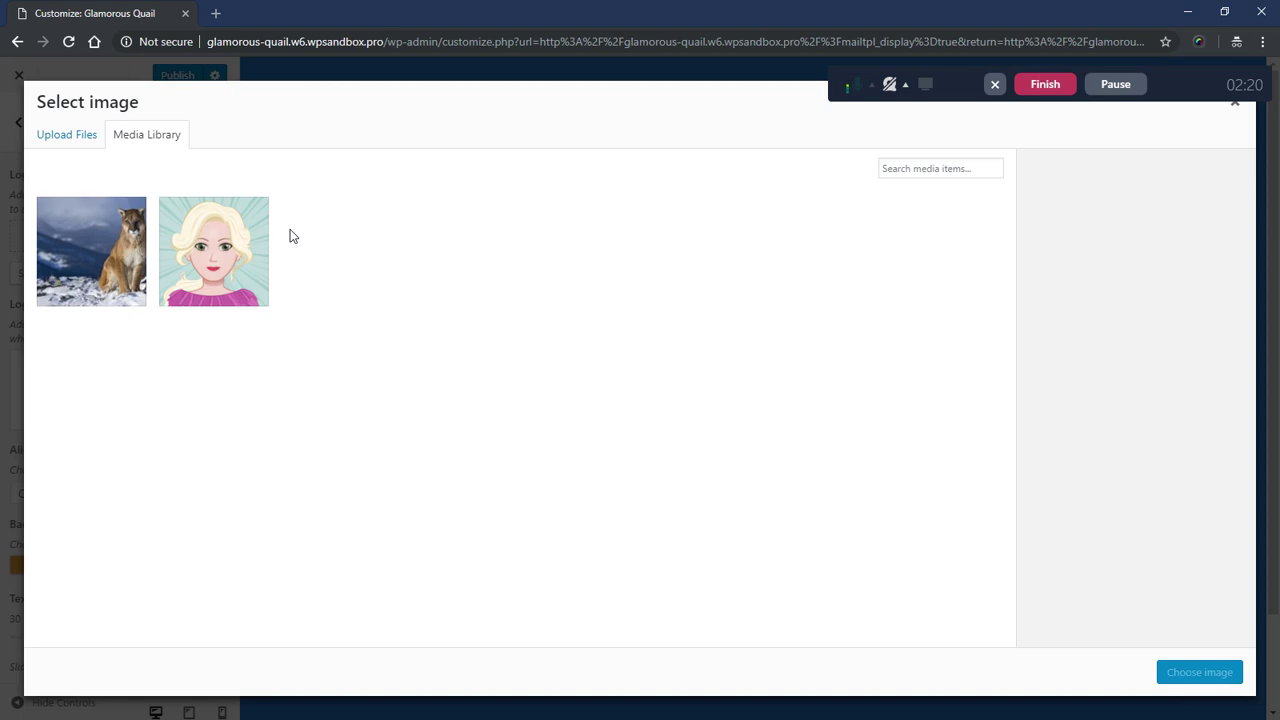
{"action": "left_click", "coordinate": [116, 241]}
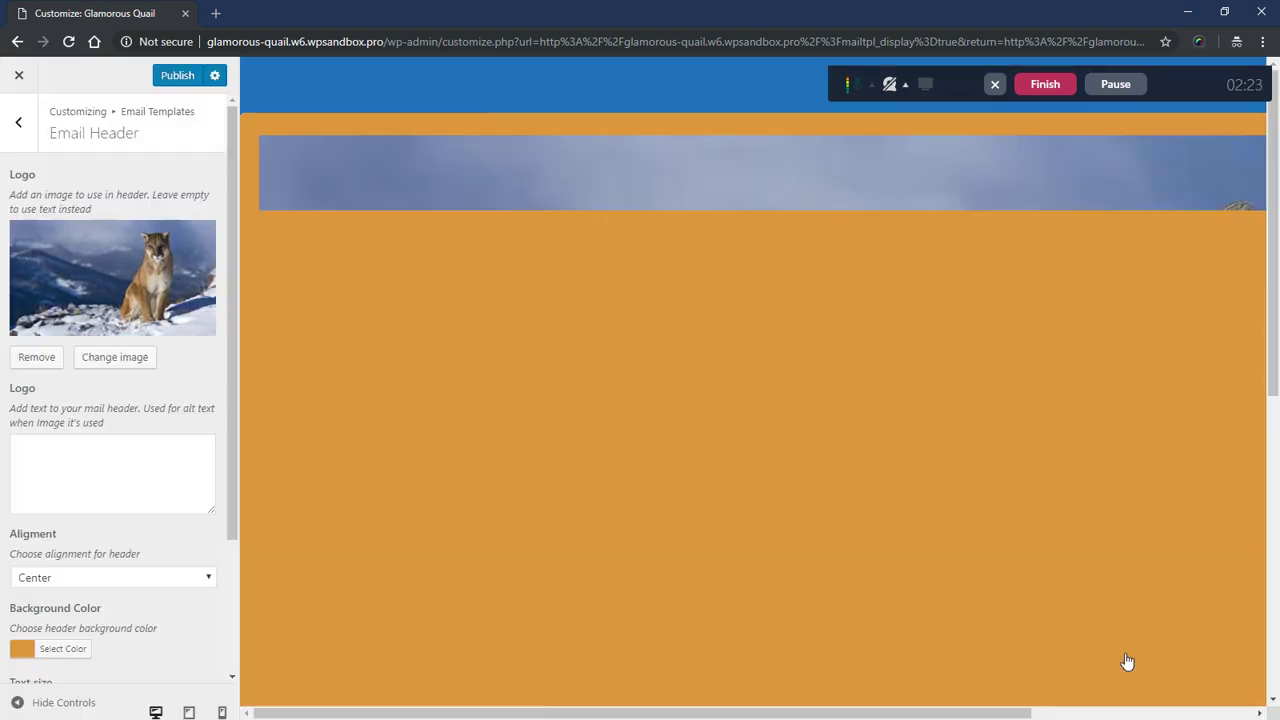
{"action": "left_click", "coordinate": [1169, 674]}
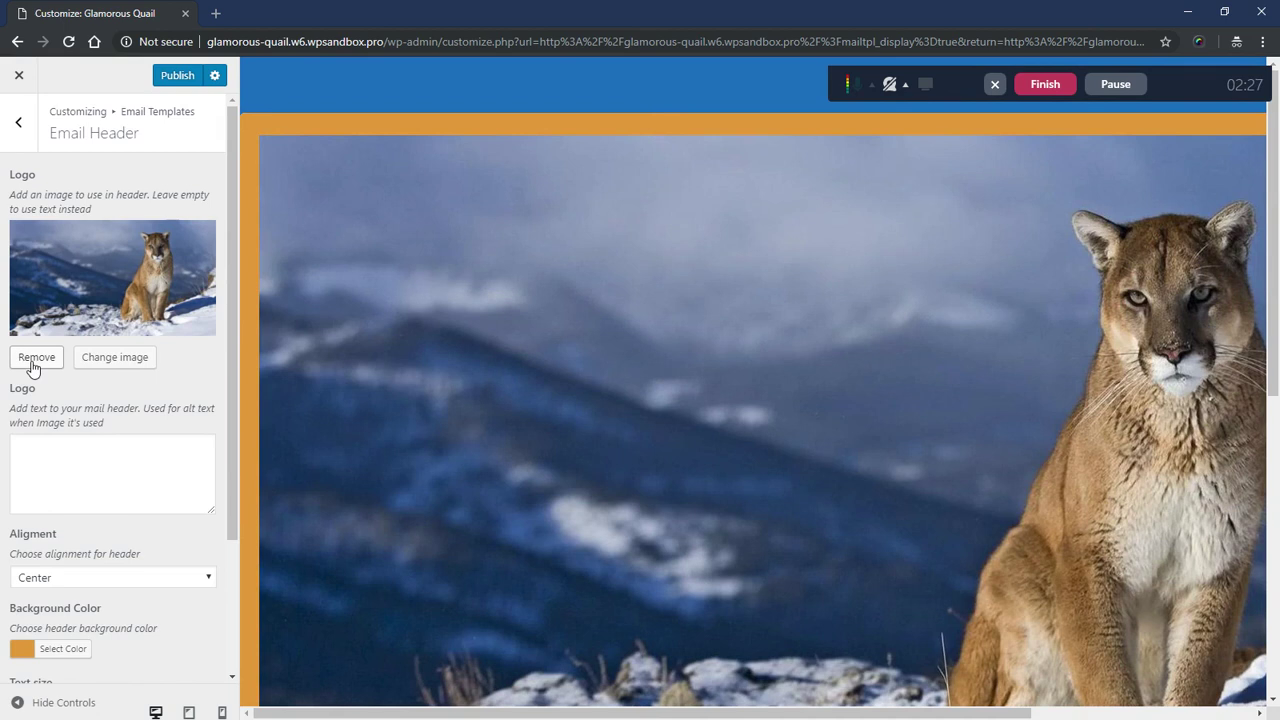
{"action": "left_click", "coordinate": [32, 360]}
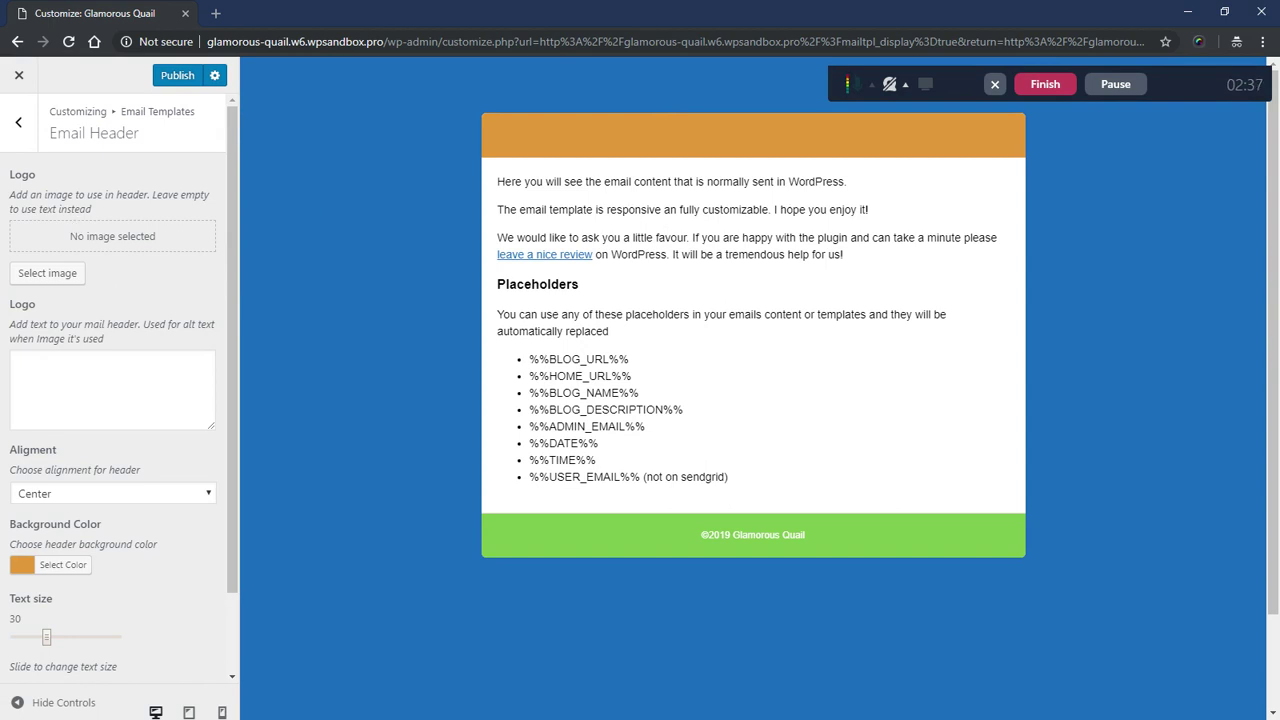
- Enter 'My Awesome Site' as the header text logo and set its alignment to Center
{"action": "left_click", "coordinate": [112, 388]}
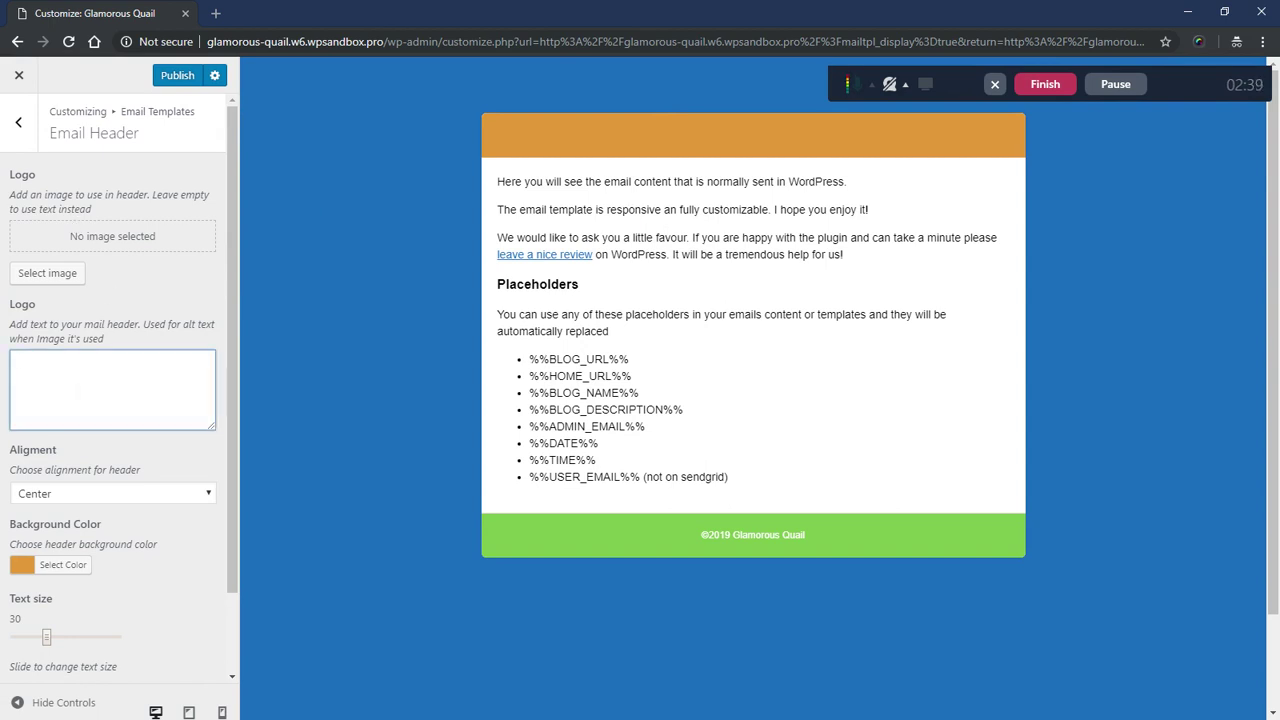
{"action": "type", "text": "My "}
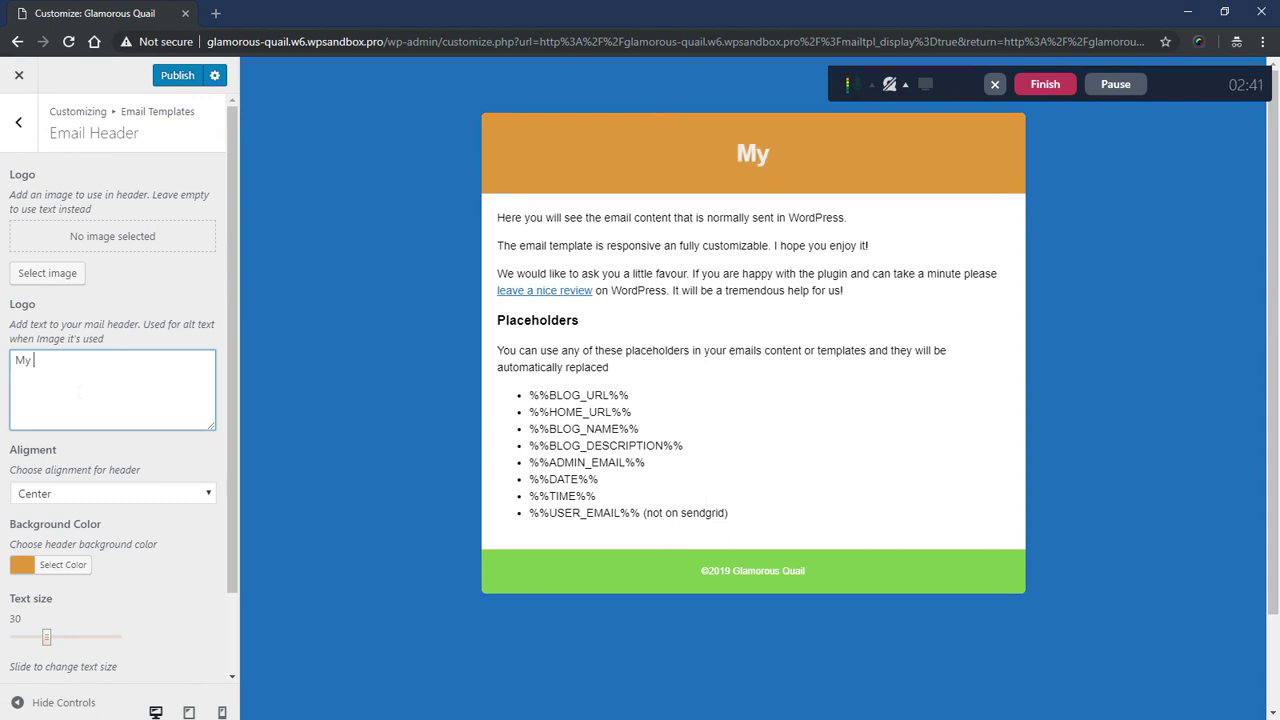
{"action": "type", "text": "Awesome Site"}
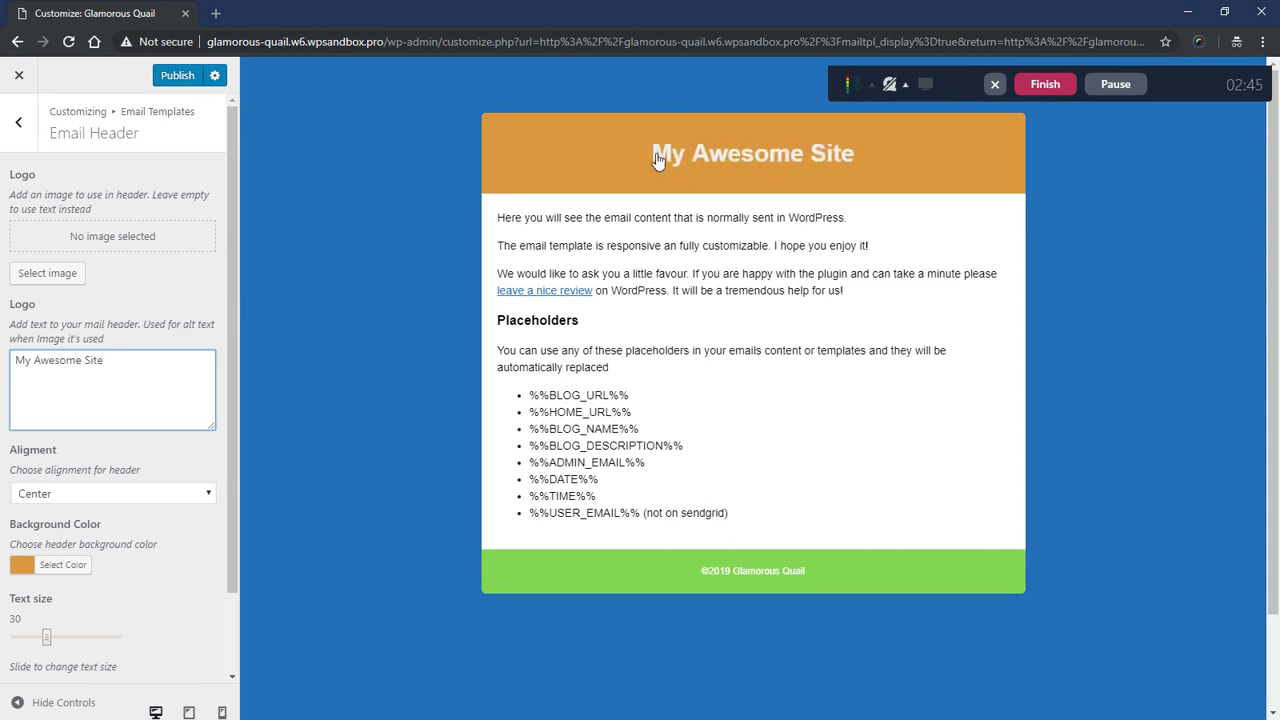
{"action": "scroll", "coordinate": [110, 450], "scroll_direction": "down", "scroll_amount": 1}
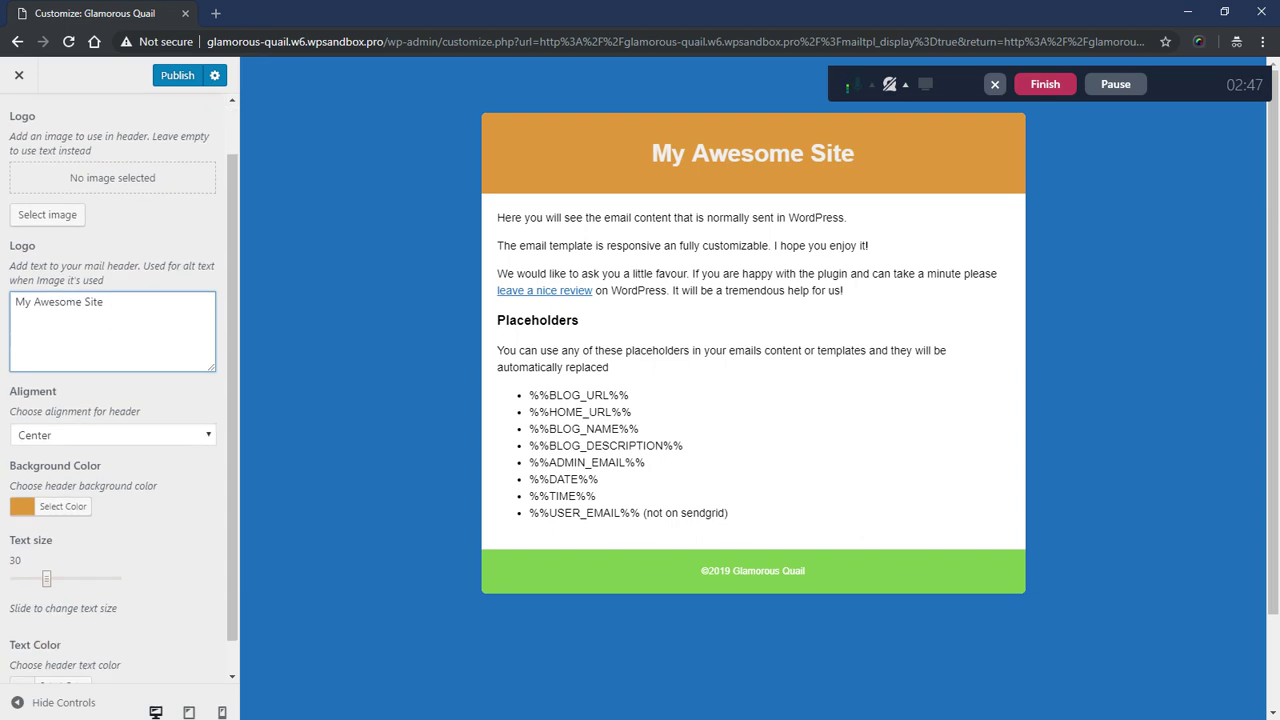
{"action": "left_click", "coordinate": [85, 487]}
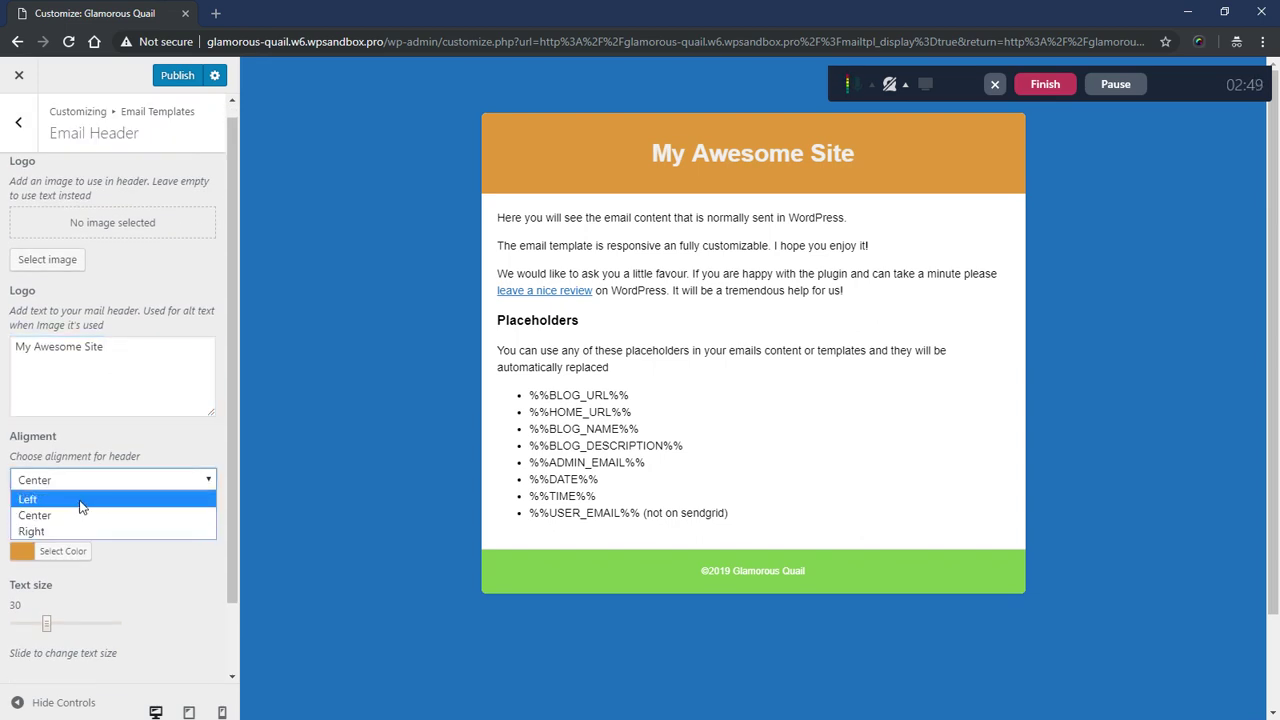
{"action": "left_click", "coordinate": [82, 500]}
{"action": "left_click", "coordinate": [85, 480]}
{"action": "left_click", "coordinate": [85, 531]}
{"action": "left_click", "coordinate": [85, 480]}
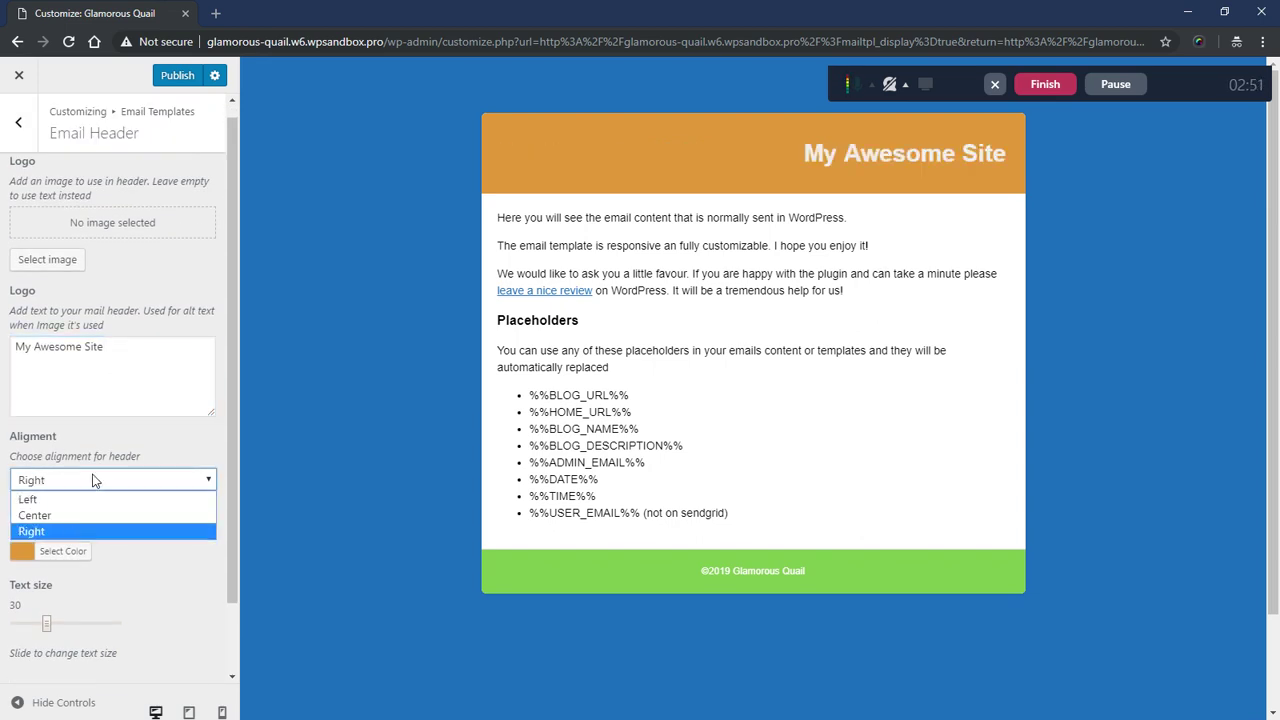
{"action": "left_click", "coordinate": [60, 512]}
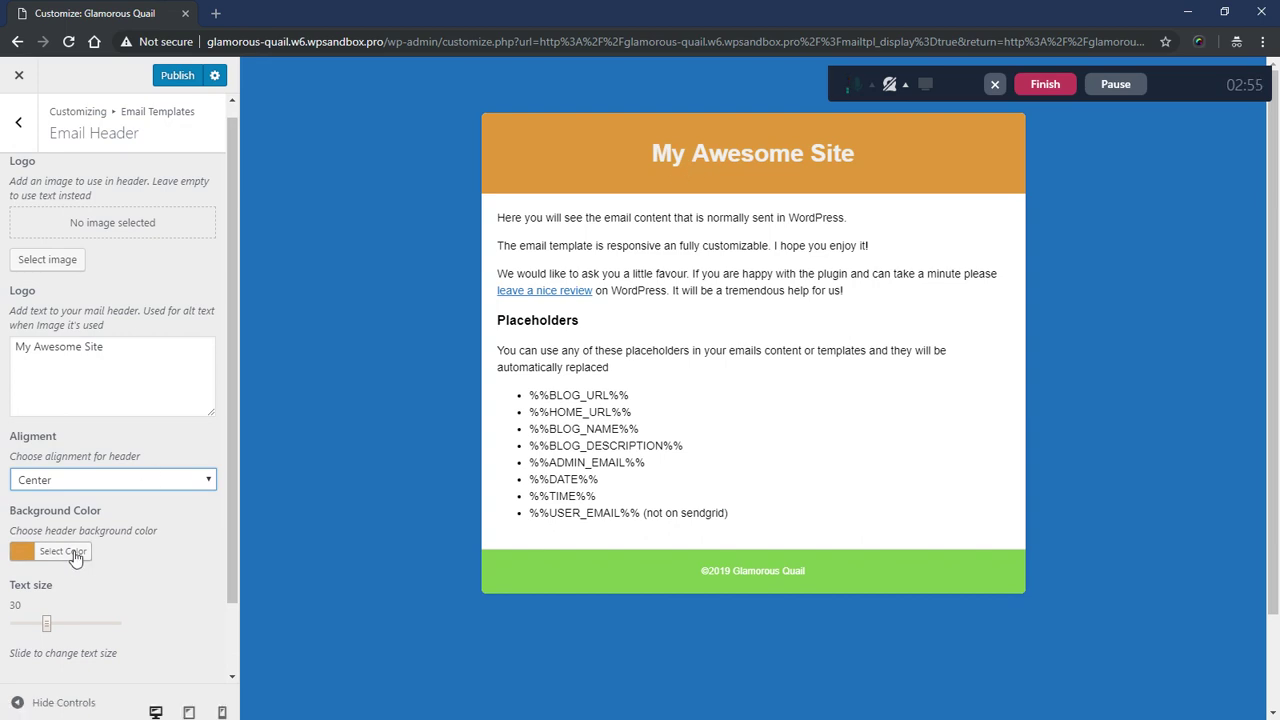
- Set the header background to cyan and enlarge the title text size to about 50
{"action": "left_click", "coordinate": [74, 553]}
{"action": "left_click", "coordinate": [108, 620]}
{"action": "mouse_move", "coordinate": [108, 620]}
{"action": "left_mouse_down"}
{"action": "mouse_move", "coordinate": [83, 600]}
{"action": "mouse_move", "coordinate": [93, 607]}
{"action": "left_mouse_up"}
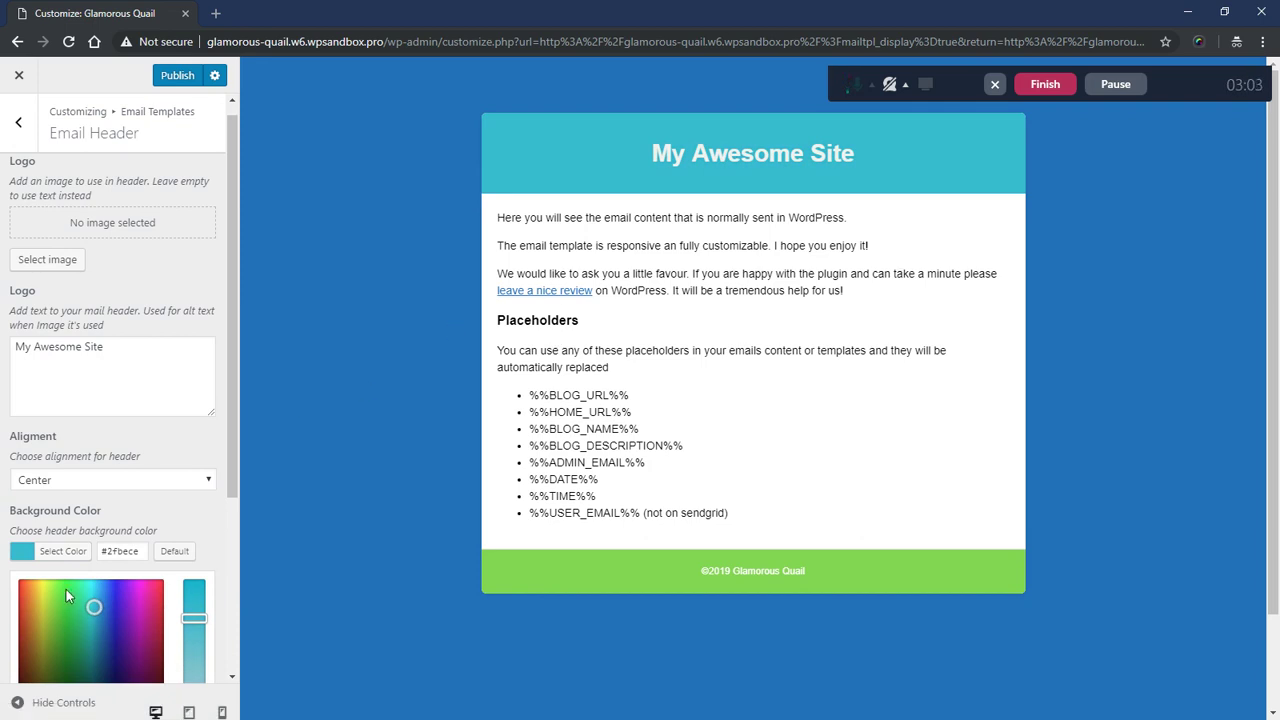
{"action": "scroll", "coordinate": [197, 491], "scroll_direction": "down", "scroll_amount": 3}
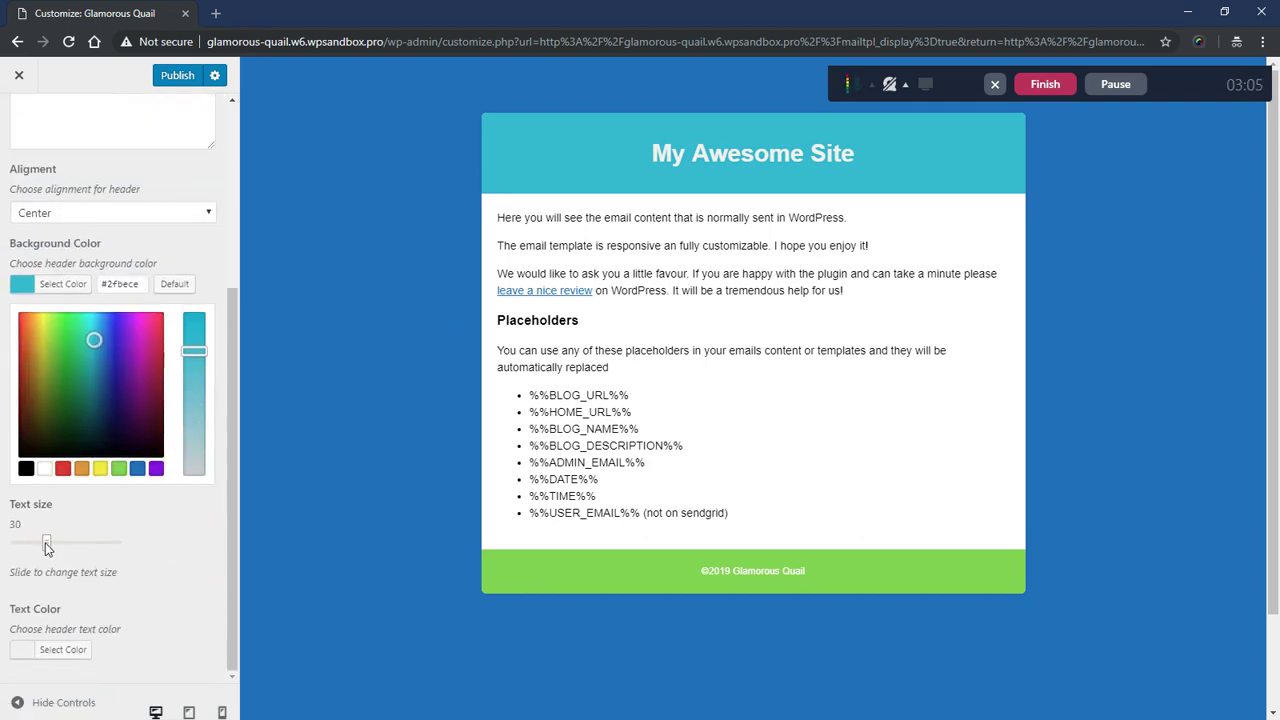
{"action": "left_click_drag", "start_coordinate": [46, 543], "coordinate": [66, 548]}
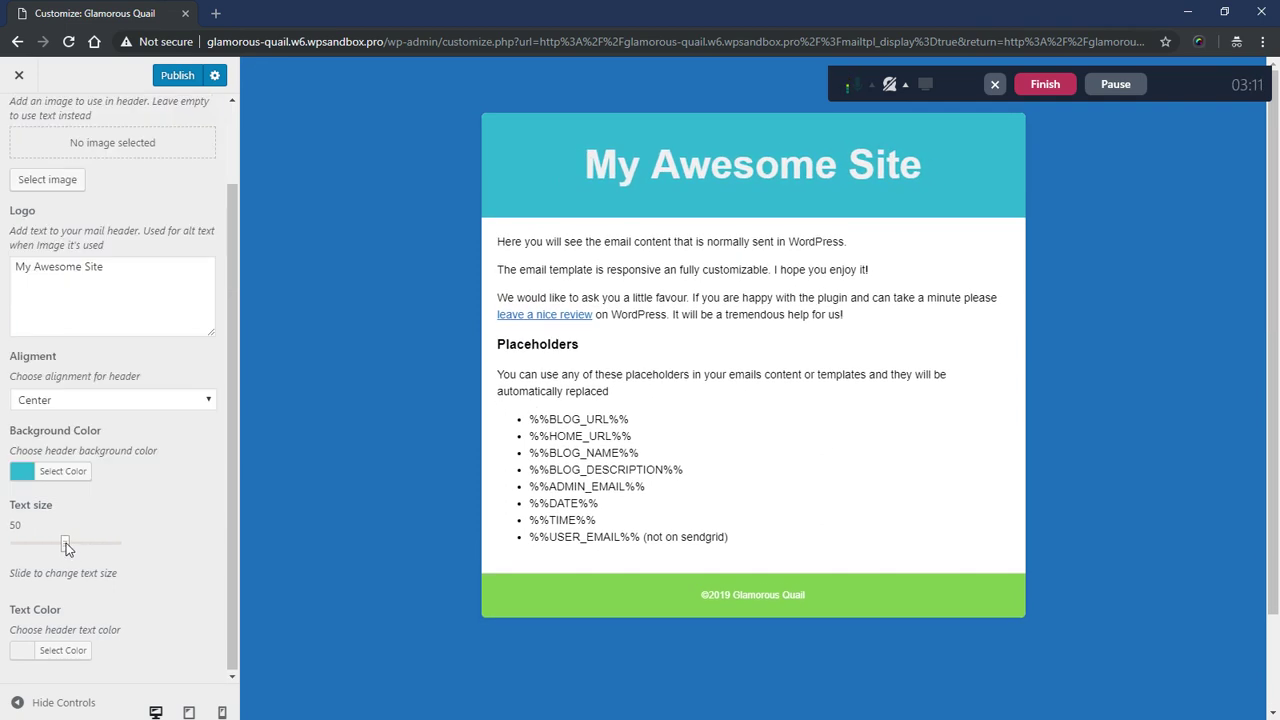
- Set the header title text colour to white (#ffffff)
{"action": "left_click", "coordinate": [62, 651]}
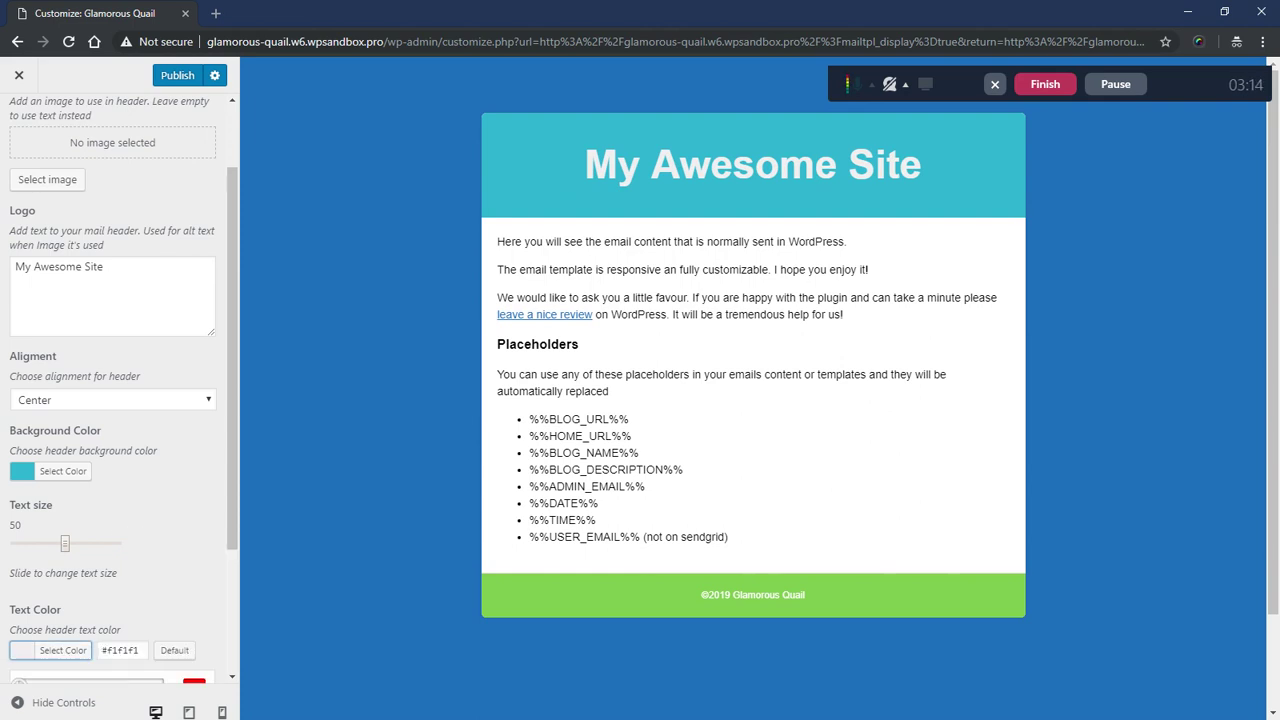
{"action": "left_click", "coordinate": [58, 655]}
{"action": "left_click", "coordinate": [48, 655]}
{"action": "scroll", "coordinate": [168, 549], "scroll_direction": "down", "scroll_amount": 2}
{"action": "left_click", "coordinate": [19, 493]}
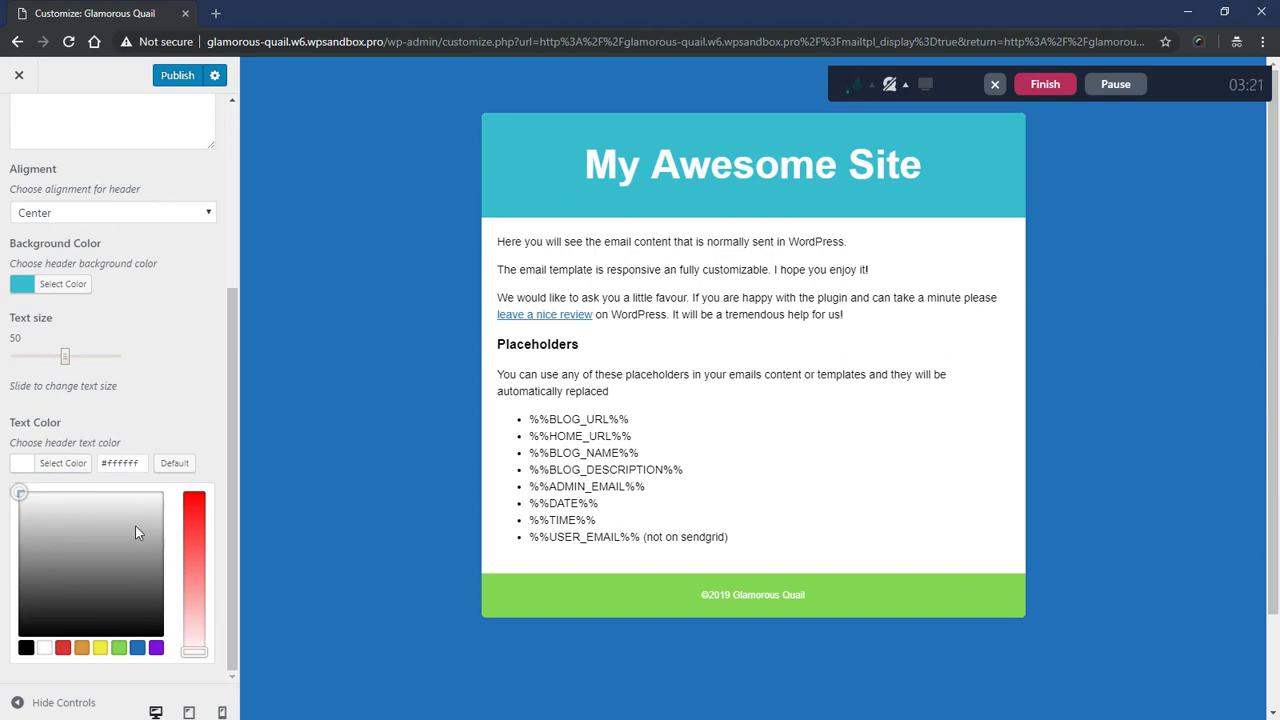
{"action": "scroll", "coordinate": [155, 212], "scroll_direction": "up", "scroll_amount": 3}
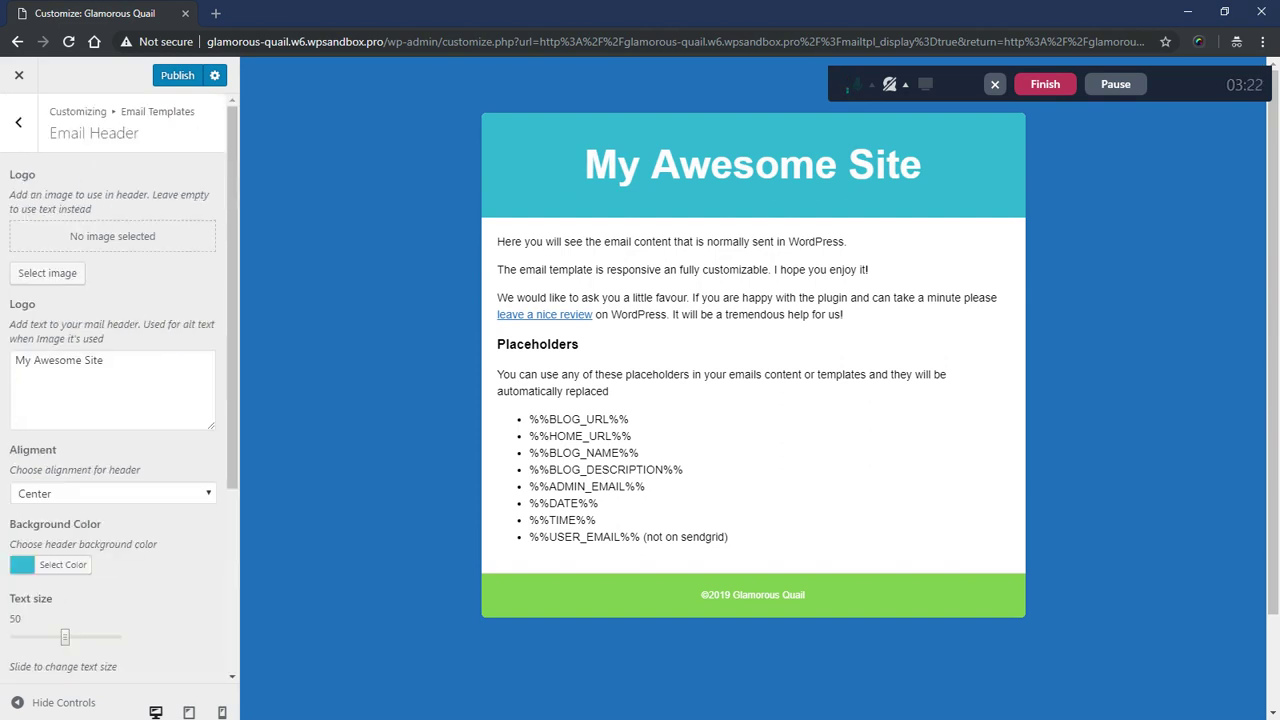
- Glance at the email body settings, then return to the Email Header settings
{"action": "left_click", "coordinate": [30, 135]}
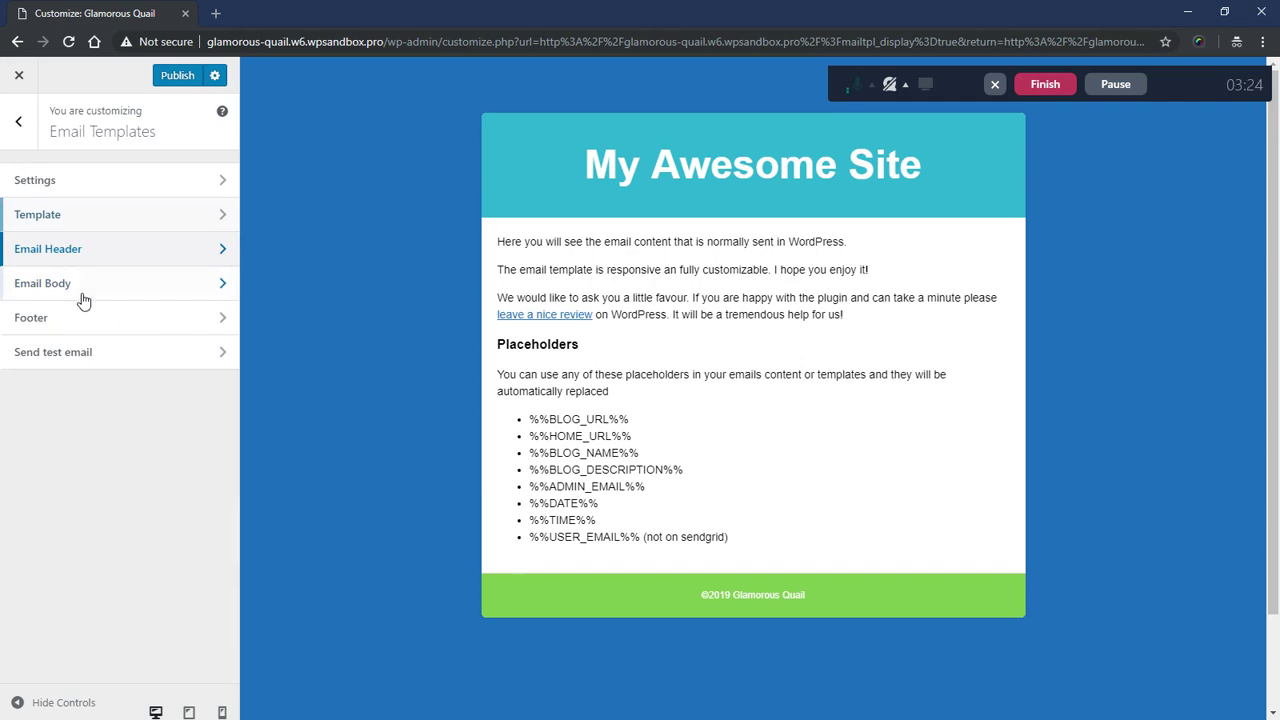
{"action": "left_click", "coordinate": [84, 290]}
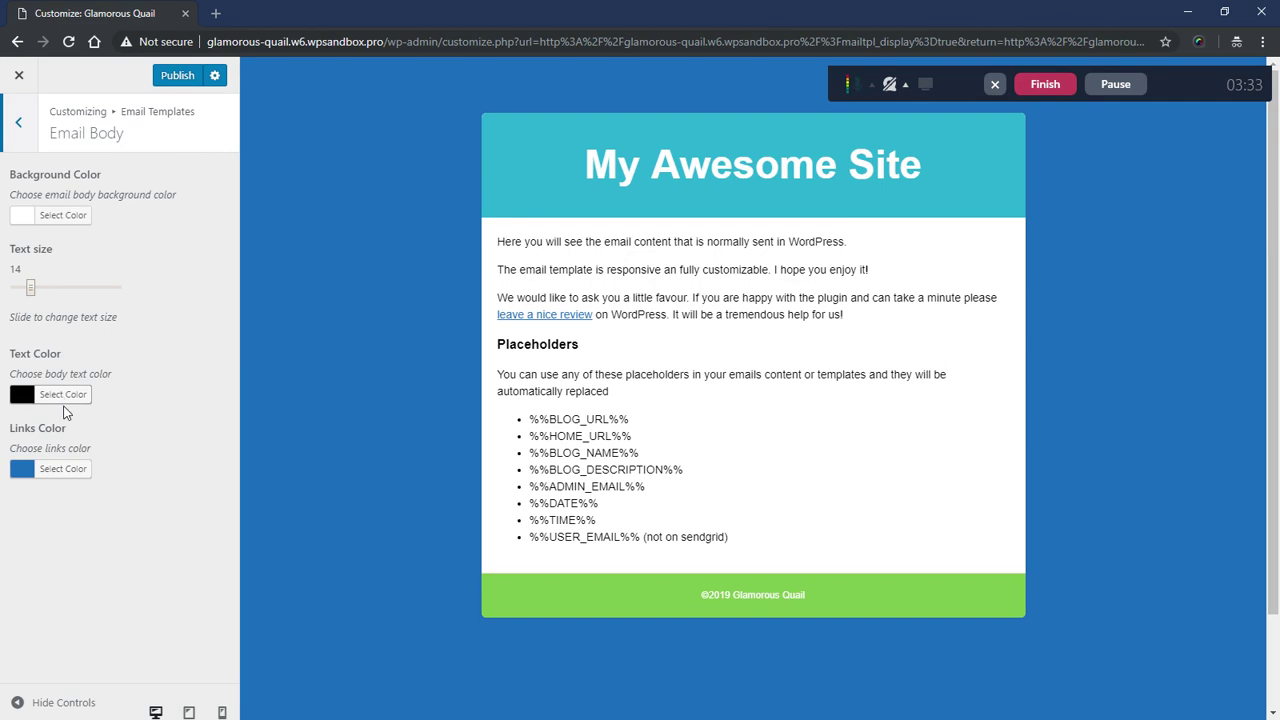
{"action": "left_click", "coordinate": [18, 128]}
{"action": "left_click", "coordinate": [90, 249]}
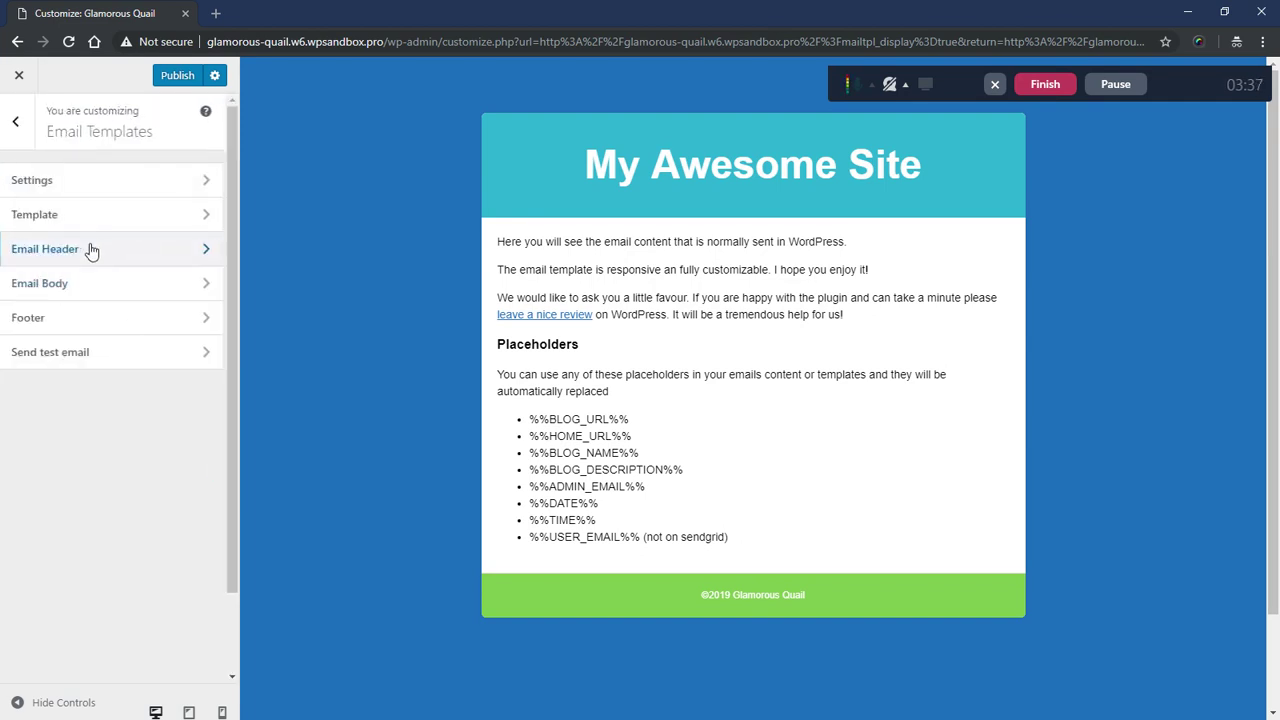
- Copy the header's cyan background hex value #2fbece
{"action": "left_click", "coordinate": [56, 573]}
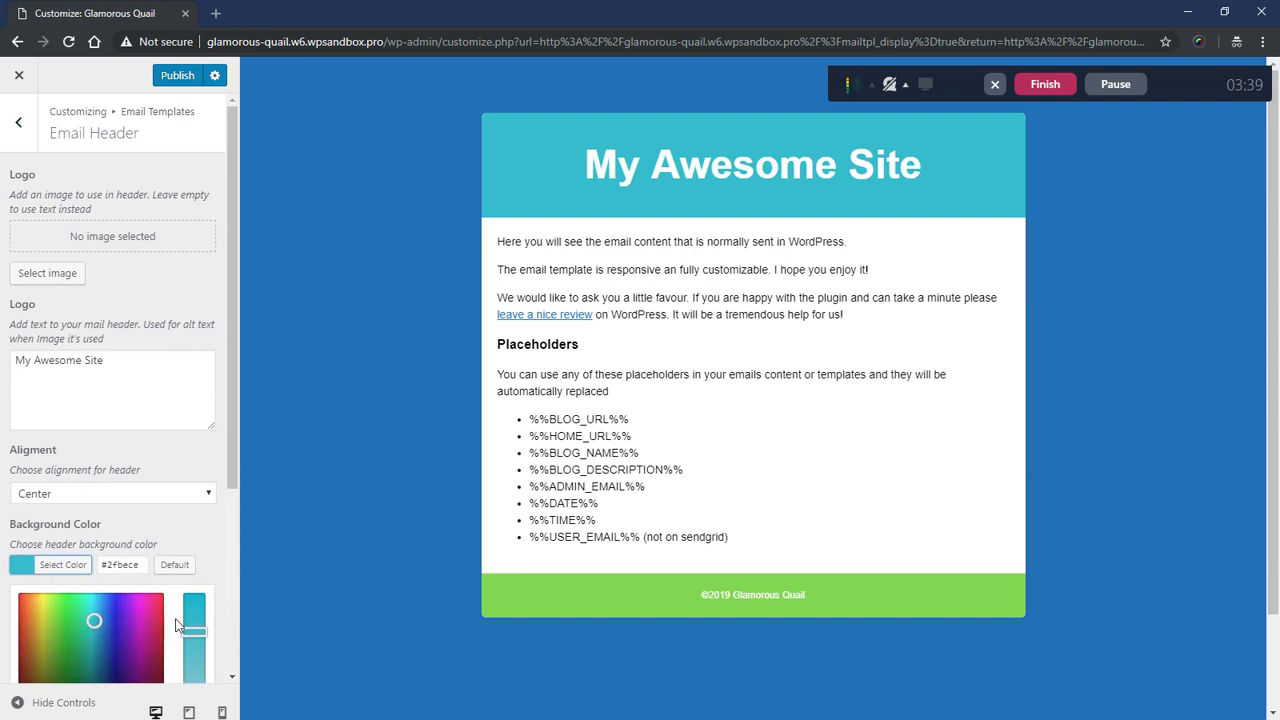
{"action": "key", "text": "Tab"}
{"action": "right_click", "coordinate": [116, 566]}
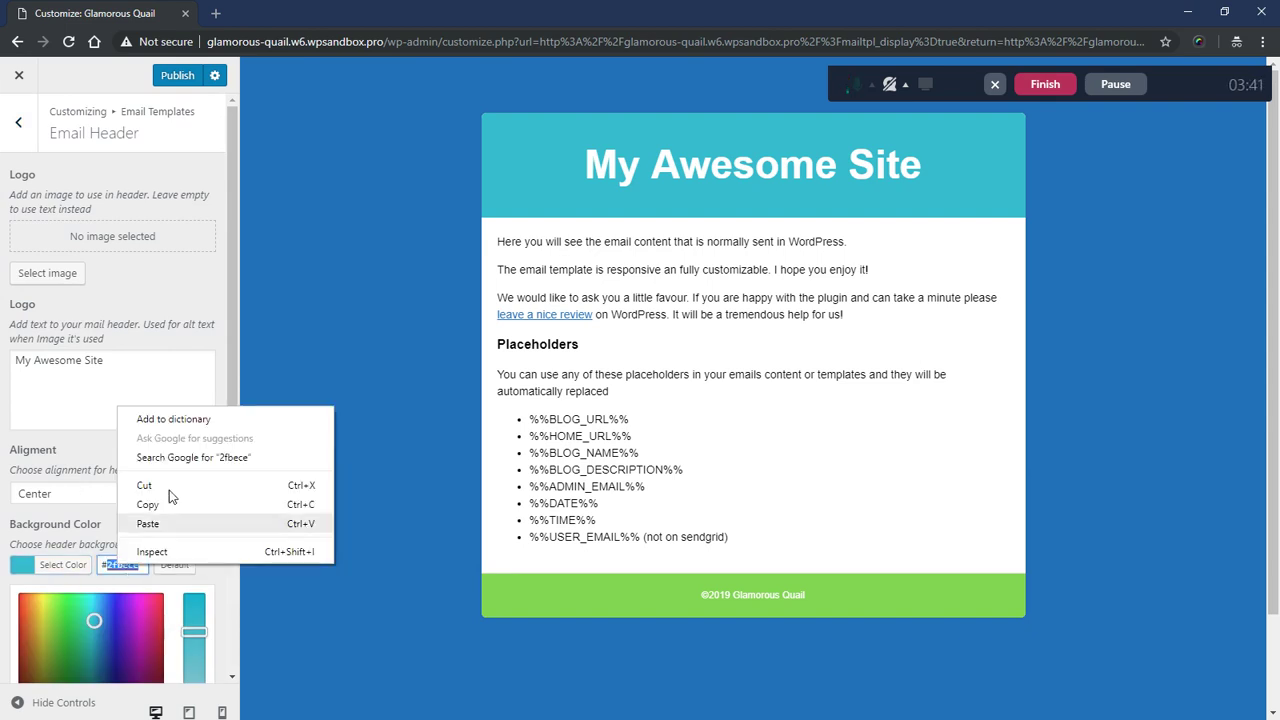
{"action": "left_click", "coordinate": [166, 507]}
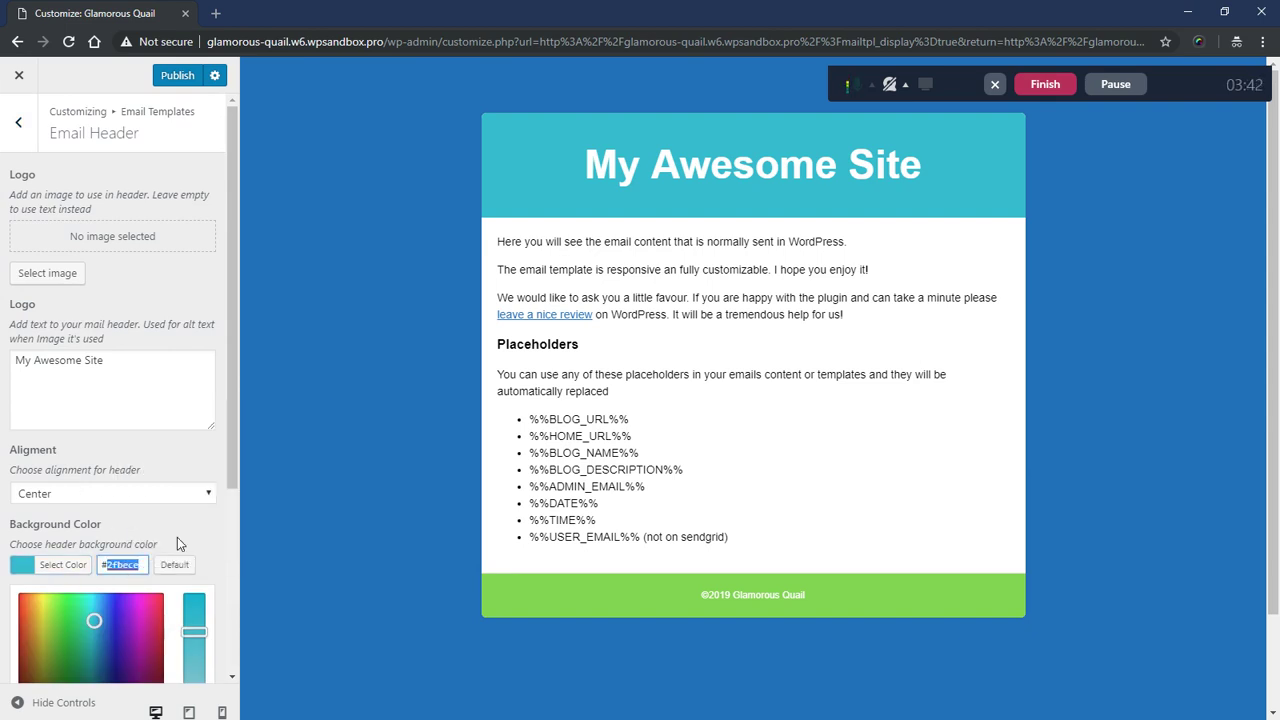
- Set the footer background to #2fbece, replacing the green 81d742
{"action": "left_click", "coordinate": [18, 121]}
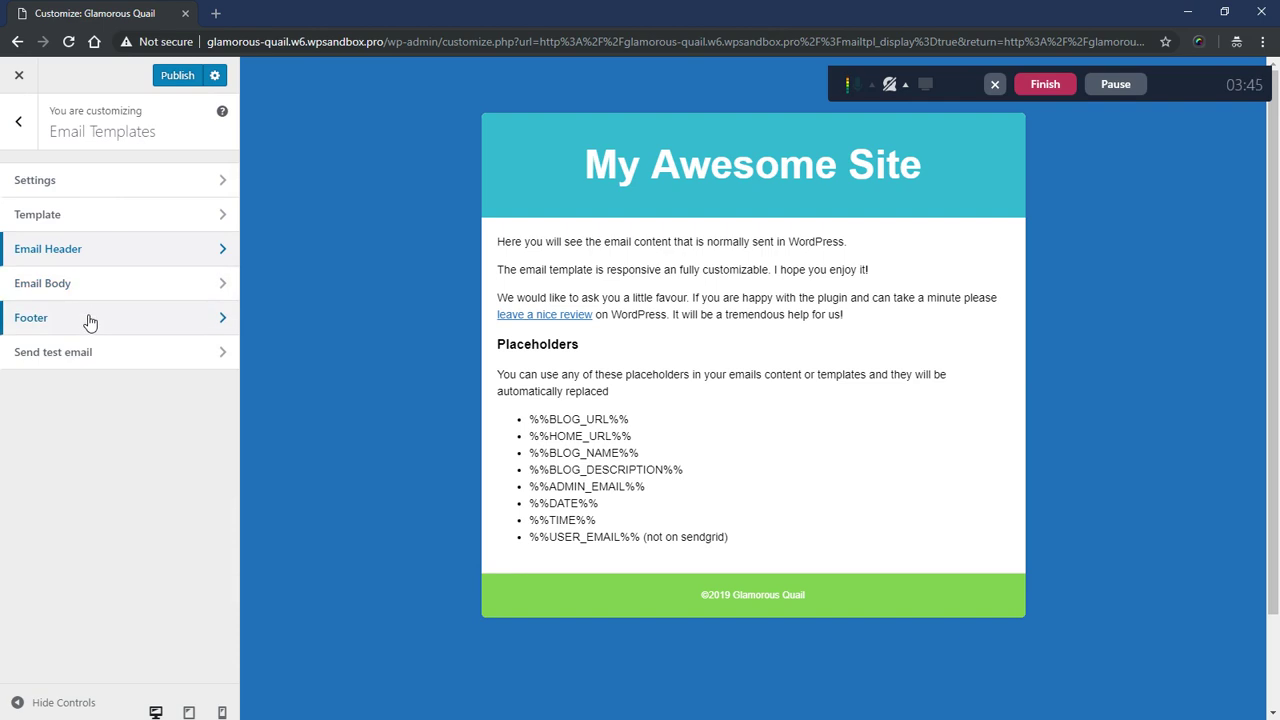
{"action": "left_click", "coordinate": [89, 321]}
{"action": "left_click", "coordinate": [63, 420]}
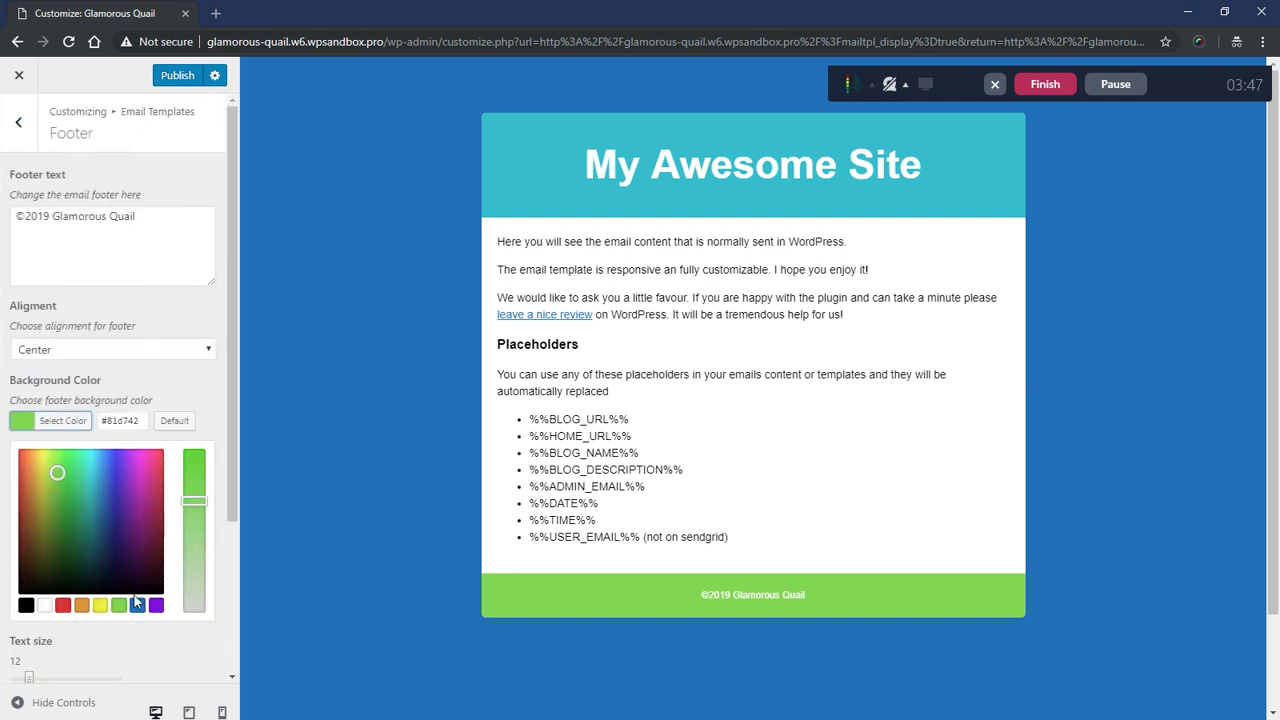
{"action": "double_click", "coordinate": [125, 420]}
{"action": "key", "text": "ctrl+v"}
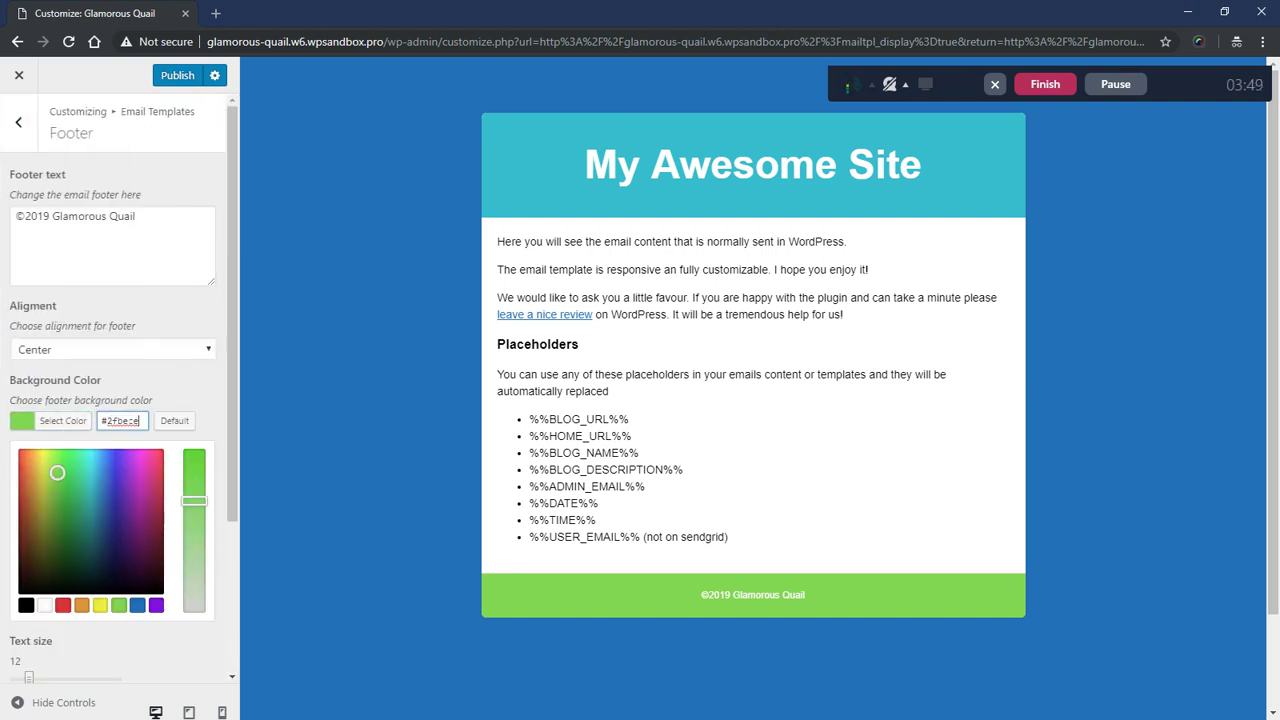
{"action": "left_click", "coordinate": [165, 380]}
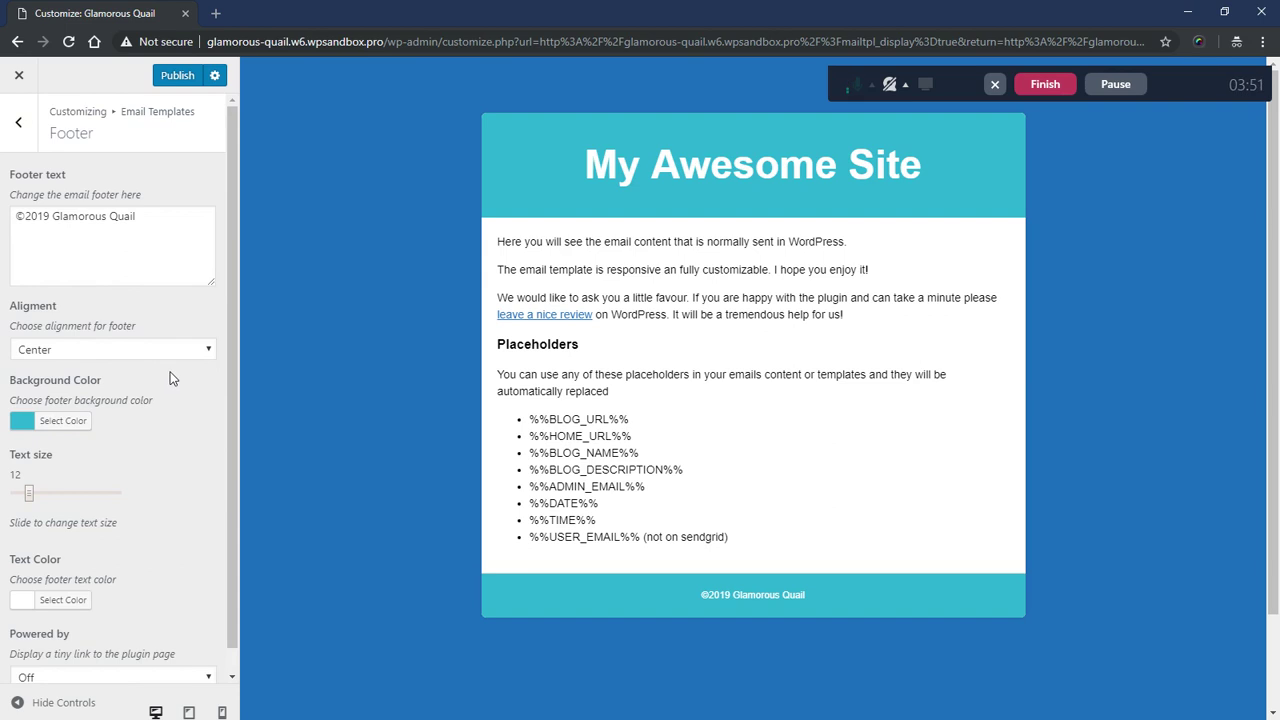
- Set the footer text colour to black
{"action": "scroll", "coordinate": [142, 389], "scroll_direction": "down", "scroll_amount": 1}
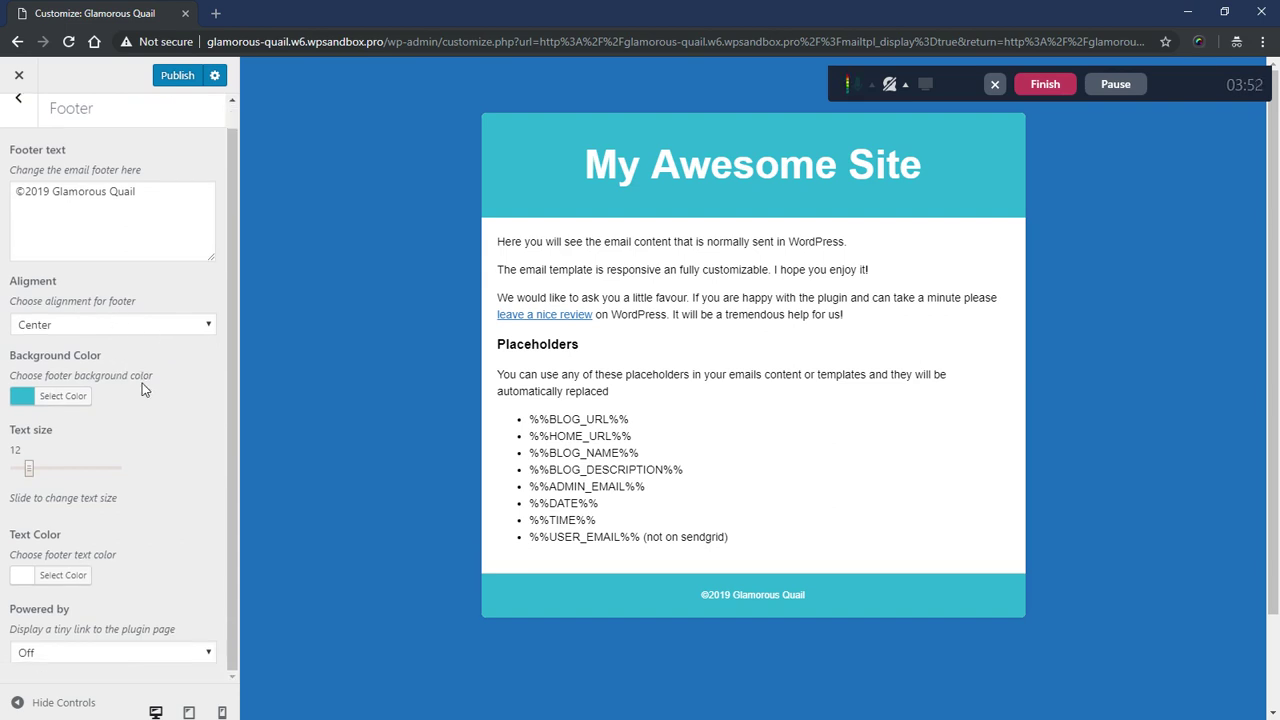
{"action": "left_click", "coordinate": [58, 580]}
{"action": "scroll", "coordinate": [100, 640], "scroll_direction": "down", "scroll_amount": 3}
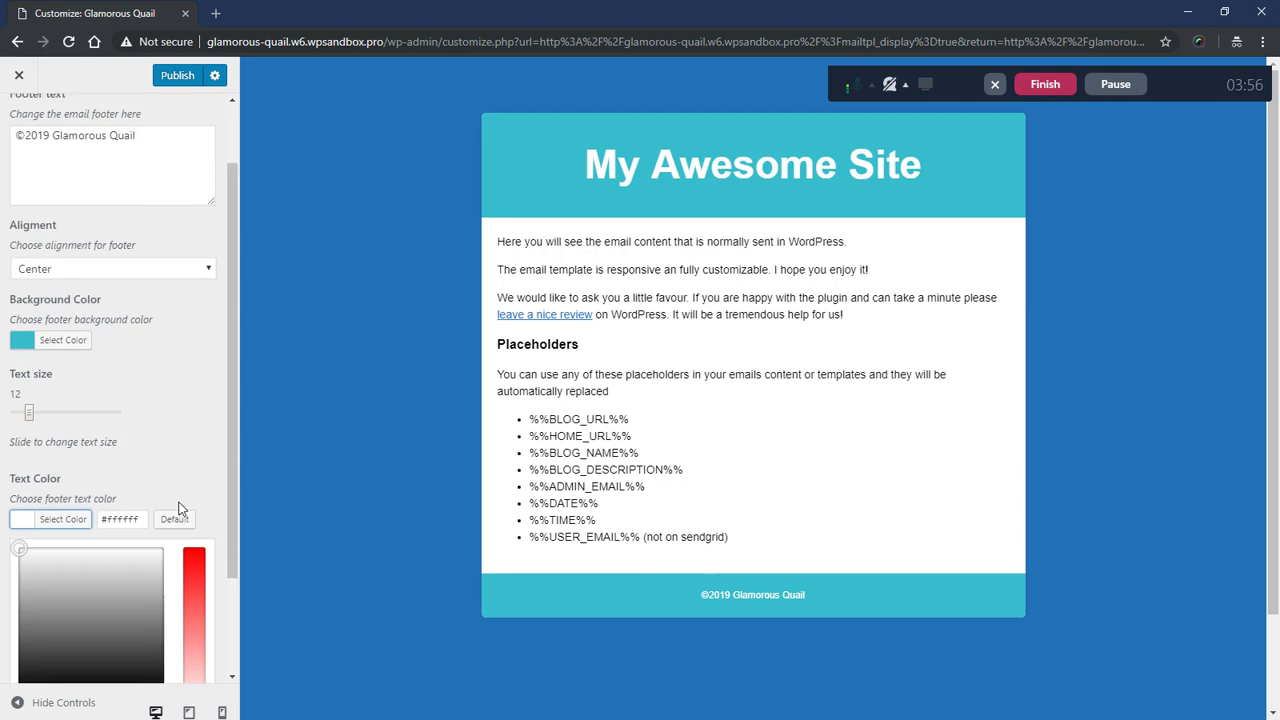
{"action": "left_click", "coordinate": [26, 574]}
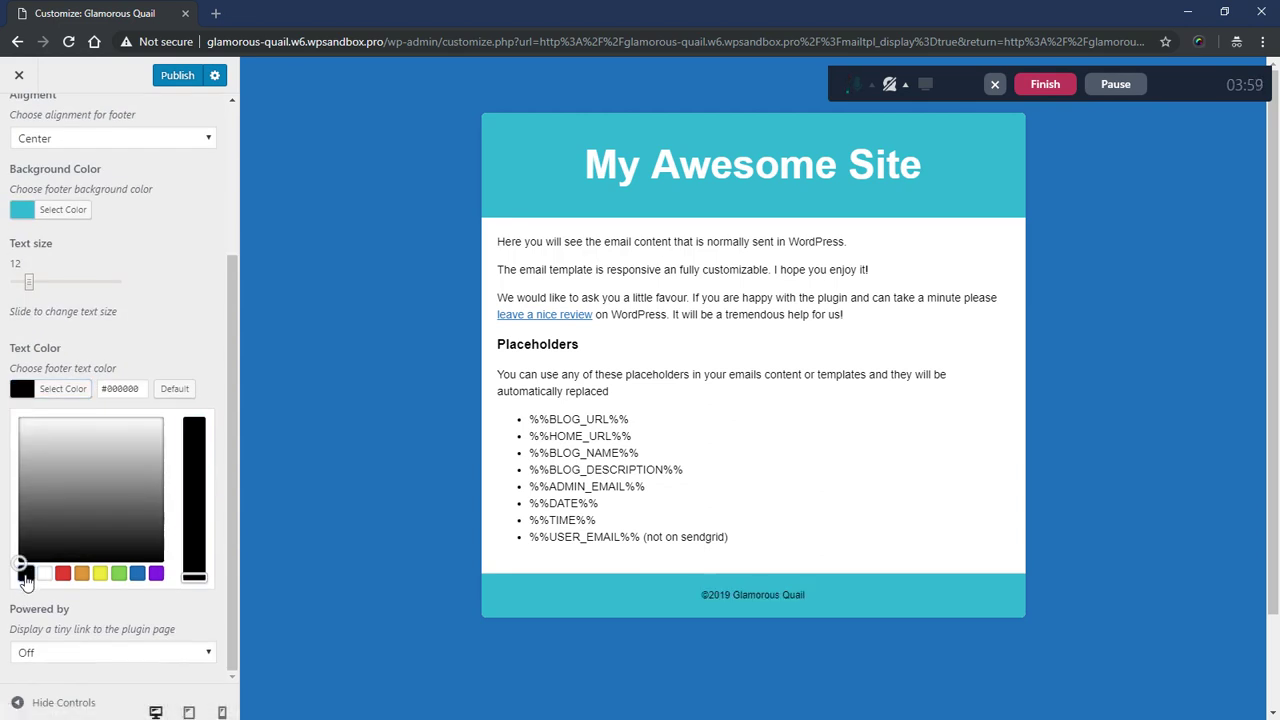
{"action": "left_click", "coordinate": [157, 340]}
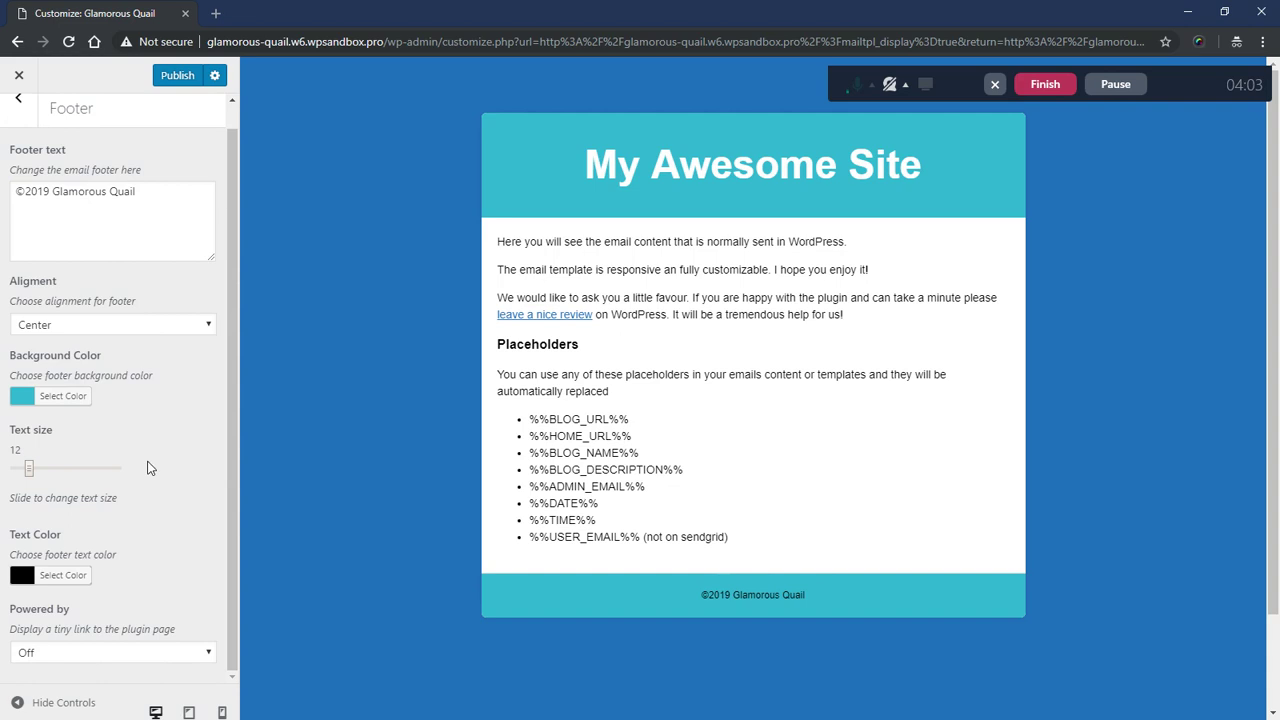
- Replace the site name in the footer text so it reads '©2019 My Awesome Site'
{"action": "scroll", "coordinate": [160, 478], "scroll_direction": "up", "scroll_amount": 2}
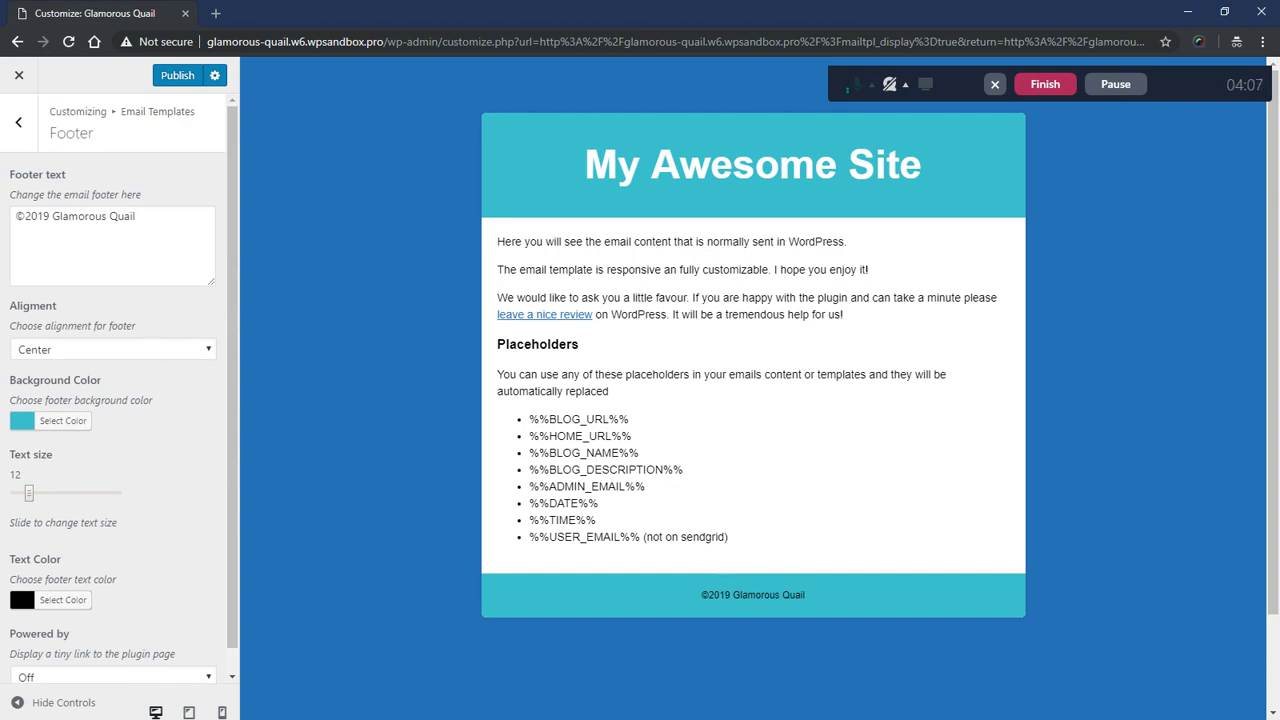
{"action": "left_click_drag", "start_coordinate": [136, 216], "coordinate": [52, 216]}
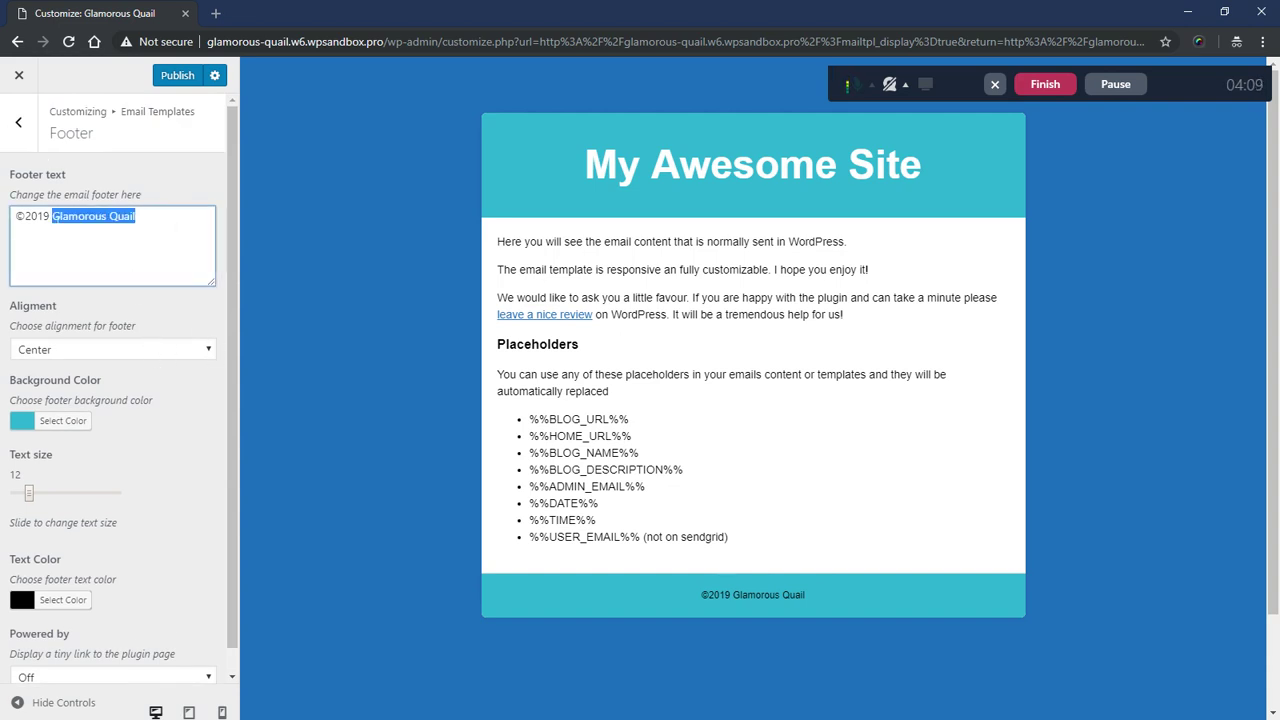
{"action": "type", "text": "My Awesome "}
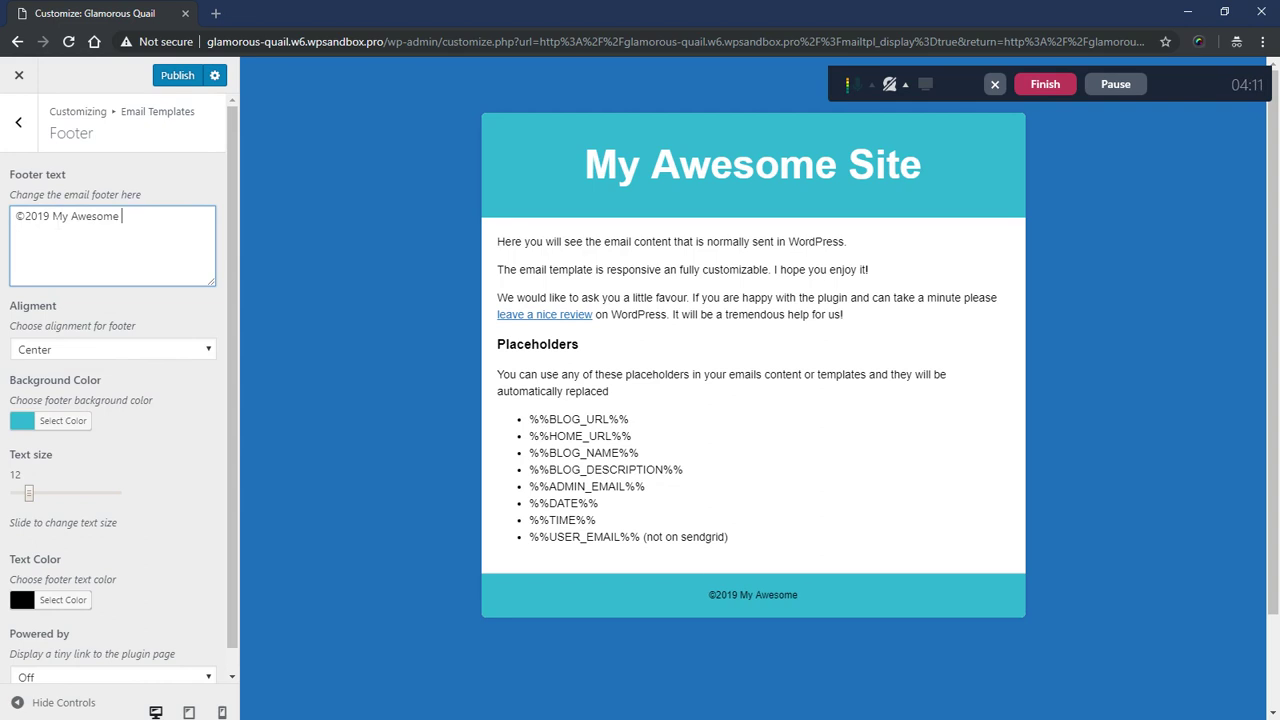
{"action": "type", "text": "Site"}
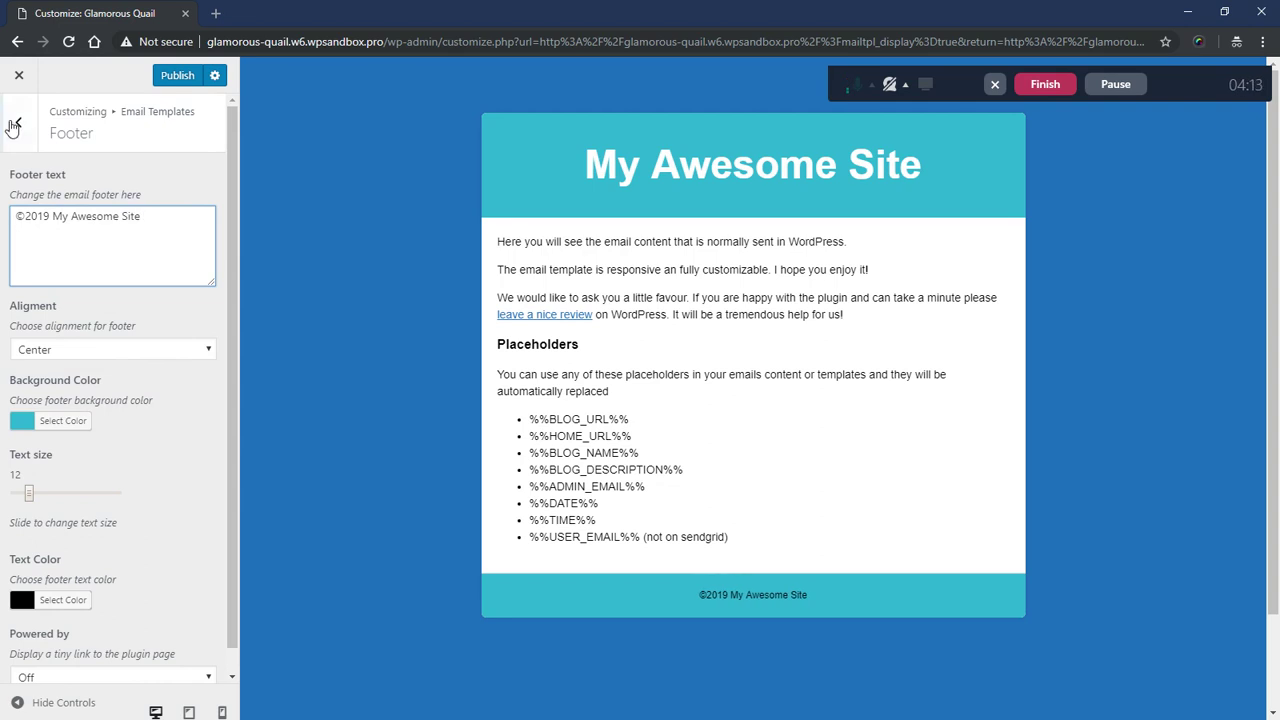
{"action": "left_click", "coordinate": [18, 122]}
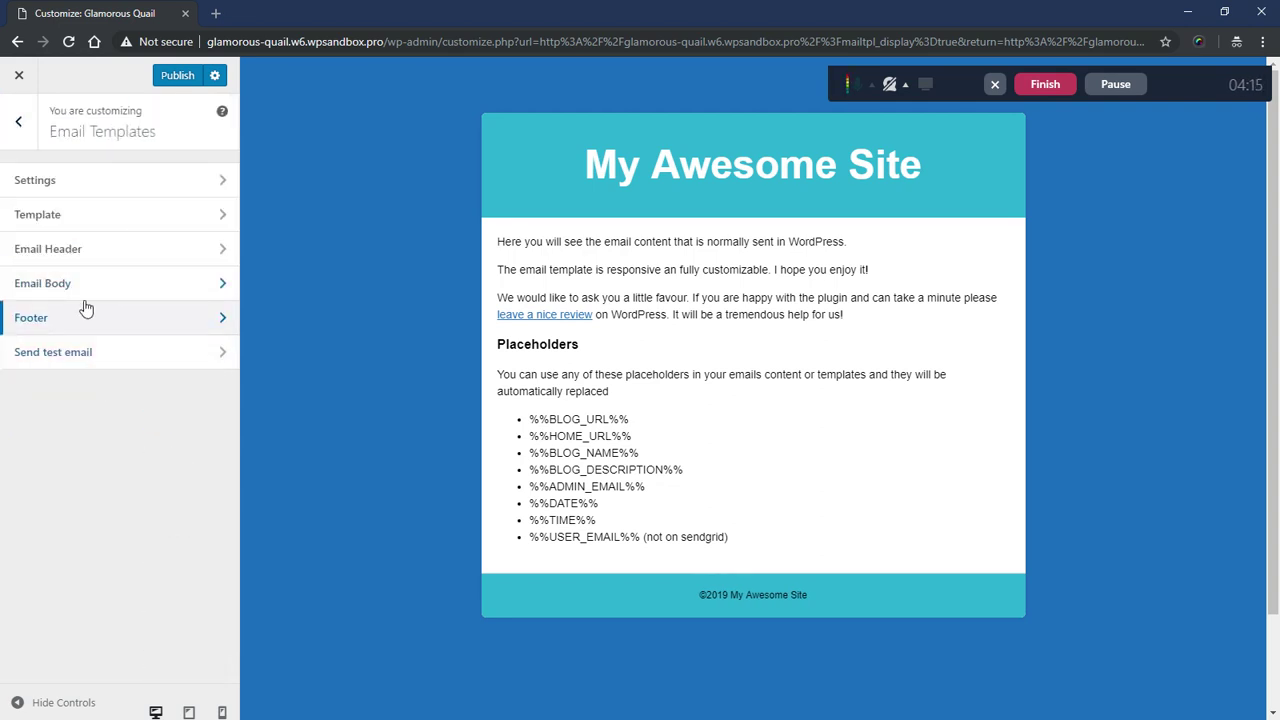
- Set the sender From name to 'My Awesome Site' and enter the new sender e-mail address
{"action": "left_click", "coordinate": [120, 370]}
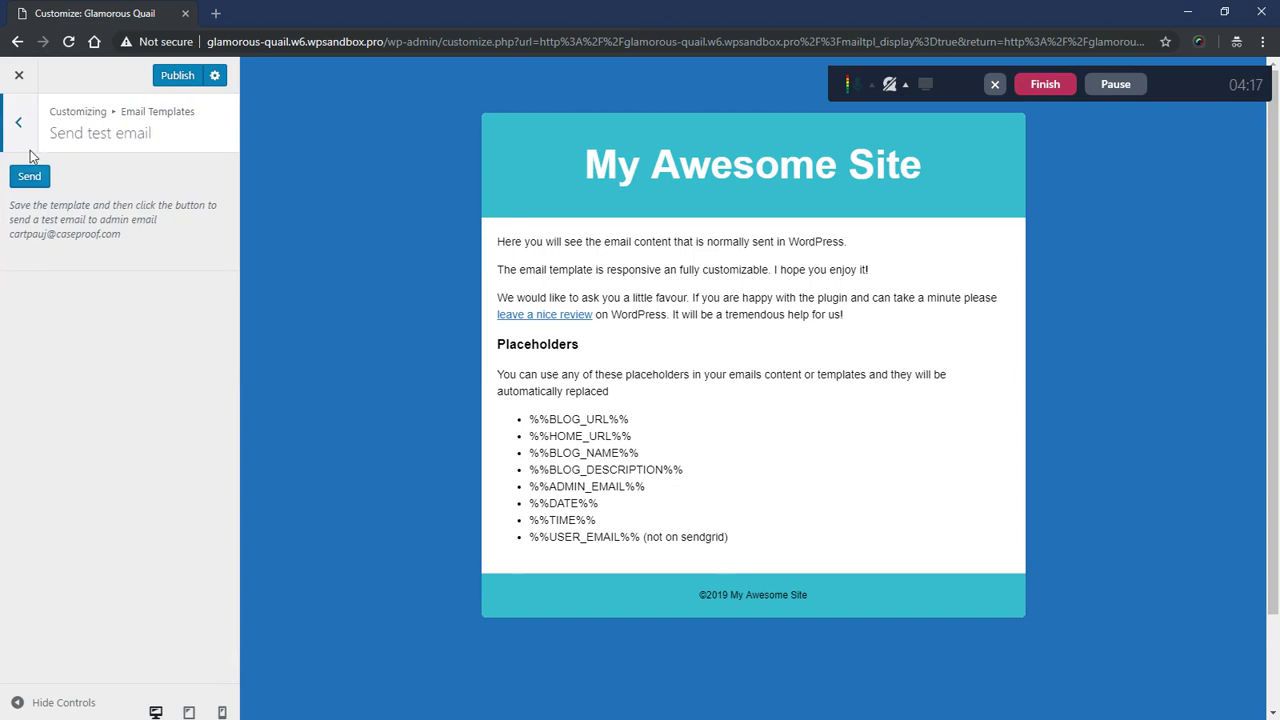
{"action": "left_click", "coordinate": [18, 125]}
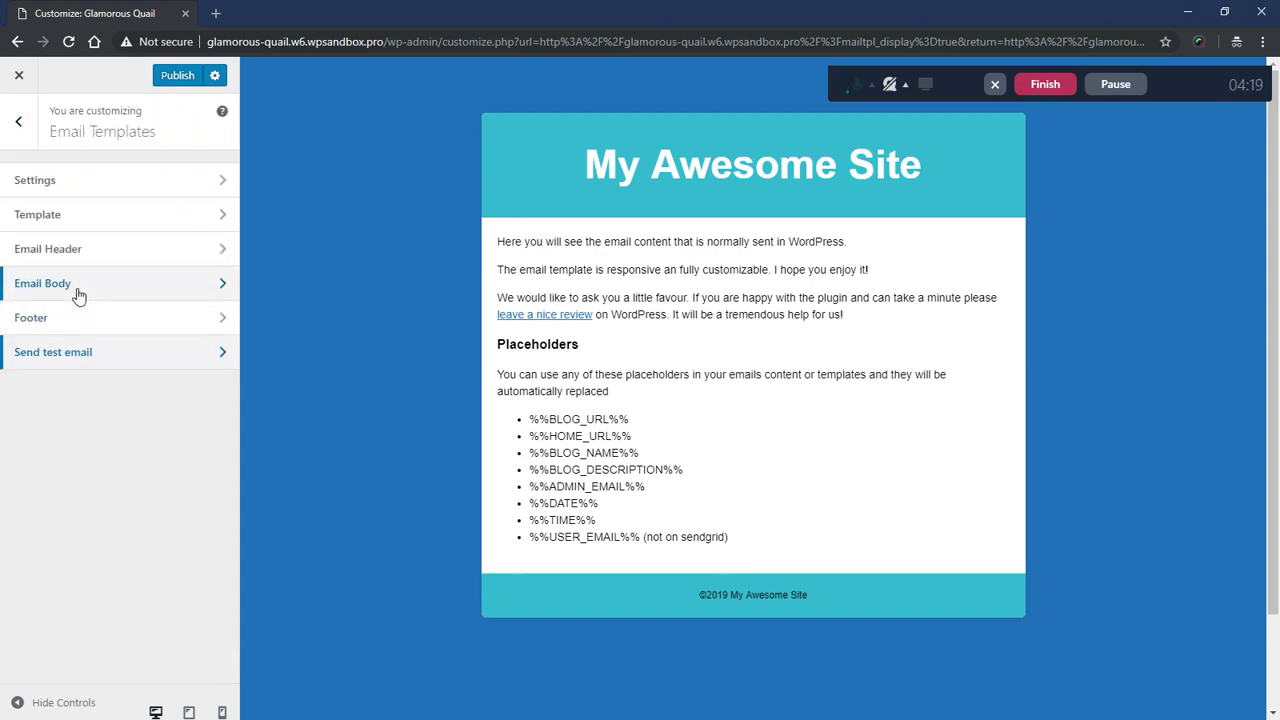
{"action": "left_click", "coordinate": [77, 183]}
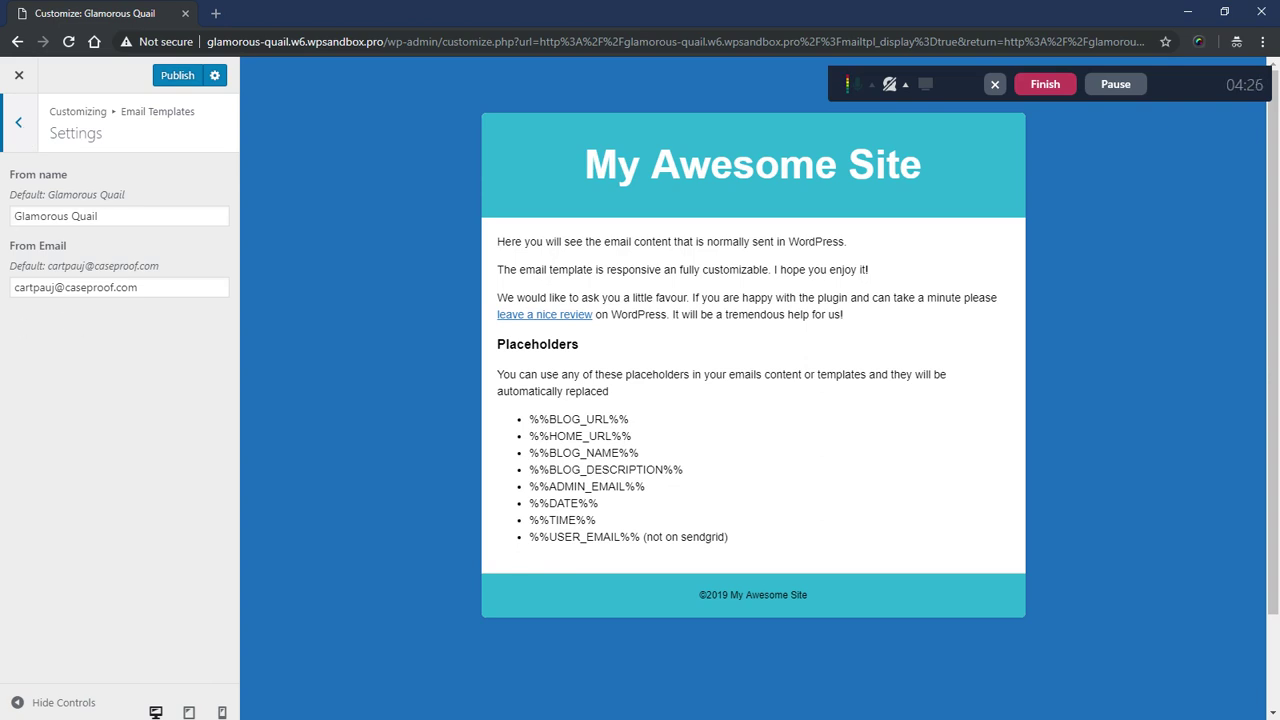
{"action": "key", "text": "Tab"}
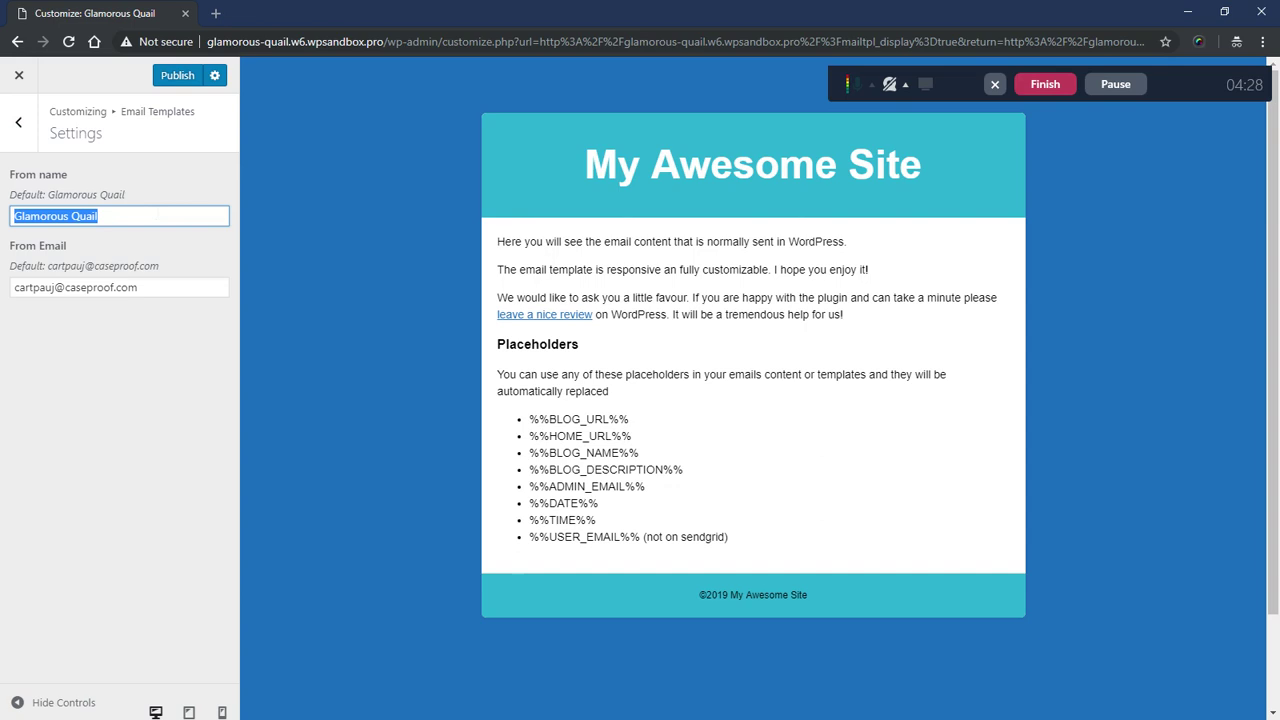
{"action": "type", "text": "My Aw"}
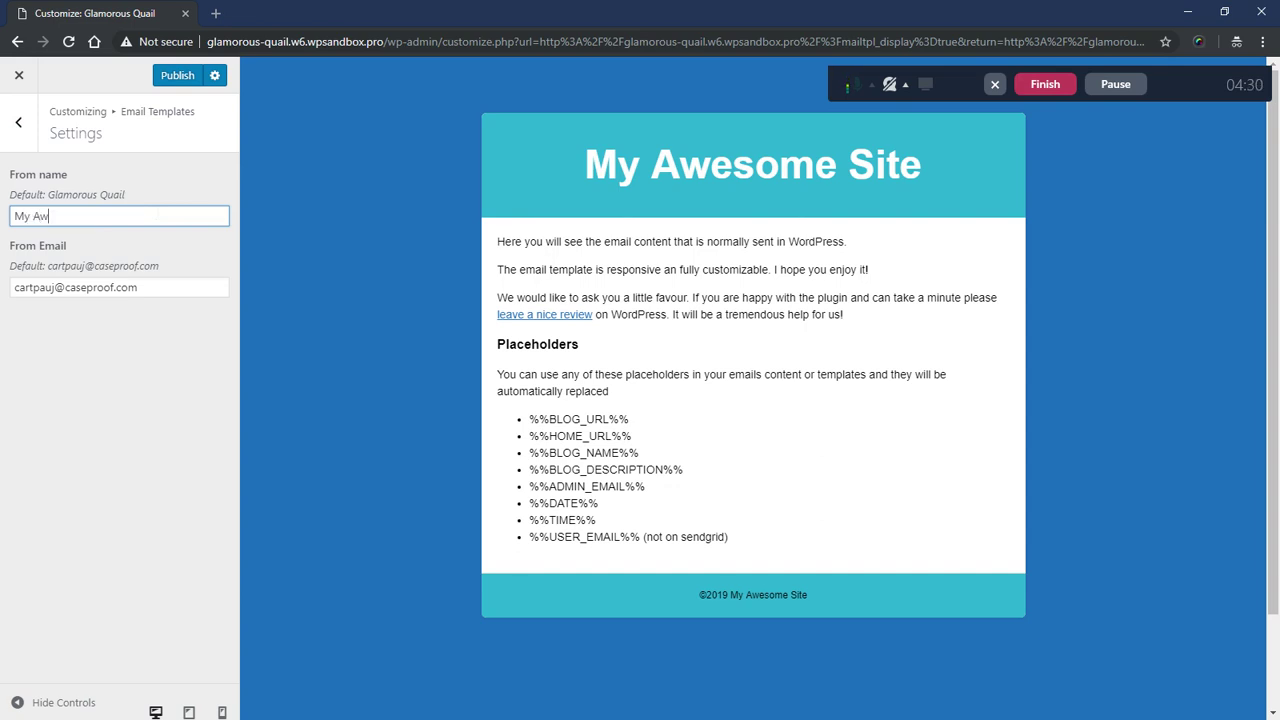
{"action": "type", "text": "esome Site"}
{"action": "key", "text": "Tab"}
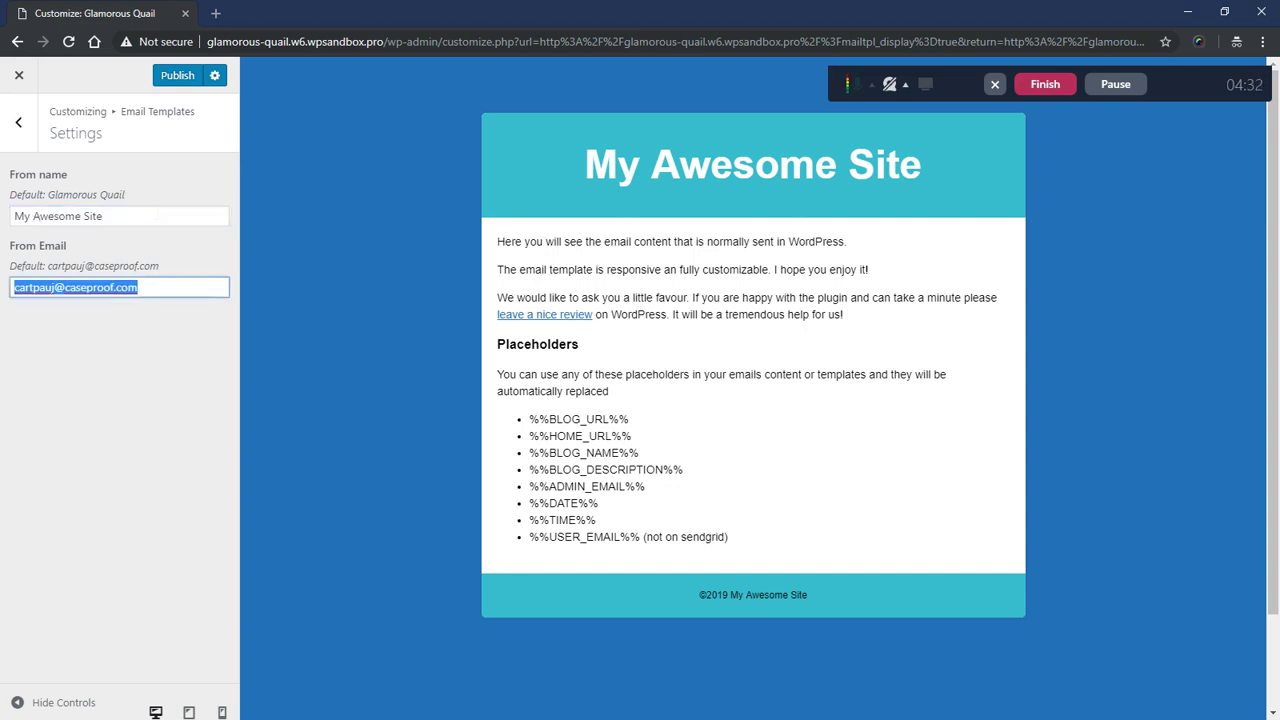
{"action": "key", "text": "BackSpace"}
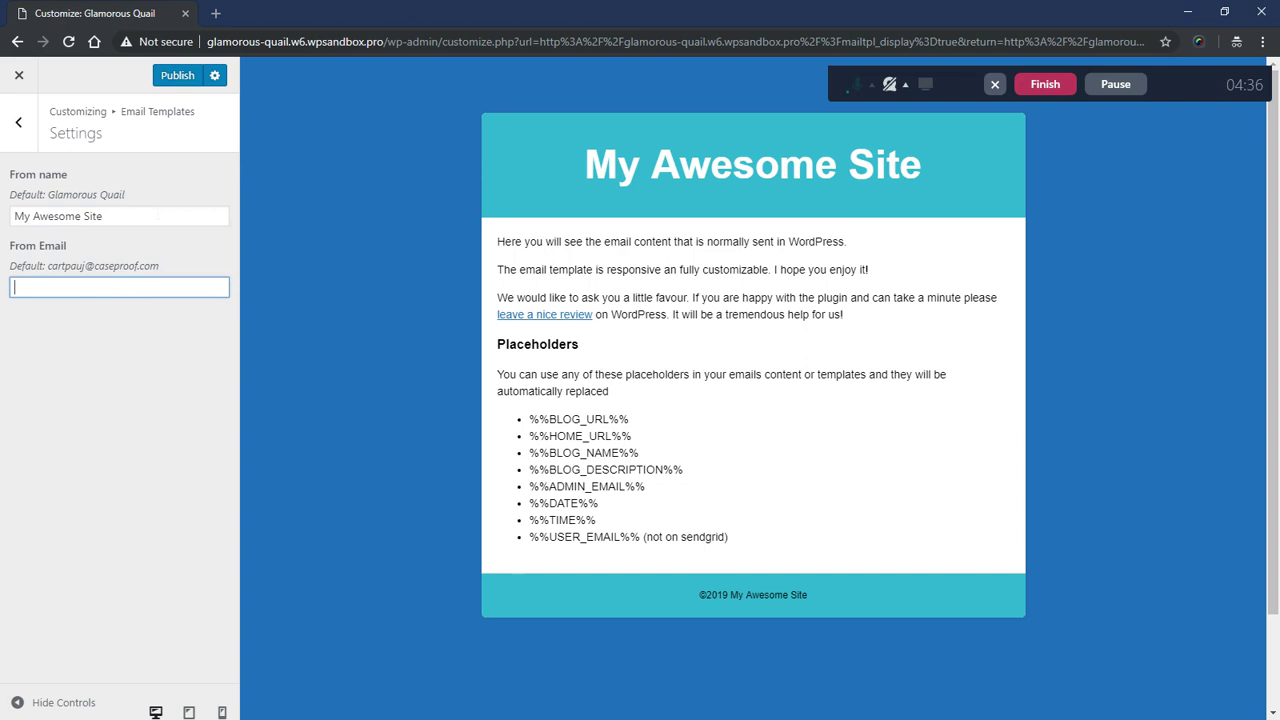
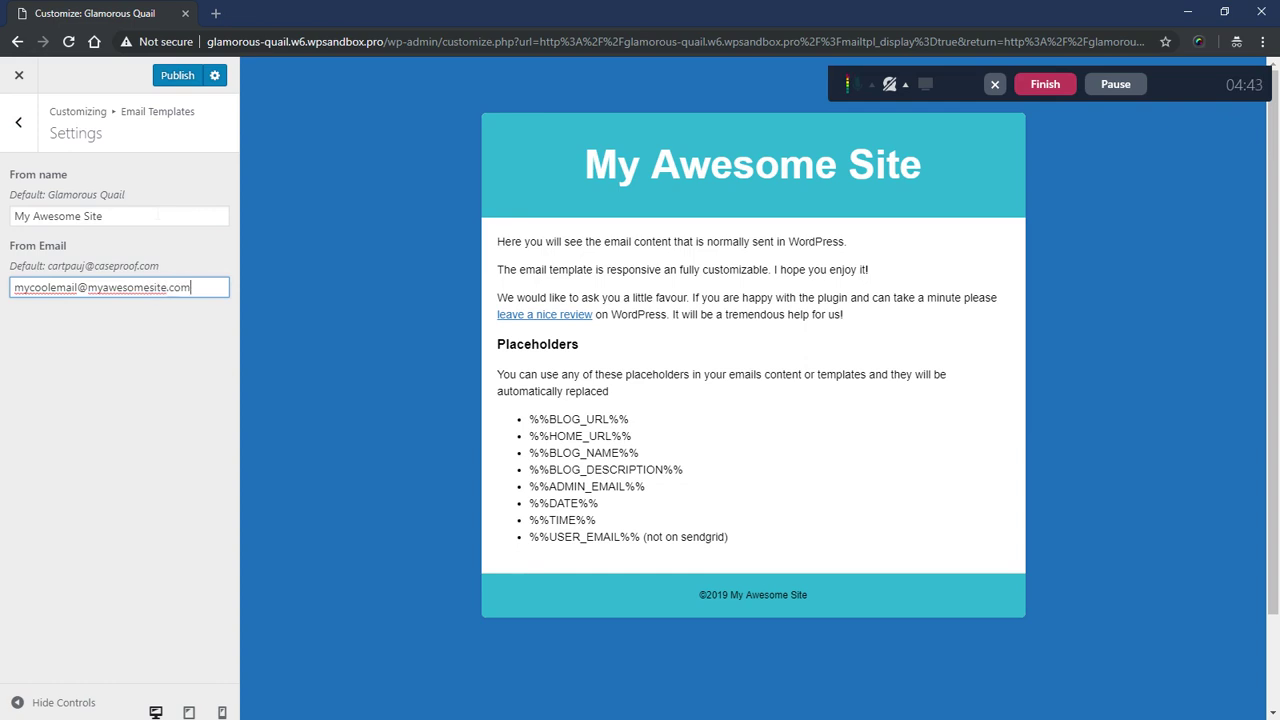
{"action": "left_click", "coordinate": [157, 273]}
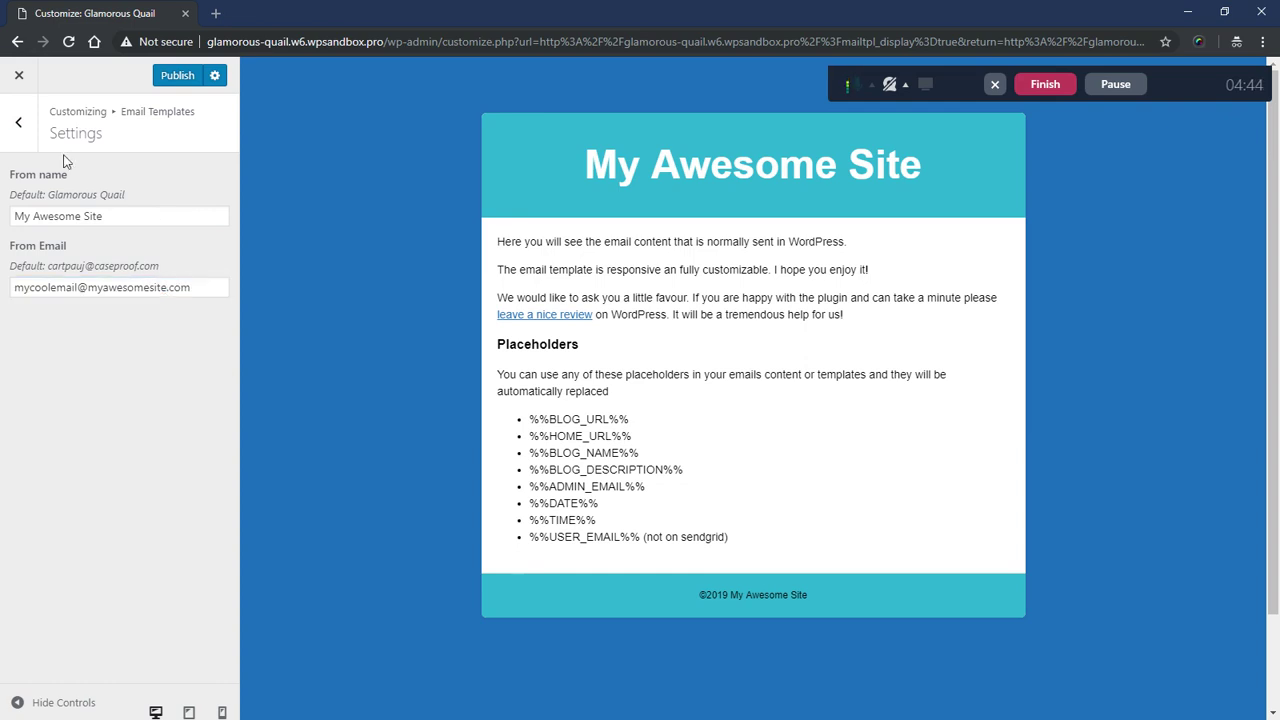
- Publish the Email Templates changes and return to the top-level customizer list
{"action": "left_click", "coordinate": [17, 122]}
{"action": "left_click", "coordinate": [198, 78]}
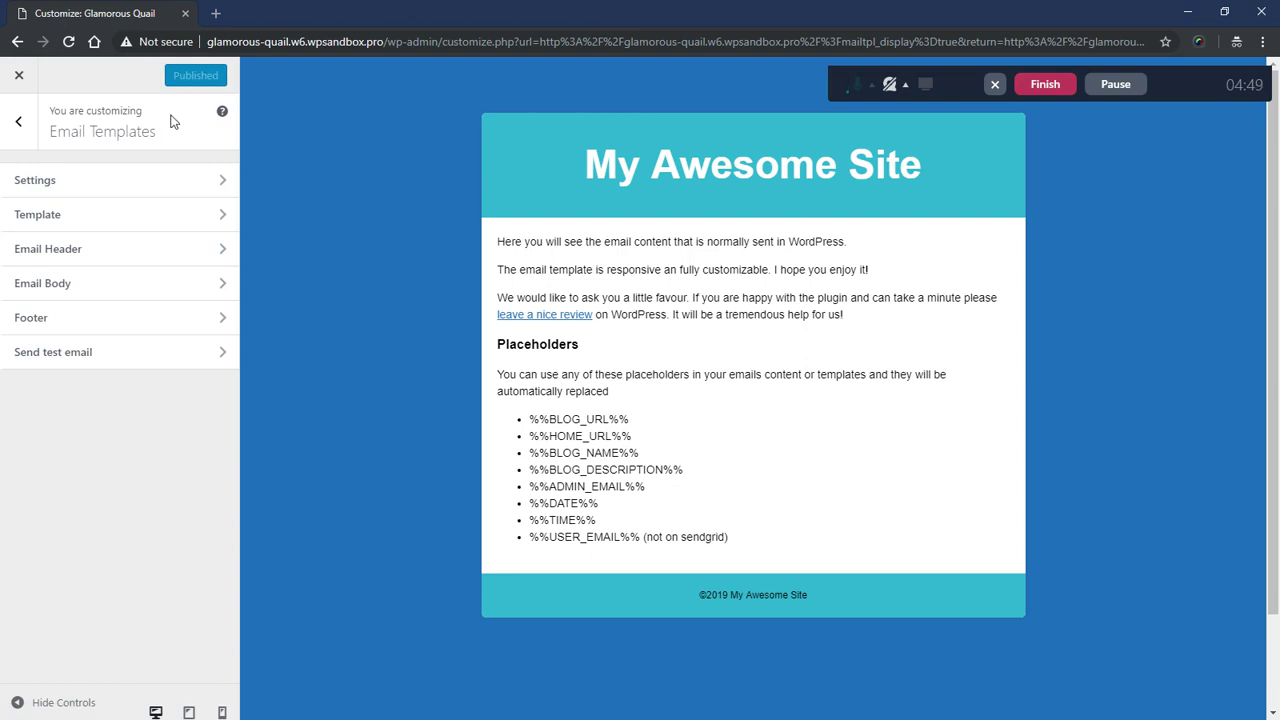
{"action": "left_click", "coordinate": [17, 121]}
- Go to MemberPress Options and open the Emails tab, leaving the From Name unchanged
{"action": "left_click", "coordinate": [19, 77]}
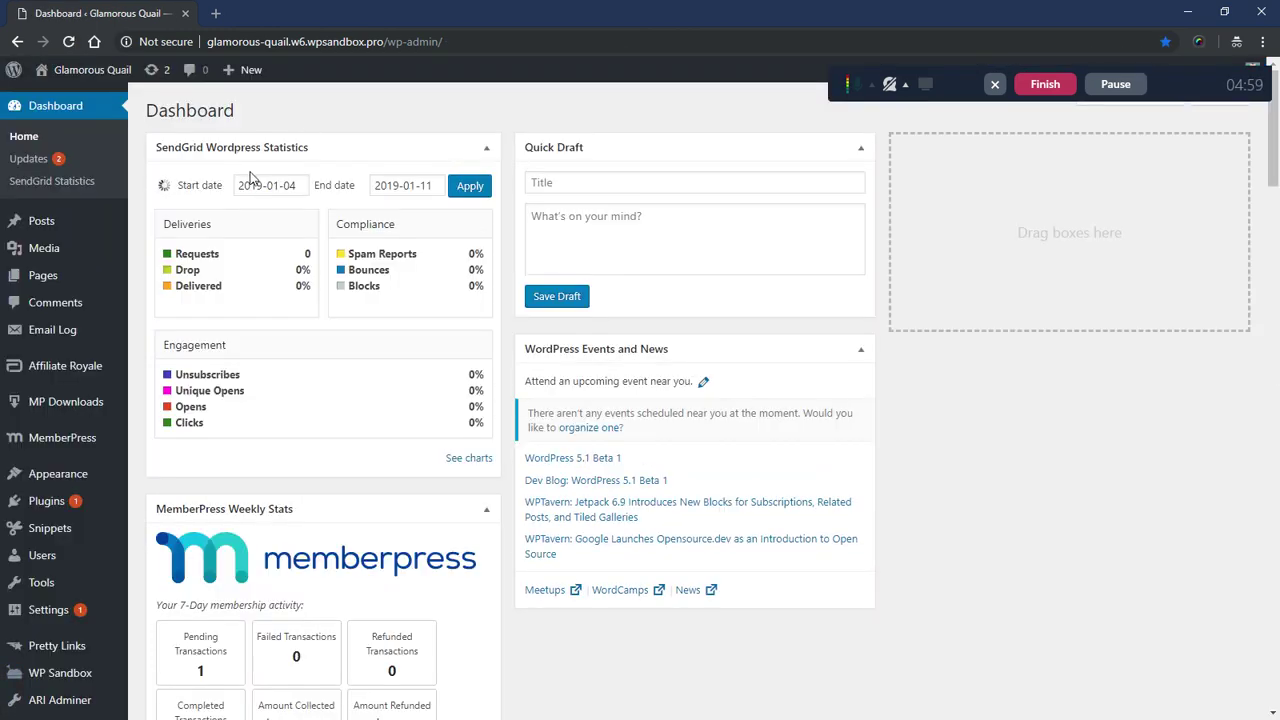
{"action": "scroll", "coordinate": [240, 208], "scroll_direction": "down", "scroll_amount": 2}
{"action": "mouse_move", "coordinate": [62, 407]}
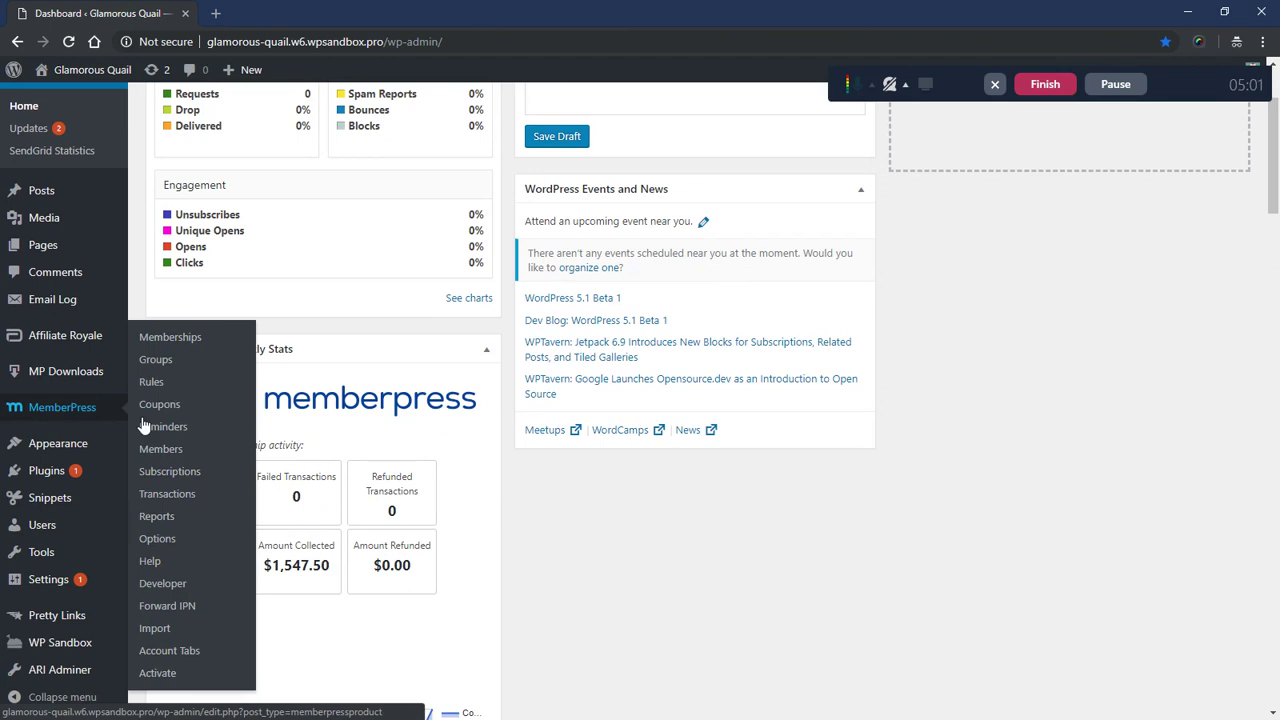
{"action": "left_click", "coordinate": [168, 583]}
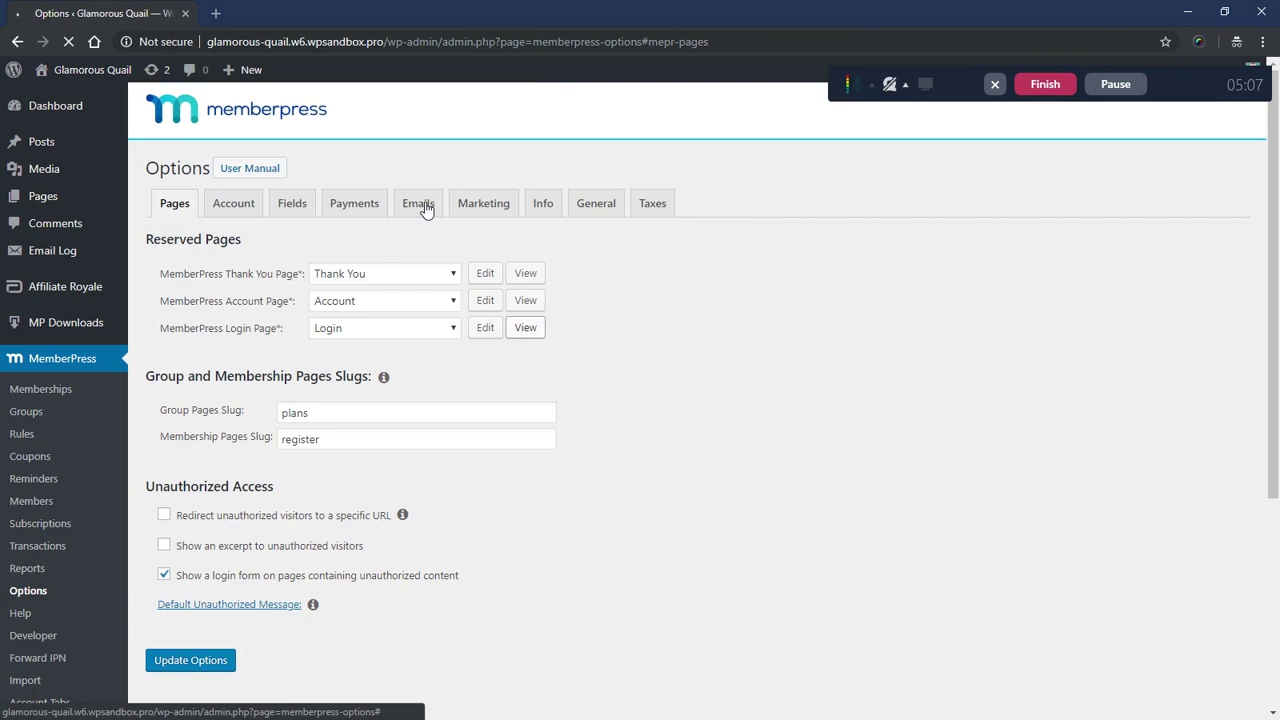
{"action": "left_click", "coordinate": [423, 206]}
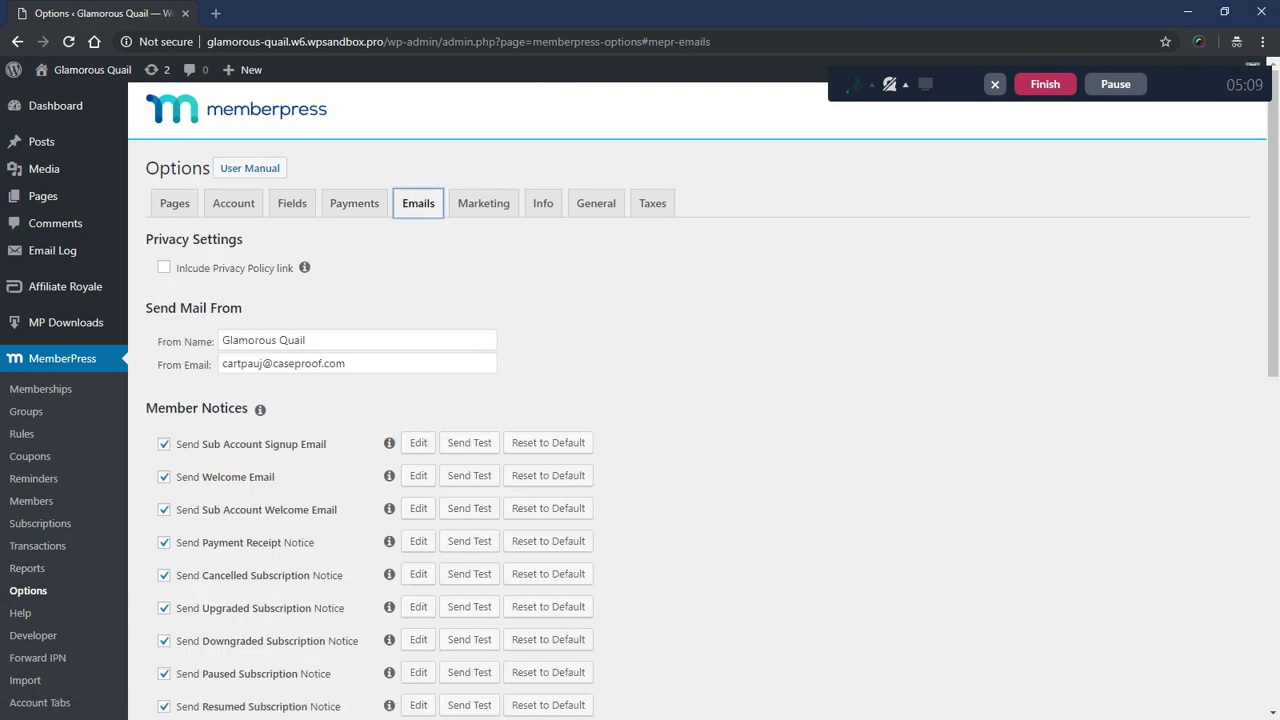
{"action": "triple_click", "coordinate": [263, 340]}
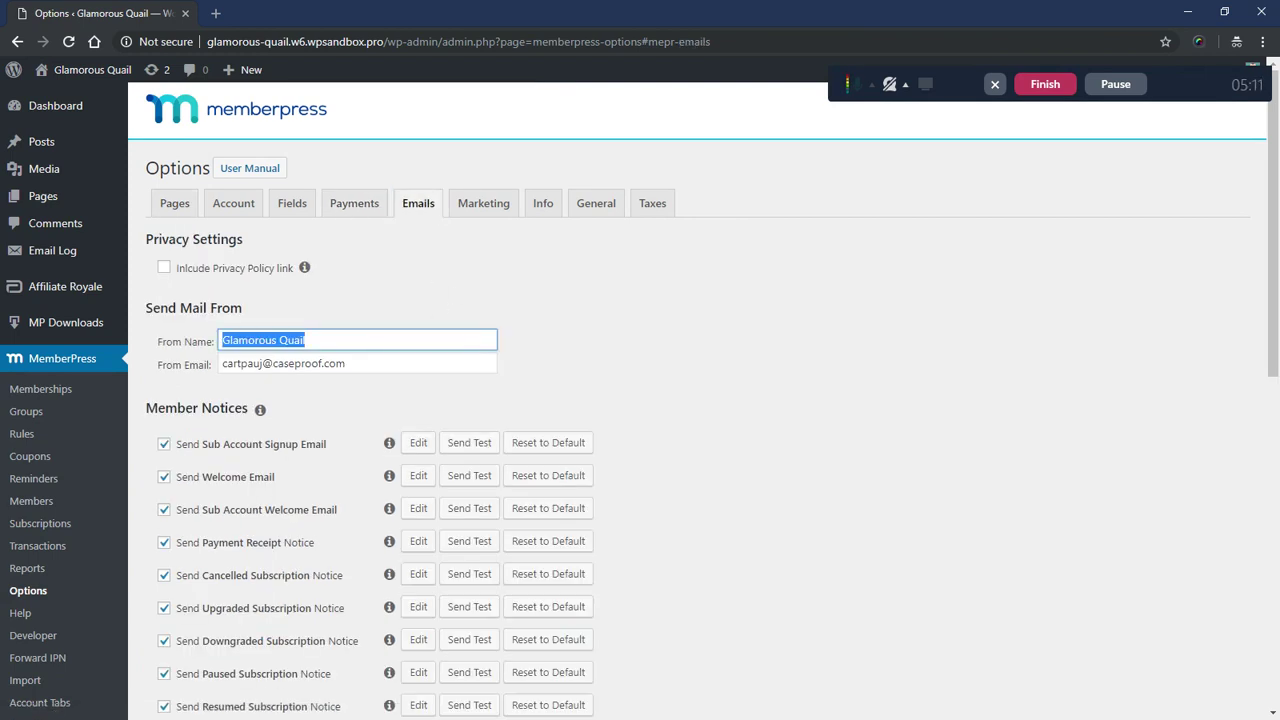
{"action": "left_click", "coordinate": [248, 340]}
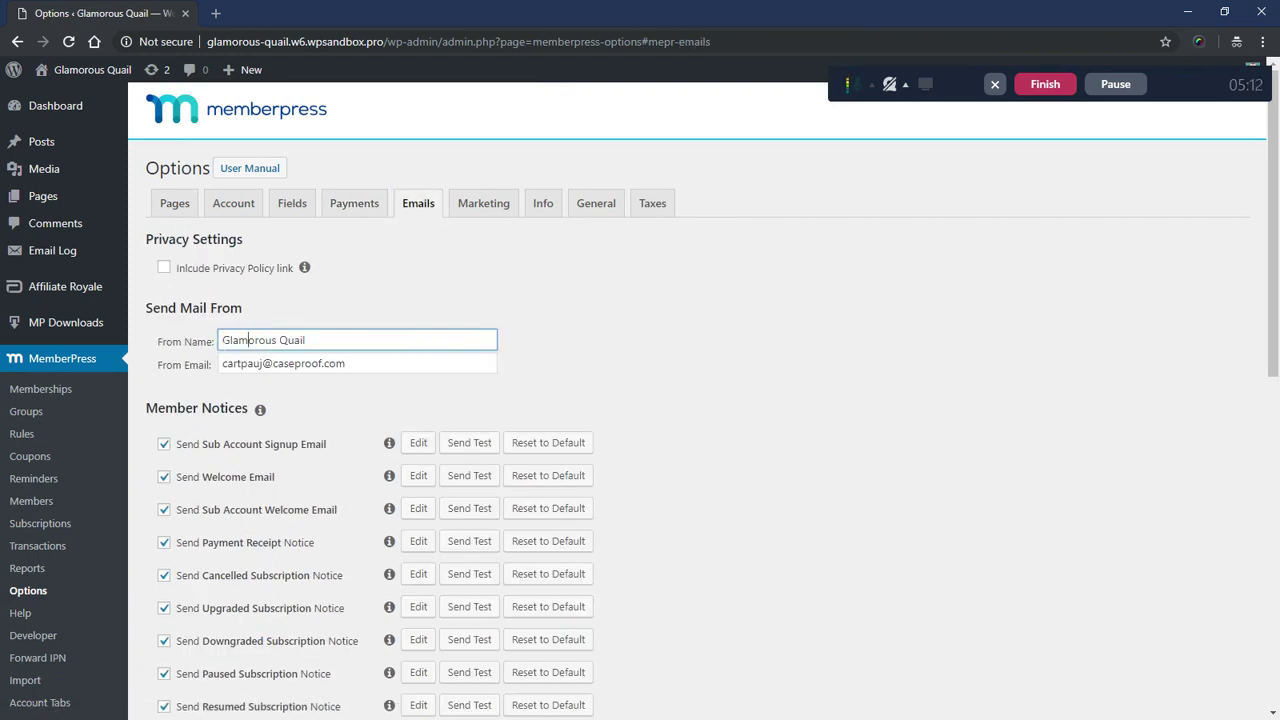
{"action": "left_click", "coordinate": [405, 286]}
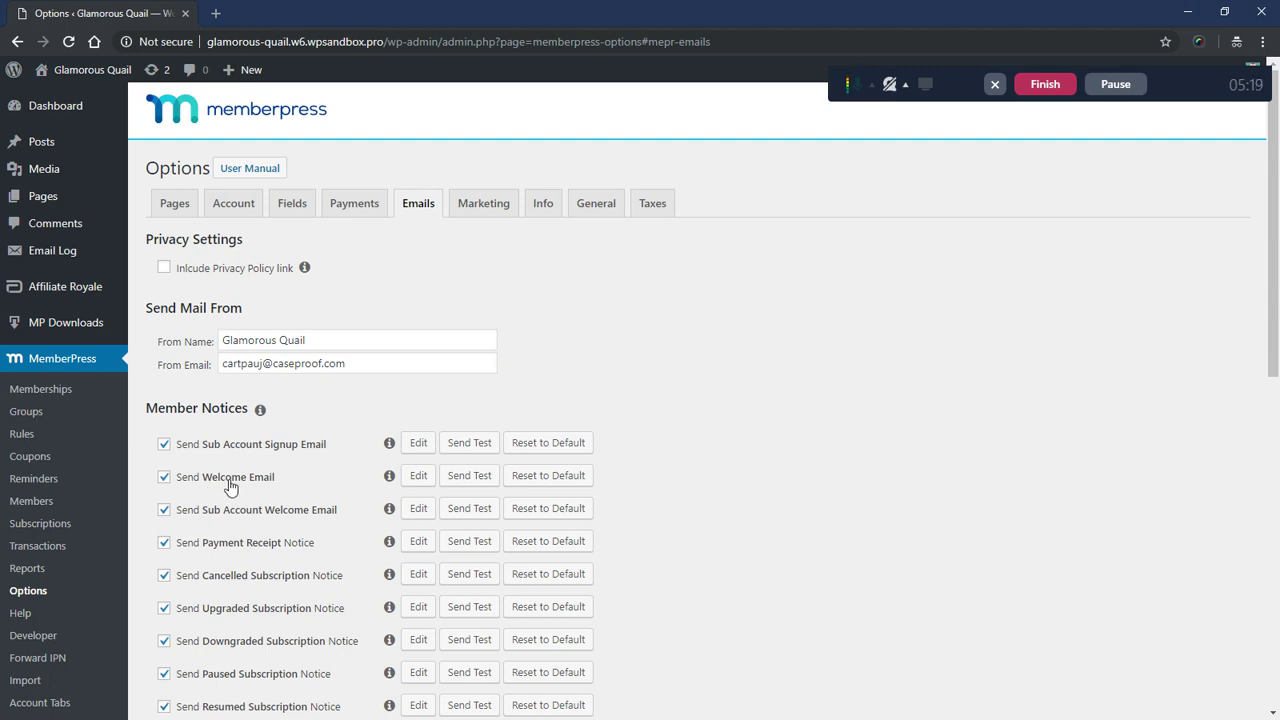
- Expand the Send Welcome Email editor, enlarge its body box and find Use default template
{"action": "left_click", "coordinate": [420, 480]}
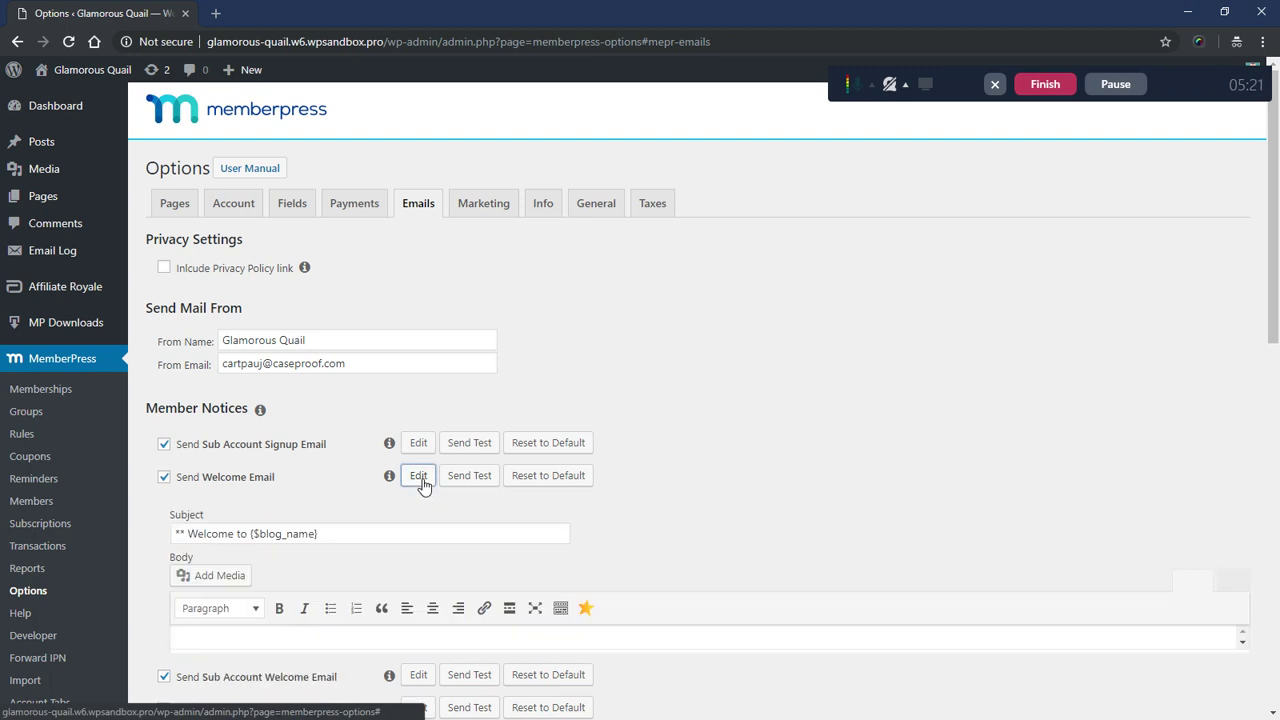
{"action": "scroll", "coordinate": [754, 392], "scroll_direction": "down", "scroll_amount": 2}
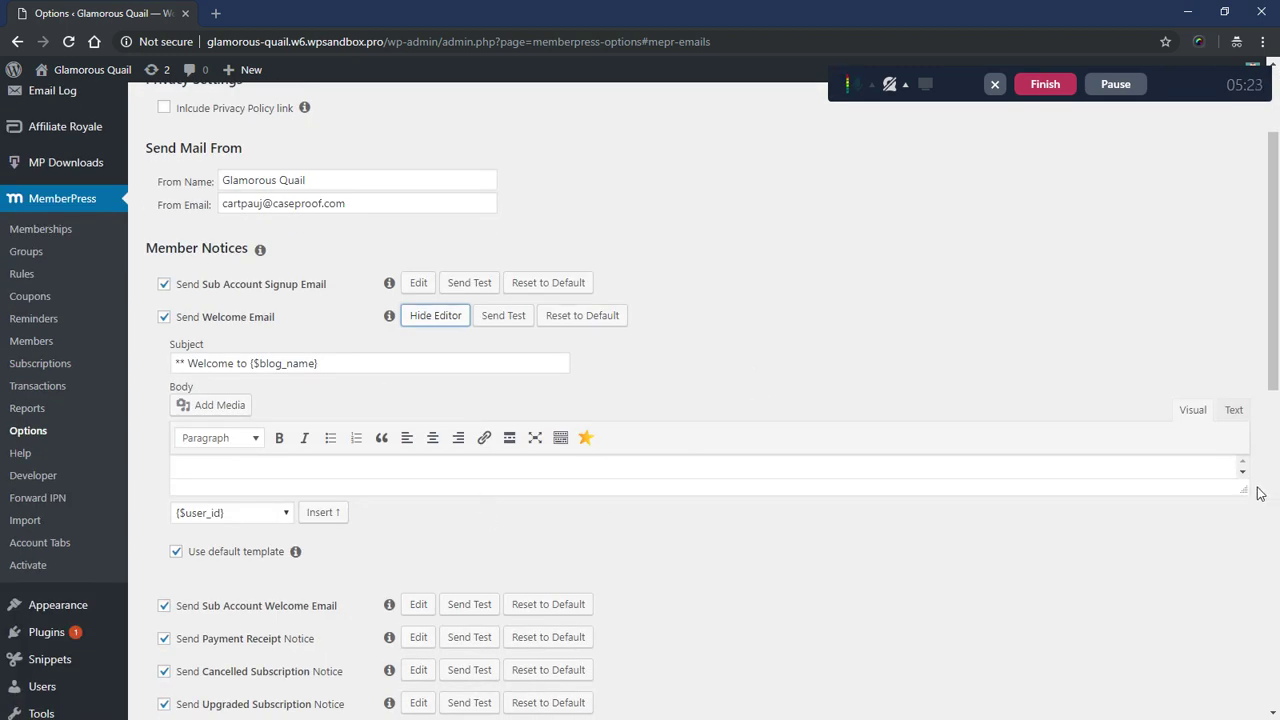
{"action": "left_click_drag", "start_coordinate": [1246, 490], "coordinate": [1245, 690]}
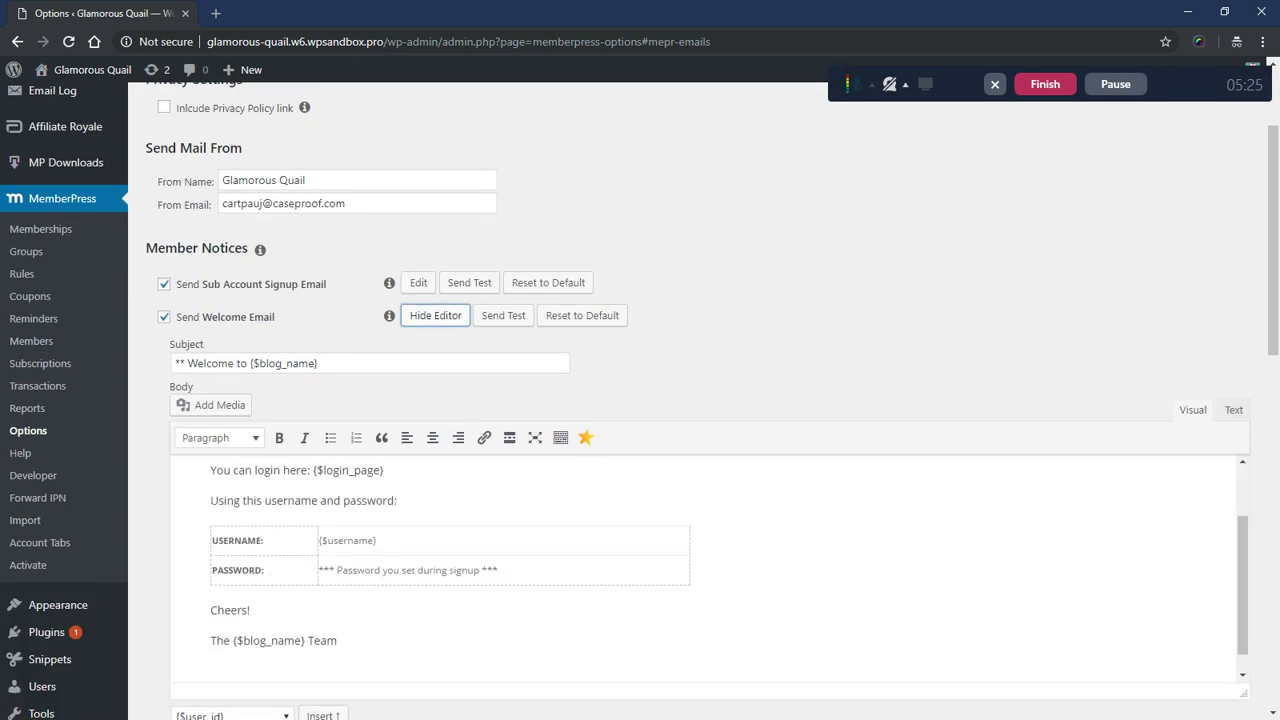
{"action": "scroll", "coordinate": [700, 565], "scroll_direction": "up", "scroll_amount": 2}
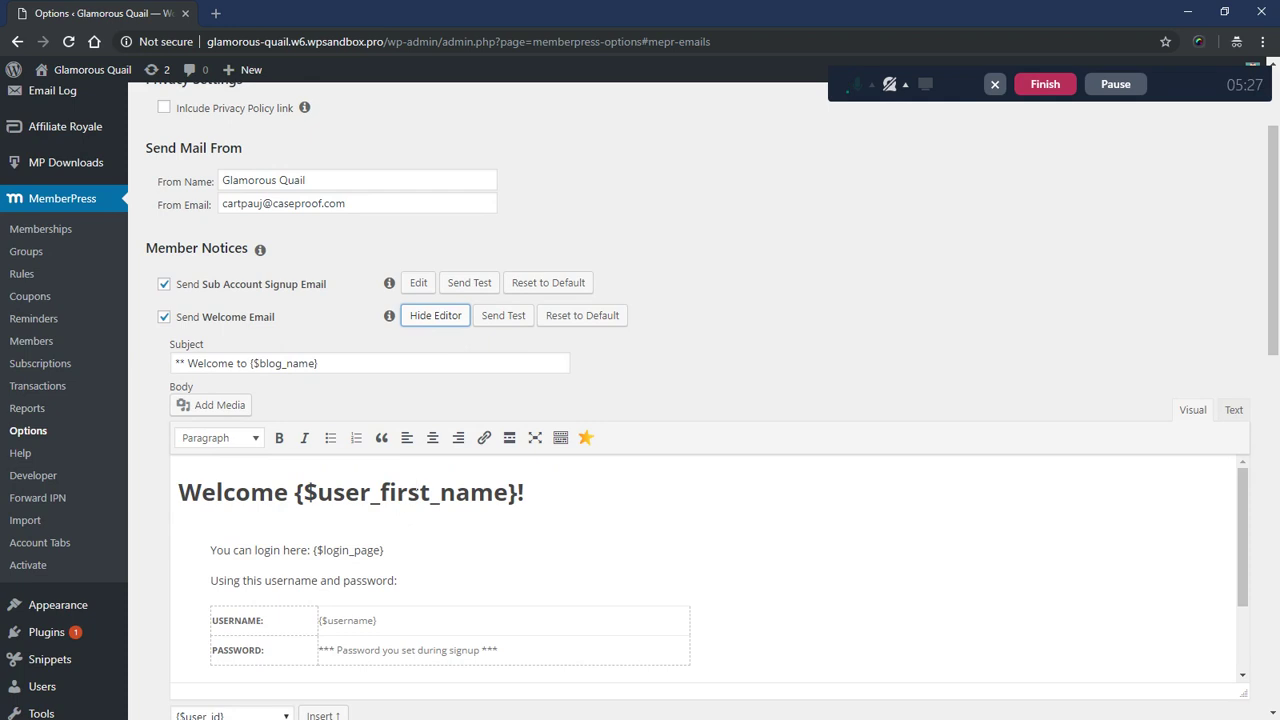
{"action": "scroll", "coordinate": [692, 342], "scroll_direction": "down", "scroll_amount": 2}
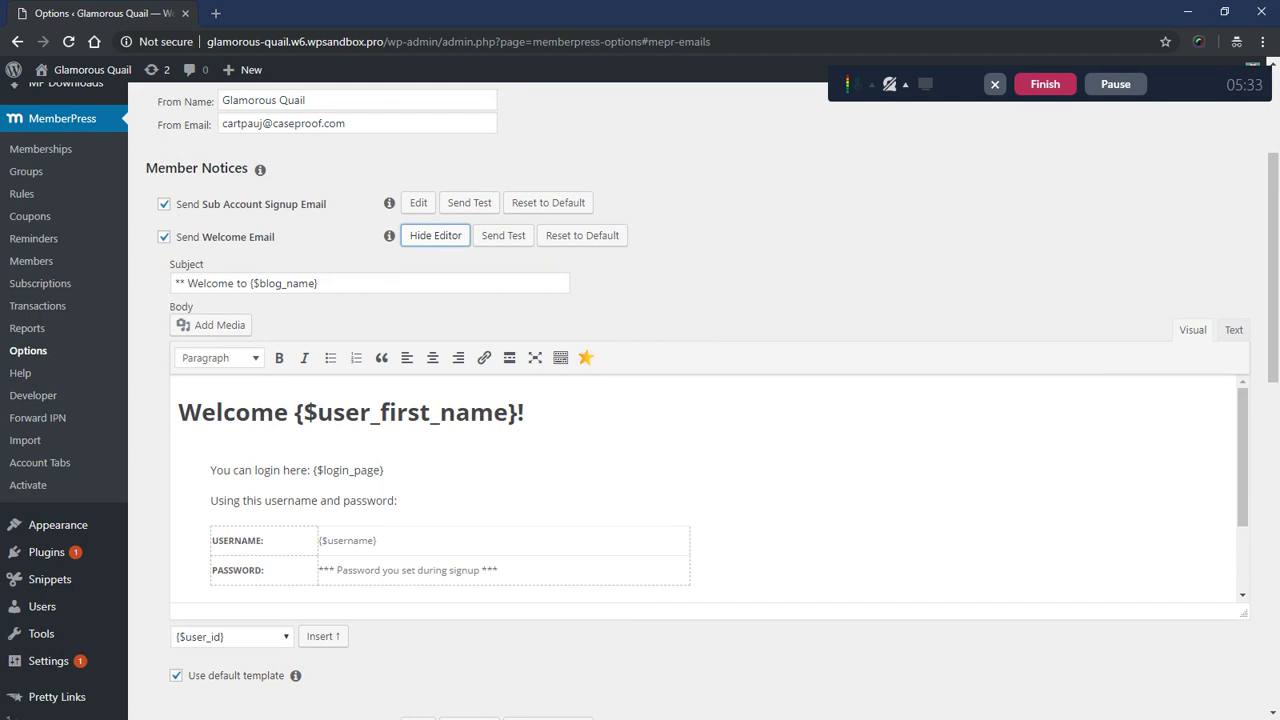
{"action": "left_click_drag", "start_coordinate": [189, 676], "coordinate": [166, 686]}
- Uncheck Use default template for the Welcome Email and update the options
{"action": "left_click", "coordinate": [176, 676]}
{"action": "scroll", "coordinate": [142, 621], "scroll_direction": "down", "scroll_amount": 9}
{"action": "left_click", "coordinate": [187, 656]}
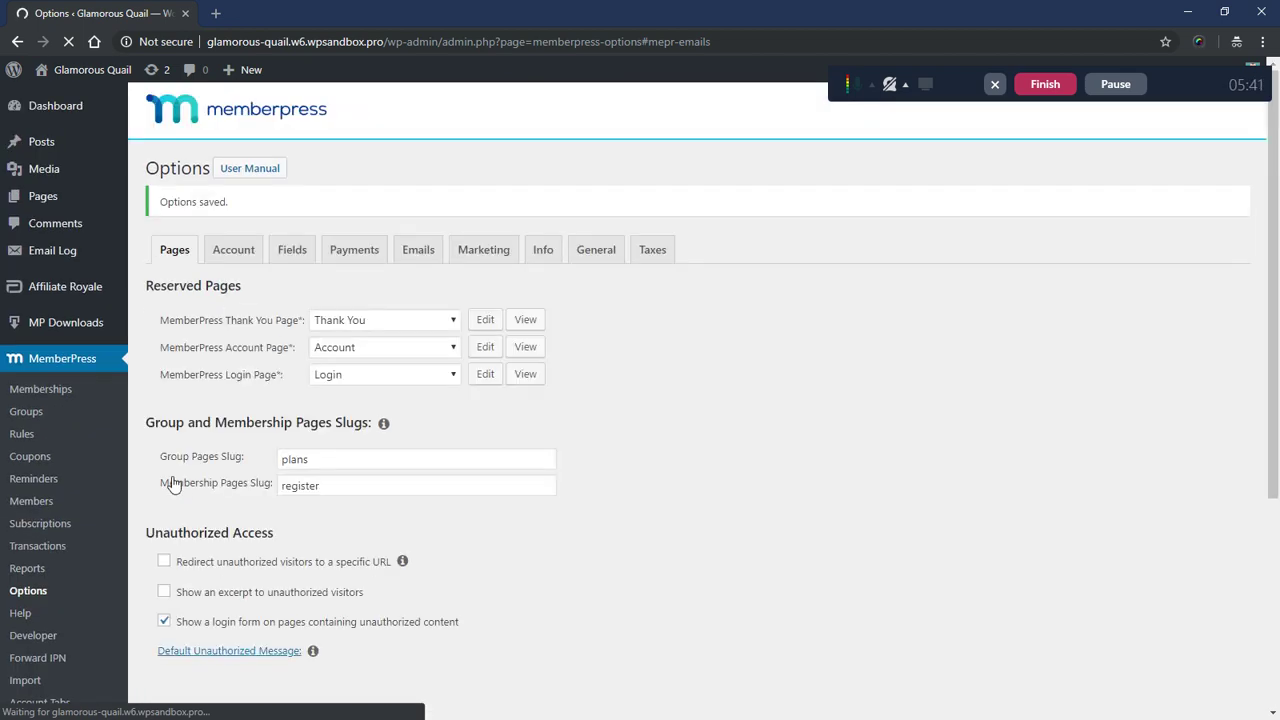
{"action": "scroll", "coordinate": [590, 432], "scroll_direction": "down", "scroll_amount": 1}
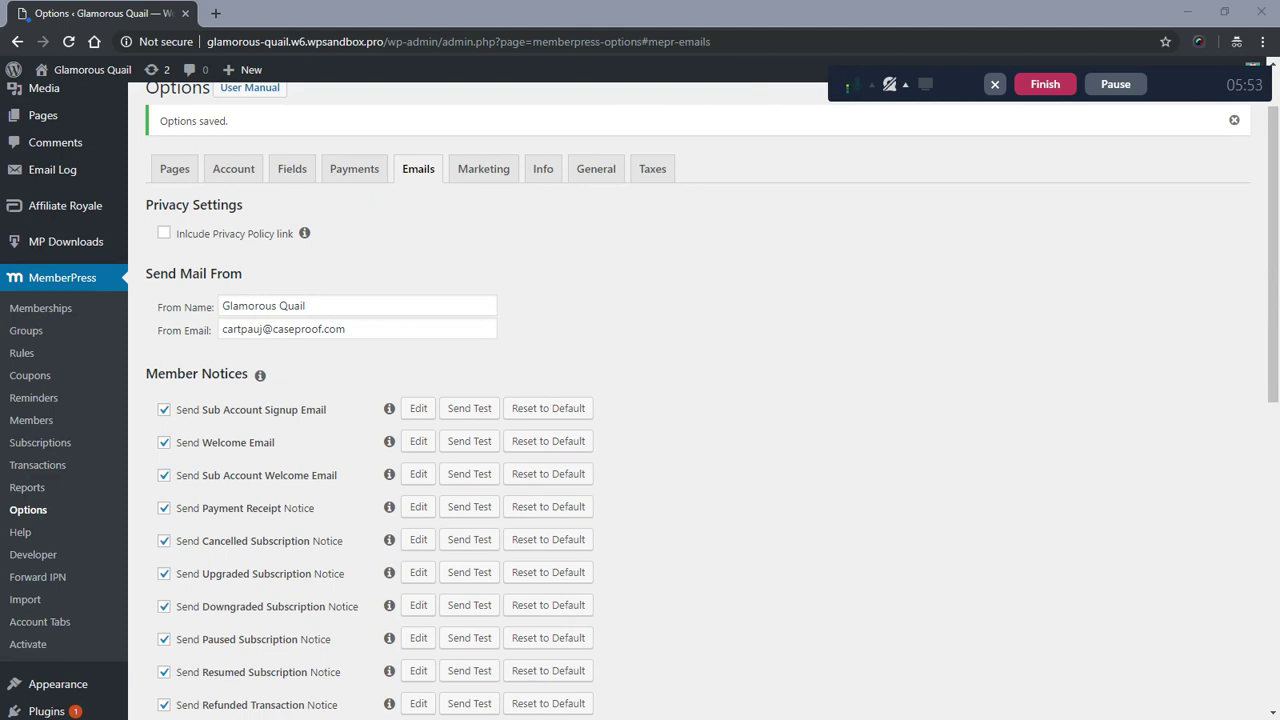
- Check the test Welcome Email in a maximized Gmail window, then restore it and return to WordPress
{"action": "left_click_drag", "start_coordinate": [0, 30], "coordinate": [420, 30]}
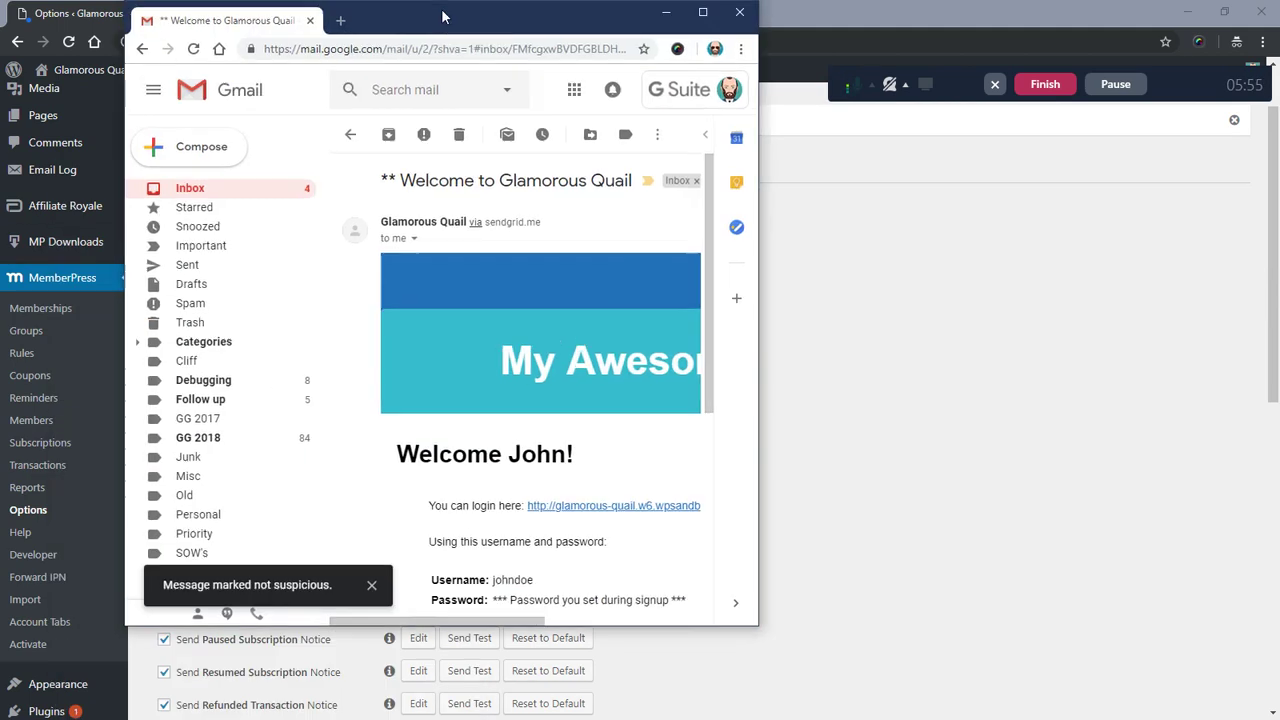
{"action": "double_click", "coordinate": [398, 32]}
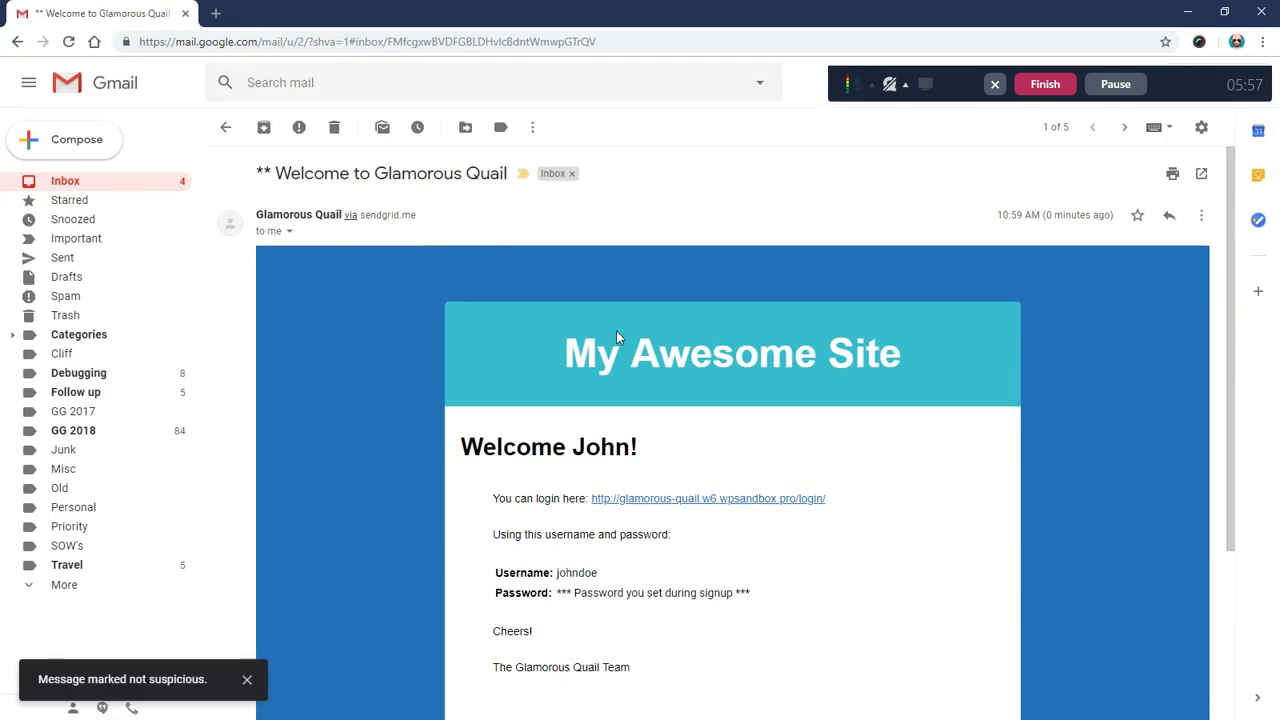
{"action": "scroll", "coordinate": [660, 345], "scroll_direction": "down", "scroll_amount": 2}
{"action": "scroll", "coordinate": [440, 330], "scroll_direction": "down", "scroll_amount": 1}
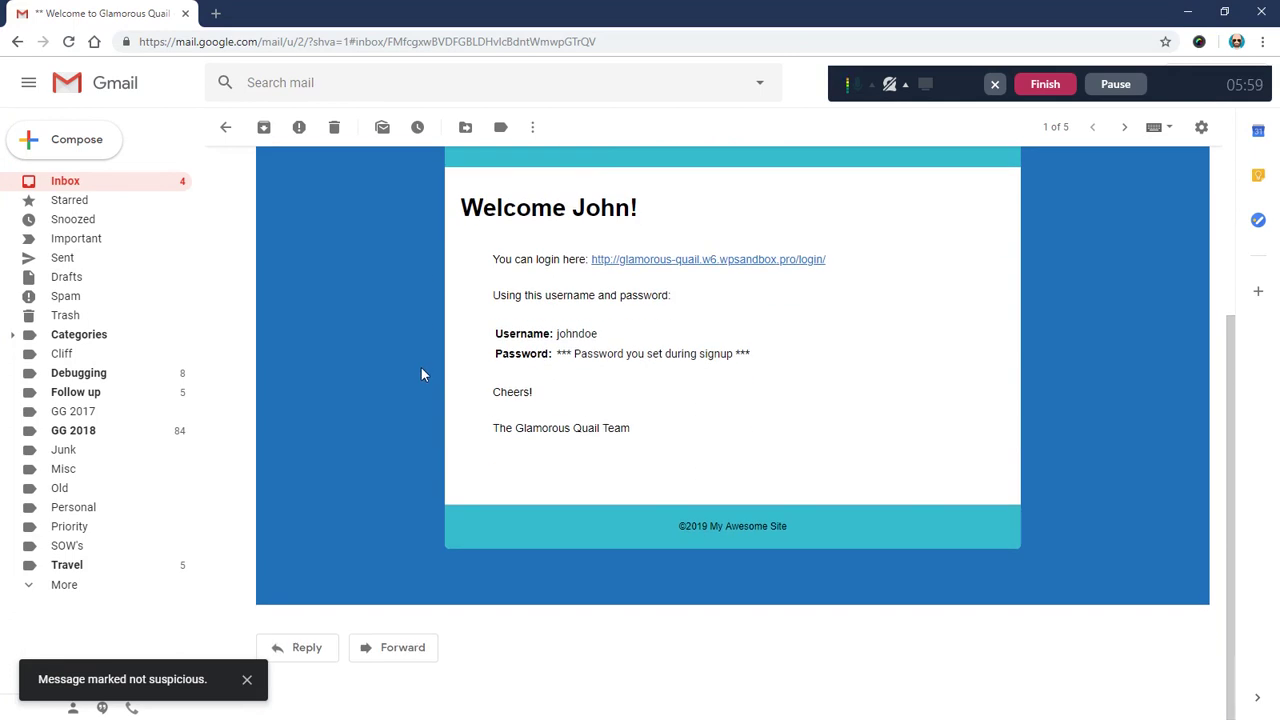
{"action": "scroll", "coordinate": [420, 368], "scroll_direction": "up", "scroll_amount": 3}
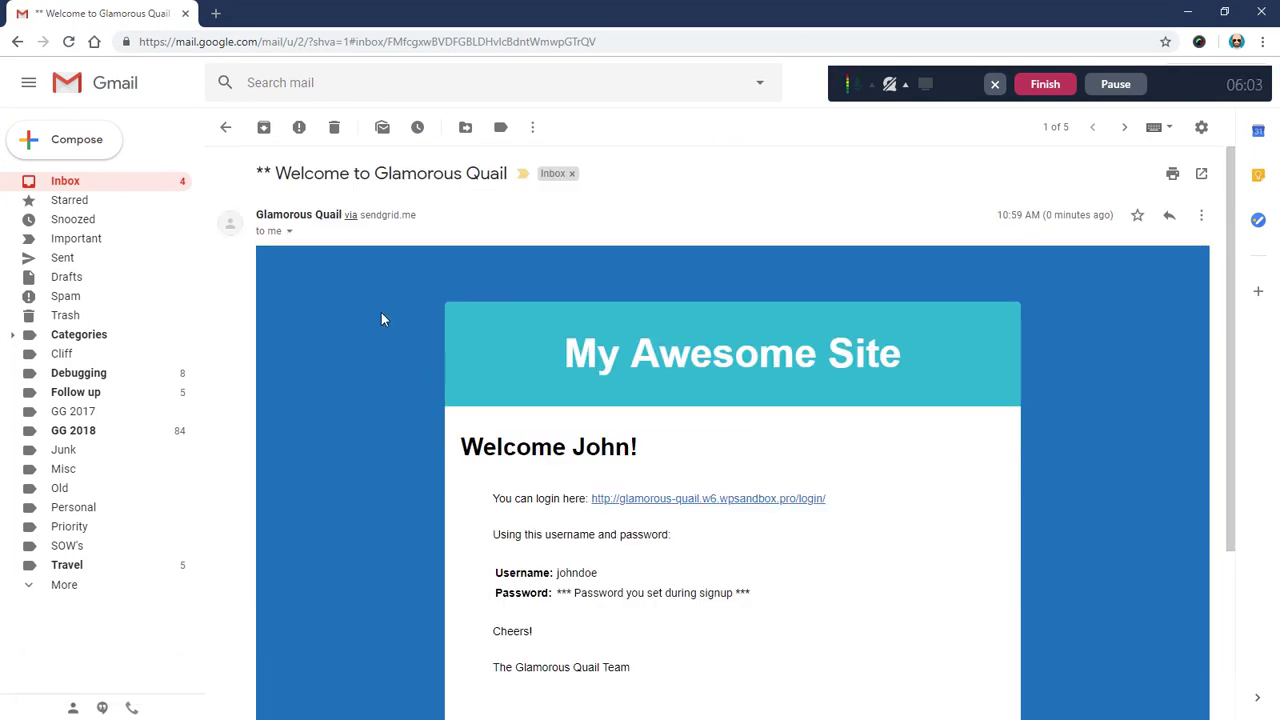
{"action": "double_click", "coordinate": [481, 30]}
{"action": "key", "text": "super+Down"}
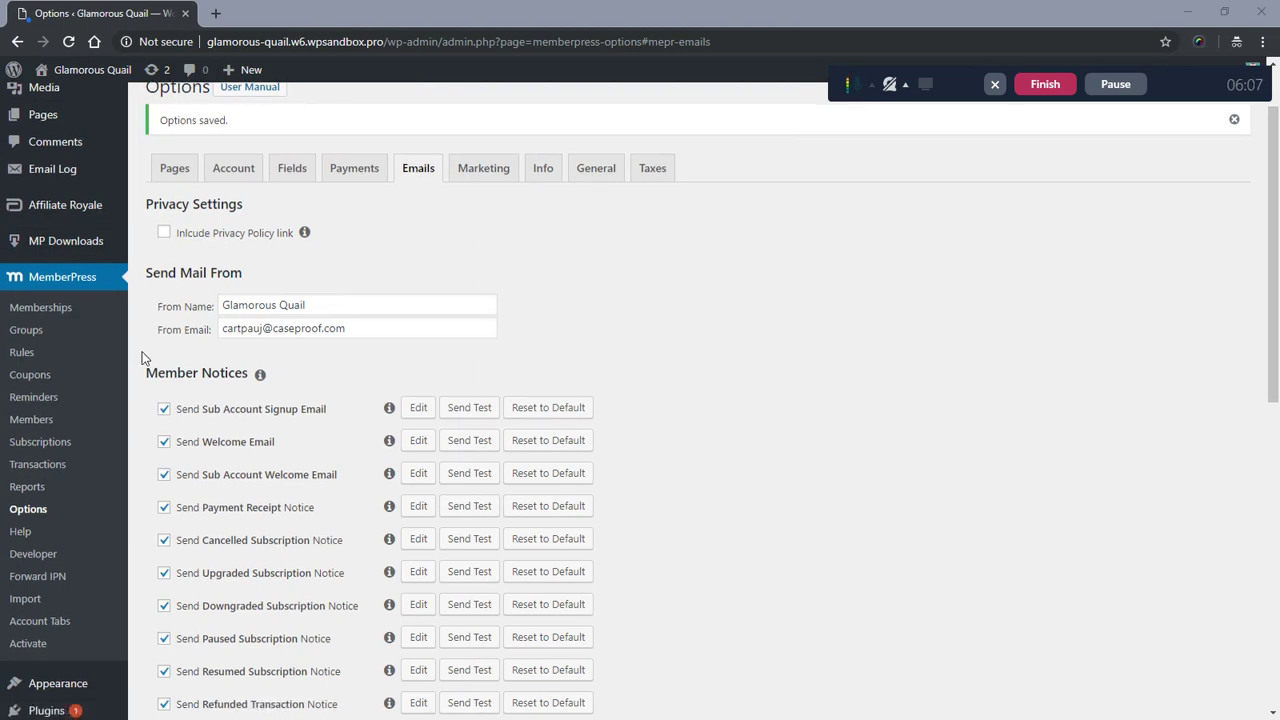
- Dismiss the test-sent notice and go to Appearance > Email Templates settings
{"action": "scroll", "coordinate": [143, 357], "scroll_direction": "down", "scroll_amount": 2}
{"action": "mouse_move", "coordinate": [98, 526]}
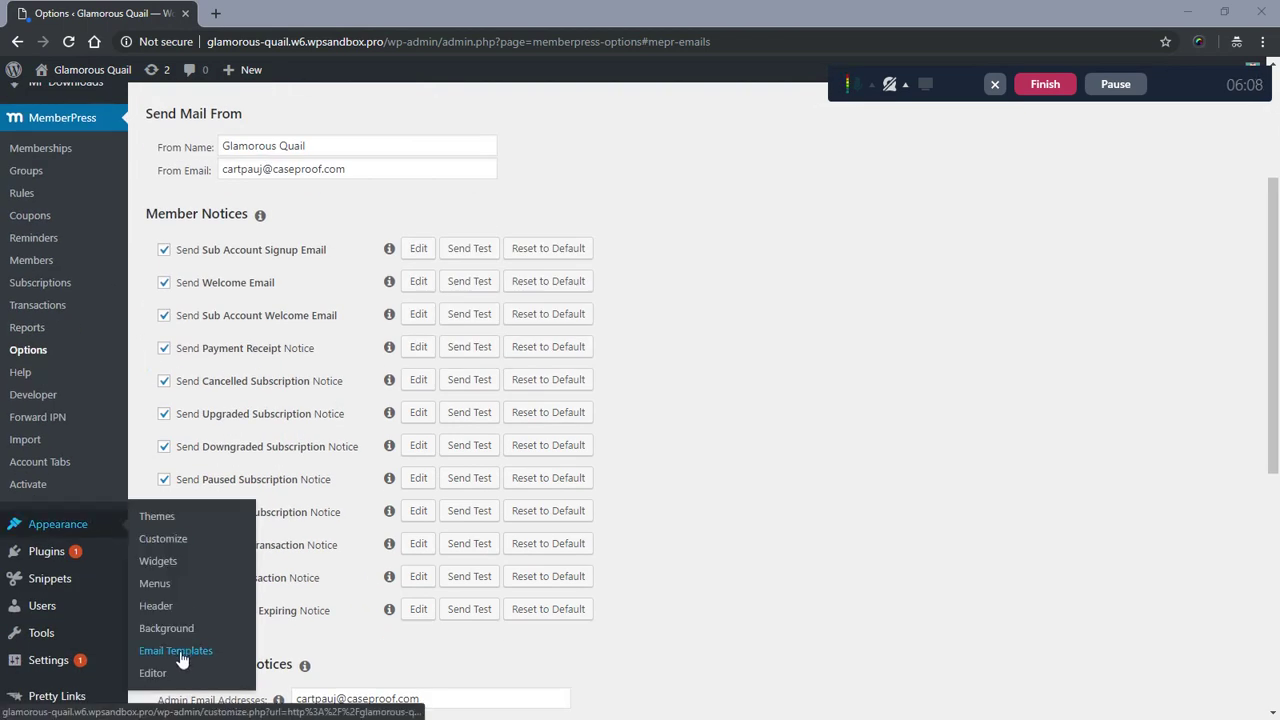
{"action": "left_click", "coordinate": [781, 130]}
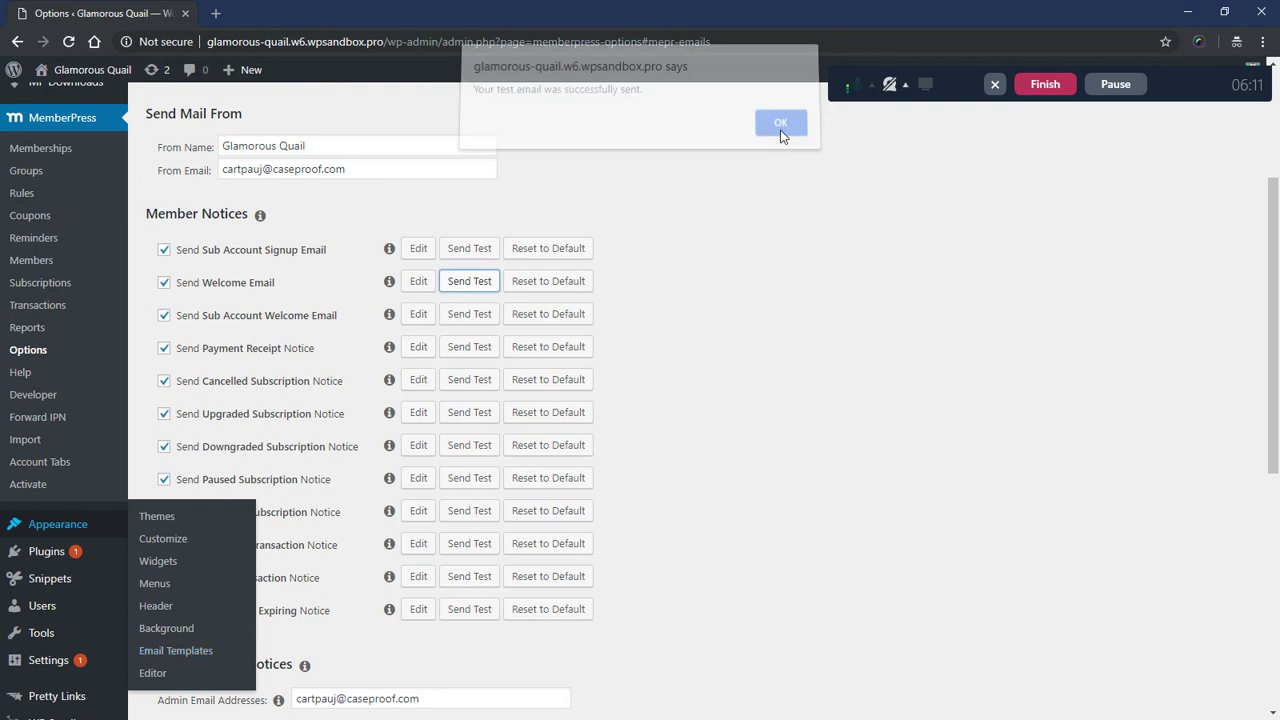
{"action": "mouse_move", "coordinate": [52, 536]}
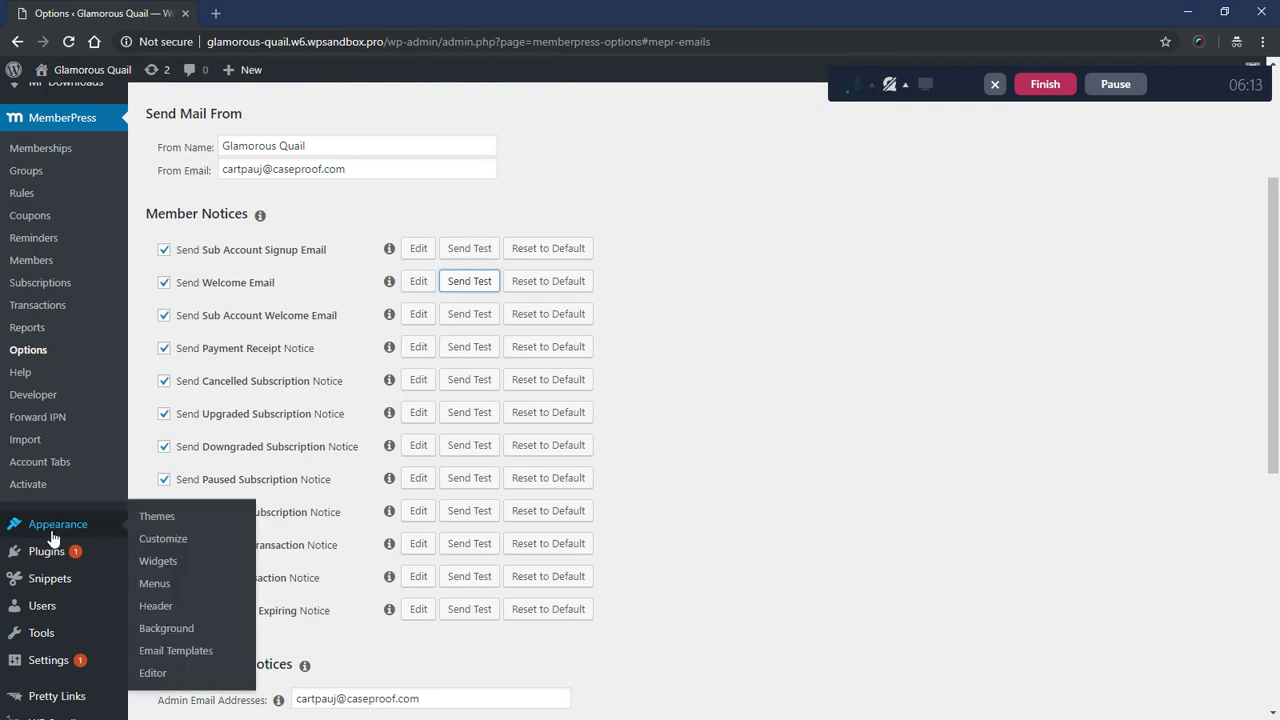
{"action": "left_click", "coordinate": [176, 651]}
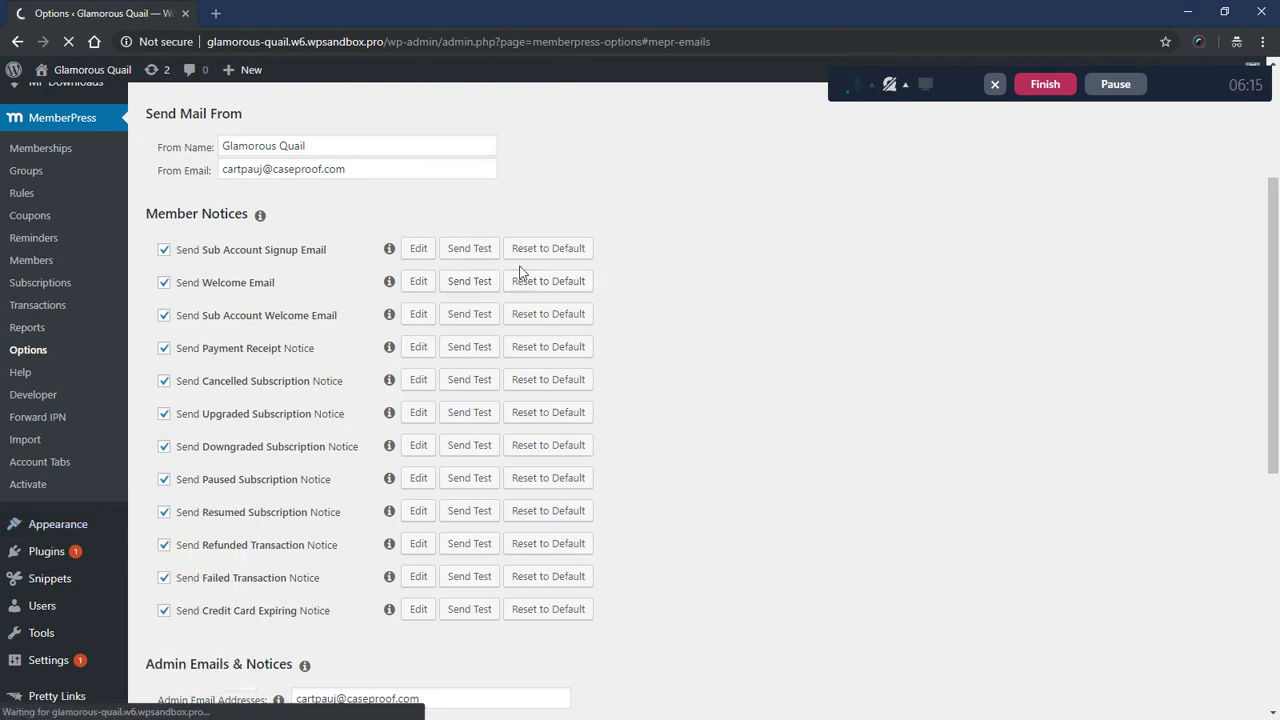
{"action": "left_click", "coordinate": [131, 183]}
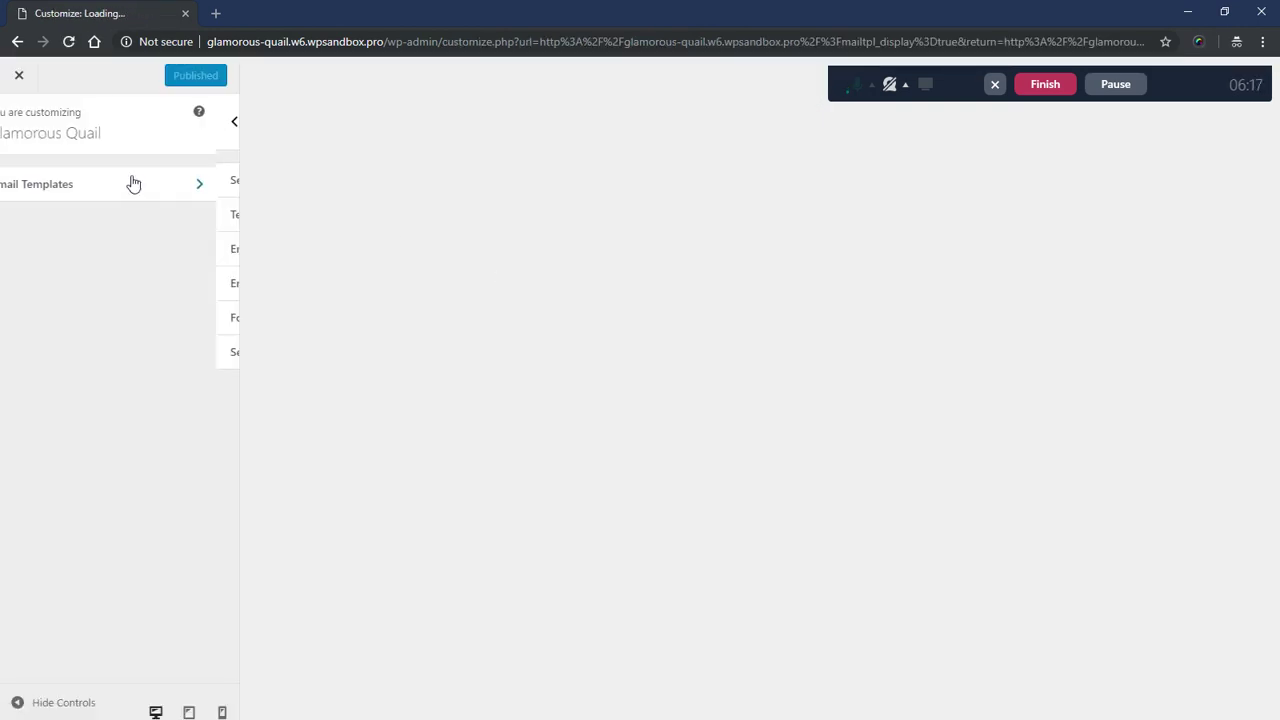
- In the Template section, try grey, orange, pale beige, white and black email backgrounds
{"action": "left_click", "coordinate": [111, 214]}
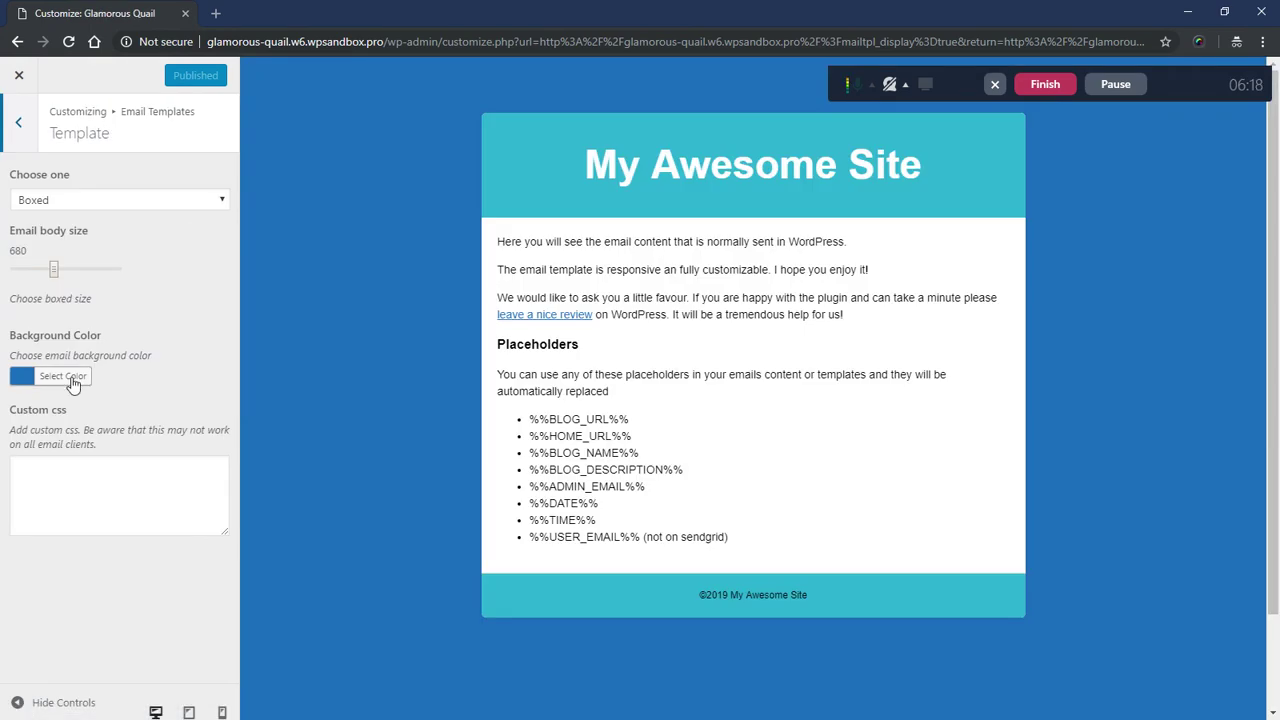
{"action": "left_click", "coordinate": [63, 376]}
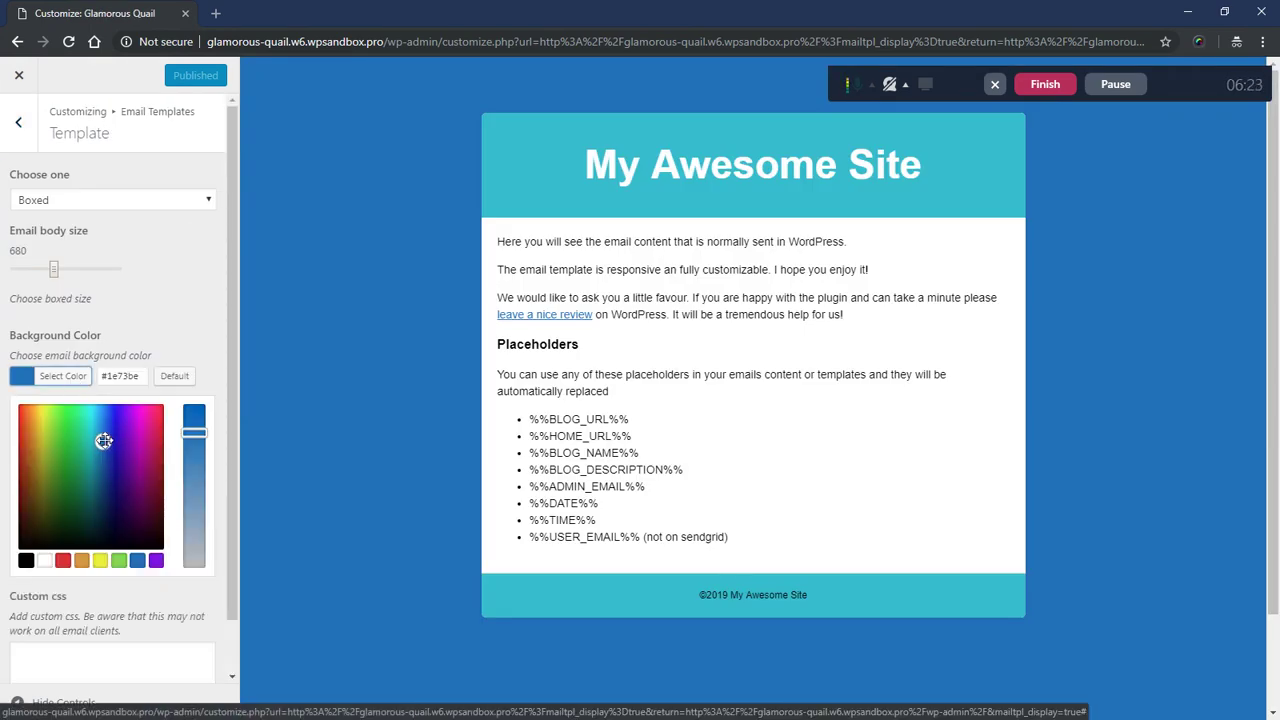
{"action": "left_click_drag", "start_coordinate": [194, 432], "coordinate": [193, 586]}
{"action": "left_click", "coordinate": [190, 586]}
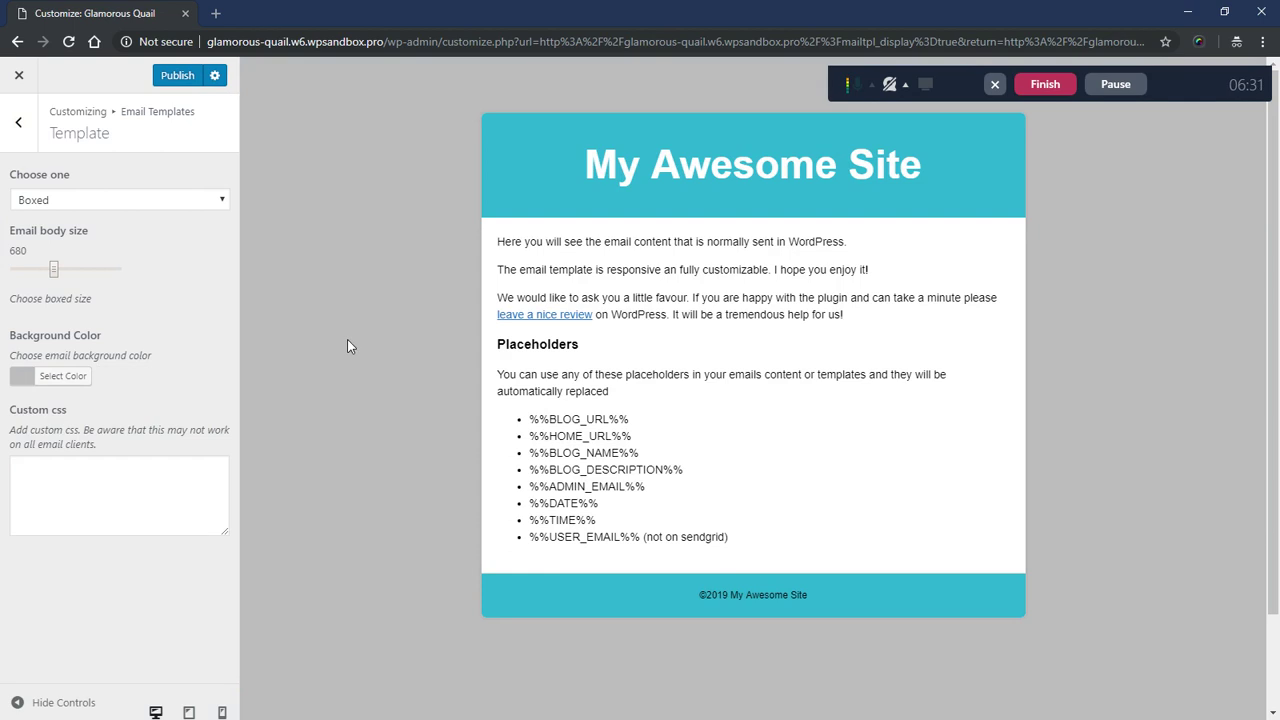
{"action": "left_click", "coordinate": [78, 380]}
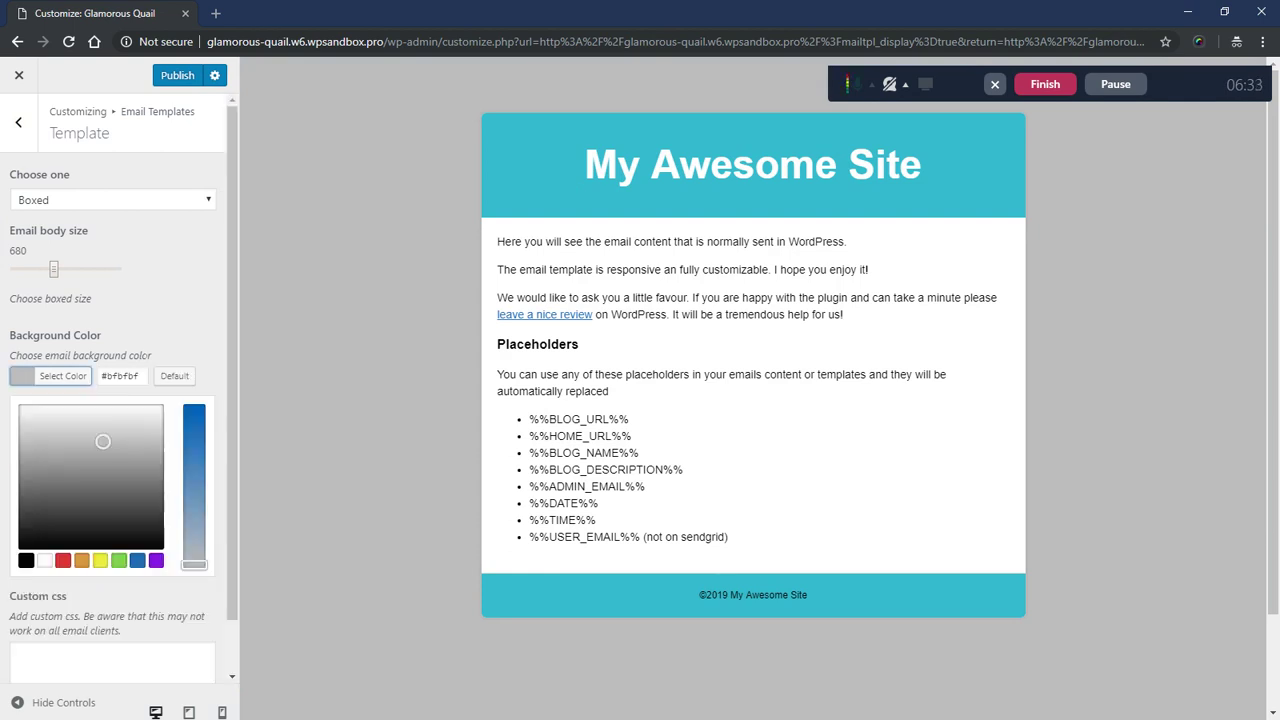
{"action": "left_click", "coordinate": [81, 561]}
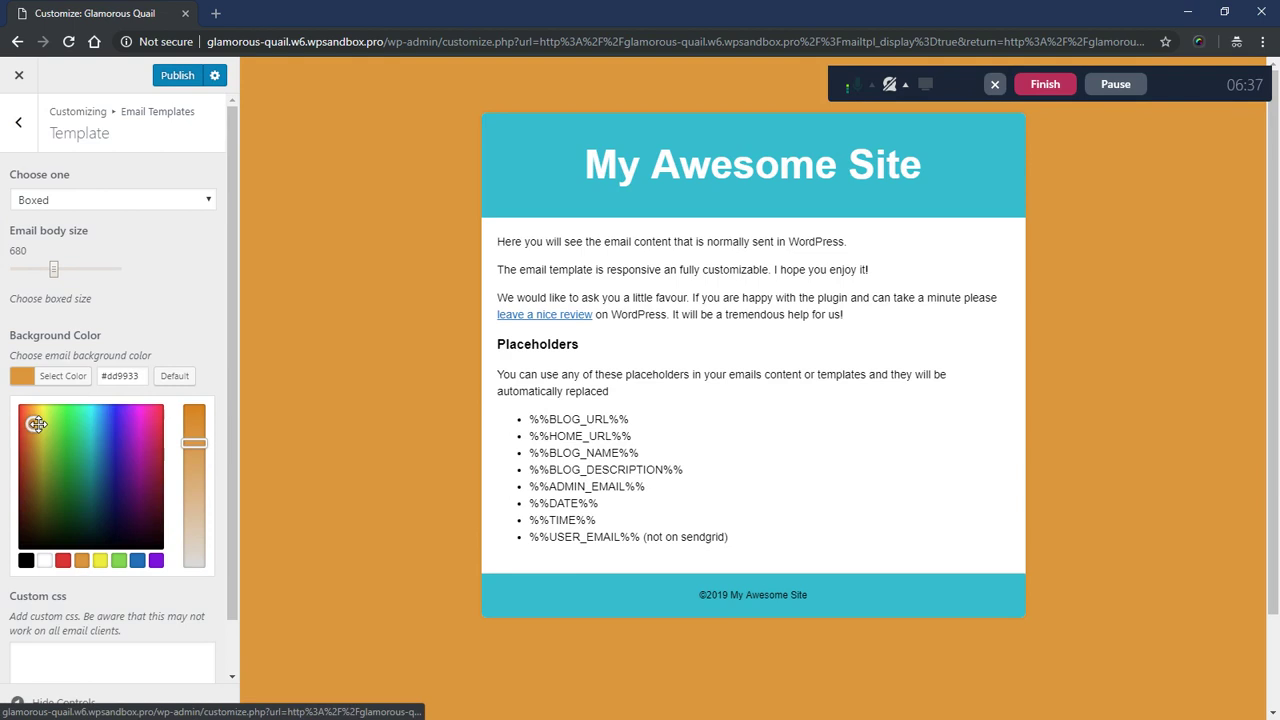
{"action": "left_click_drag", "start_coordinate": [202, 440], "coordinate": [180, 549]}
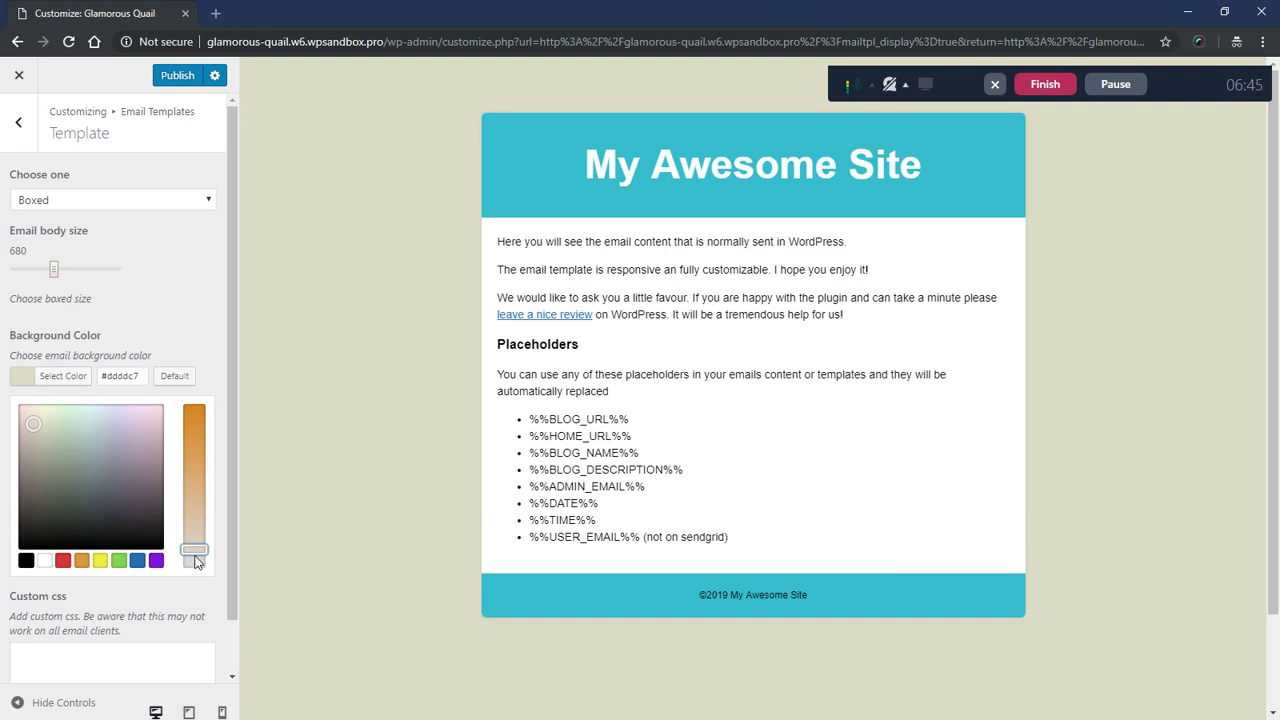
{"action": "left_click", "coordinate": [45, 561]}
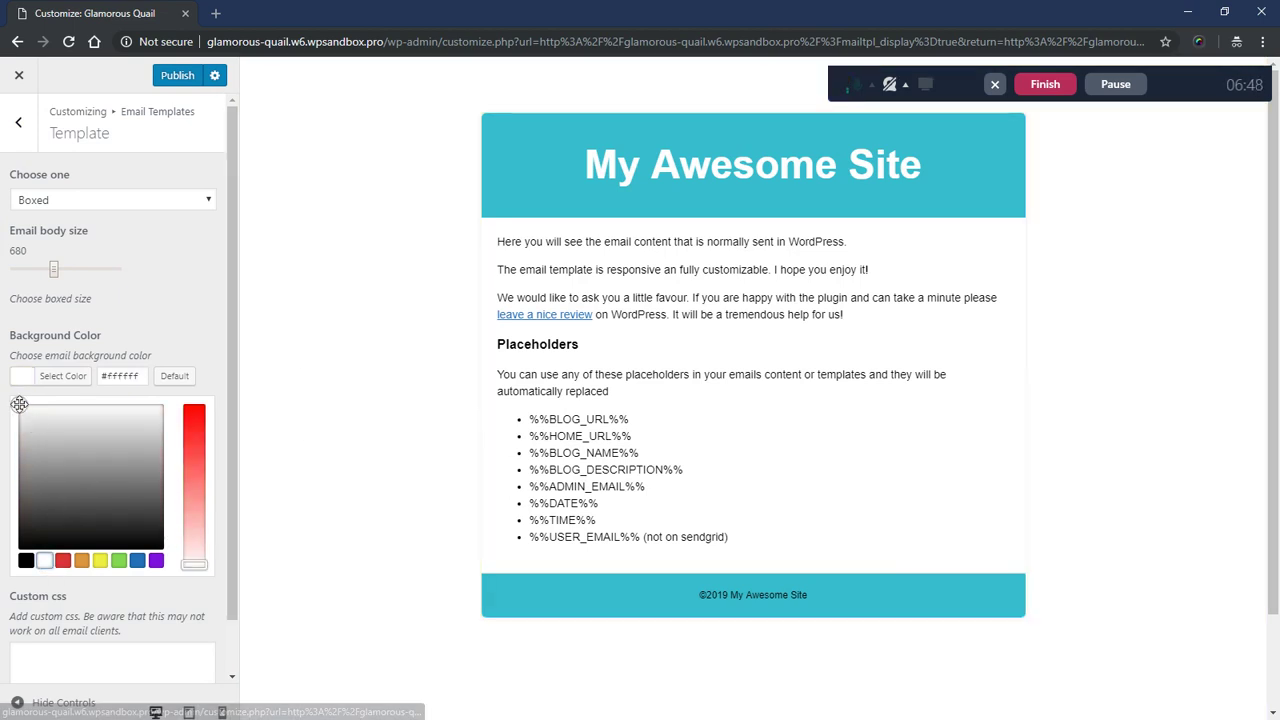
{"action": "left_click", "coordinate": [26, 560]}
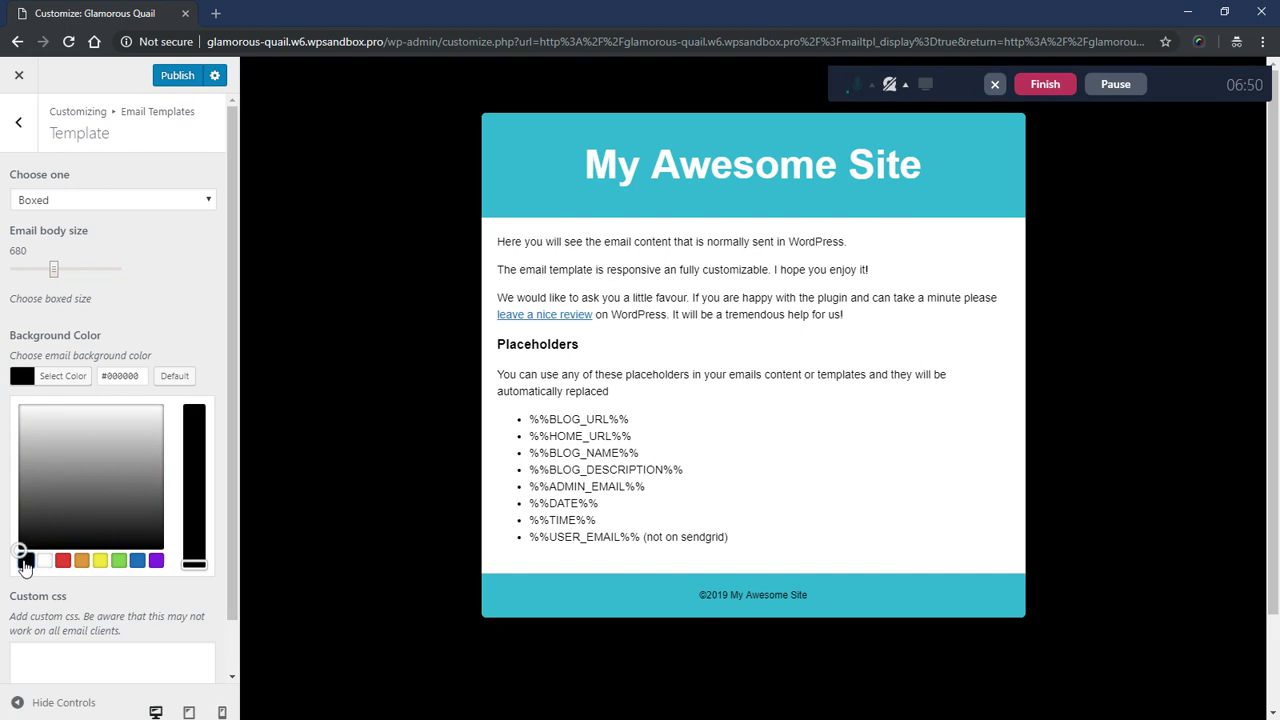
- Try purple, blue #1e73be, green and teal backgrounds, keep purple, and close the customizer
{"action": "left_click", "coordinate": [155, 565]}
{"action": "left_click", "coordinate": [136, 565]}
{"action": "left_click", "coordinate": [120, 565]}
{"action": "left_click", "coordinate": [135, 565]}
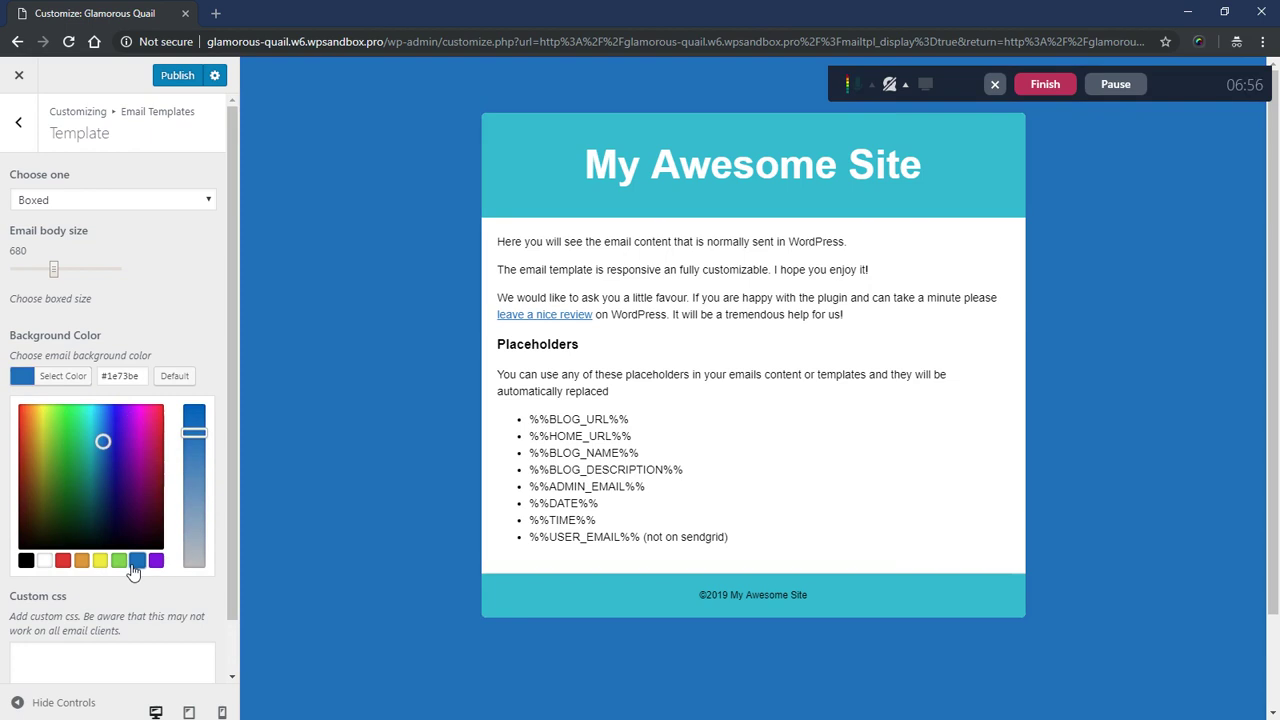
{"action": "left_click", "coordinate": [118, 563]}
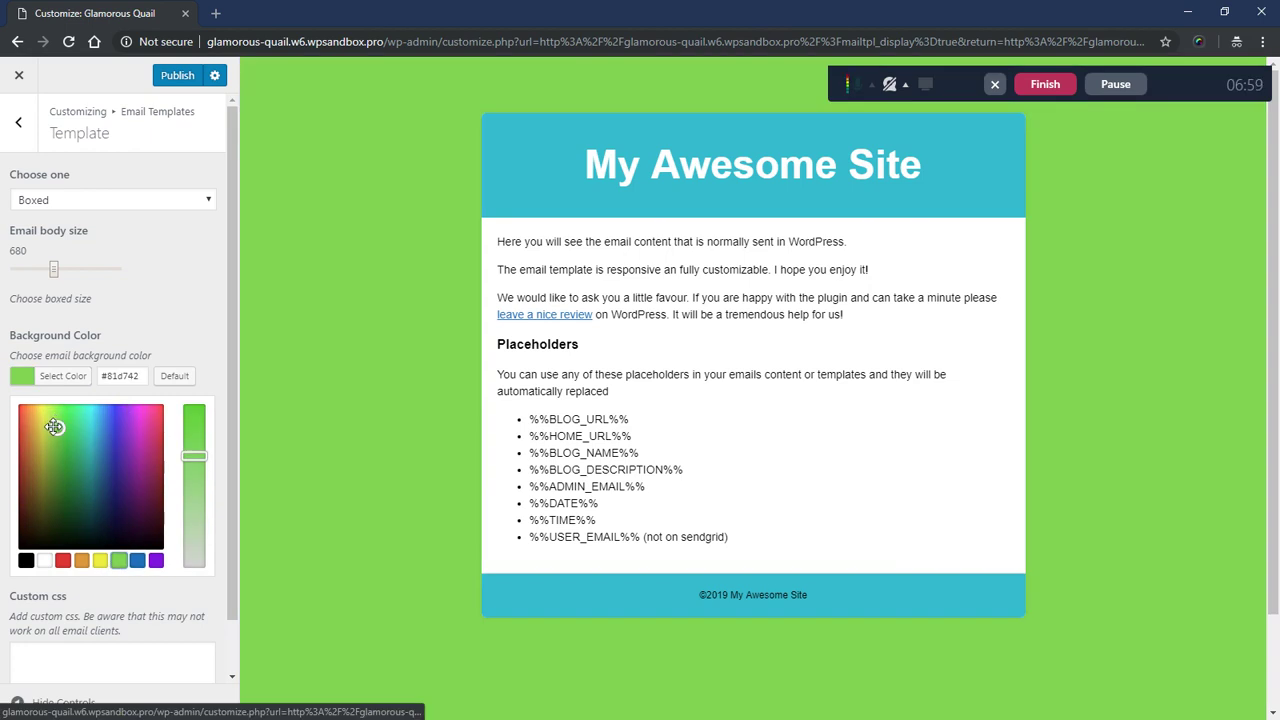
{"action": "mouse_move", "coordinate": [54, 426]}
{"action": "left_mouse_down"}
{"action": "mouse_move", "coordinate": [97, 452]}
{"action": "mouse_move", "coordinate": [143, 429]}
{"action": "mouse_move", "coordinate": [100, 429]}
{"action": "mouse_move", "coordinate": [46, 471]}
{"action": "mouse_move", "coordinate": [81, 528]}
{"action": "mouse_move", "coordinate": [150, 505]}
{"action": "mouse_move", "coordinate": [134, 432]}
{"action": "mouse_move", "coordinate": [35, 421]}
{"action": "mouse_move", "coordinate": [154, 418]}
{"action": "mouse_move", "coordinate": [40, 418]}
{"action": "mouse_move", "coordinate": [140, 429]}
{"action": "mouse_move", "coordinate": [21, 441]}
{"action": "mouse_move", "coordinate": [130, 443]}
{"action": "mouse_move", "coordinate": [196, 462]}
{"action": "mouse_move", "coordinate": [198, 543]}
{"action": "mouse_move", "coordinate": [221, 438]}
{"action": "mouse_move", "coordinate": [211, 531]}
{"action": "mouse_move", "coordinate": [206, 417]}
{"action": "mouse_move", "coordinate": [214, 516]}
{"action": "mouse_move", "coordinate": [218, 470]}
{"action": "left_mouse_up"}
{"action": "left_click", "coordinate": [174, 336]}
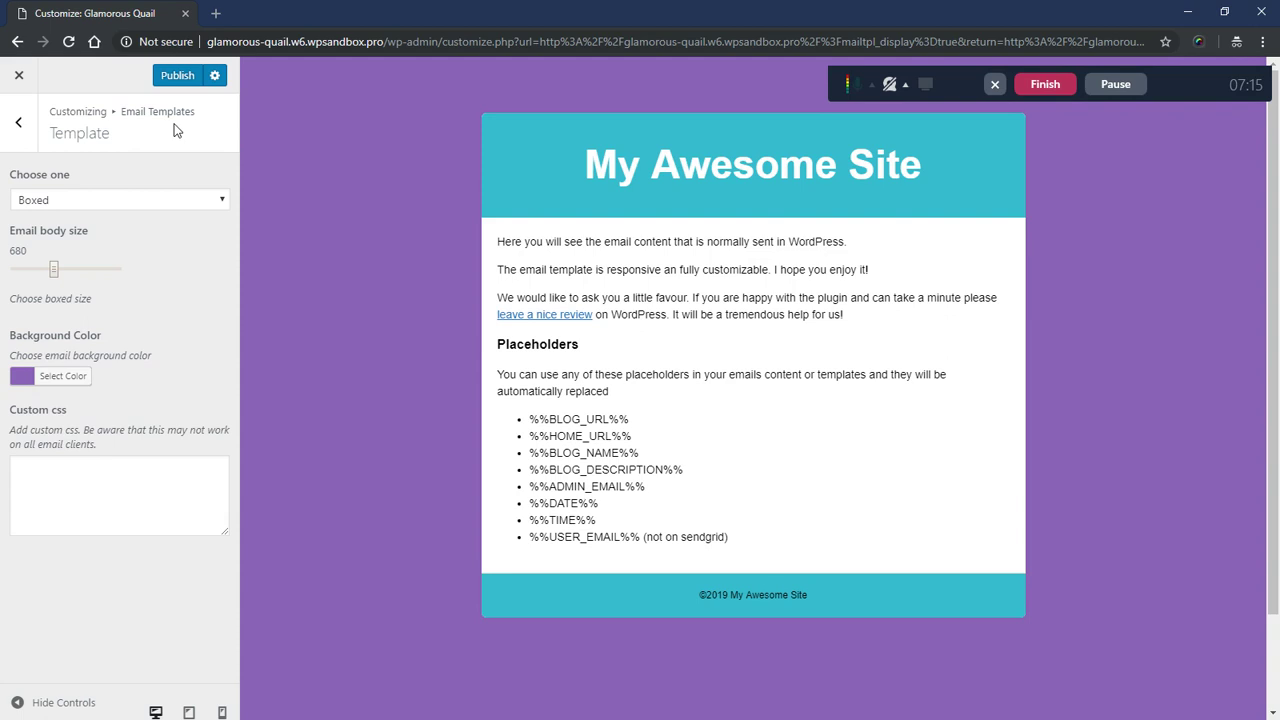
{"action": "left_click", "coordinate": [19, 75]}
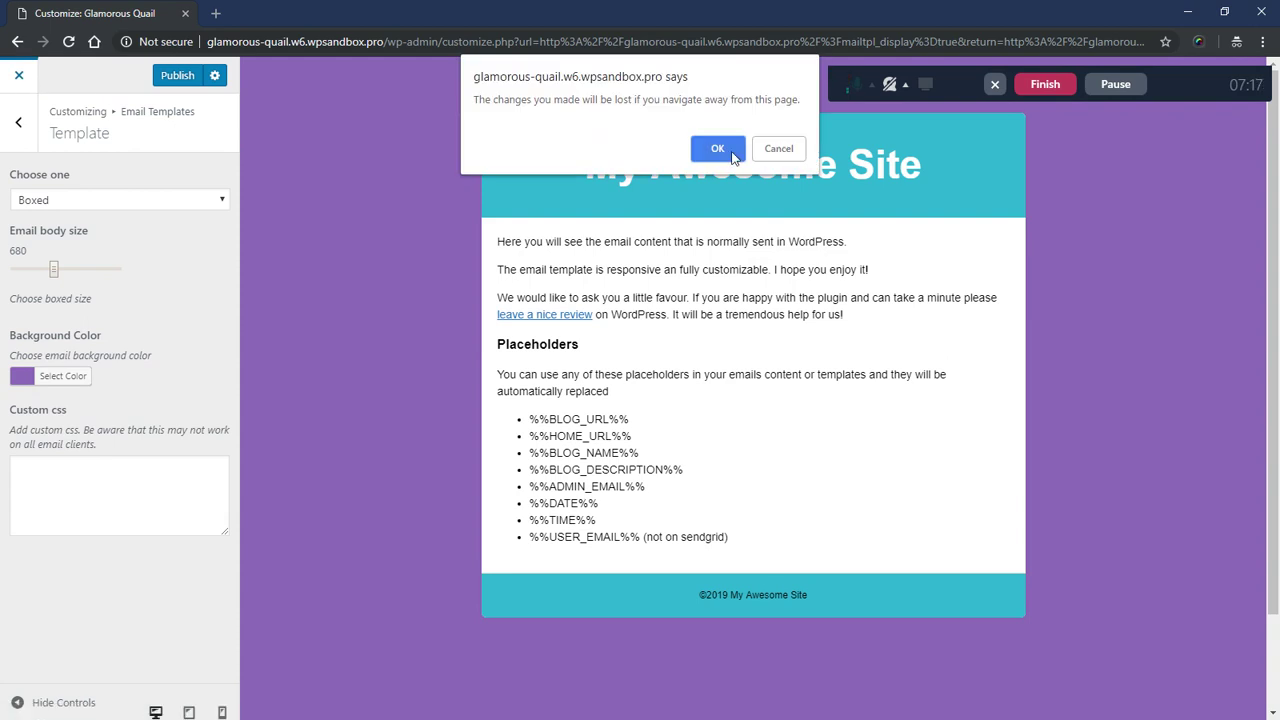
- Stay in the customizer, publish the email background change, then exit to the dashboard
{"action": "left_click", "coordinate": [780, 150]}
{"action": "left_click", "coordinate": [176, 76]}
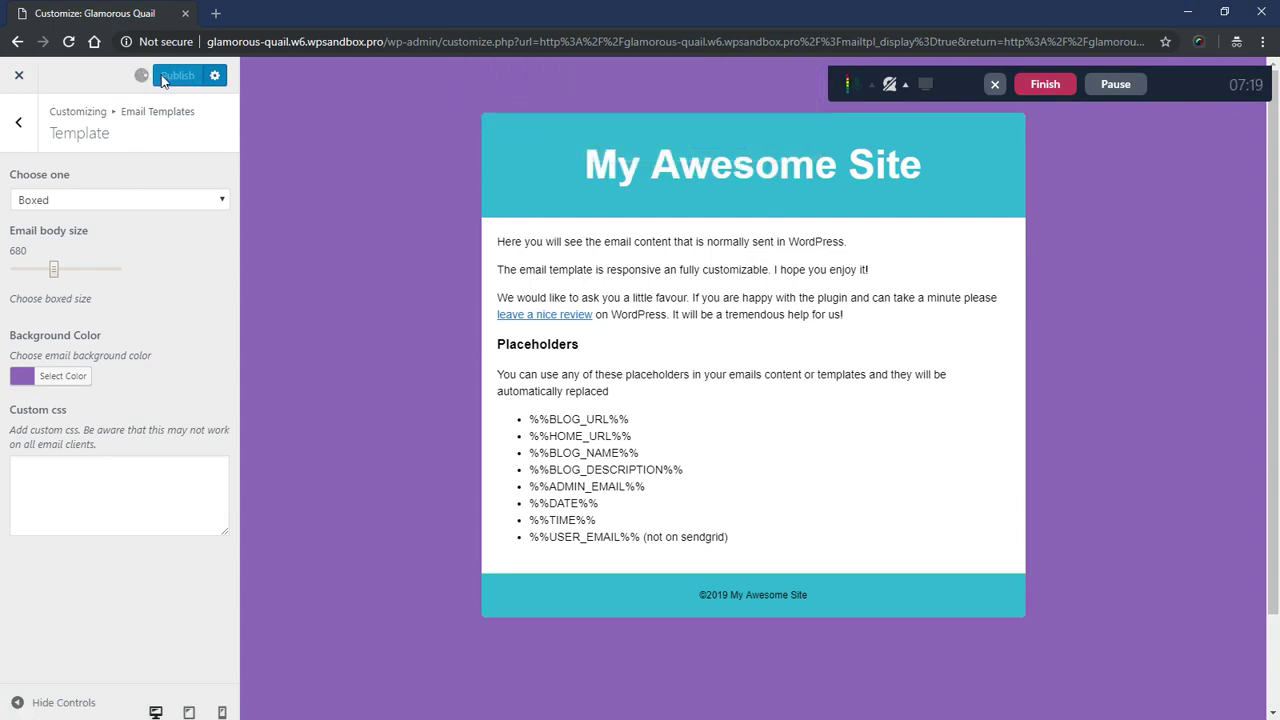
{"action": "left_click", "coordinate": [19, 75]}
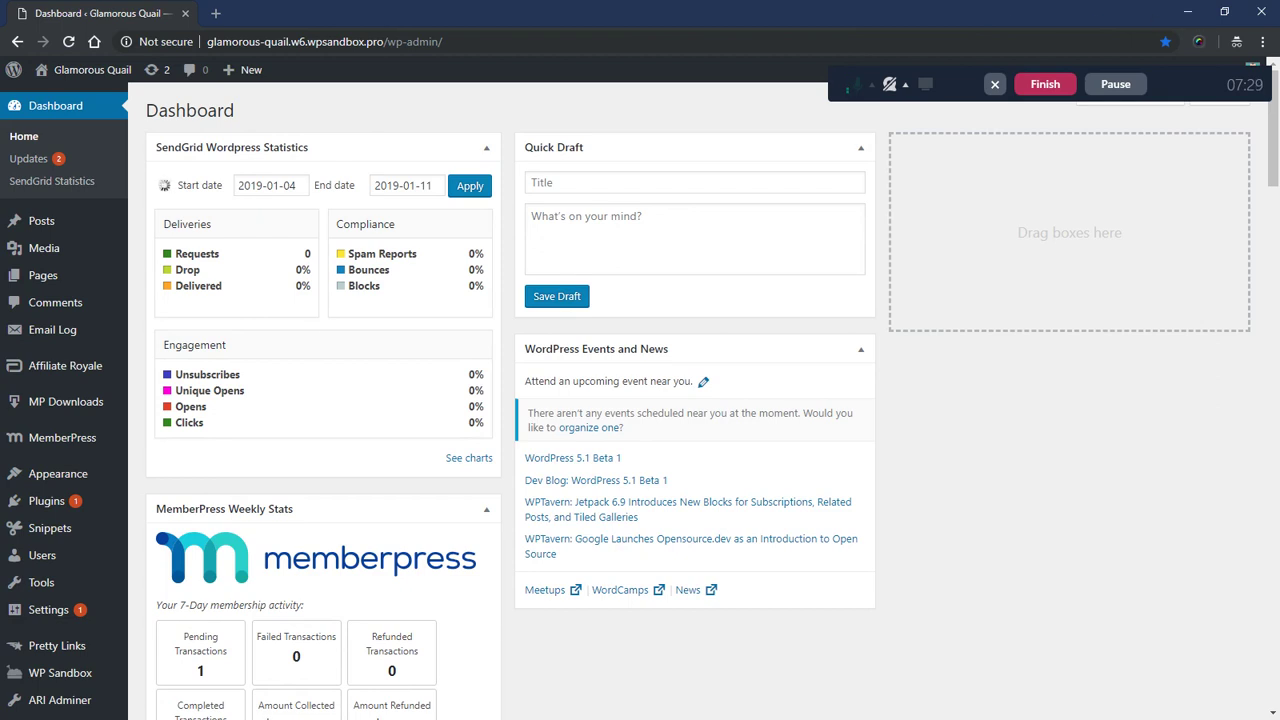
- Review the styled welcome email in Gmail, then Alt+Tab back to the WordPress Dashboard
{"action": "key", "text": "alt+Tab"}
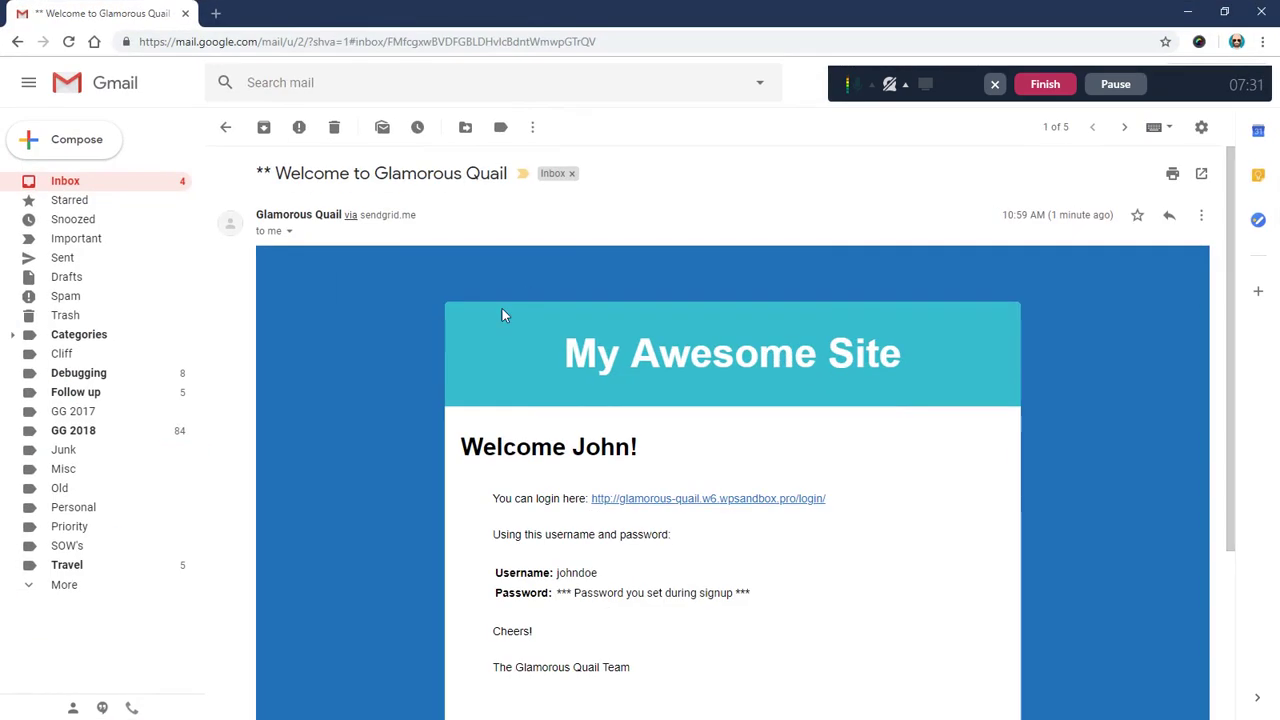
{"action": "scroll", "coordinate": [520, 358], "scroll_direction": "down", "scroll_amount": 3}
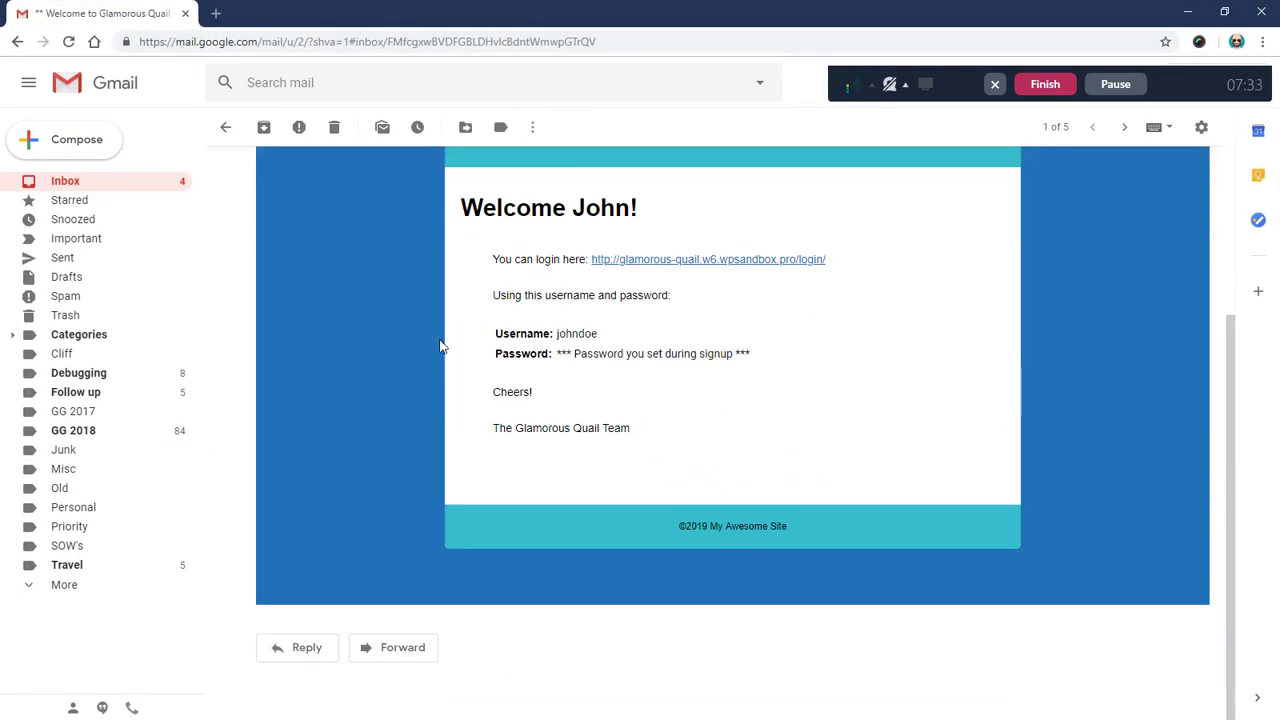
{"action": "scroll", "coordinate": [426, 340], "scroll_direction": "up", "scroll_amount": 2}
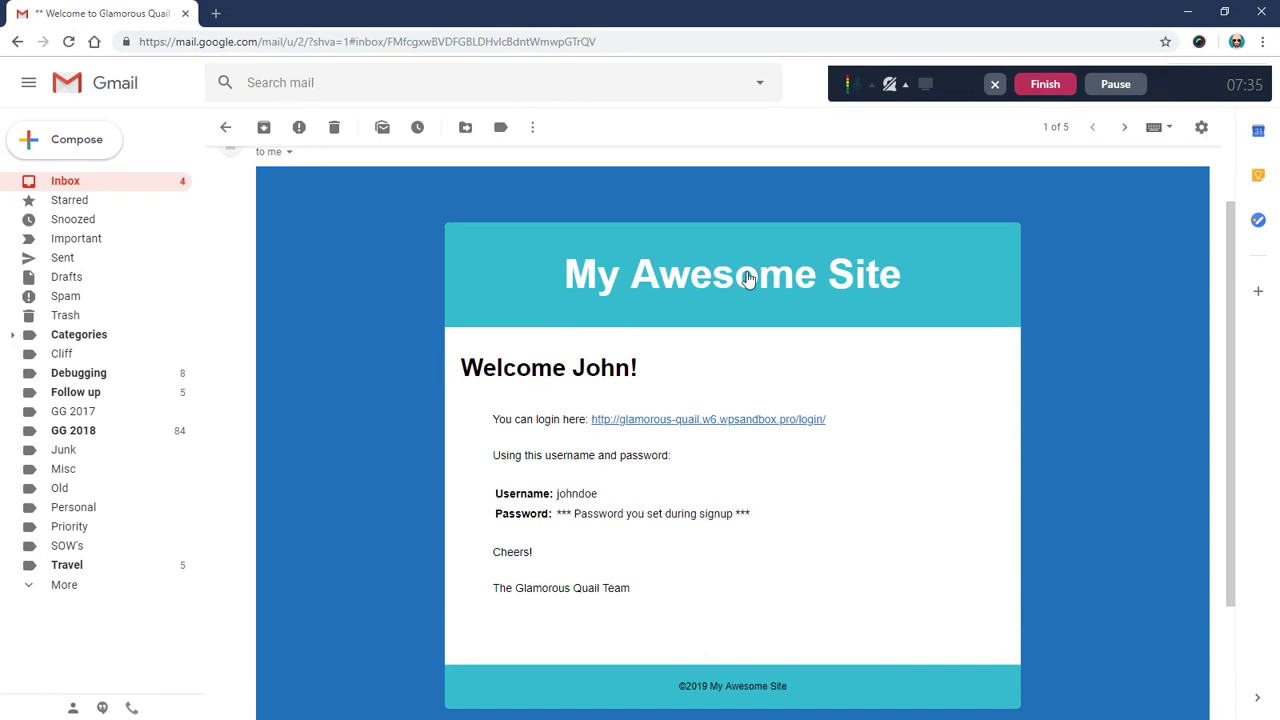
{"action": "scroll", "coordinate": [357, 314], "scroll_direction": "down", "scroll_amount": 1}
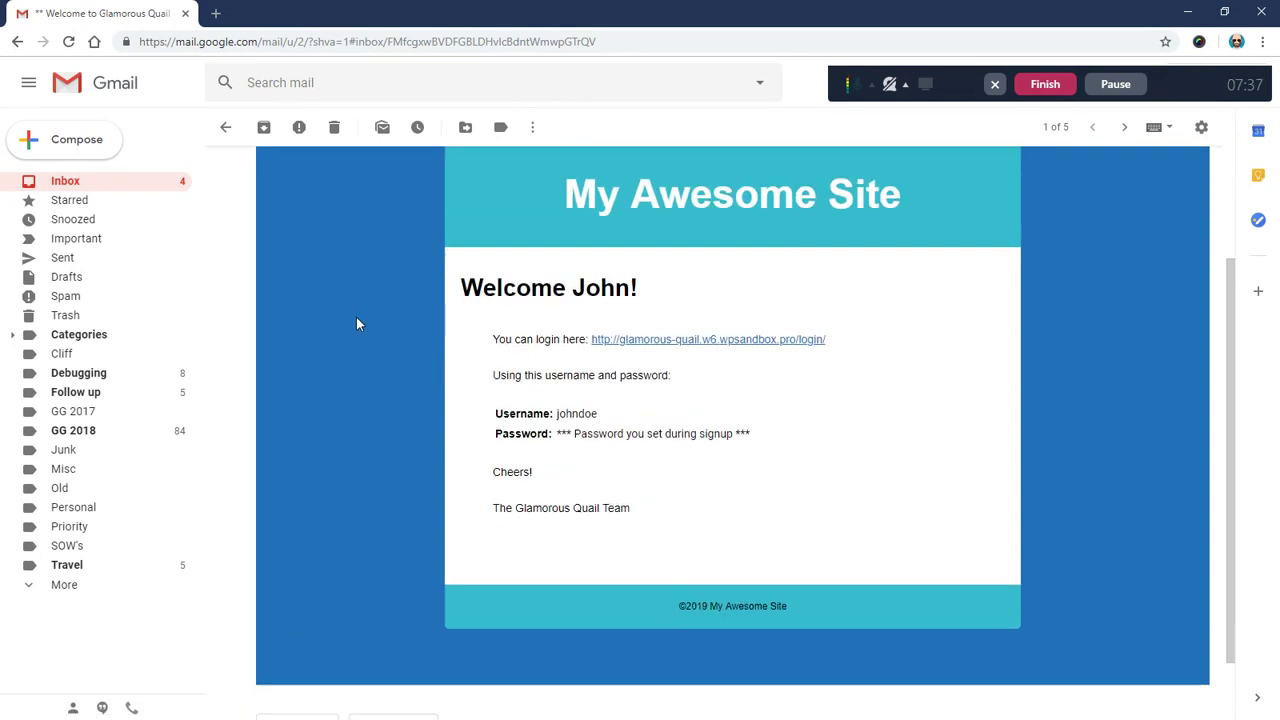
{"action": "scroll", "coordinate": [357, 317], "scroll_direction": "up", "scroll_amount": 1}
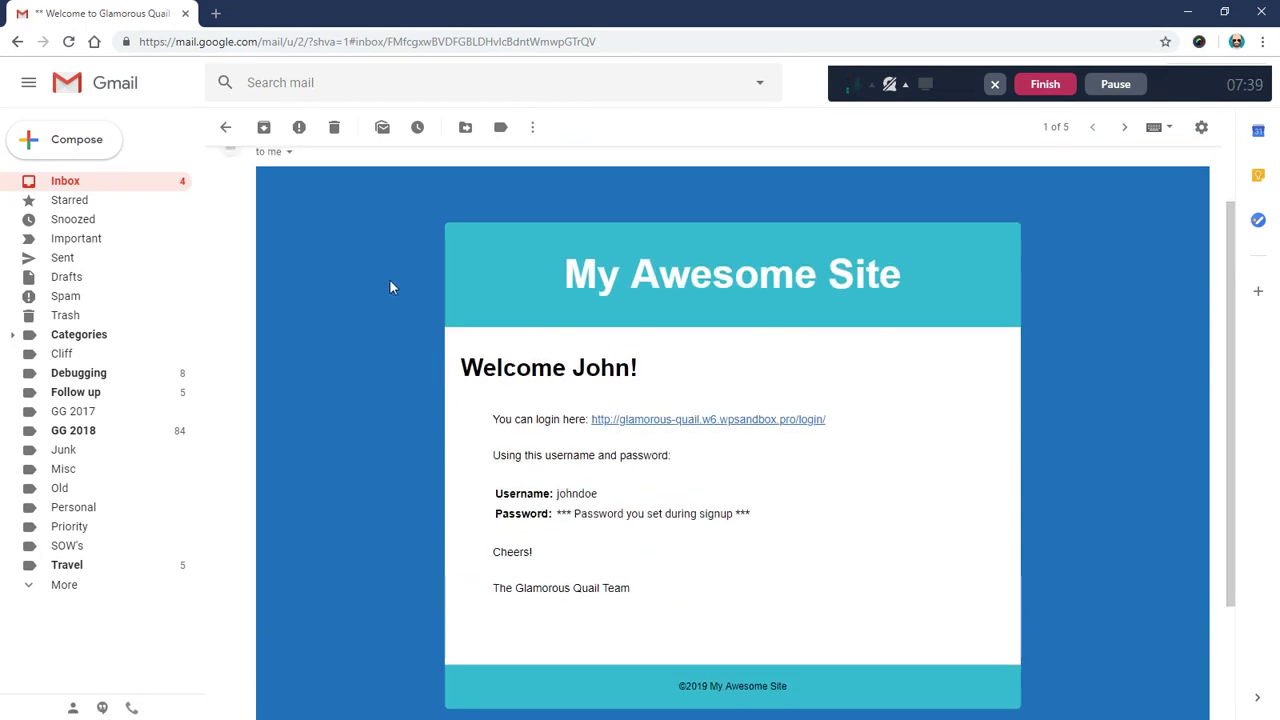
{"action": "key", "text": "alt+Tab"}
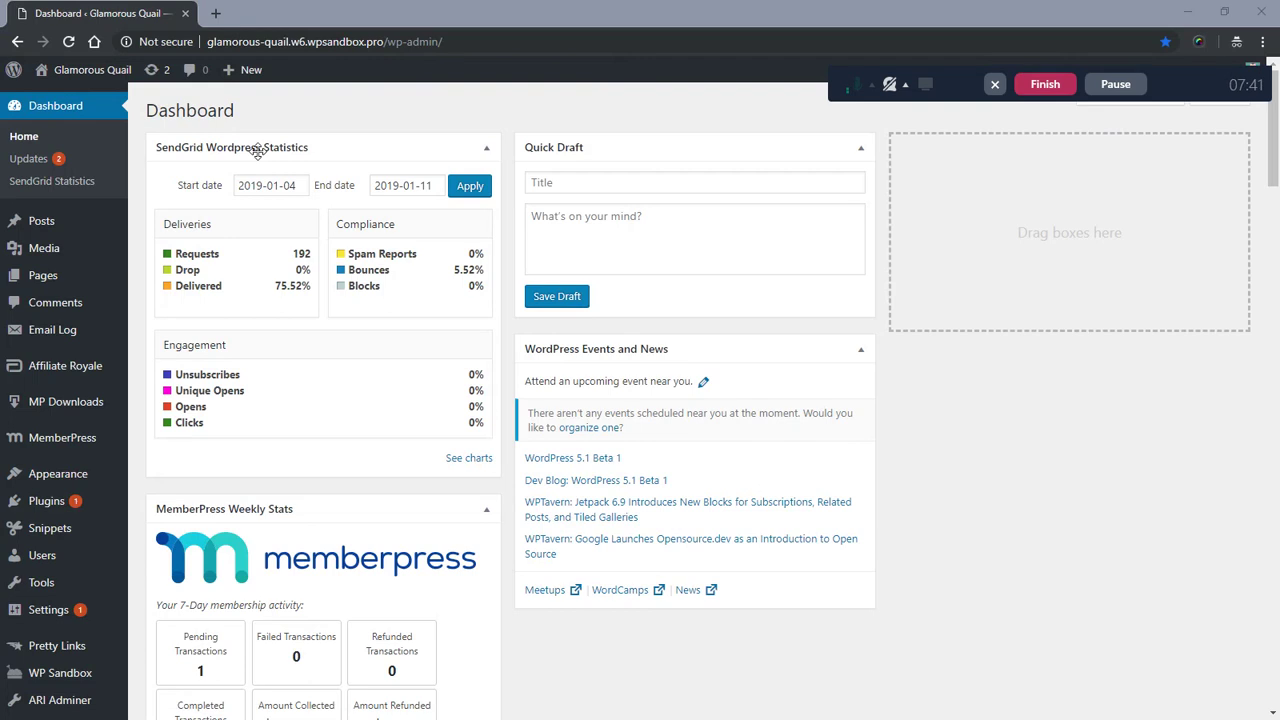
- Deactivate the Email Templates plugin from the Plugins list
{"action": "left_click", "coordinate": [76, 504]}
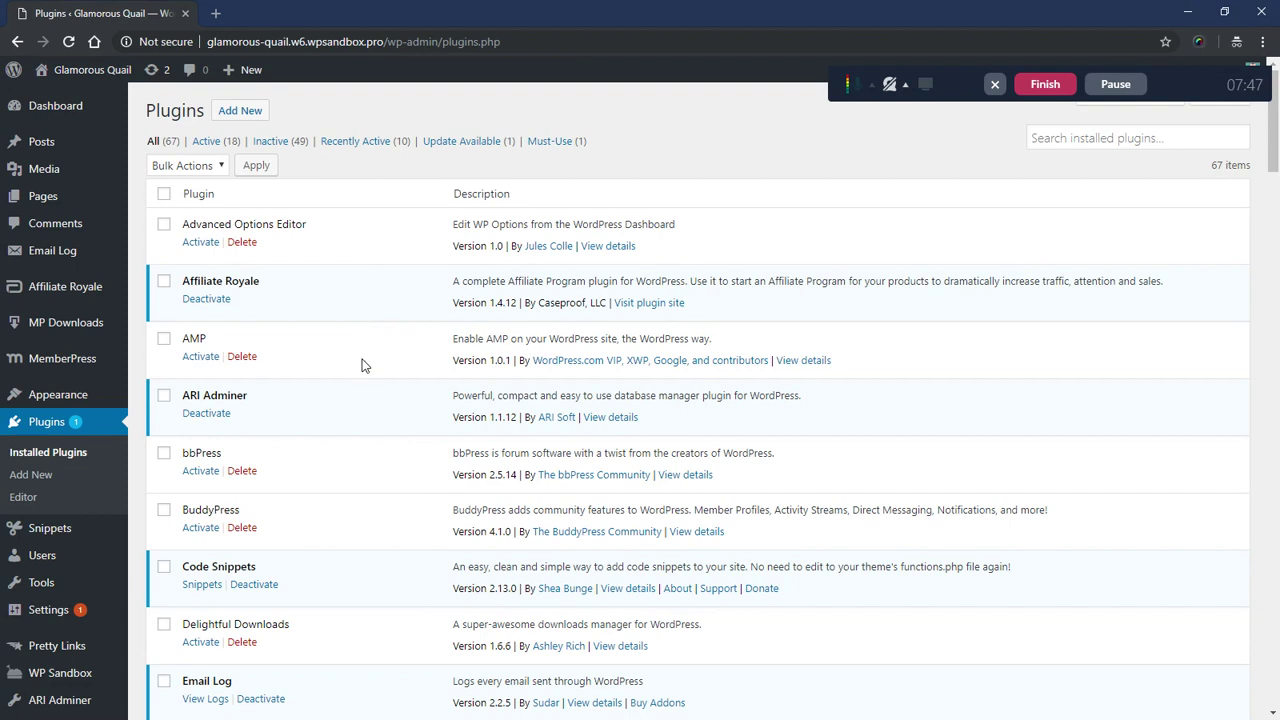
{"action": "scroll", "coordinate": [353, 404], "scroll_direction": "down", "scroll_amount": 3}
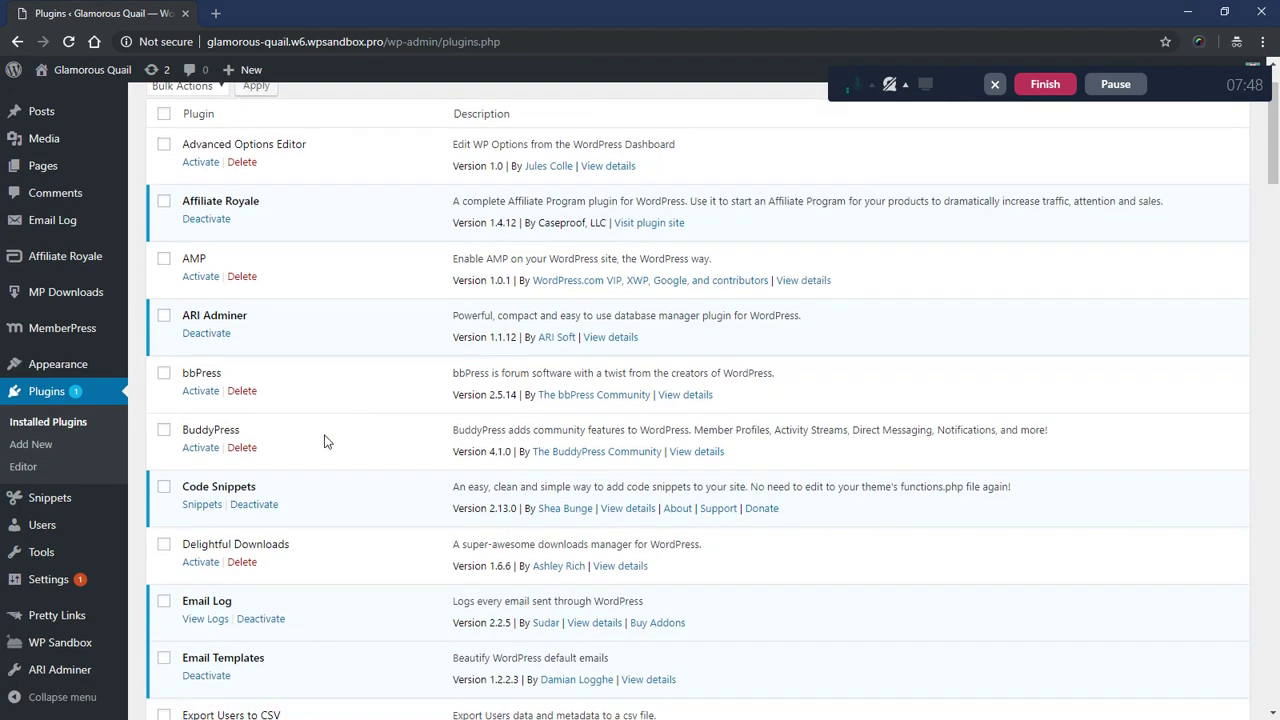
{"action": "left_click", "coordinate": [210, 516]}
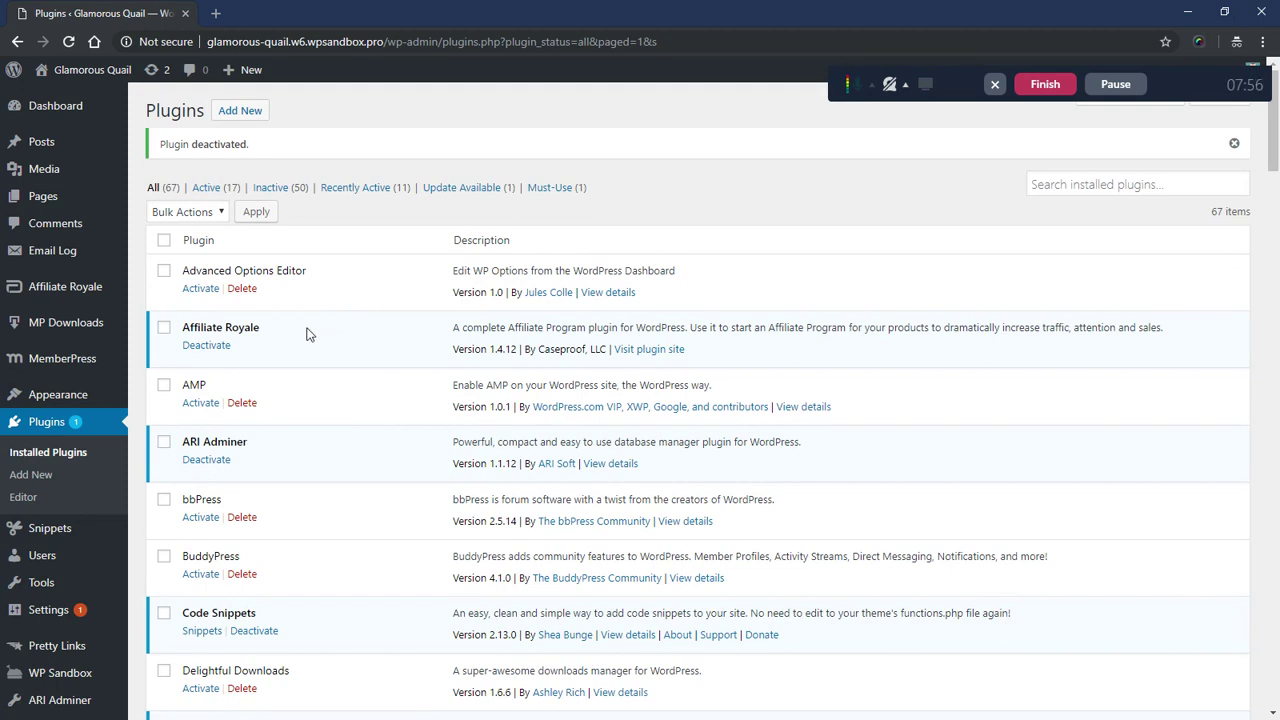
- Open the Plugin Editor and load MemberPress's files
{"action": "left_click", "coordinate": [24, 497]}
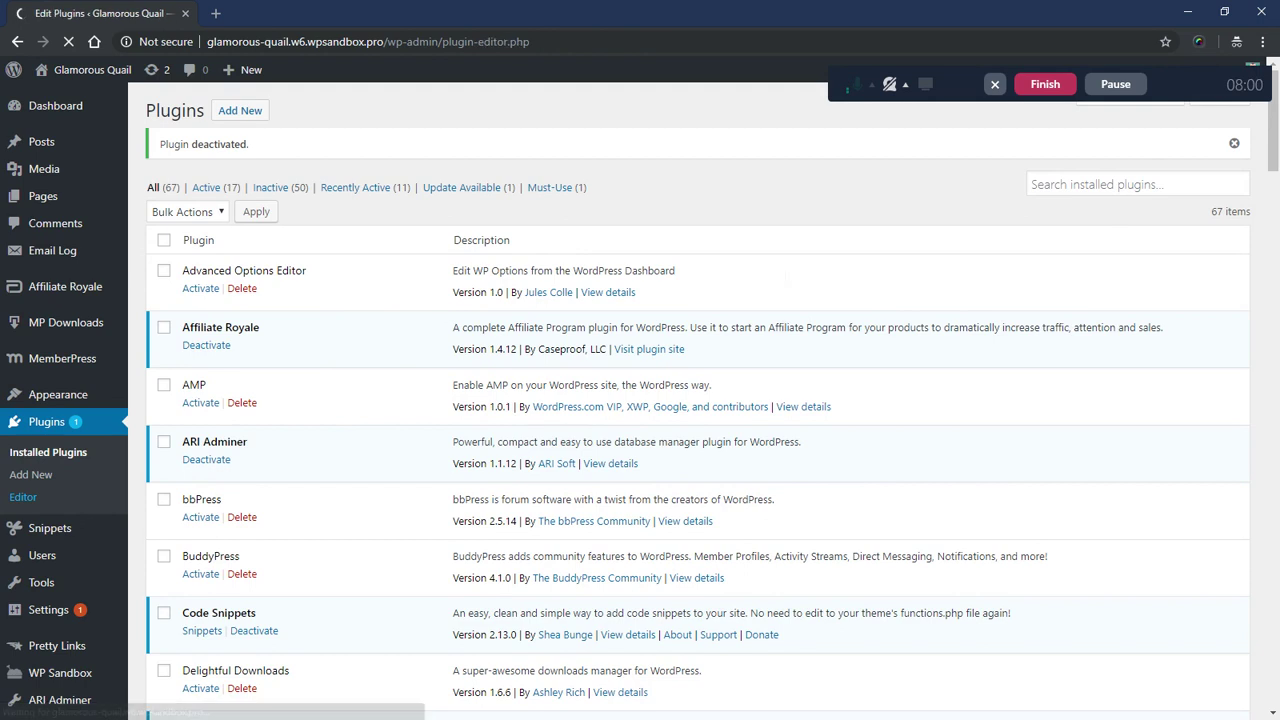
{"action": "left_click", "coordinate": [1124, 148]}
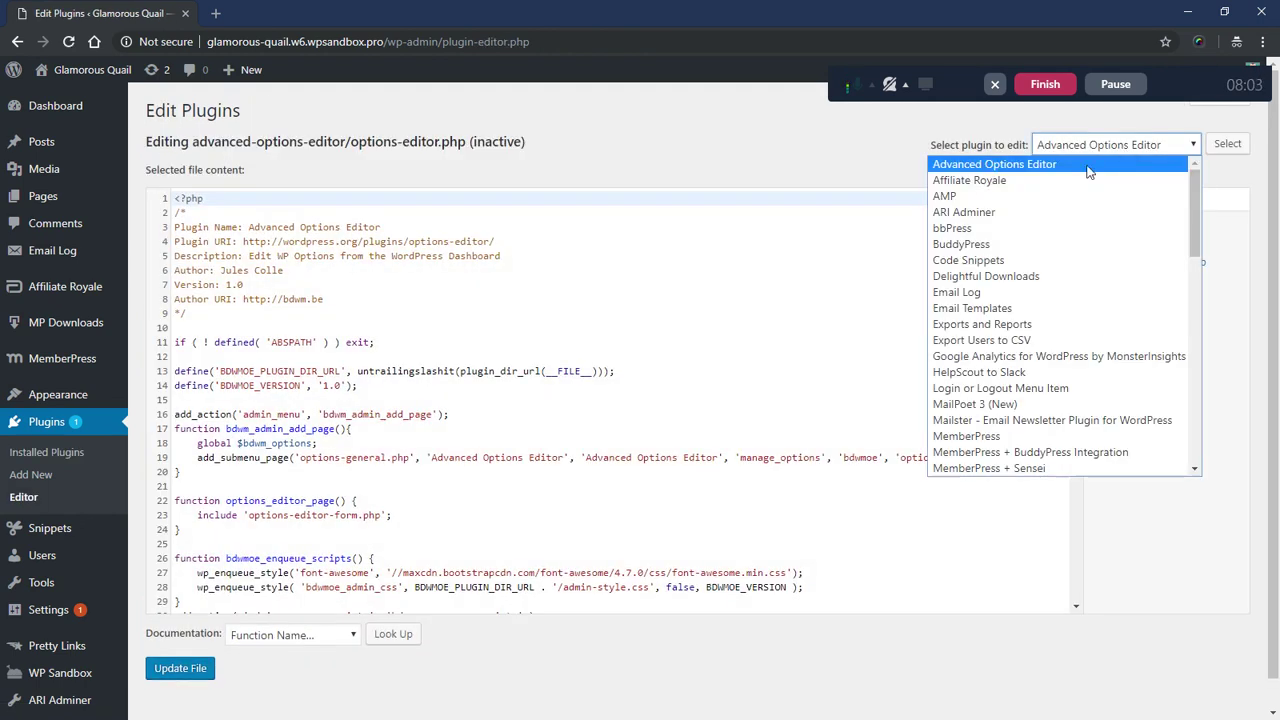
{"action": "scroll", "coordinate": [1025, 330], "scroll_direction": "down", "scroll_amount": 2}
{"action": "left_click", "coordinate": [1000, 276]}
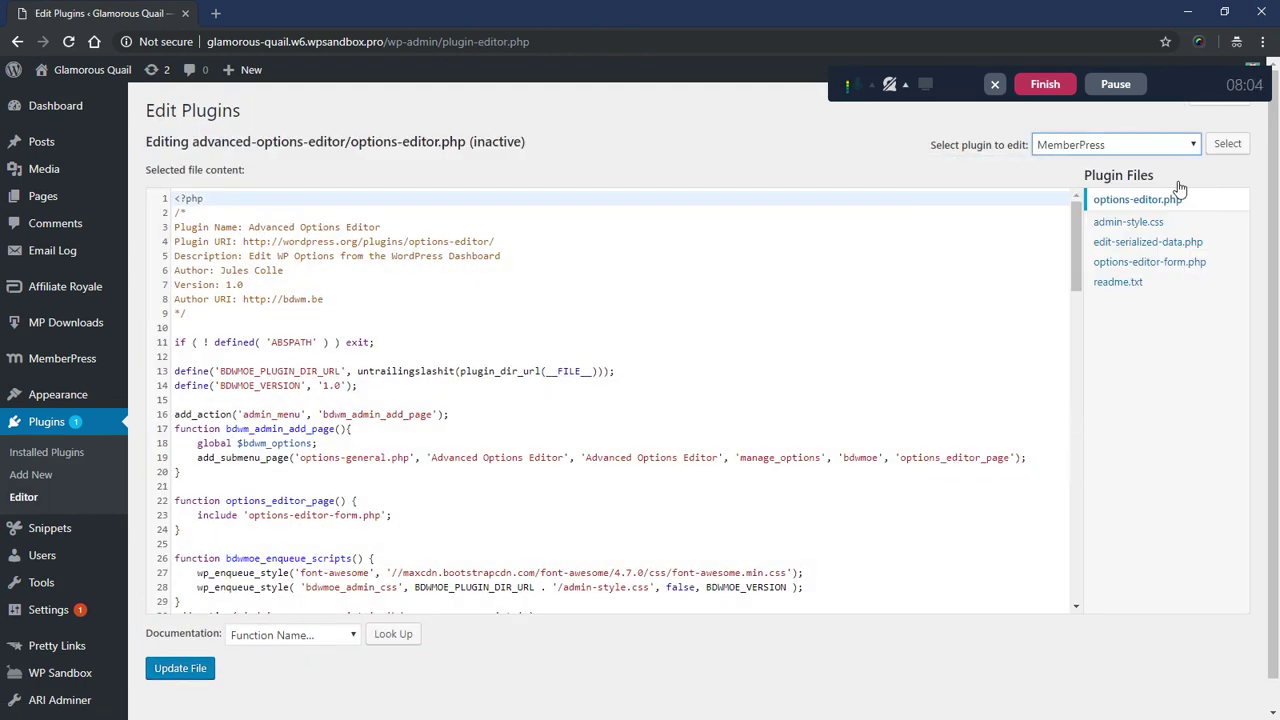
{"action": "left_click", "coordinate": [1227, 143]}
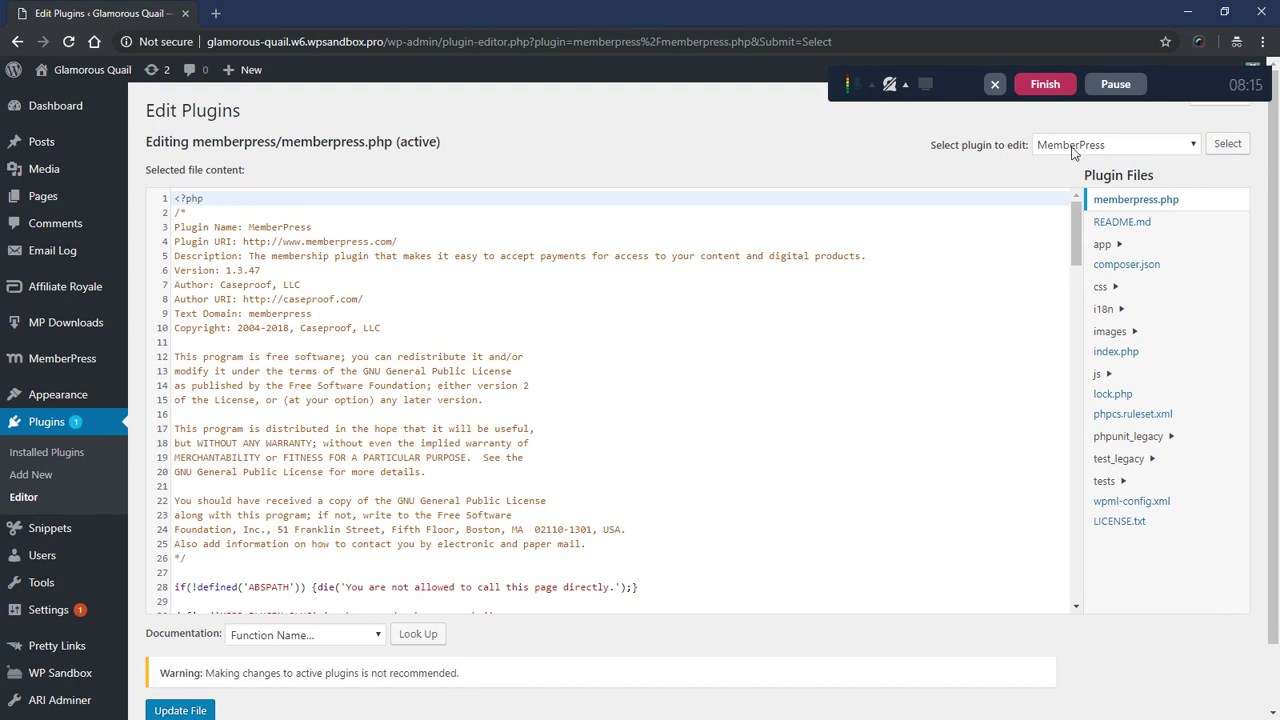
- Open app/views/emails/template.php from the MemberPress Plugin Files list
{"action": "scroll", "coordinate": [1212, 312], "scroll_direction": "down", "scroll_amount": 2}
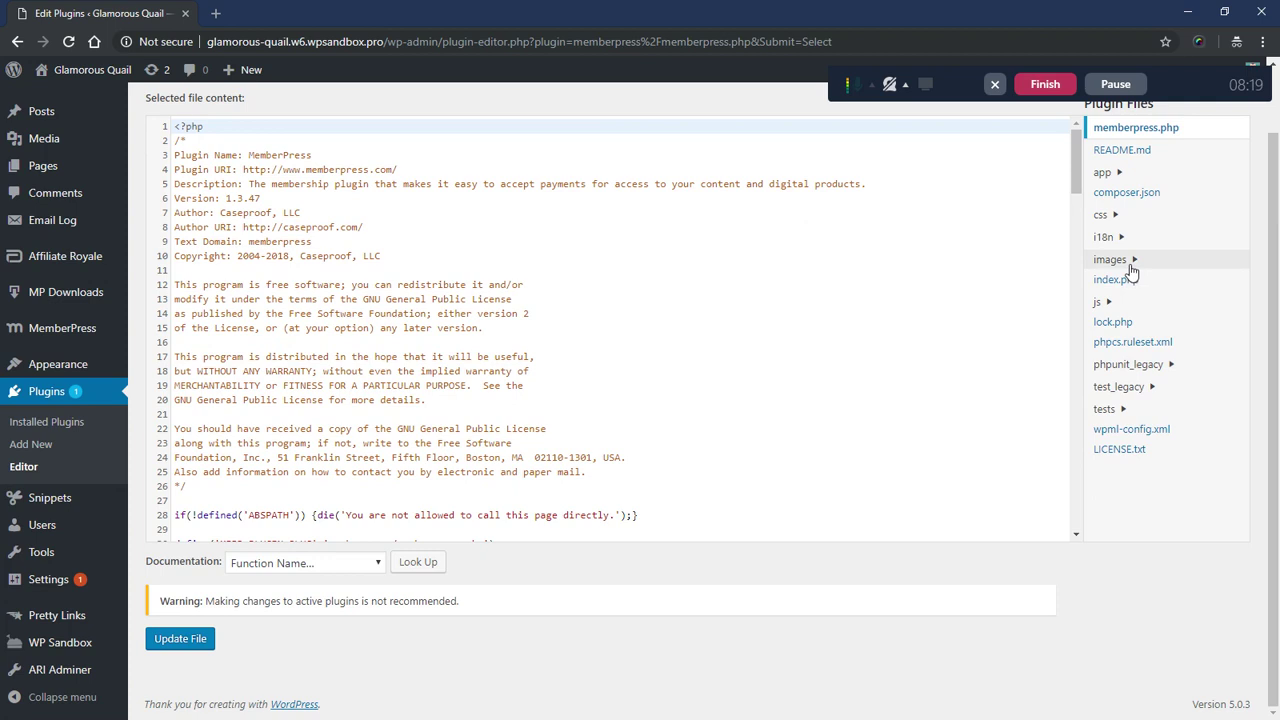
{"action": "left_click", "coordinate": [1120, 176]}
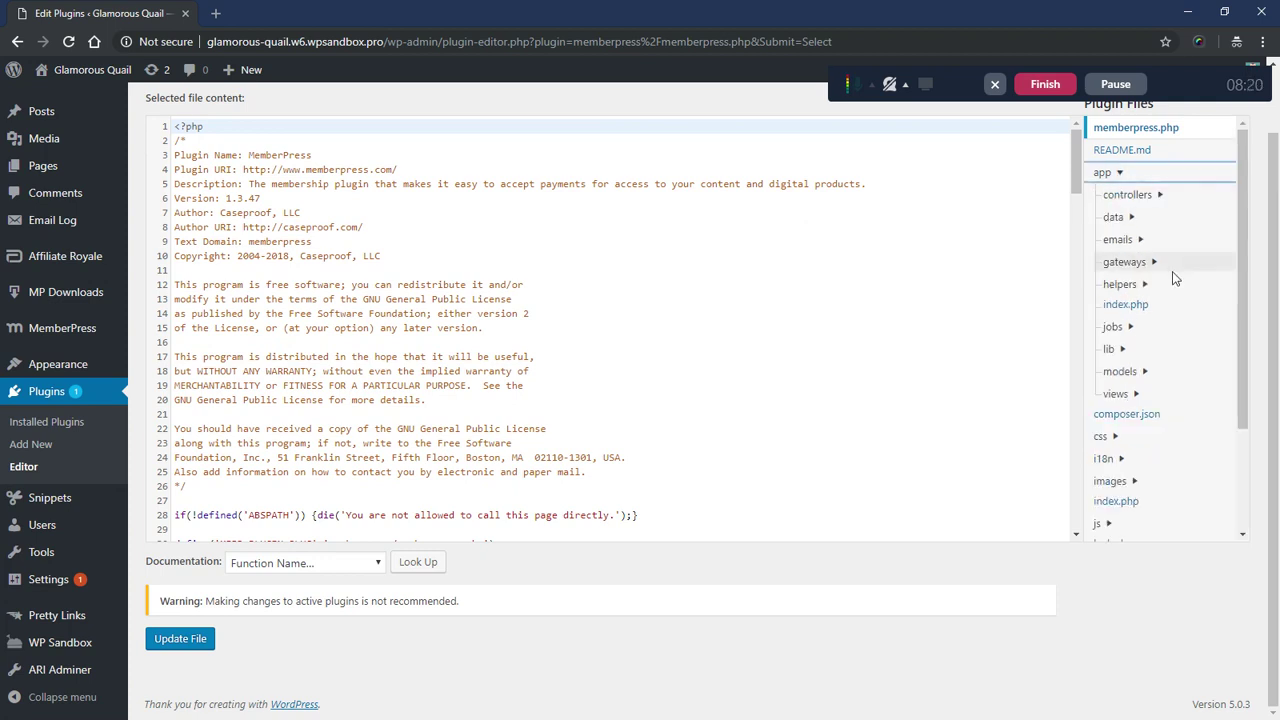
{"action": "left_click", "coordinate": [1116, 403]}
{"action": "scroll", "coordinate": [1187, 376], "scroll_direction": "down", "scroll_amount": 3}
{"action": "left_click", "coordinate": [1145, 323]}
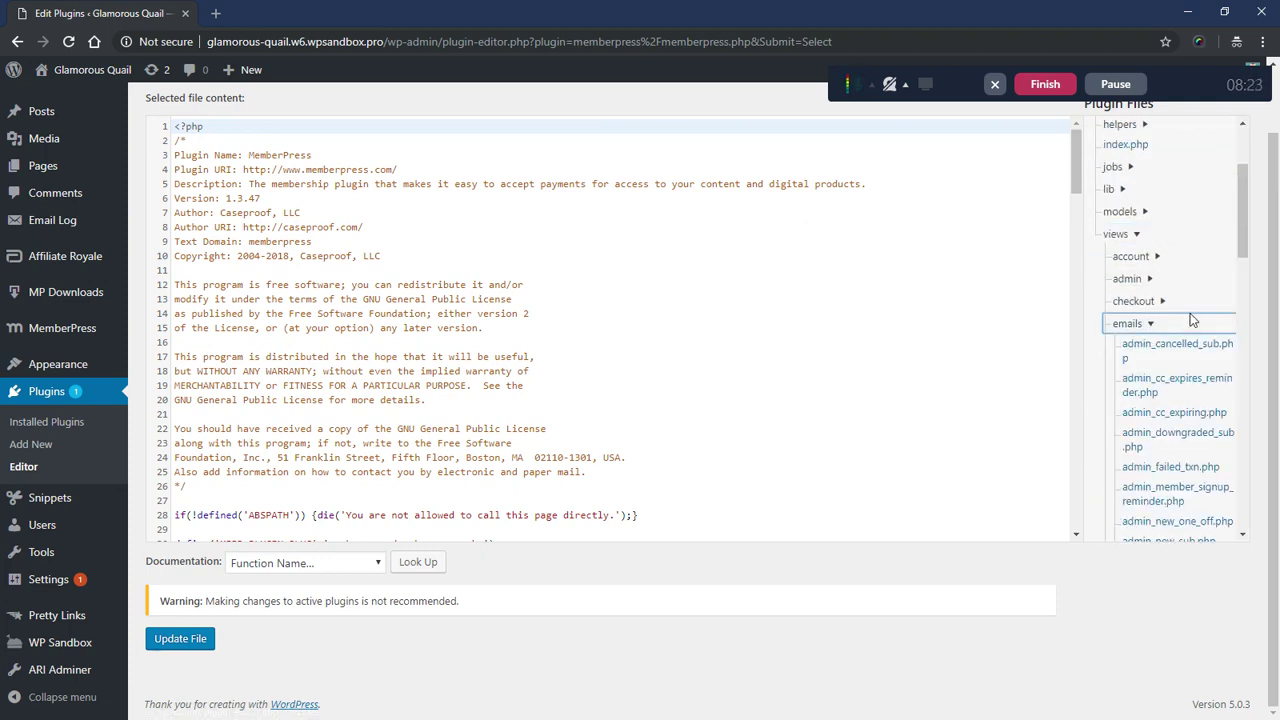
{"action": "scroll", "coordinate": [1195, 345], "scroll_direction": "down", "scroll_amount": 5}
{"action": "scroll", "coordinate": [1198, 347], "scroll_direction": "down", "scroll_amount": 3}
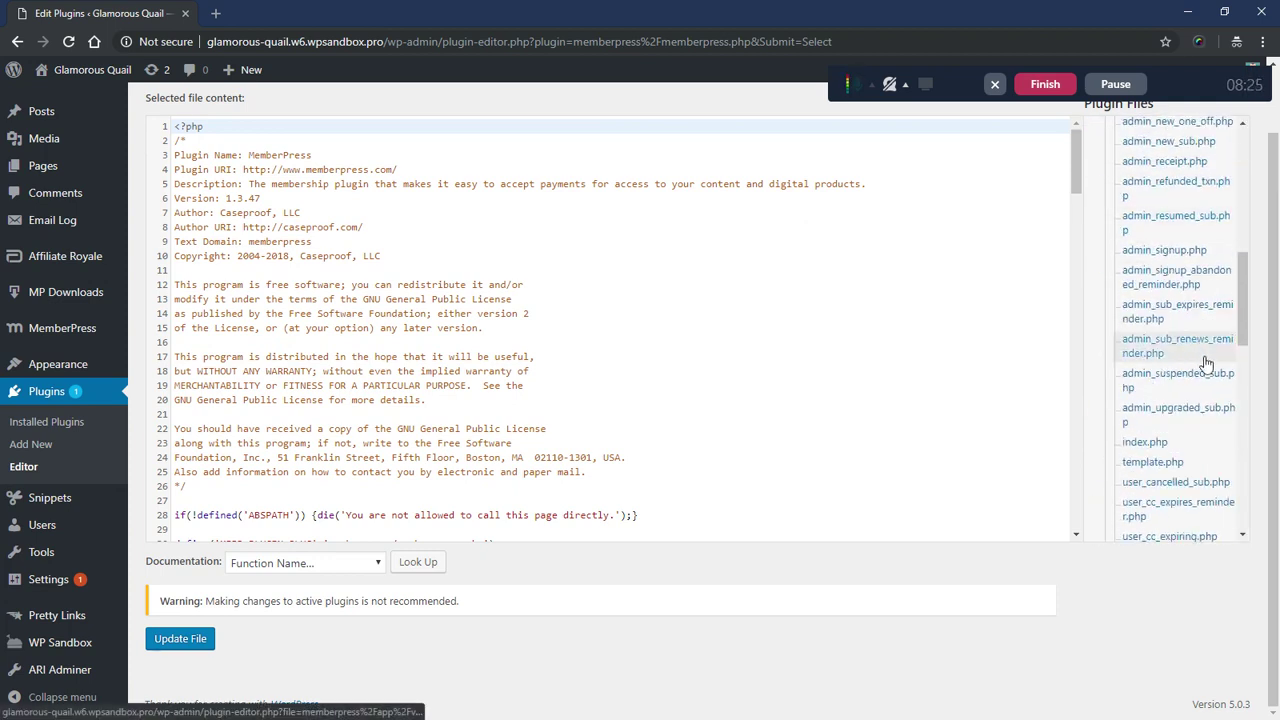
{"action": "scroll", "coordinate": [1205, 362], "scroll_direction": "down", "scroll_amount": 3}
{"action": "left_click", "coordinate": [1150, 382]}
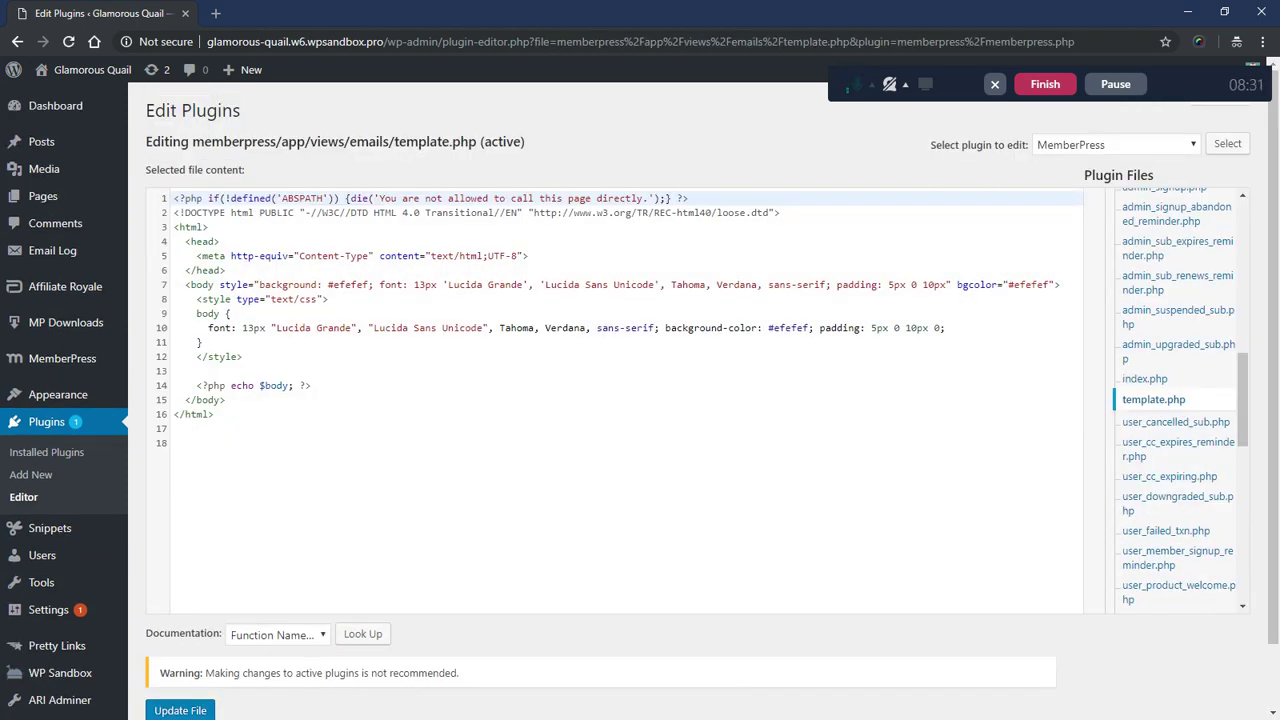
- Inspect the template's <html> block and its efefef background colour value
{"action": "left_click_drag", "start_coordinate": [214, 414], "coordinate": [174, 227]}
{"action": "left_click", "coordinate": [208, 227]}
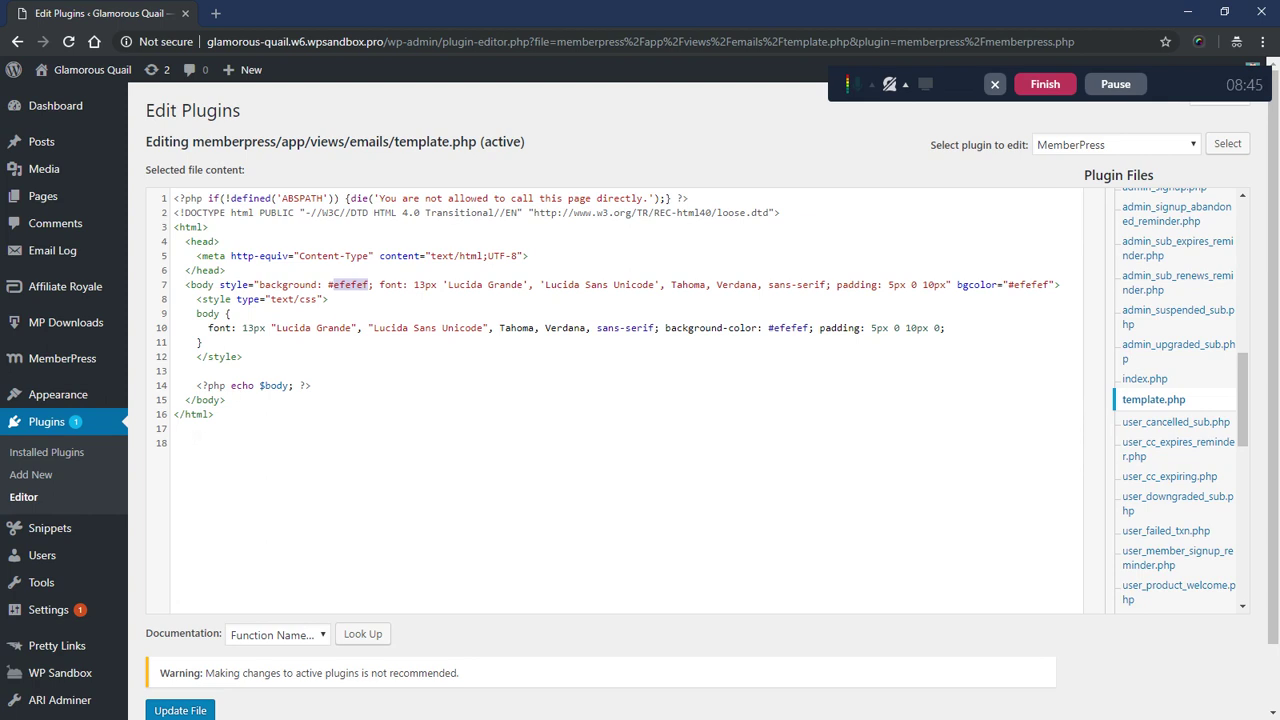
{"action": "left_click", "coordinate": [178, 443]}
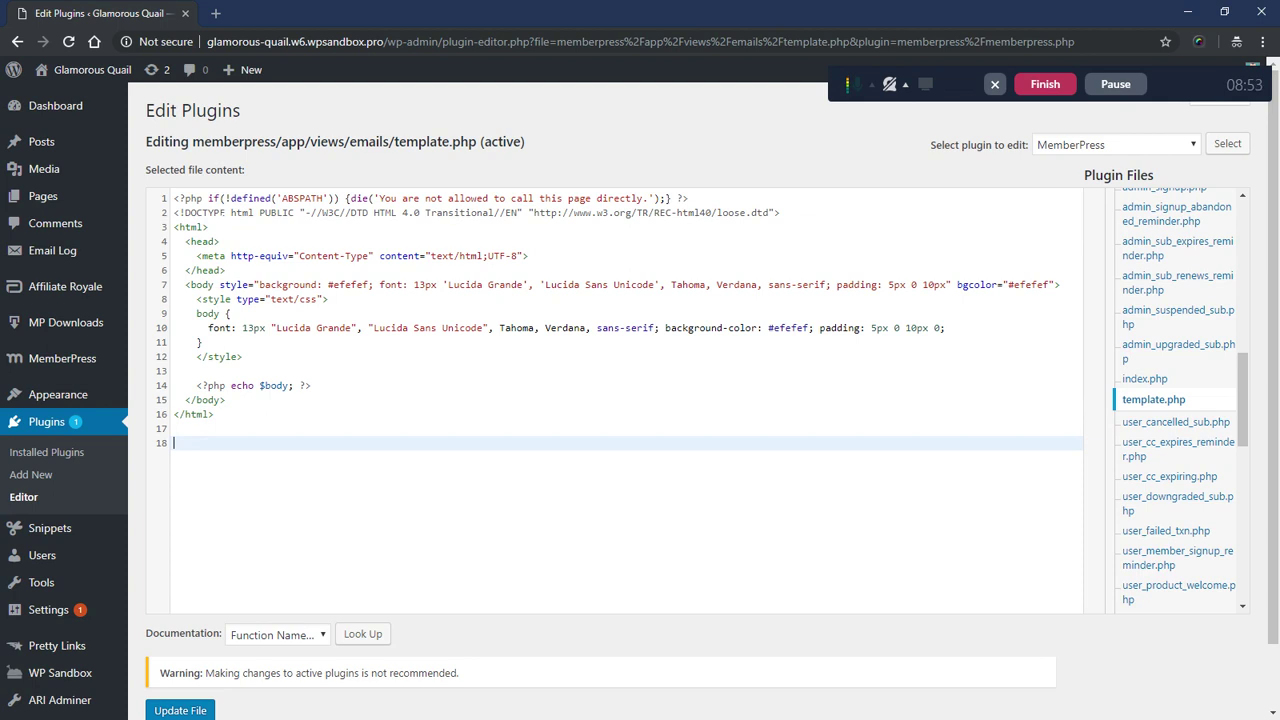
{"action": "left_click", "coordinate": [215, 13]}
- Load docs.memberpress.com, search 'override' and read the 'How to Override Template Files?' article
{"action": "type", "text": "docs"}
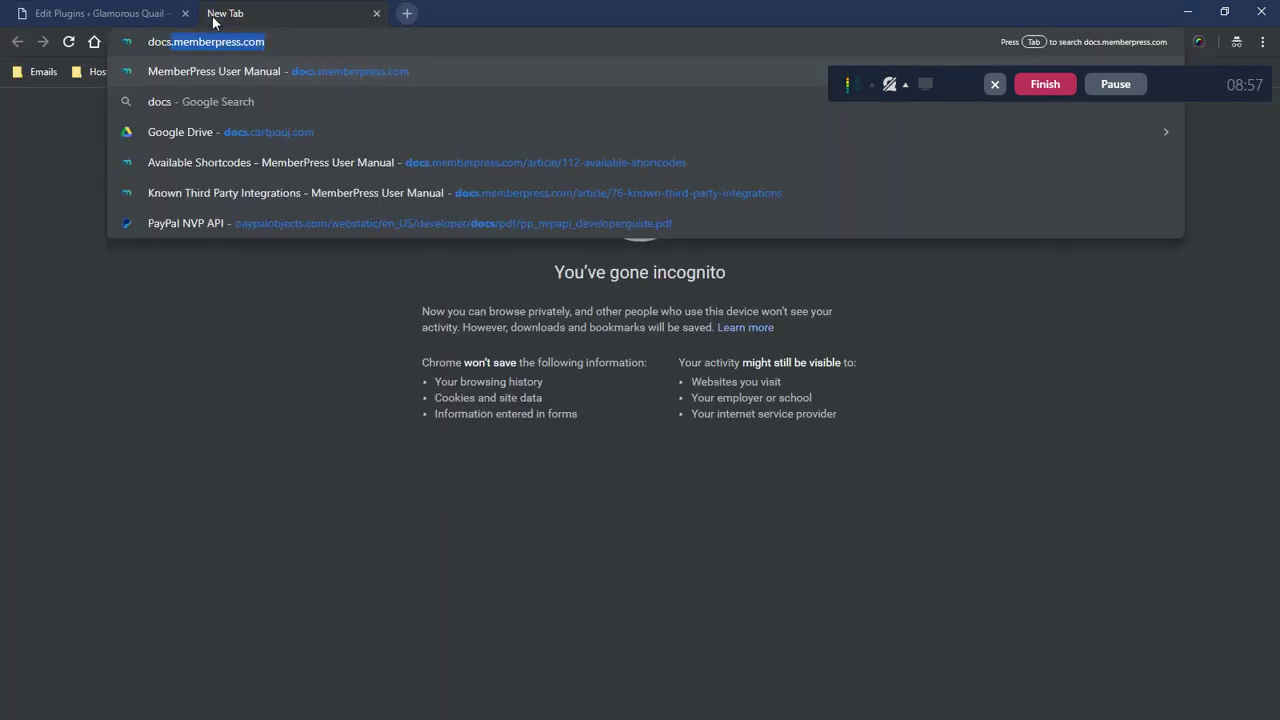
{"action": "key", "text": "Return"}
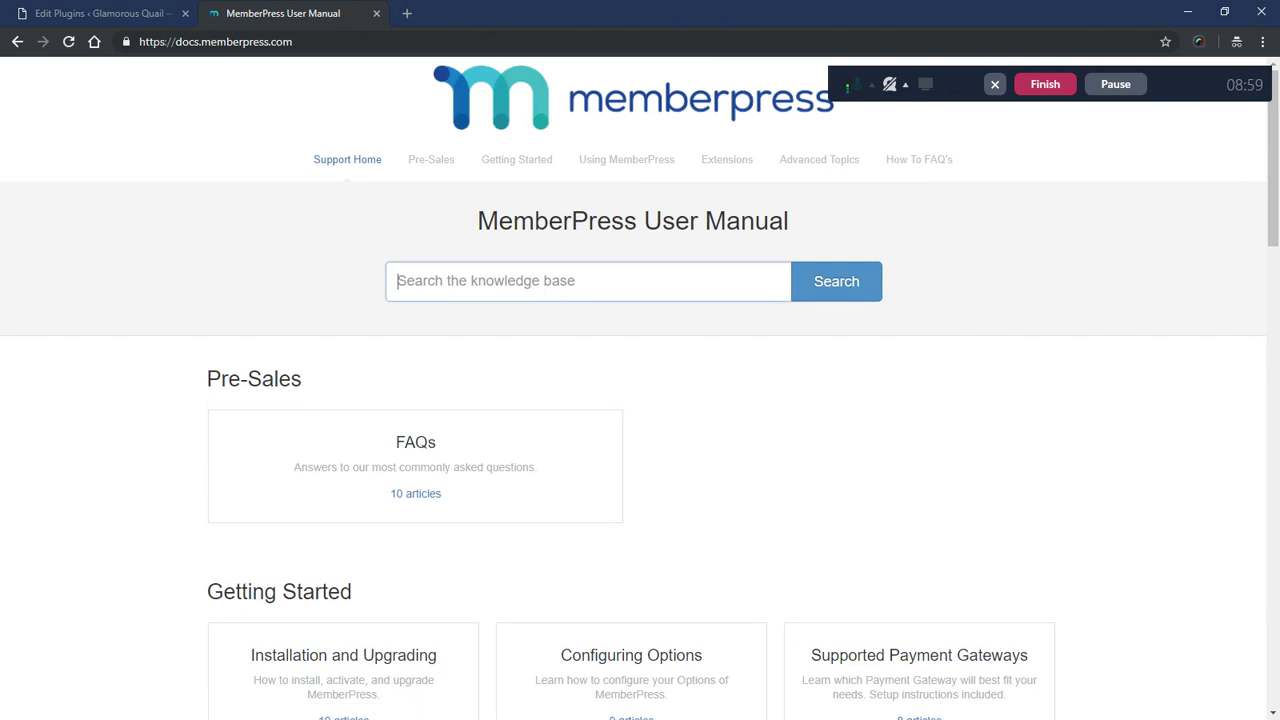
{"action": "type", "text": "override"}
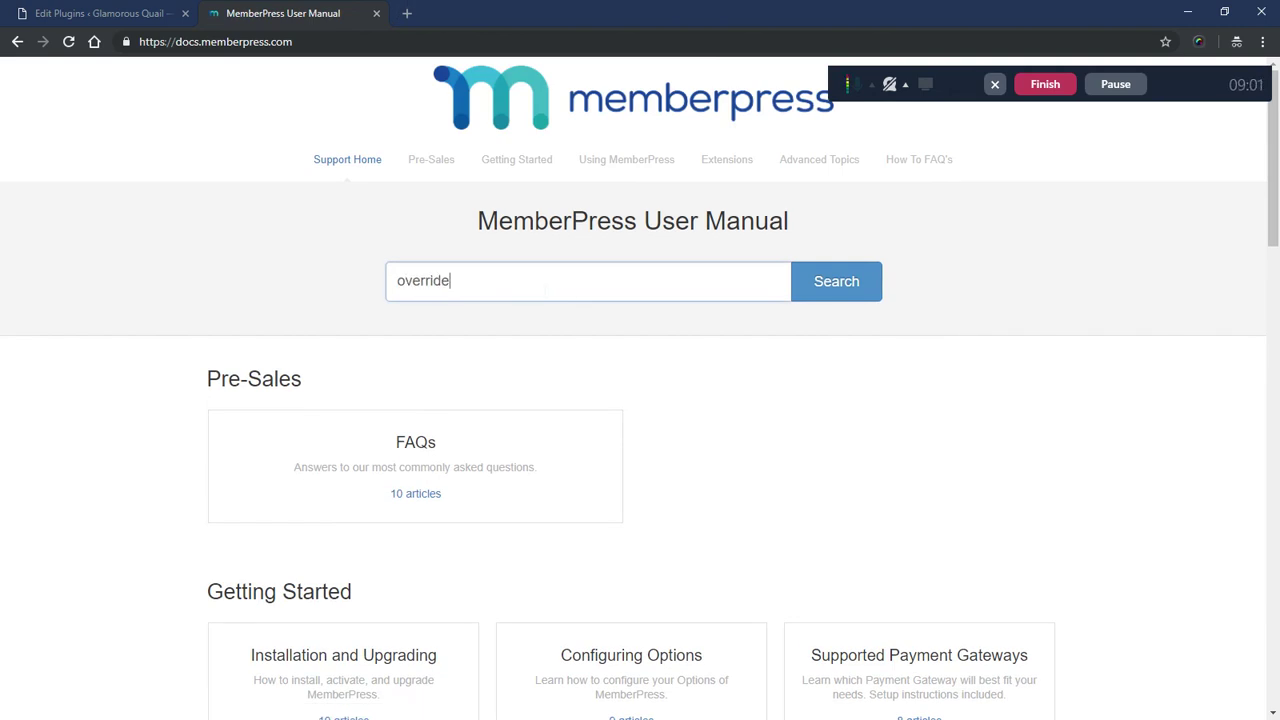
{"action": "left_click", "coordinate": [537, 314]}
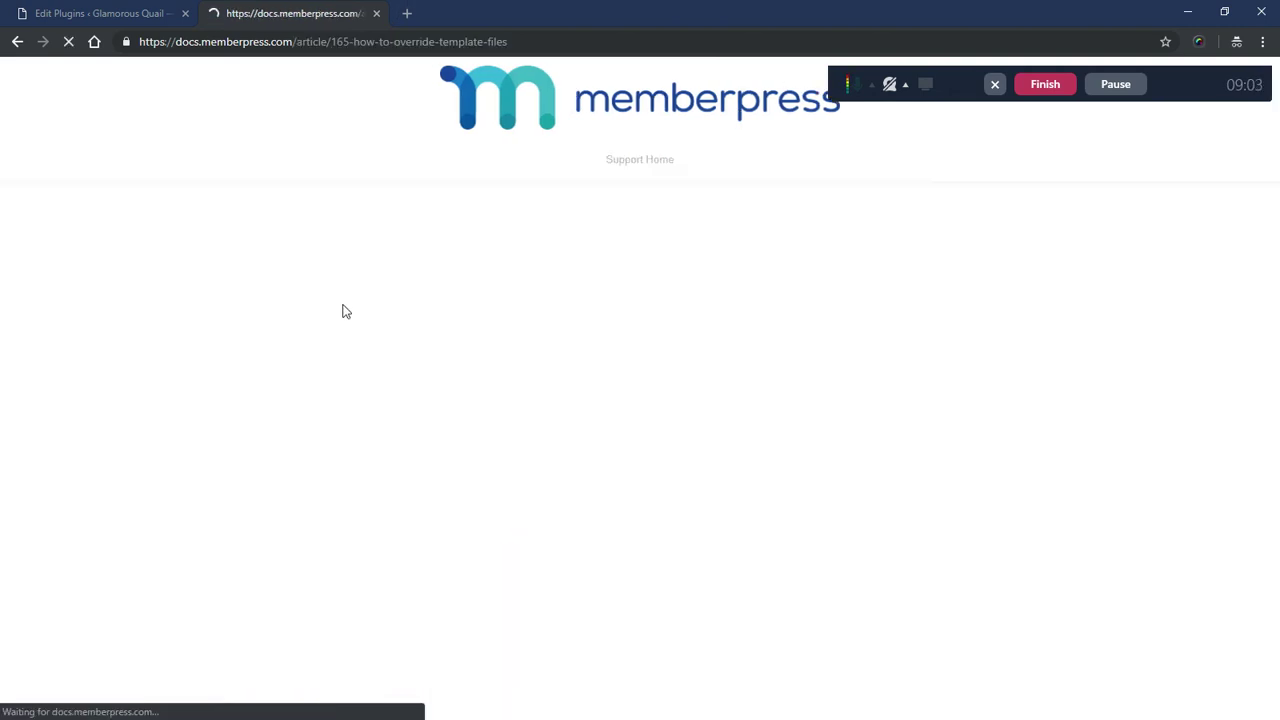
{"action": "scroll", "coordinate": [657, 204], "scroll_direction": "down", "scroll_amount": 1}
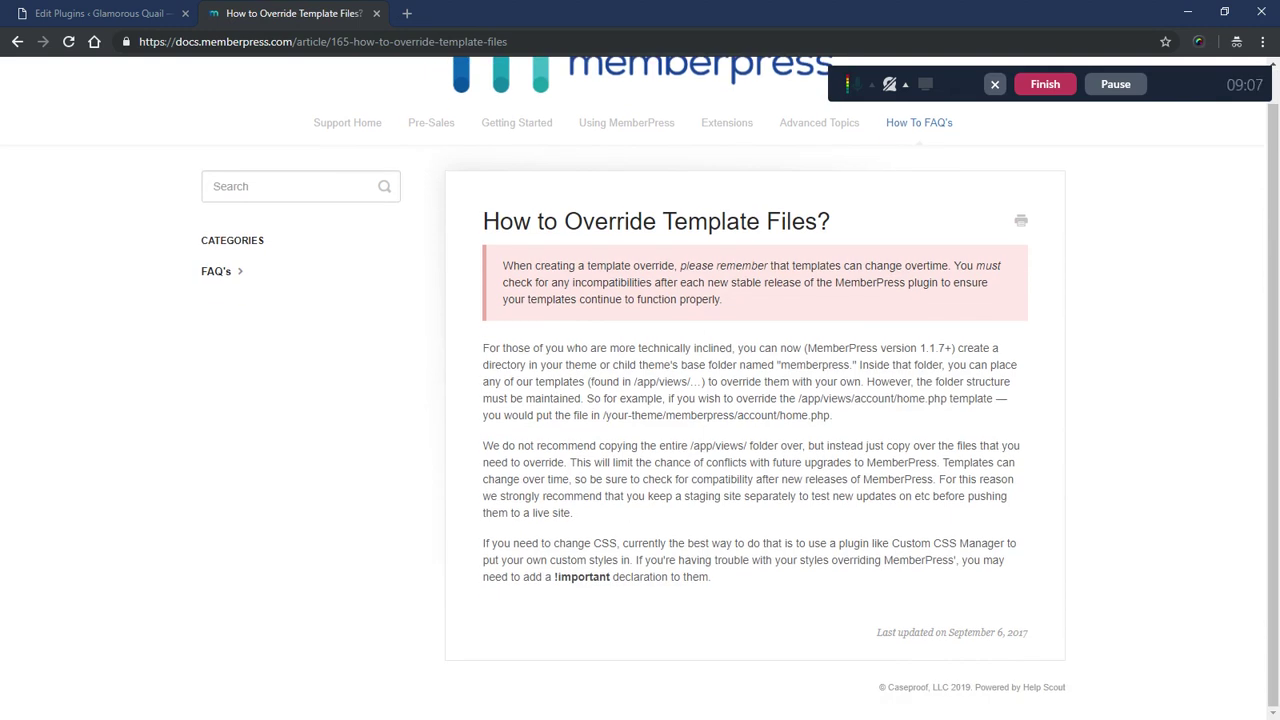
{"action": "scroll", "coordinate": [657, 380], "scroll_direction": "up", "scroll_amount": 1}
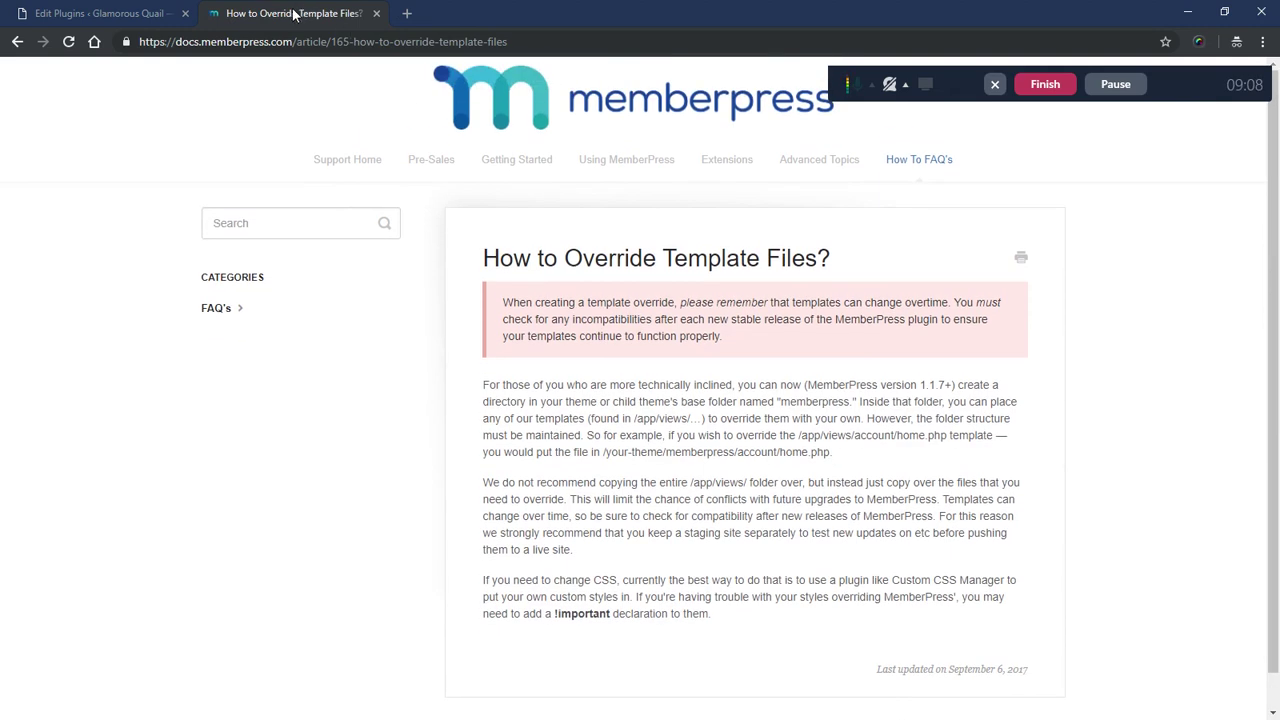
- Close the docs tab and select the <?php echo $body; ?> line in template.php
{"action": "middle_click", "coordinate": [290, 14]}
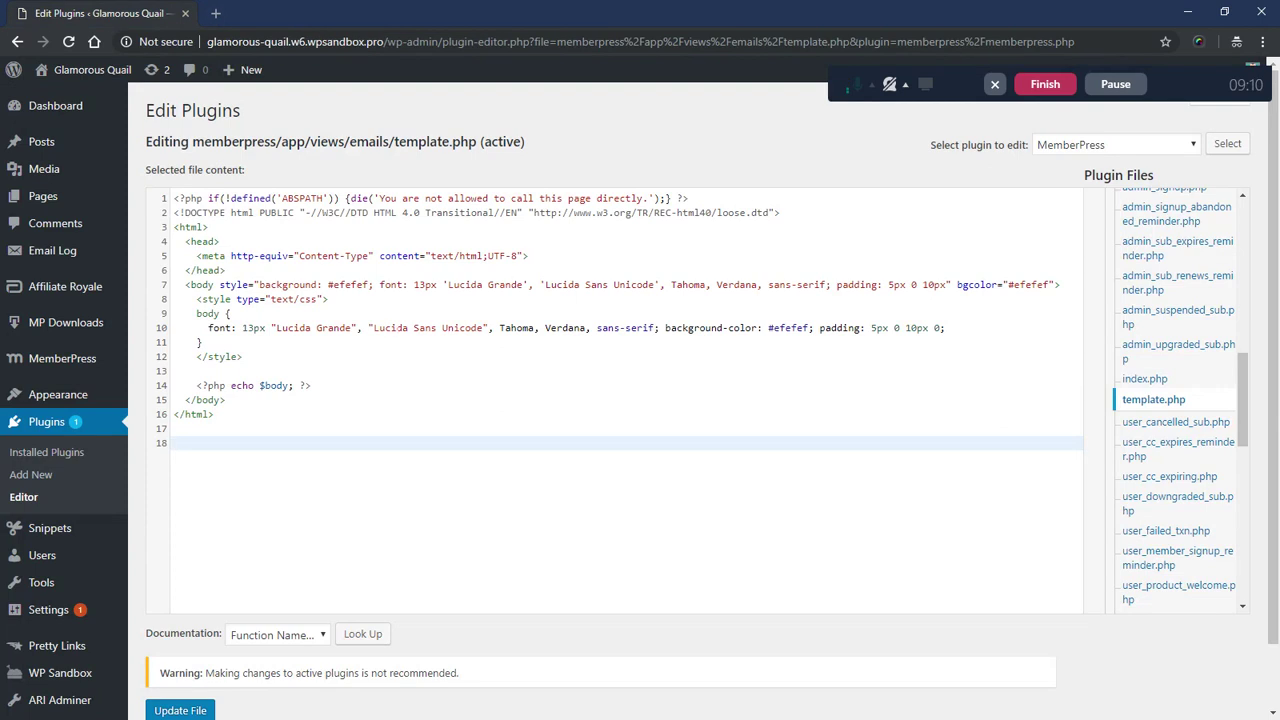
{"action": "left_click_drag", "start_coordinate": [197, 385], "coordinate": [311, 385]}
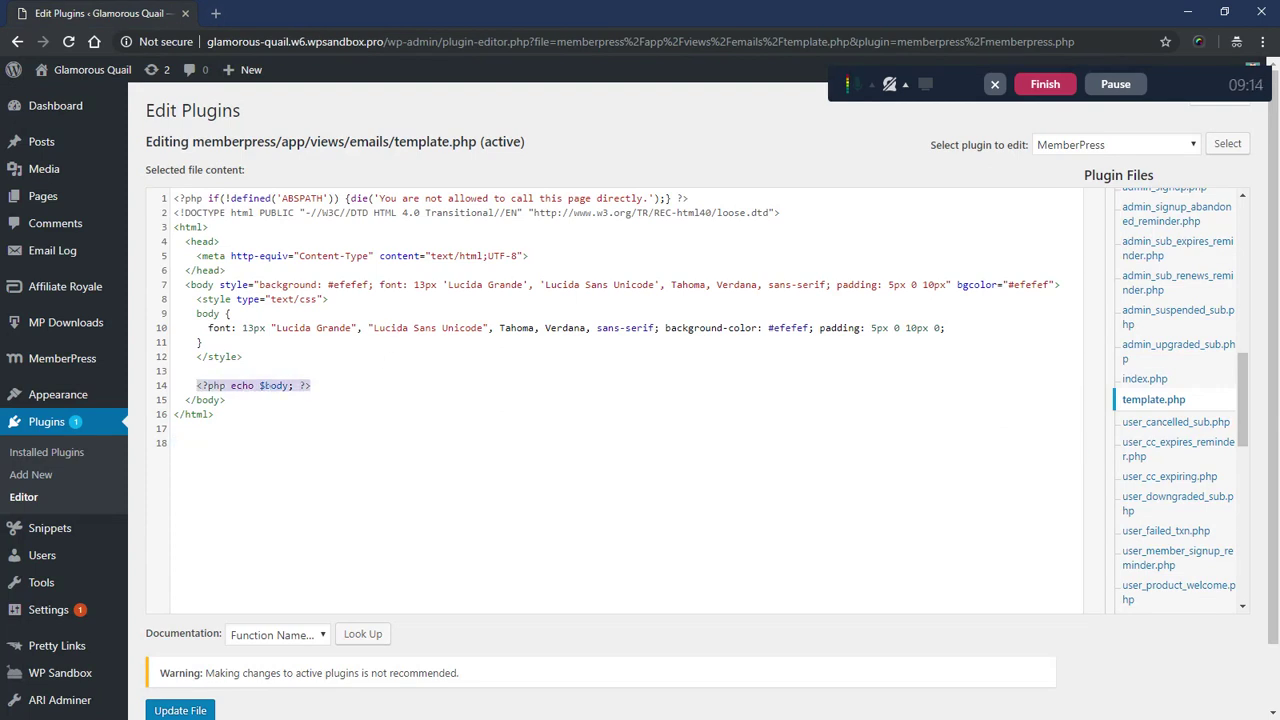
- Open MemberPress Options in a new tab and show its Emails settings
{"action": "mouse_move", "coordinate": [100, 360]}
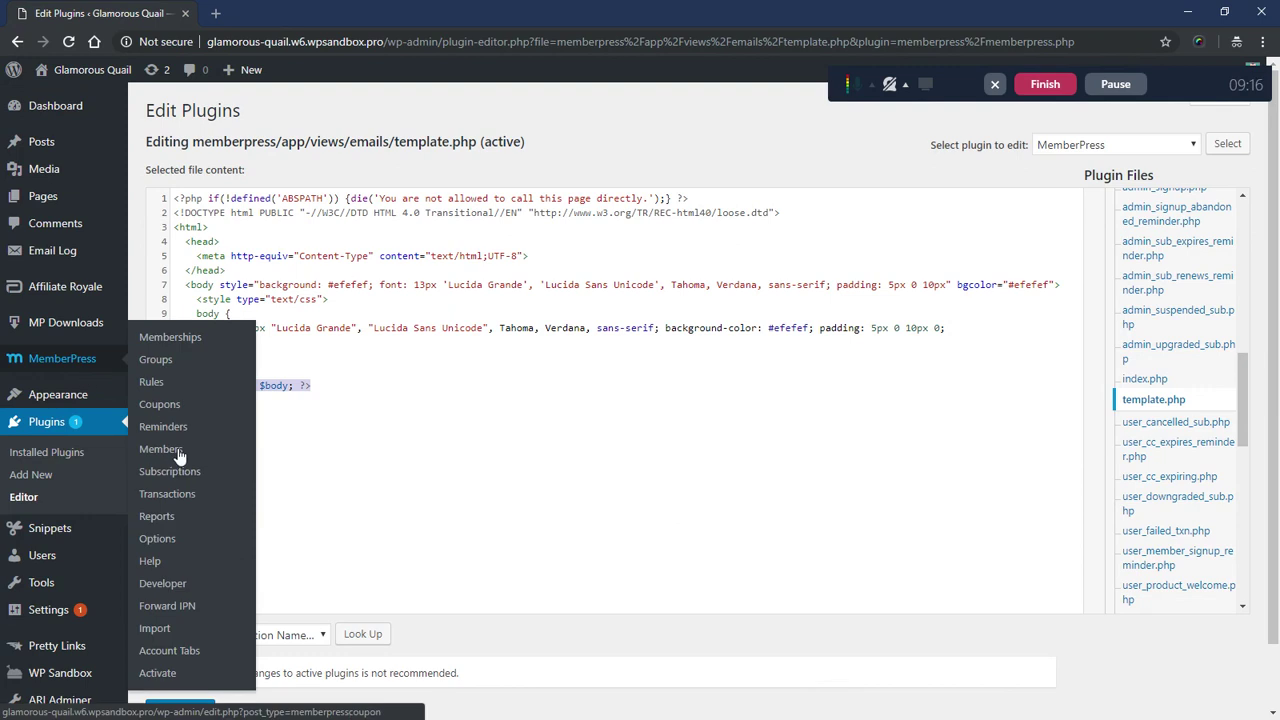
{"action": "middle_click", "coordinate": [180, 358]}
{"action": "left_click", "coordinate": [275, 10]}
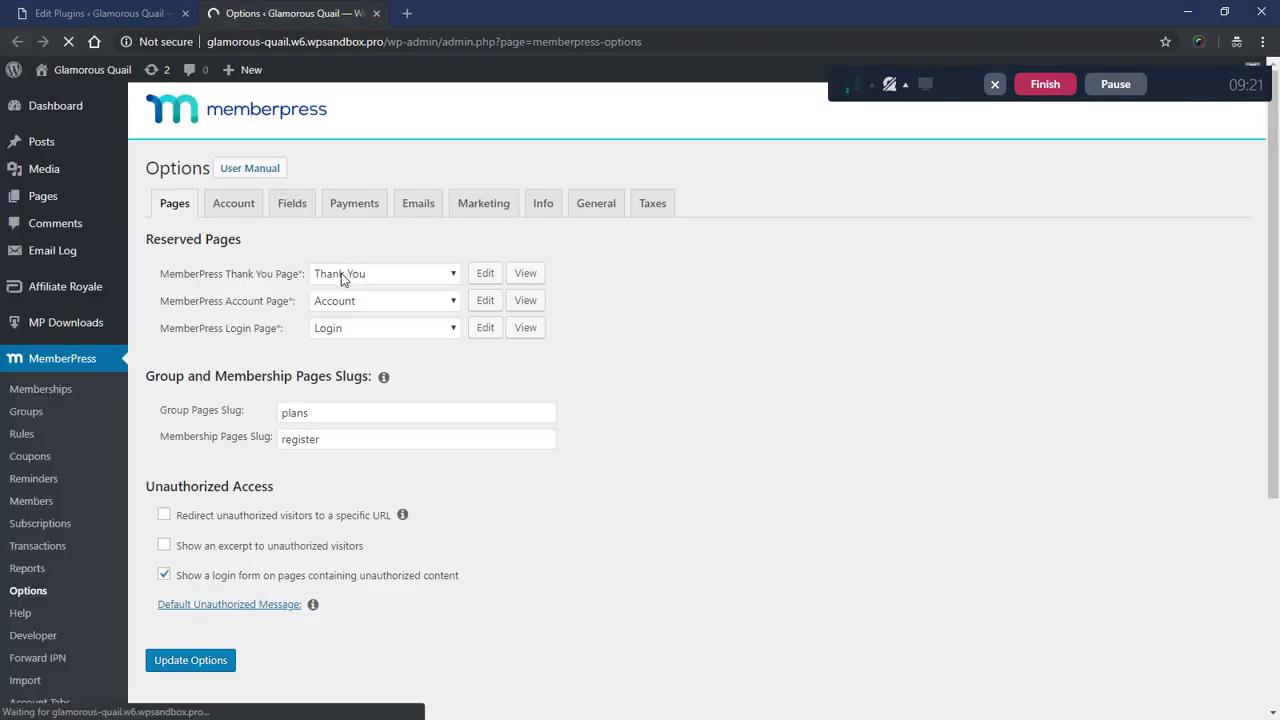
{"action": "left_click", "coordinate": [418, 204]}
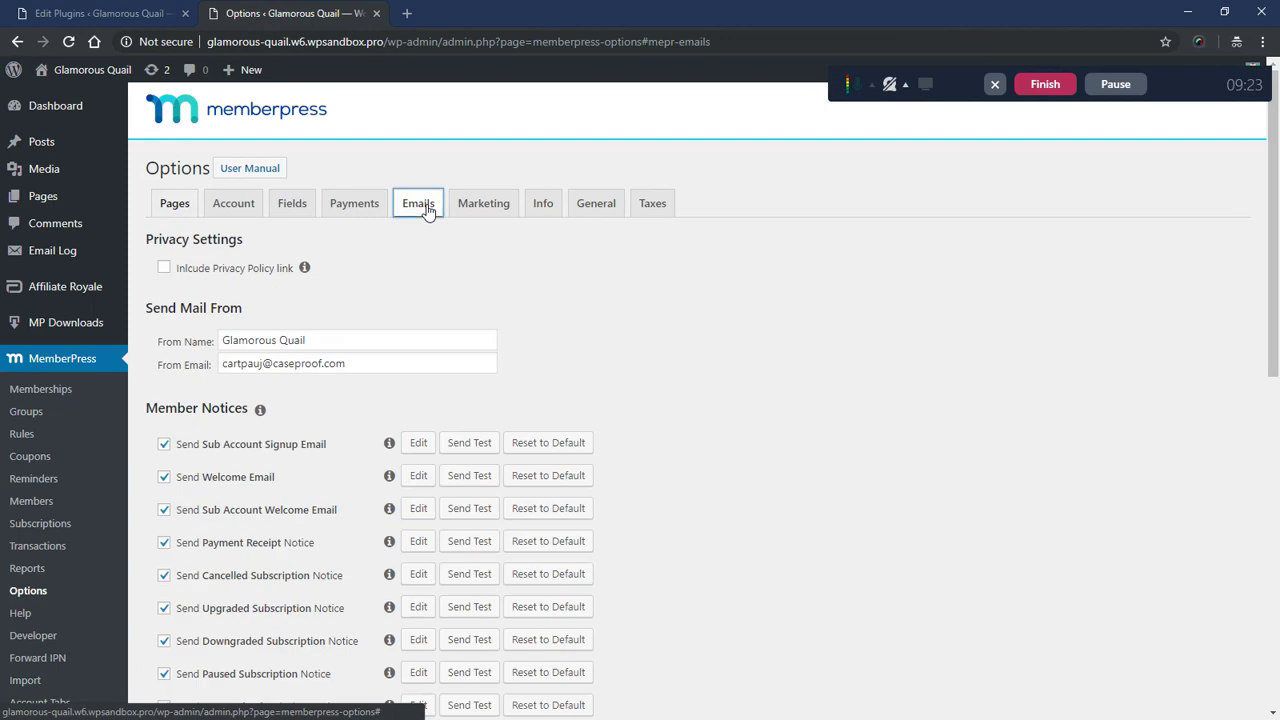
- Expand the Send Welcome Email editor, enlarge its body, then return to the template.php tab
{"action": "scroll", "coordinate": [557, 401], "scroll_direction": "down", "scroll_amount": 2}
{"action": "left_click", "coordinate": [418, 316]}
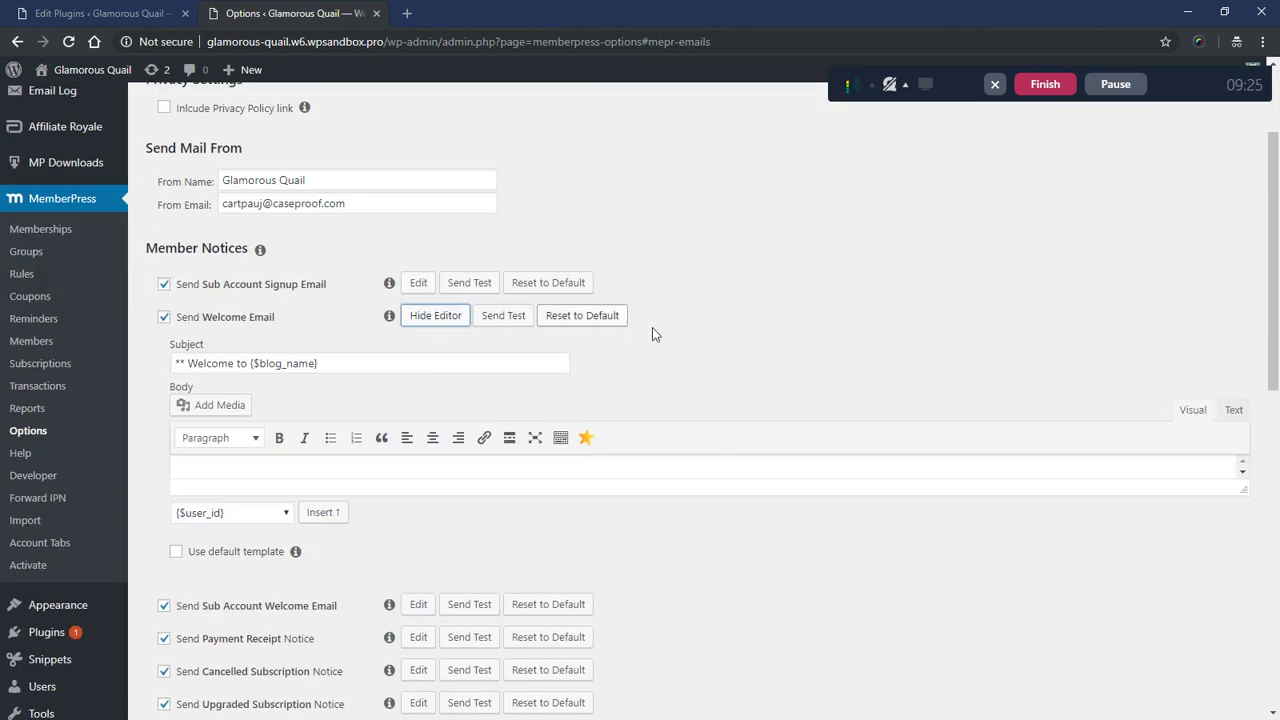
{"action": "scroll", "coordinate": [1208, 330], "scroll_direction": "down", "scroll_amount": 2}
{"action": "left_click_drag", "start_coordinate": [1241, 328], "coordinate": [1243, 565]}
{"action": "left_click_drag", "start_coordinate": [253, 390], "coordinate": [203, 332]}
{"action": "left_click", "coordinate": [203, 332]}
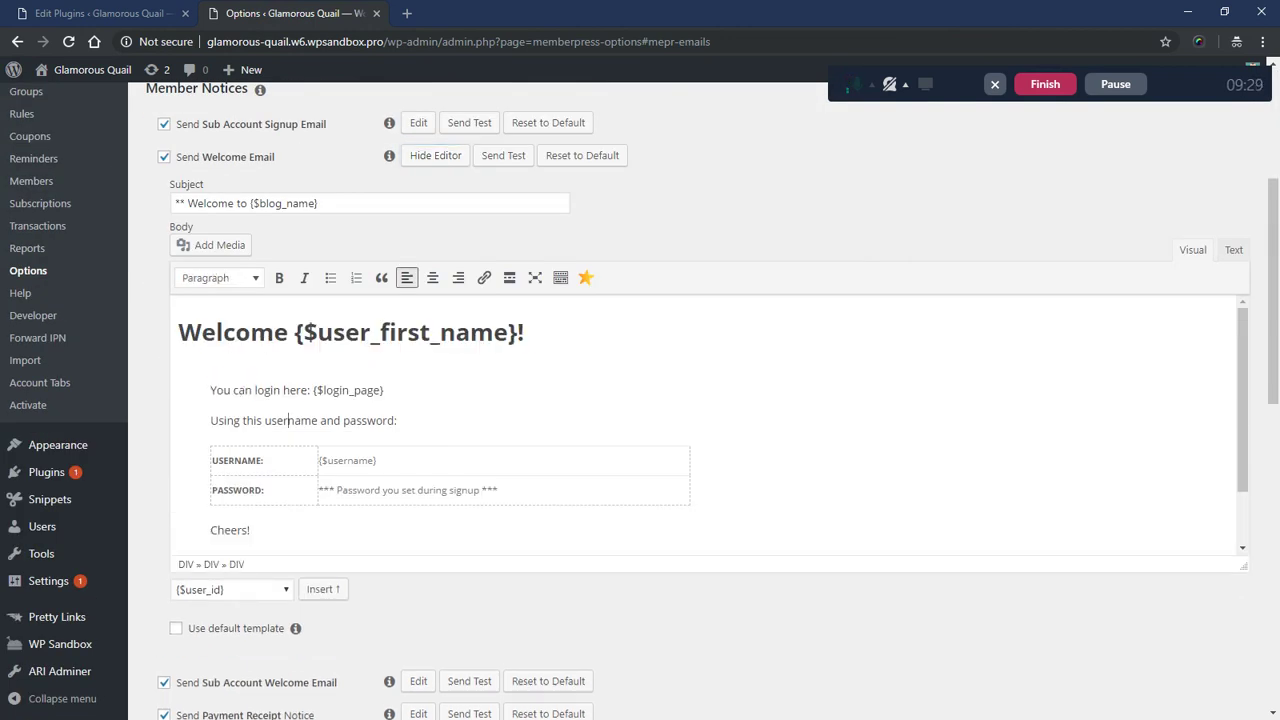
{"action": "scroll", "coordinate": [700, 420], "scroll_direction": "down", "scroll_amount": 3}
{"action": "left_click", "coordinate": [128, 8]}
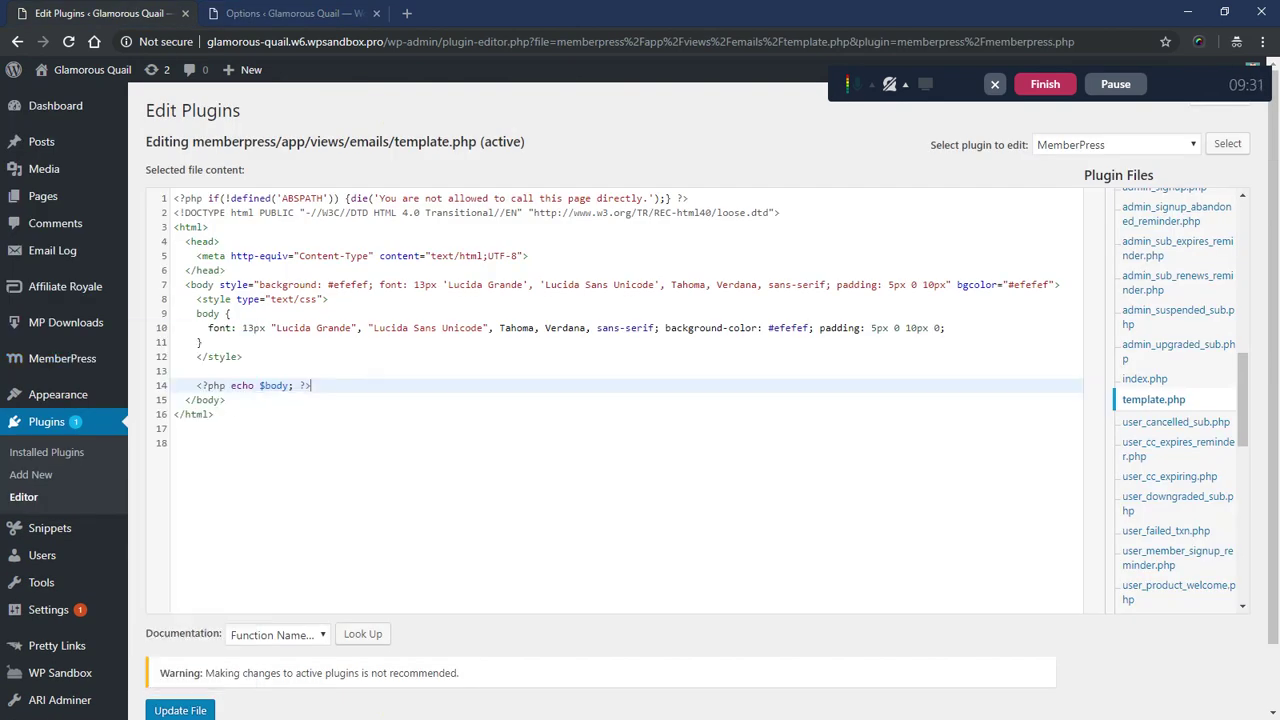
{"action": "left_click_drag", "start_coordinate": [311, 386], "coordinate": [163, 400]}
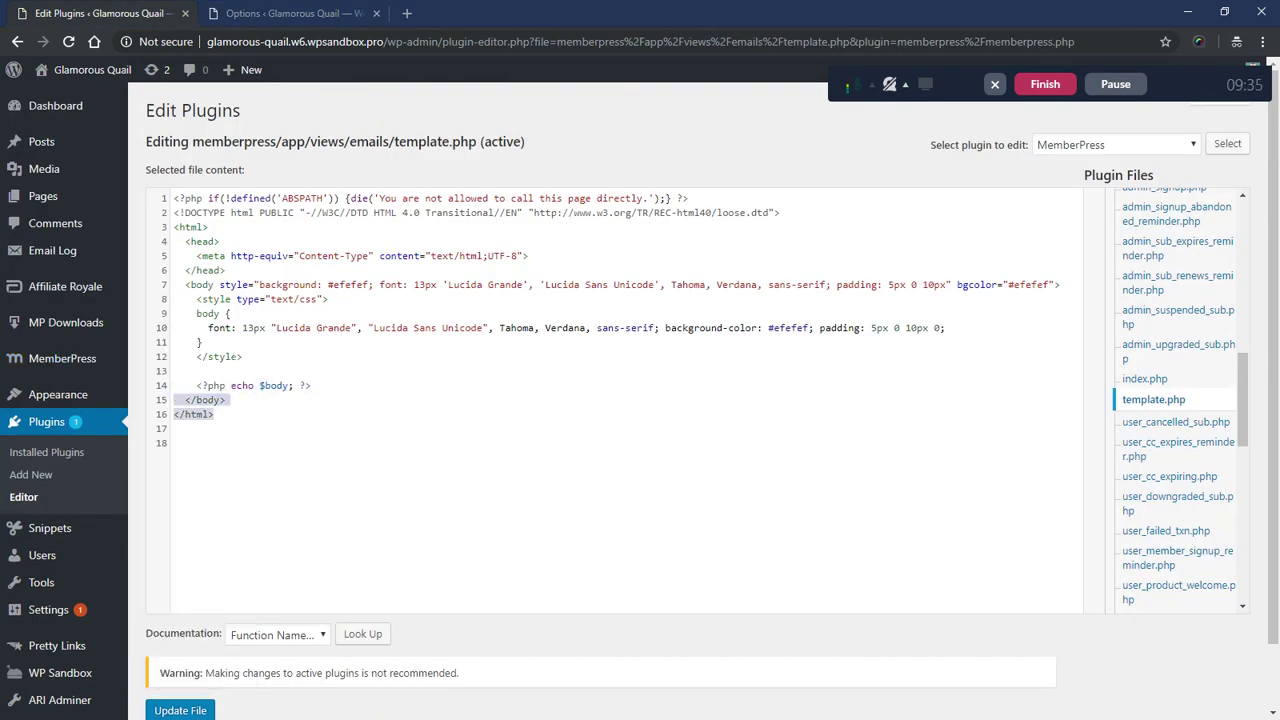
{"action": "left_click_drag", "start_coordinate": [243, 357], "coordinate": [165, 199]}
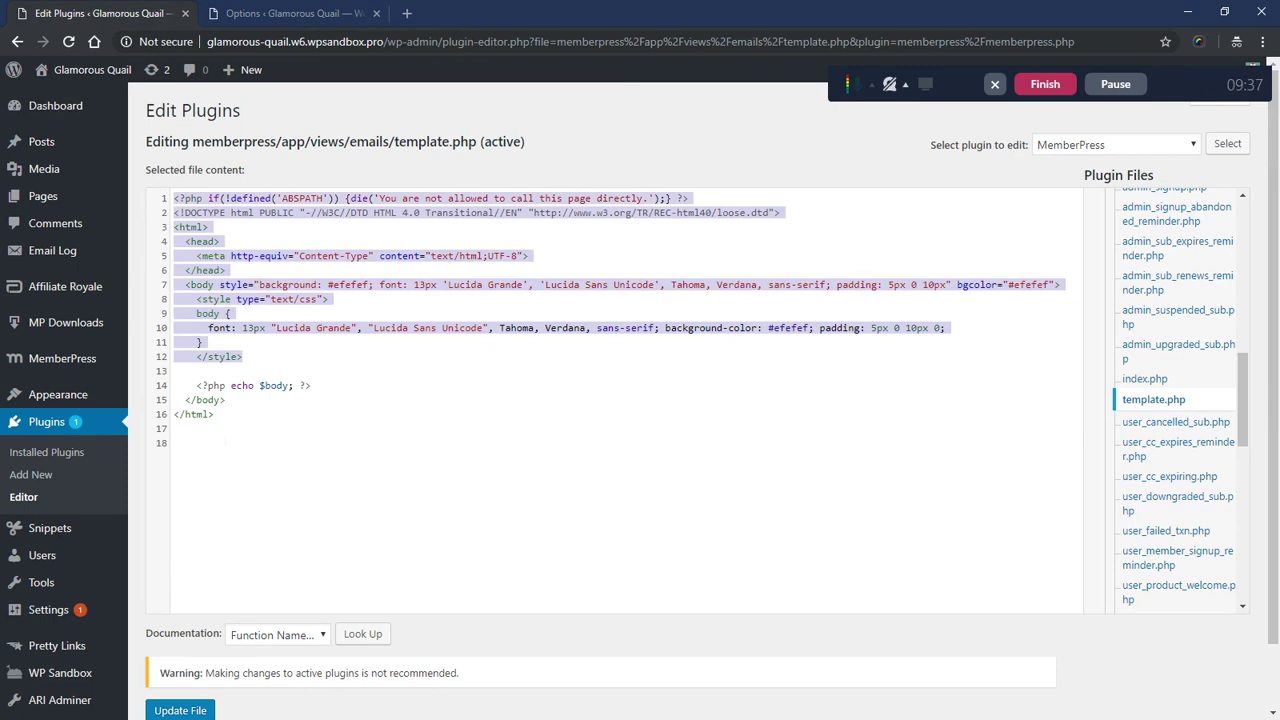
{"action": "left_click", "coordinate": [200, 443]}
{"action": "triple_click", "coordinate": [250, 386]}
{"action": "left_click_drag", "start_coordinate": [311, 386], "coordinate": [195, 386]}
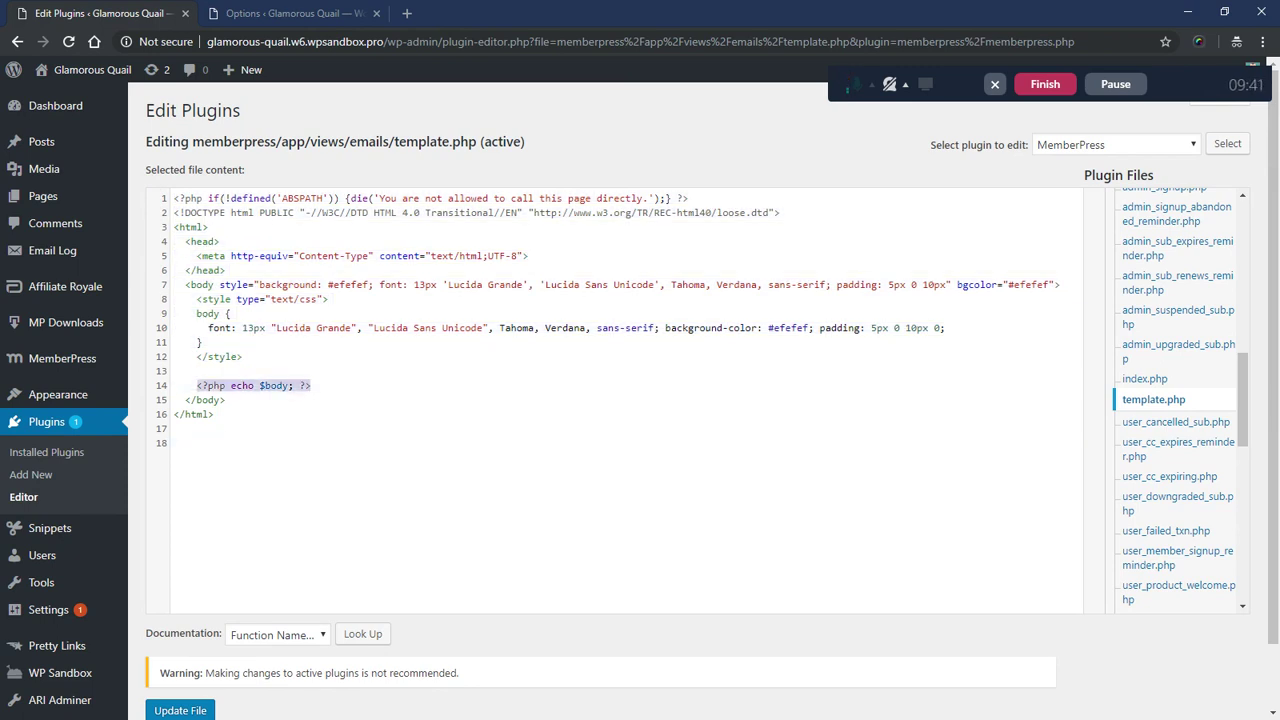
{"action": "triple_click", "coordinate": [250, 386]}
{"action": "left_click_drag", "start_coordinate": [311, 386], "coordinate": [195, 386]}
{"action": "left_click", "coordinate": [312, 386]}
{"action": "scroll", "coordinate": [1195, 300], "scroll_direction": "up", "scroll_amount": 6}
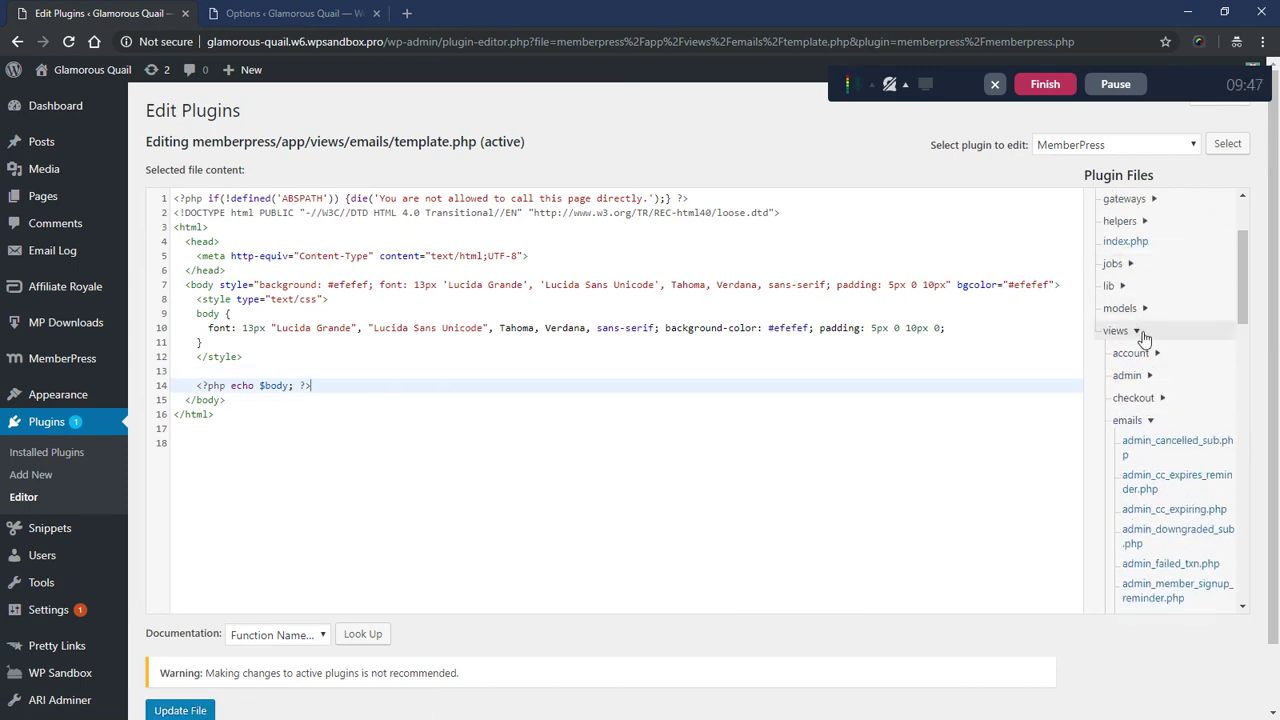
{"action": "scroll", "coordinate": [1140, 333], "scroll_direction": "up", "scroll_amount": 3}
{"action": "scroll", "coordinate": [1140, 460], "scroll_direction": "down", "scroll_amount": 5}
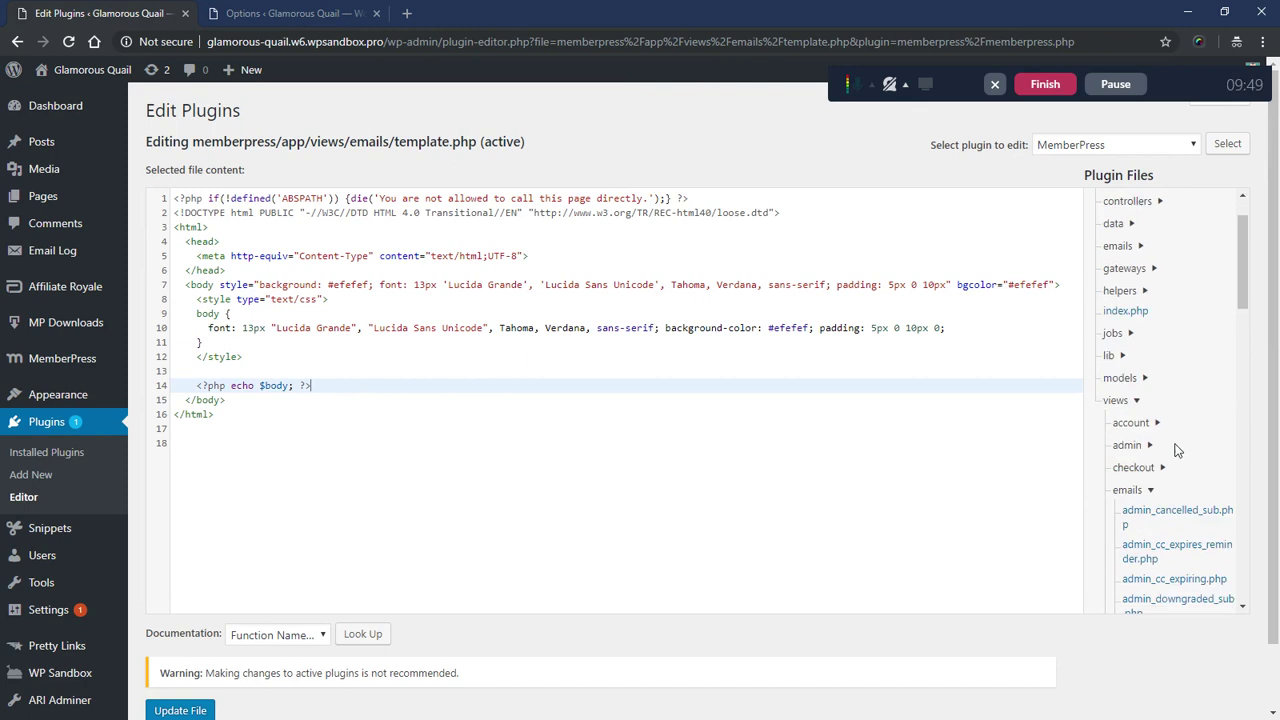
{"action": "scroll", "coordinate": [1155, 420], "scroll_direction": "down", "scroll_amount": 3}
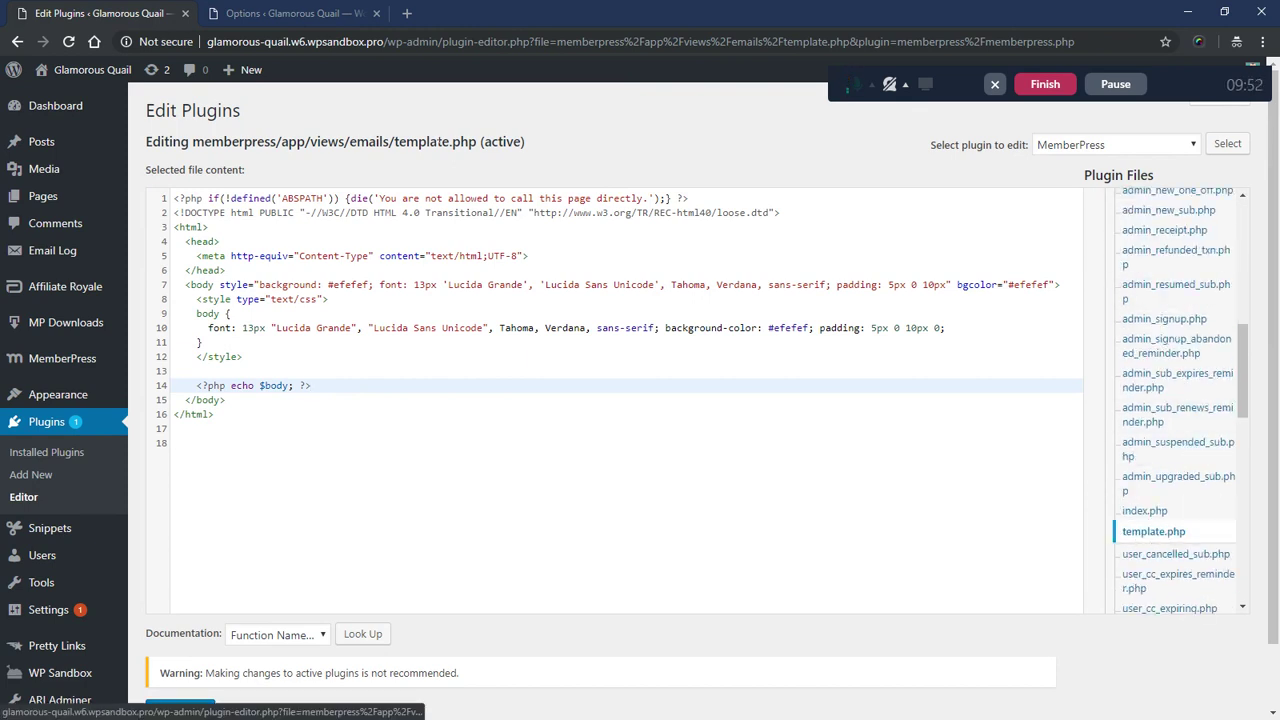
- Switch to the MemberPress Options tab and go back to the top of the Emails page
{"action": "left_click", "coordinate": [266, 13]}
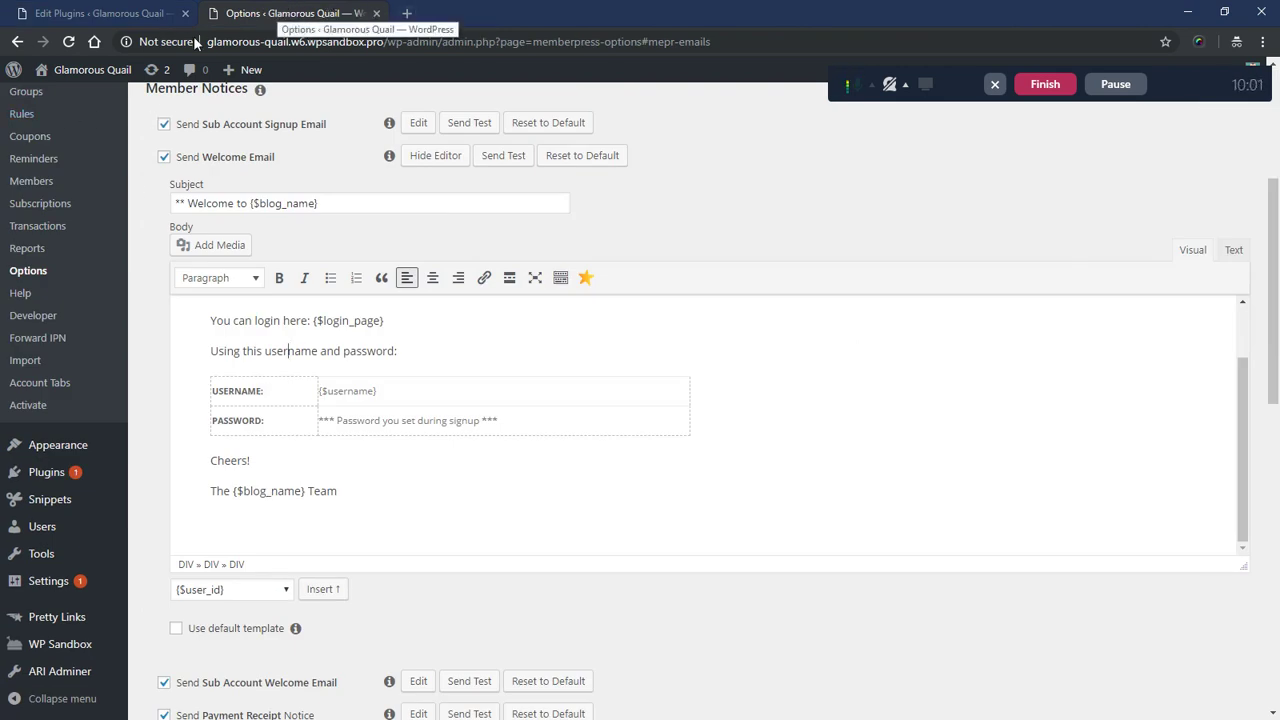
{"action": "left_click", "coordinate": [27, 47]}
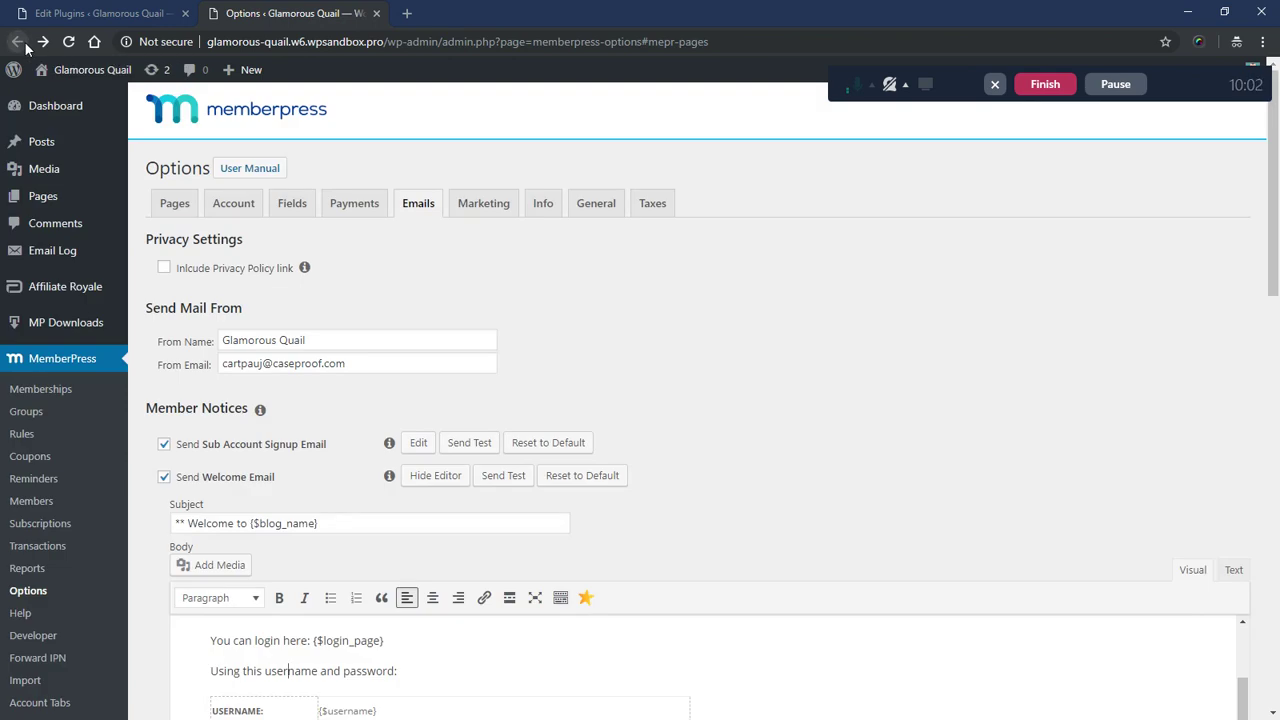
- Search docs.memberpress.com for 'over', open the Override Template Files article, then switch to Notepad++
{"action": "left_click", "coordinate": [406, 13]}
{"action": "type", "text": "docs.memberpress.com"}
{"action": "key", "text": "Return"}
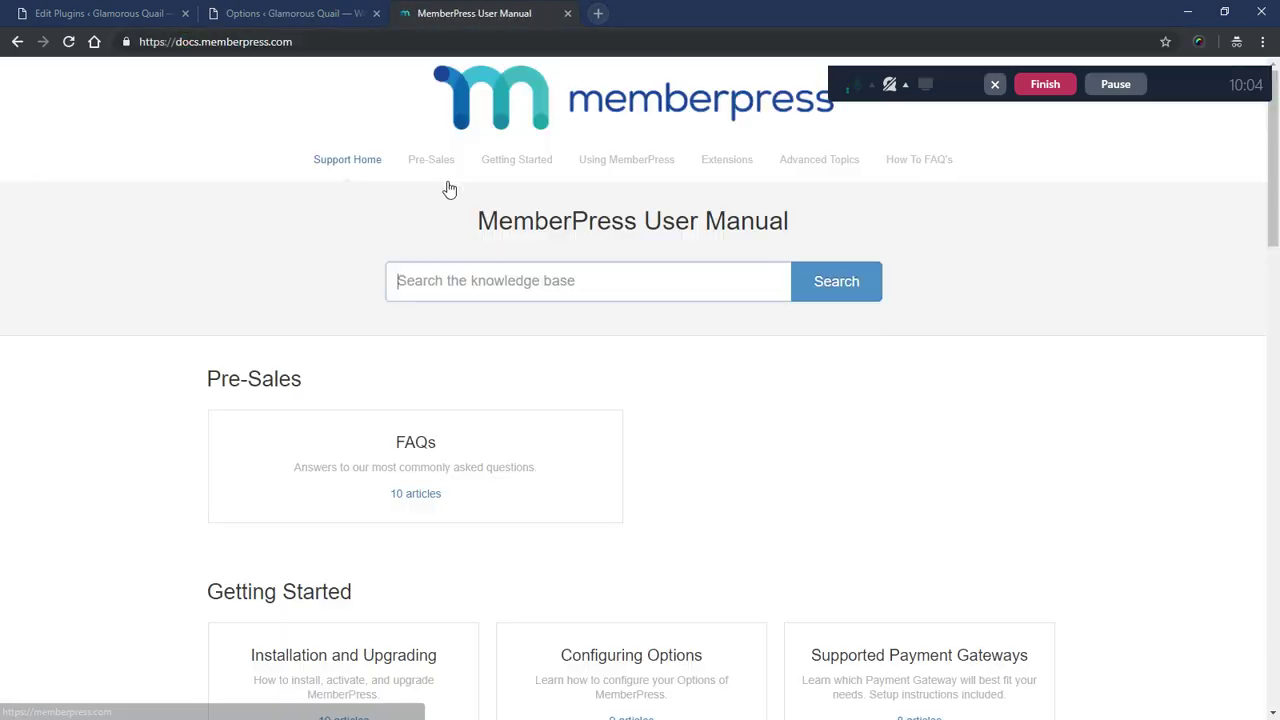
{"action": "type", "text": "override"}
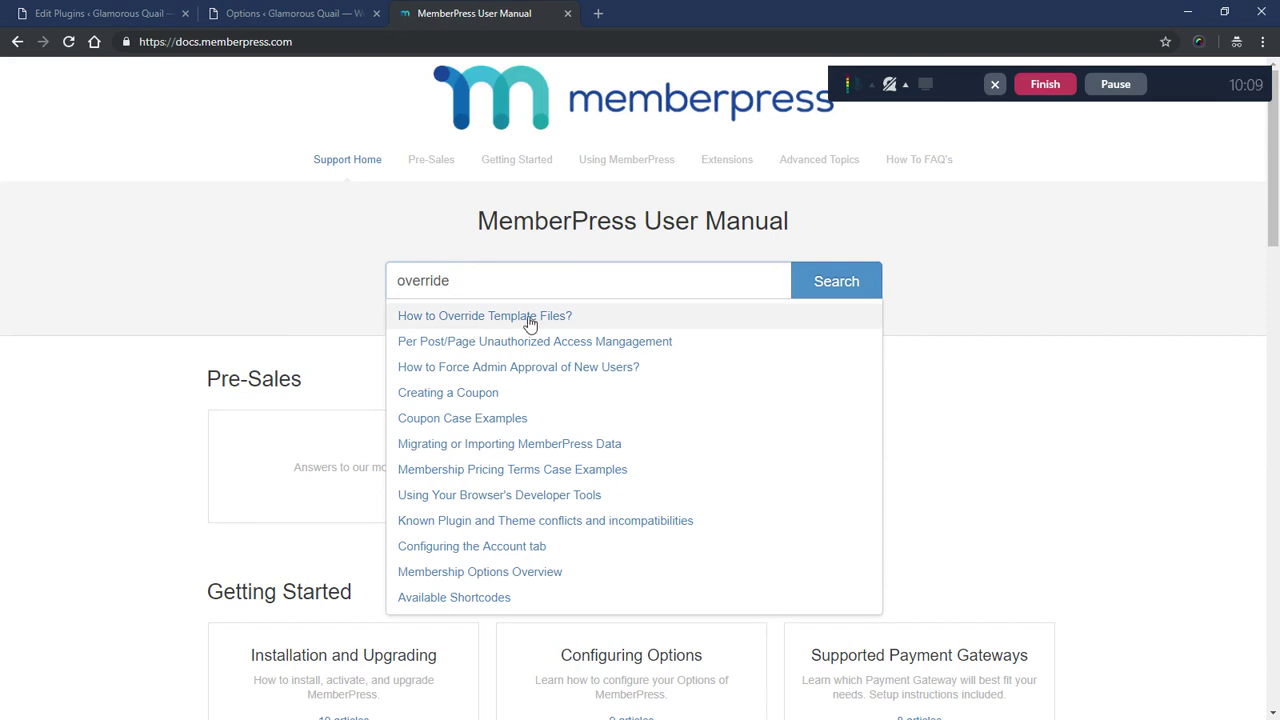
{"action": "left_click", "coordinate": [476, 316]}
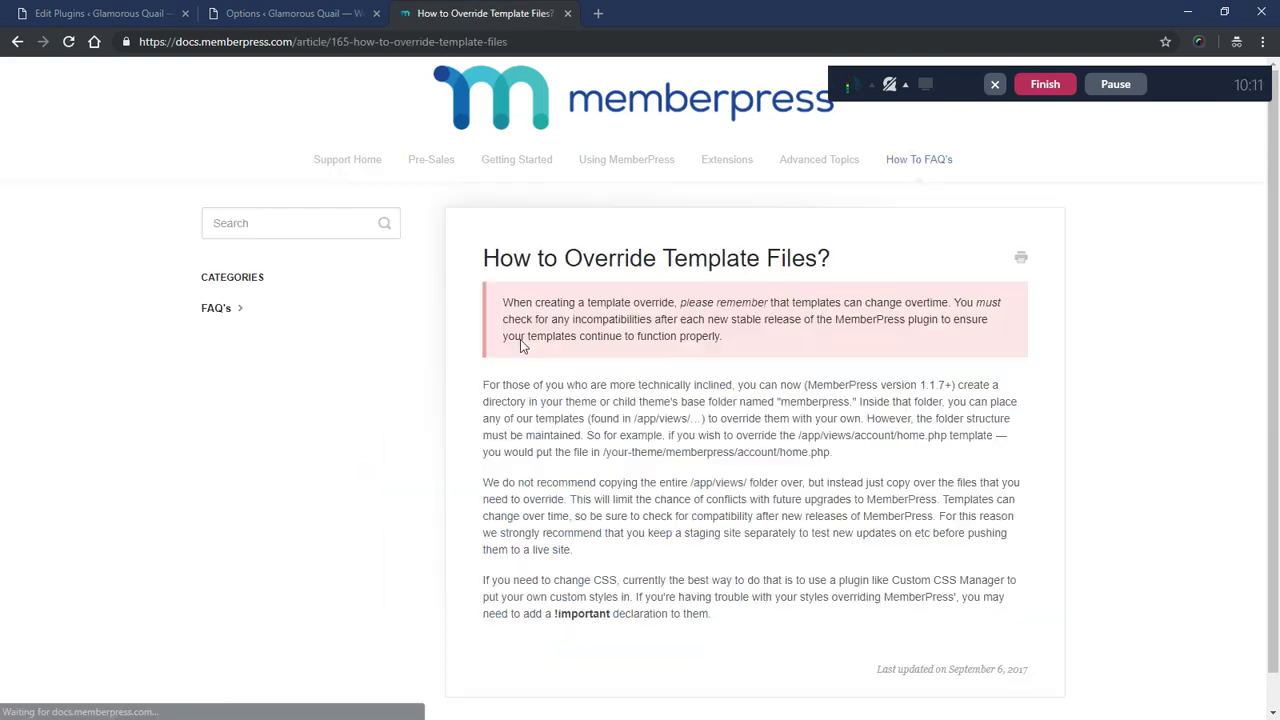
{"action": "scroll", "coordinate": [520, 339], "scroll_direction": "down", "scroll_amount": 1}
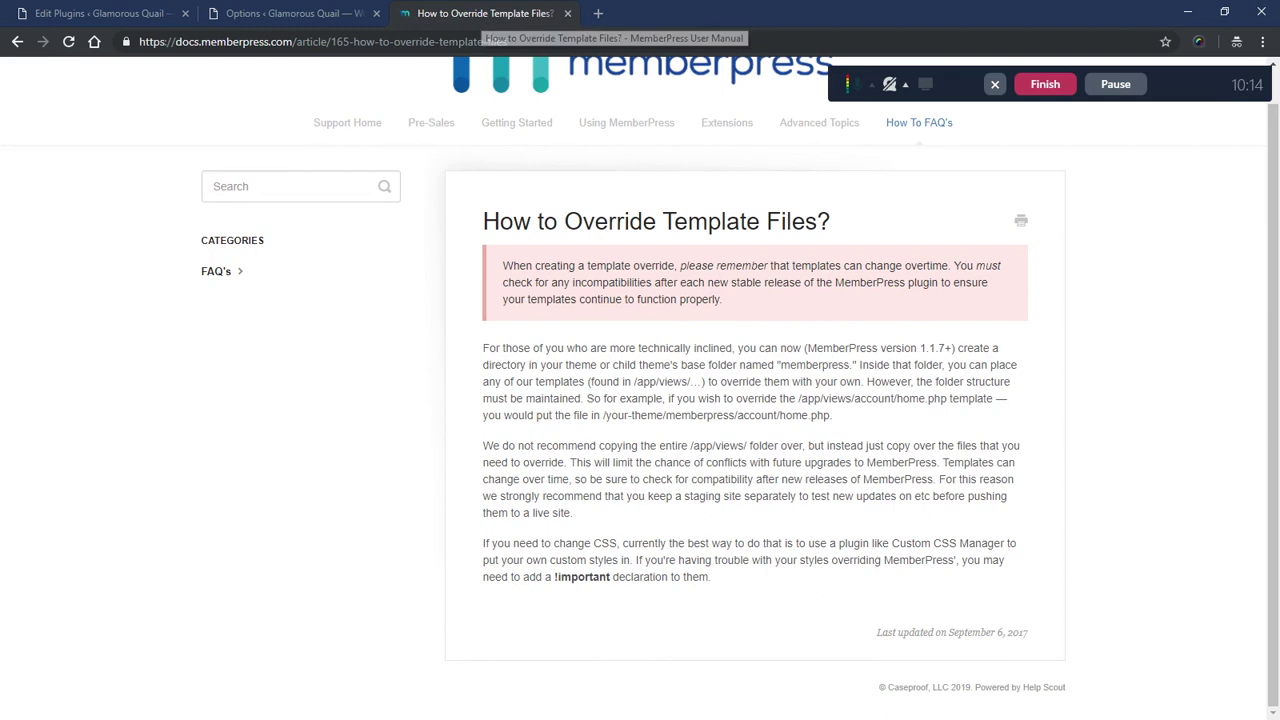
{"action": "key", "text": "alt+Tab"}
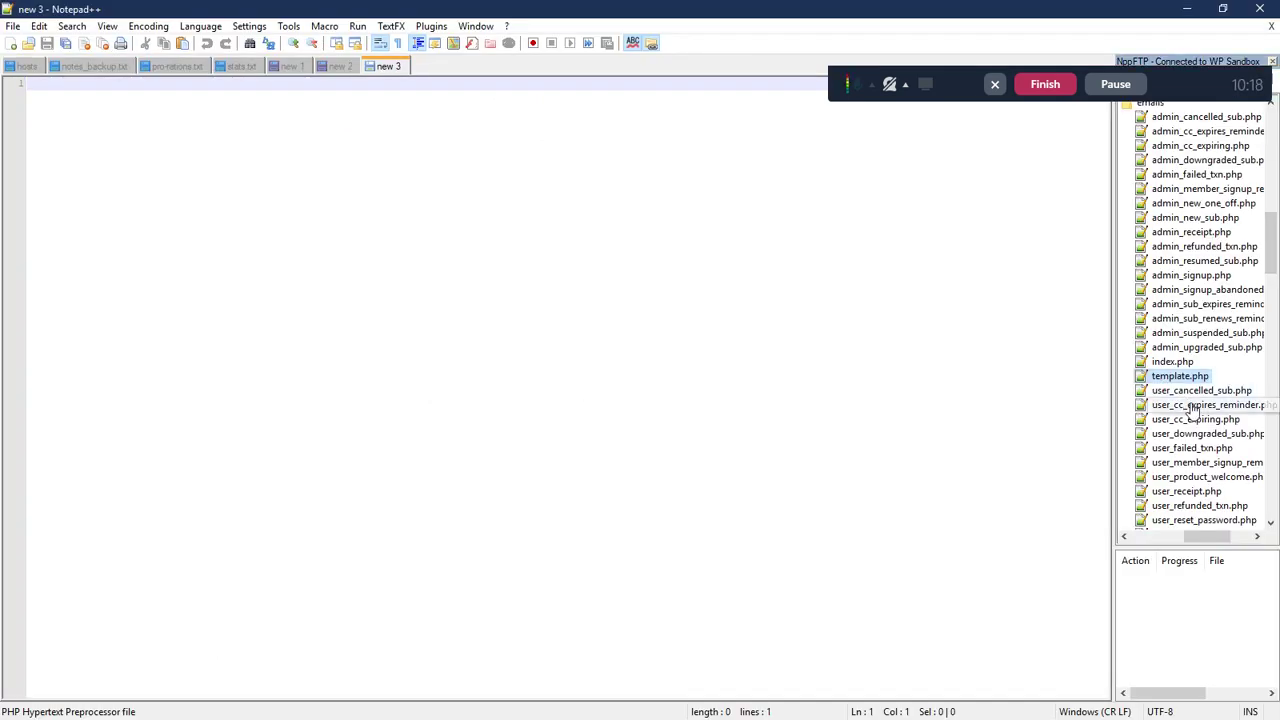
- Open the server's emails template.php in Notepad++, then go back to the override article
{"action": "double_click", "coordinate": [1181, 378]}
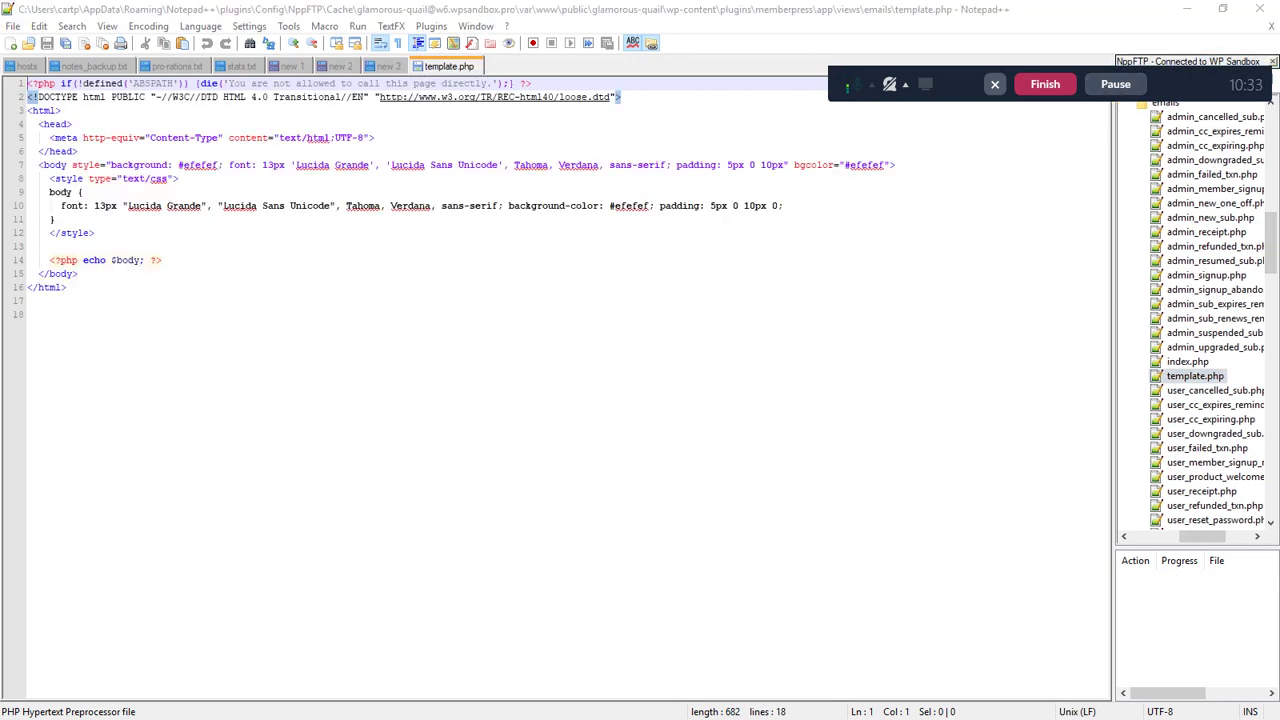
{"action": "left_click", "coordinate": [163, 260]}
{"action": "left_click", "coordinate": [100, 314]}
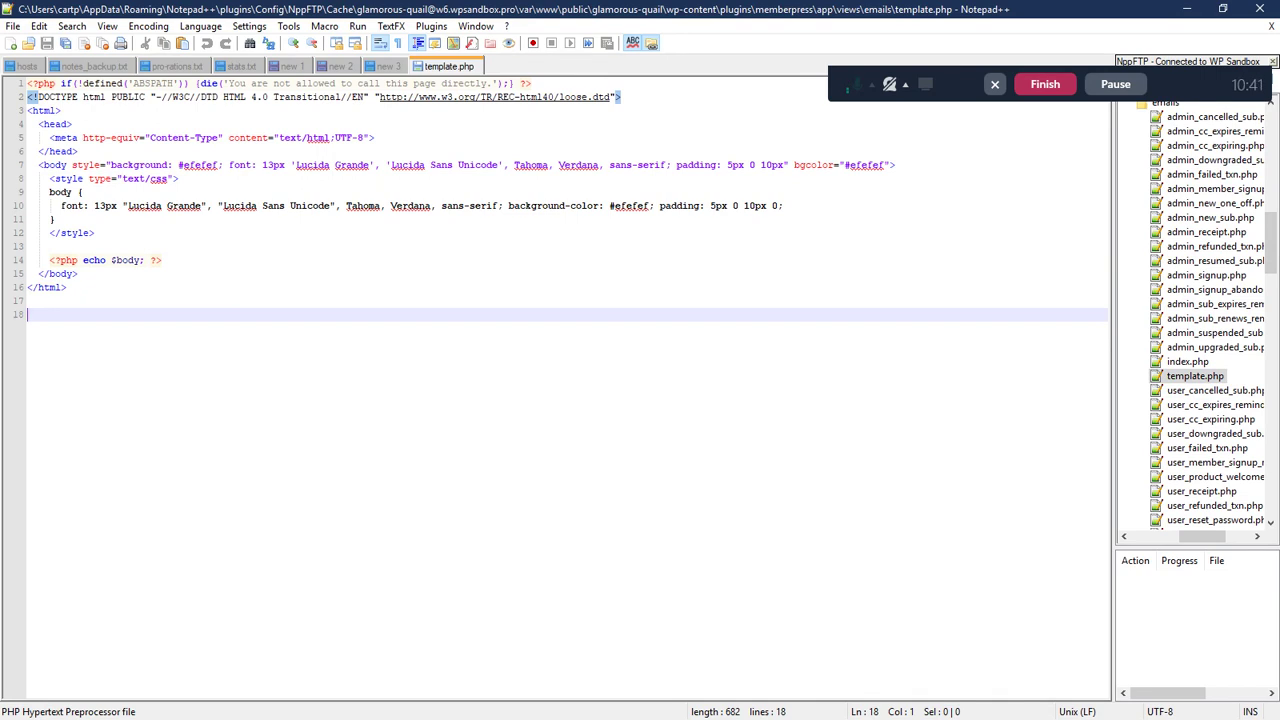
{"action": "key", "text": "alt+Tab"}
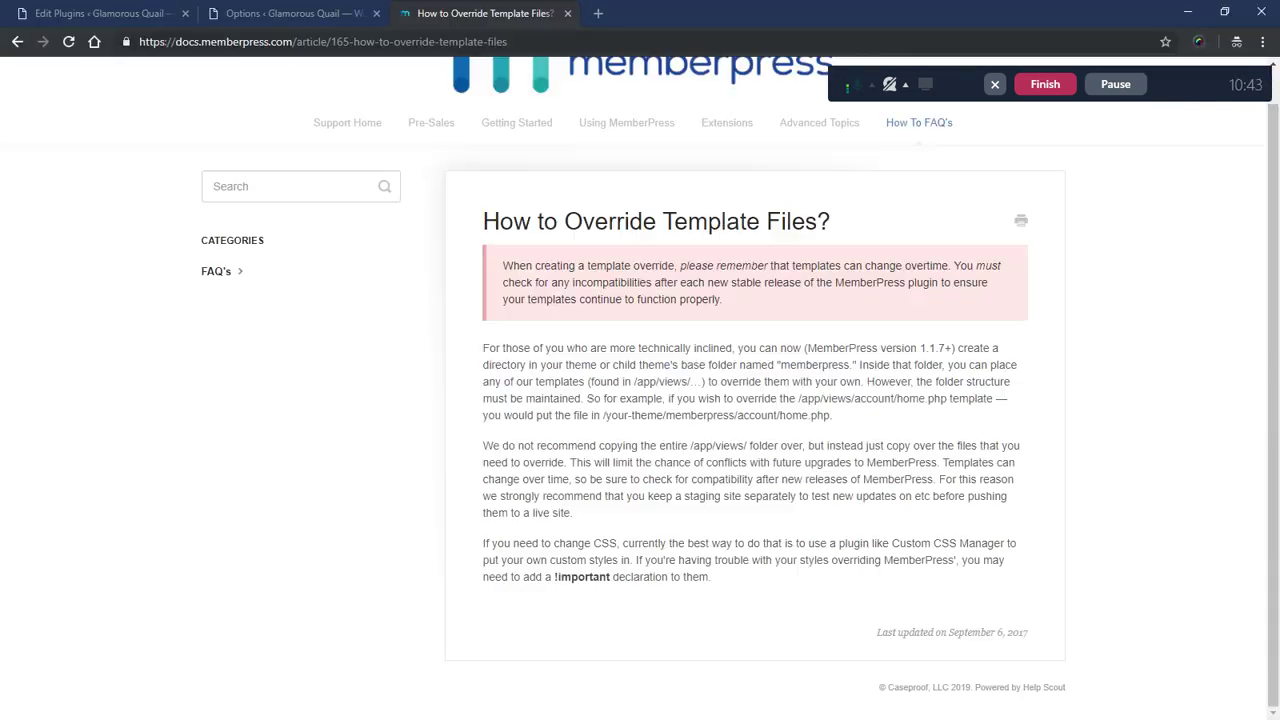
- Inspect the pink note, copy its border colour e7aaaa, and close the docs article
{"action": "right_click", "coordinate": [487, 283]}
{"action": "left_click", "coordinate": [543, 459]}
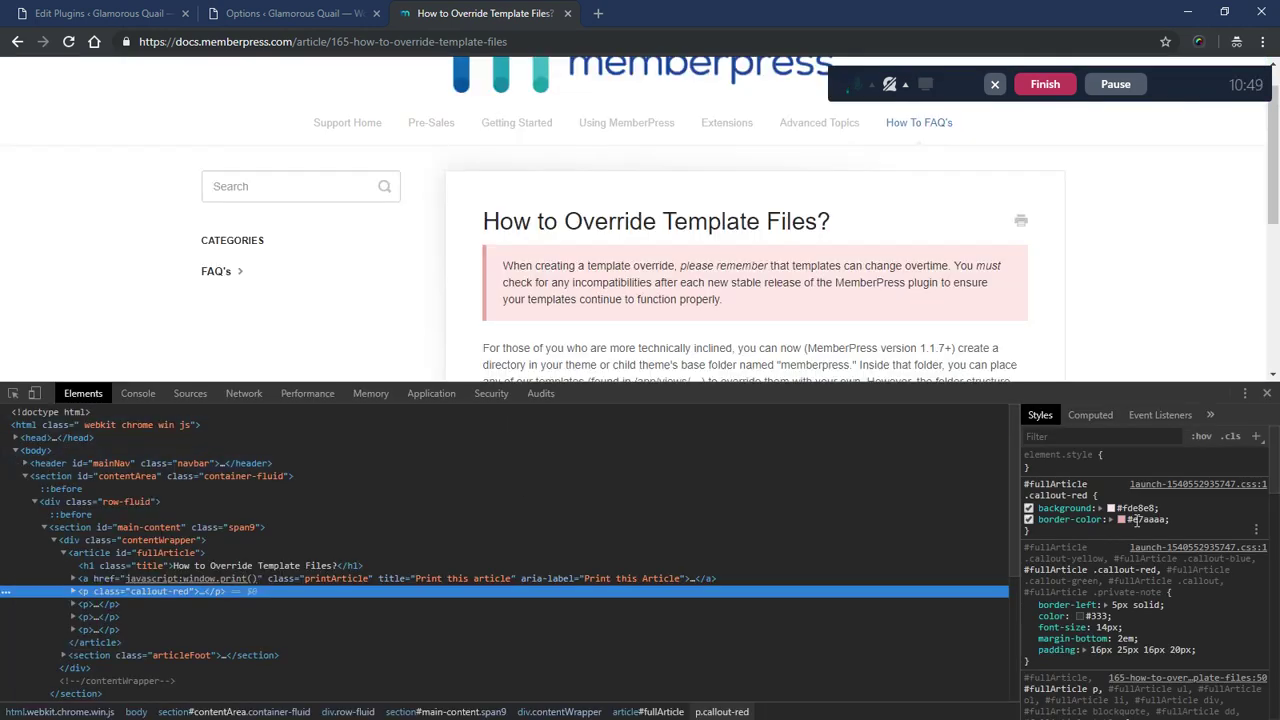
{"action": "left_click", "coordinate": [1134, 520]}
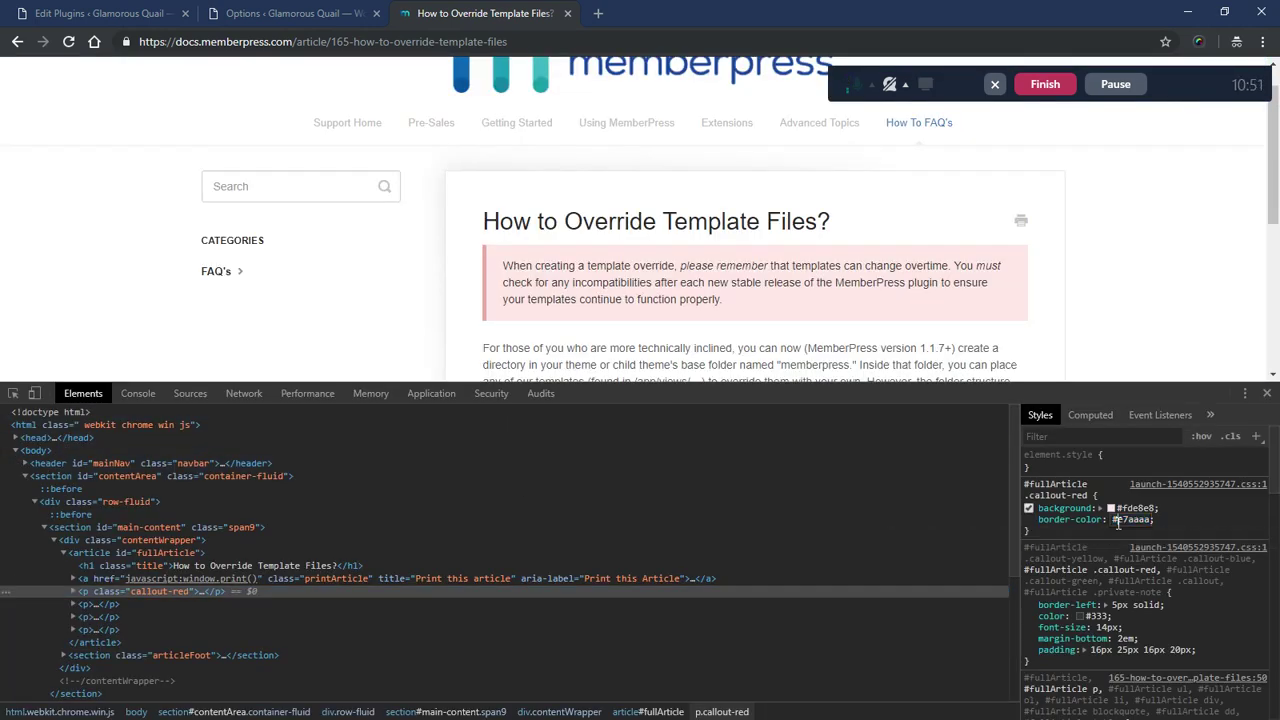
{"action": "double_click", "coordinate": [1134, 521]}
{"action": "right_click", "coordinate": [1133, 522]}
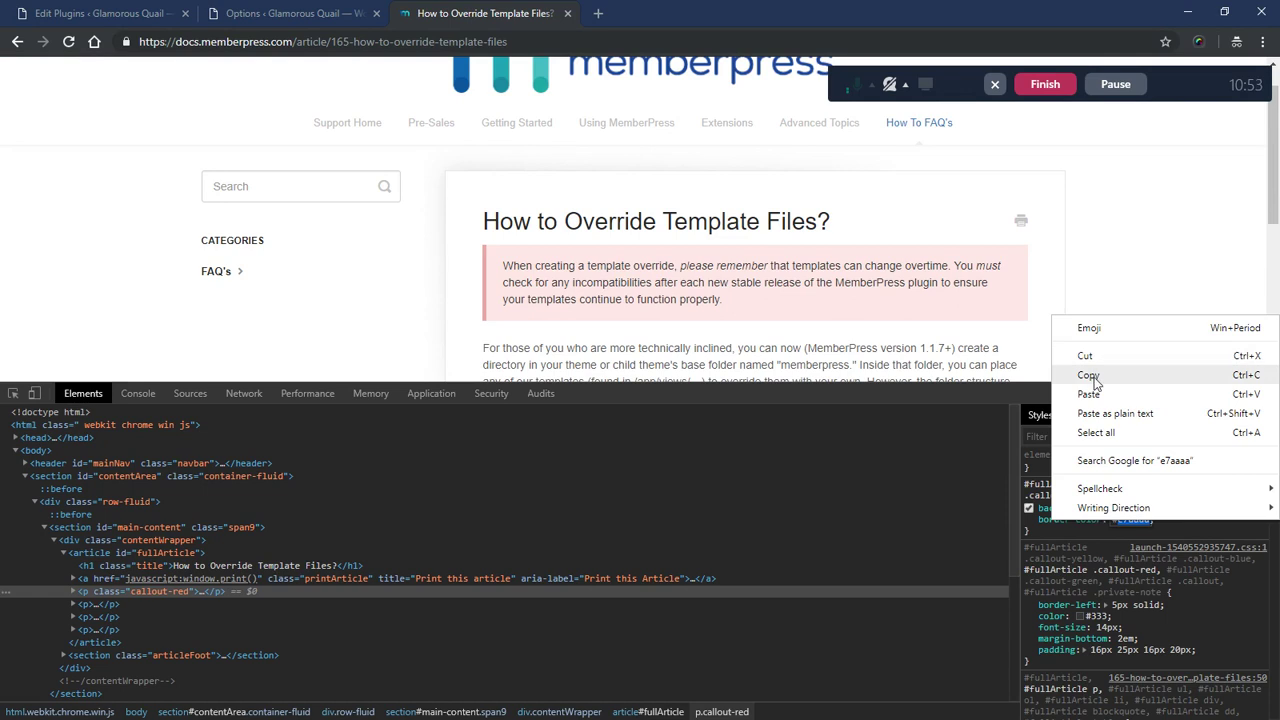
{"action": "left_click", "coordinate": [1095, 377]}
{"action": "left_click", "coordinate": [567, 13]}
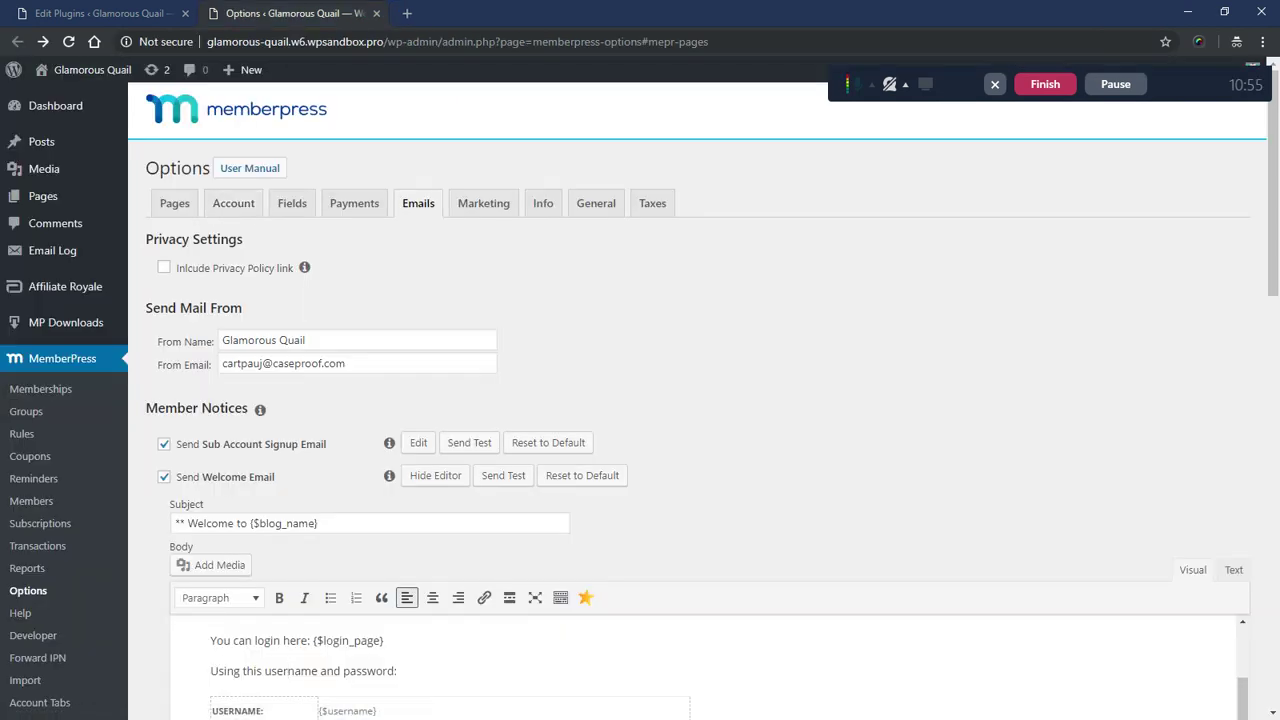
- Replace the three efefef background colours on lines 7 and 10 of template.php with e7aaaa
{"action": "key", "text": "alt+Tab"}
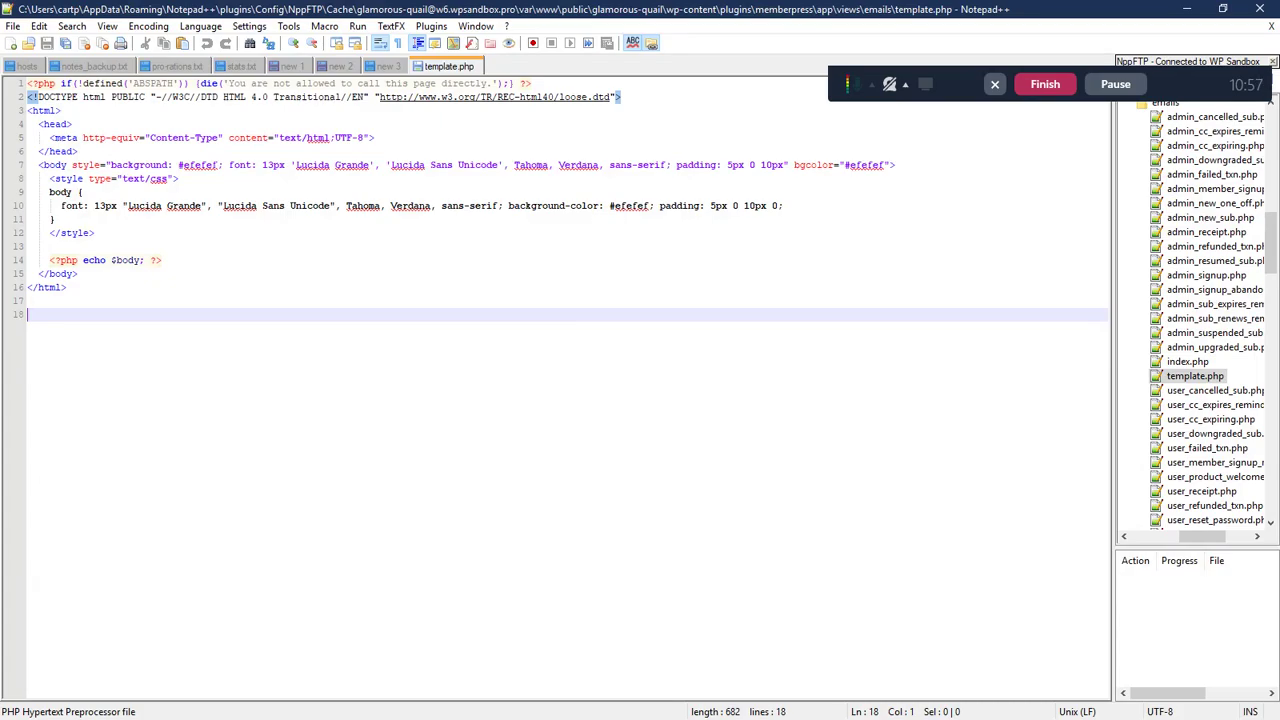
{"action": "double_click", "coordinate": [200, 165]}
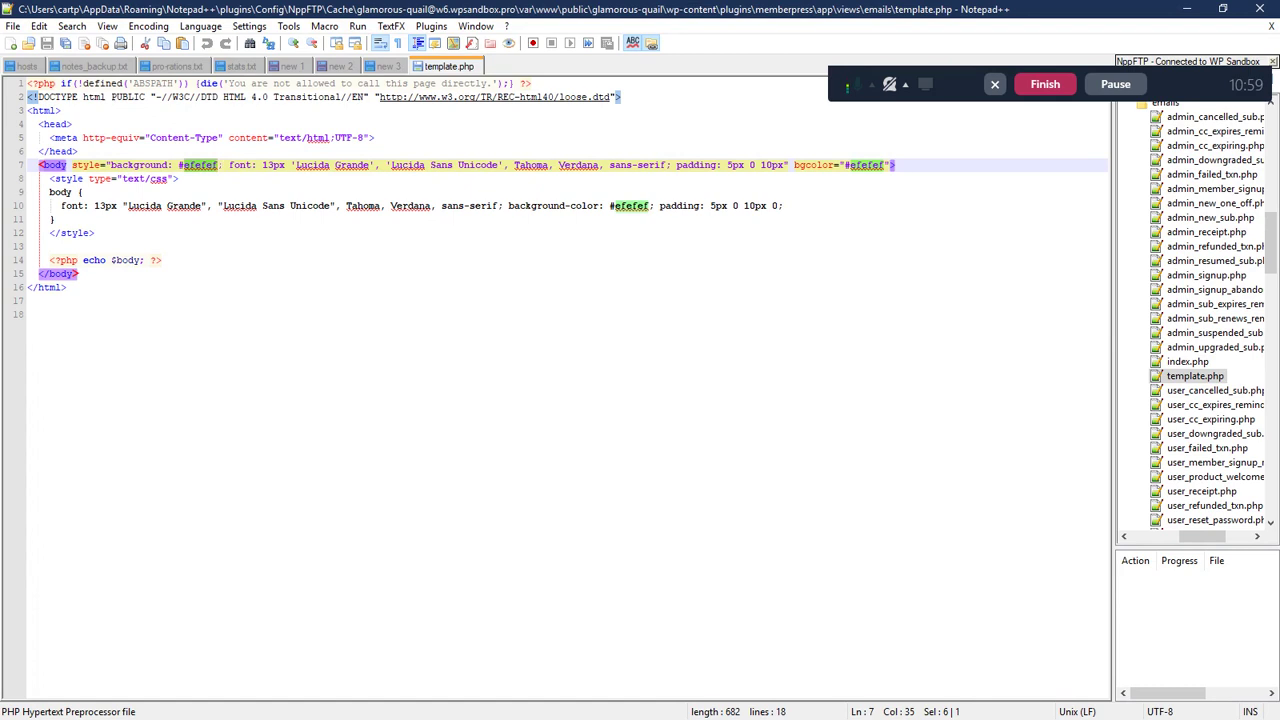
{"action": "type", "text": "e7aaaa"}
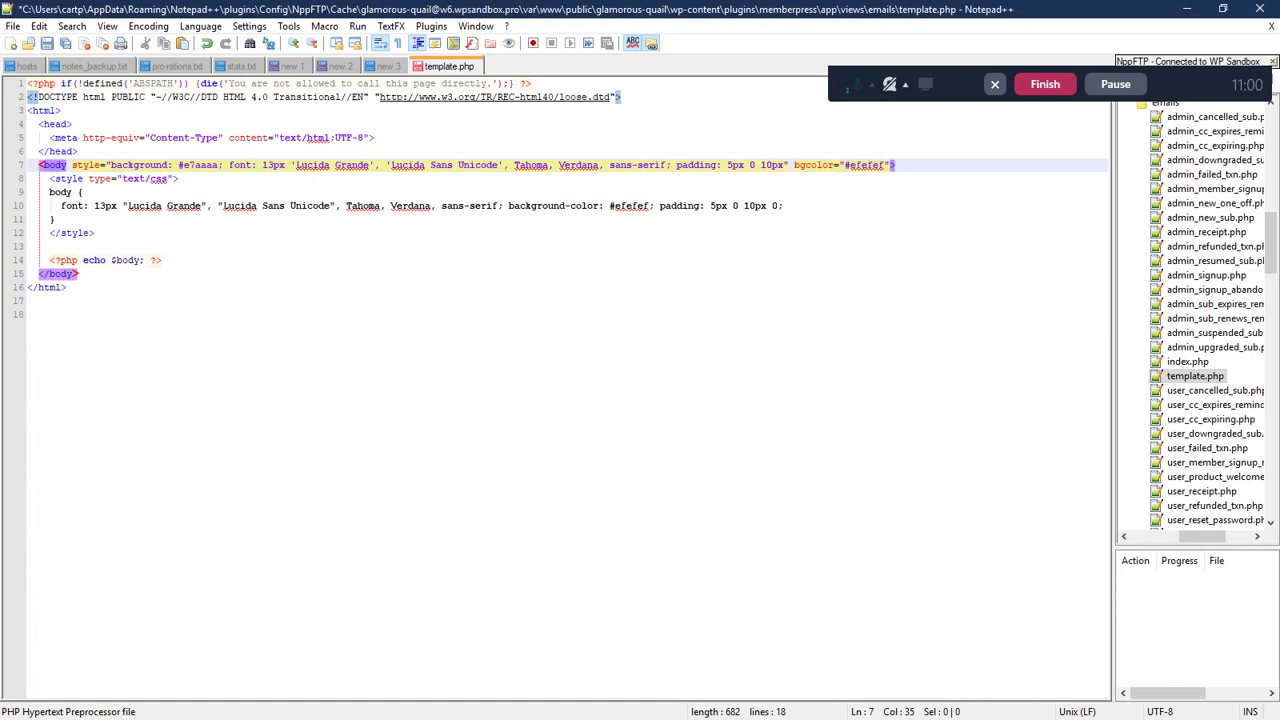
{"action": "double_click", "coordinate": [870, 167]}
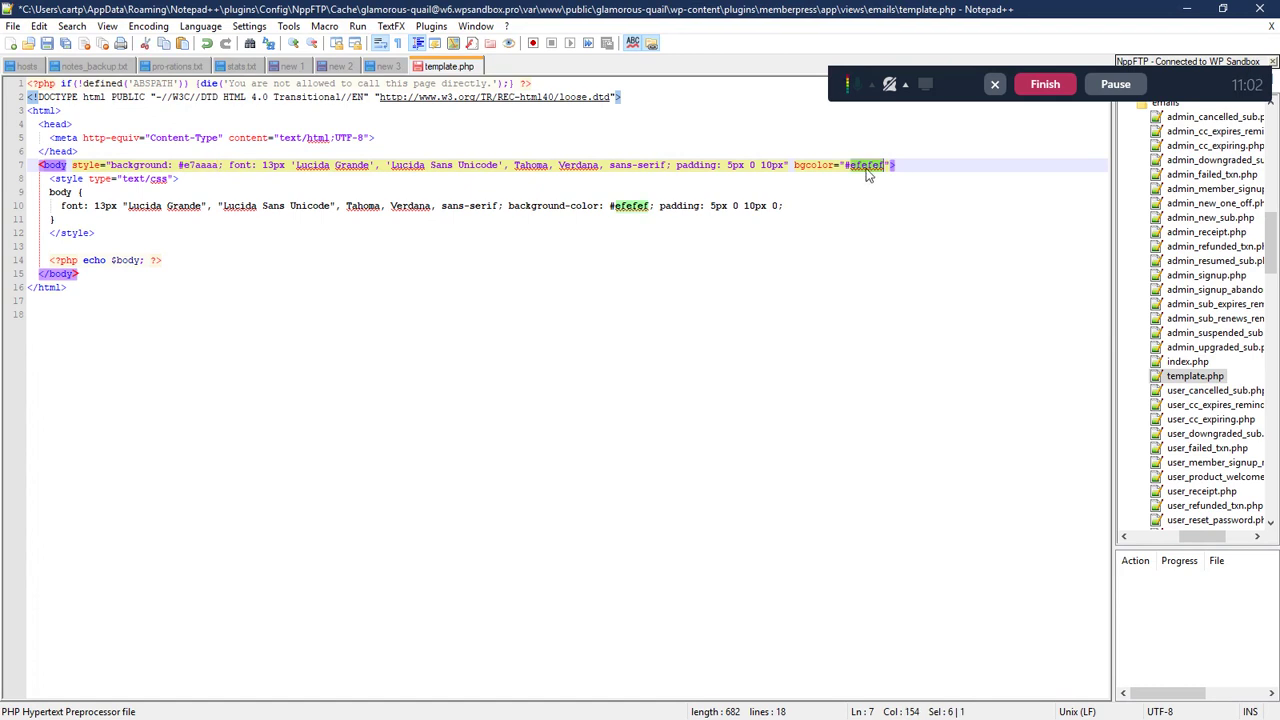
{"action": "key", "text": "ctrl+v"}
{"action": "double_click", "coordinate": [628, 206]}
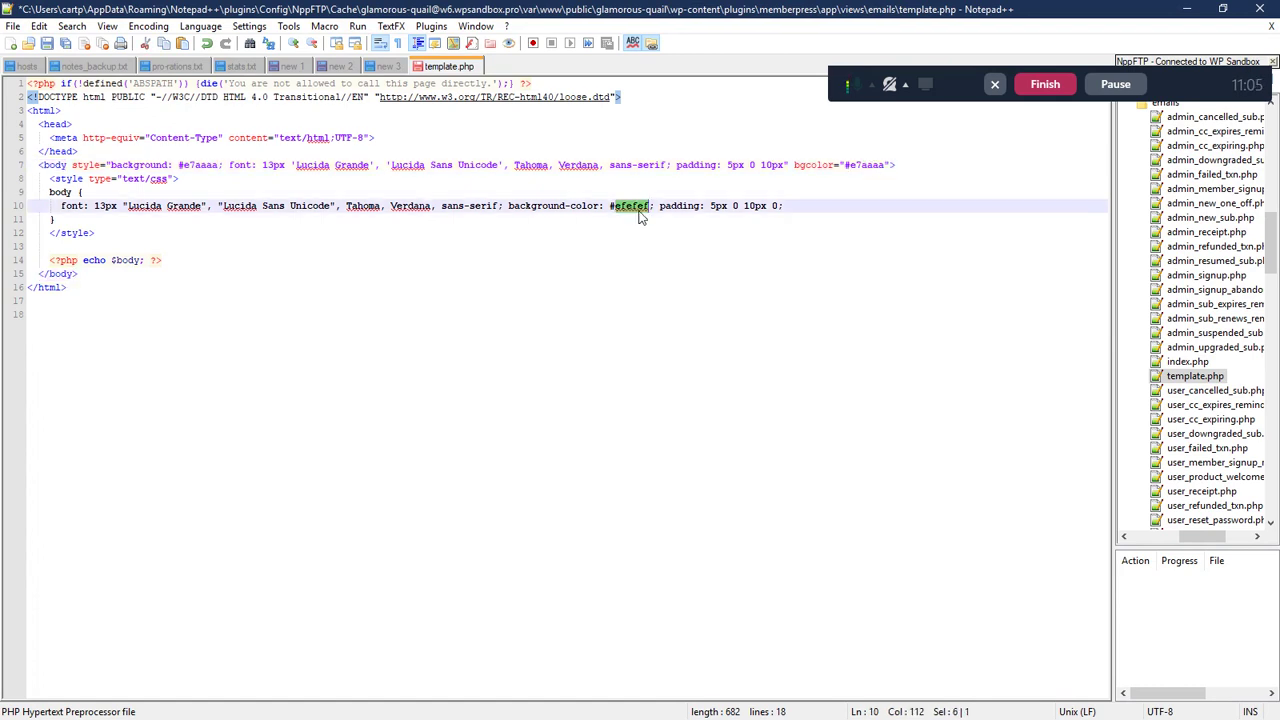
{"action": "key", "text": "ctrl+v"}
{"action": "left_click", "coordinate": [28, 314]}
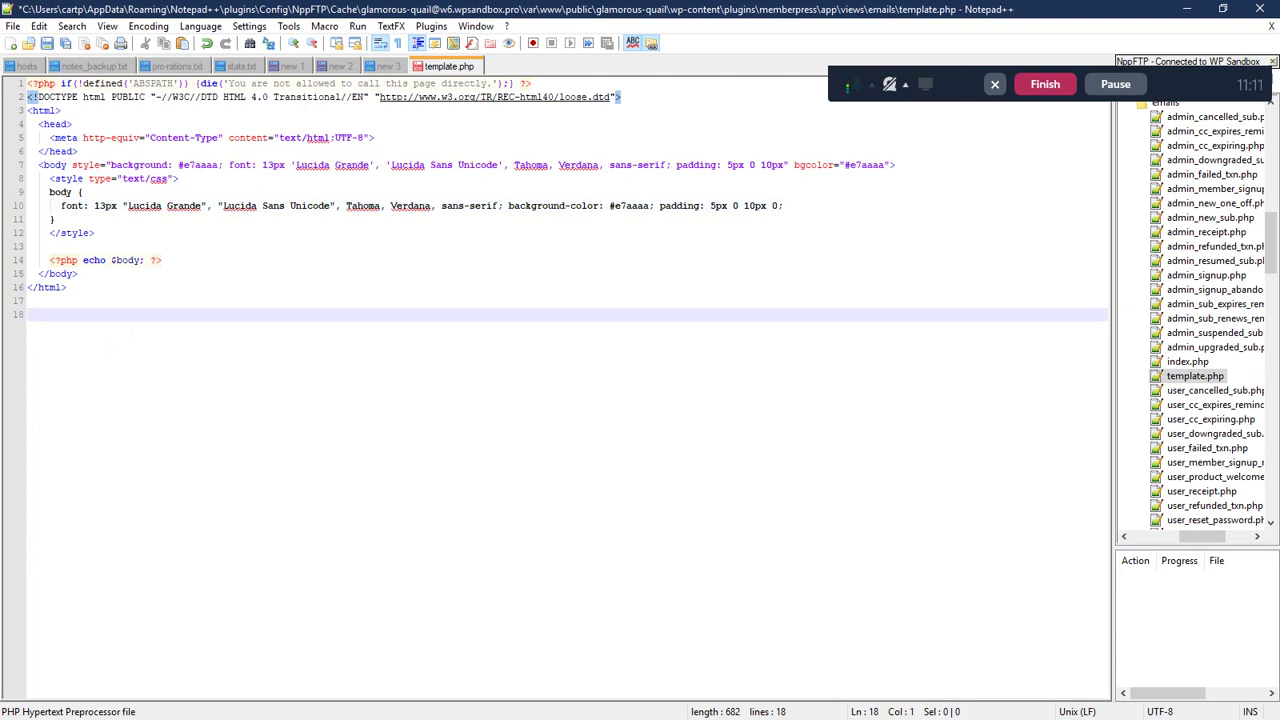
- Expand the server's wp-content themes folder in the FTP tree, then go back to the browser
{"action": "left_click", "coordinate": [1189, 381]}
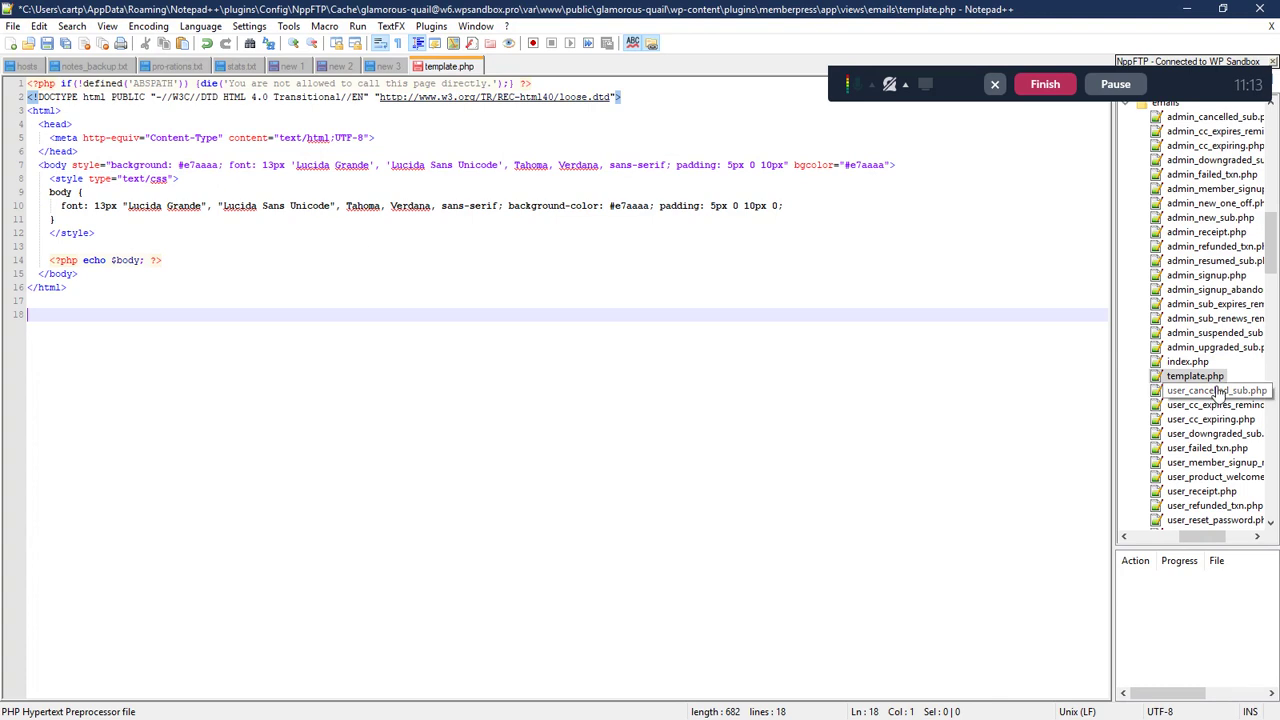
{"action": "scroll", "coordinate": [1170, 330], "scroll_direction": "up", "scroll_amount": 6}
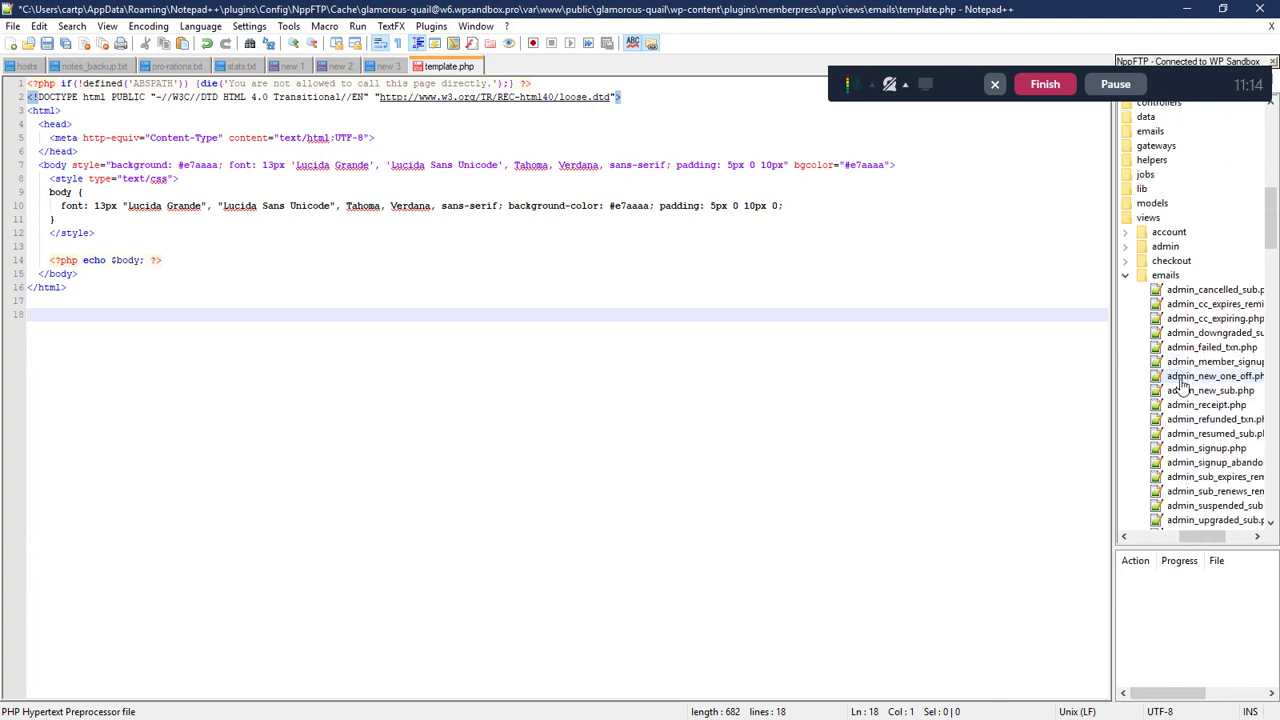
{"action": "scroll", "coordinate": [1150, 285], "scroll_direction": "up", "scroll_amount": 2}
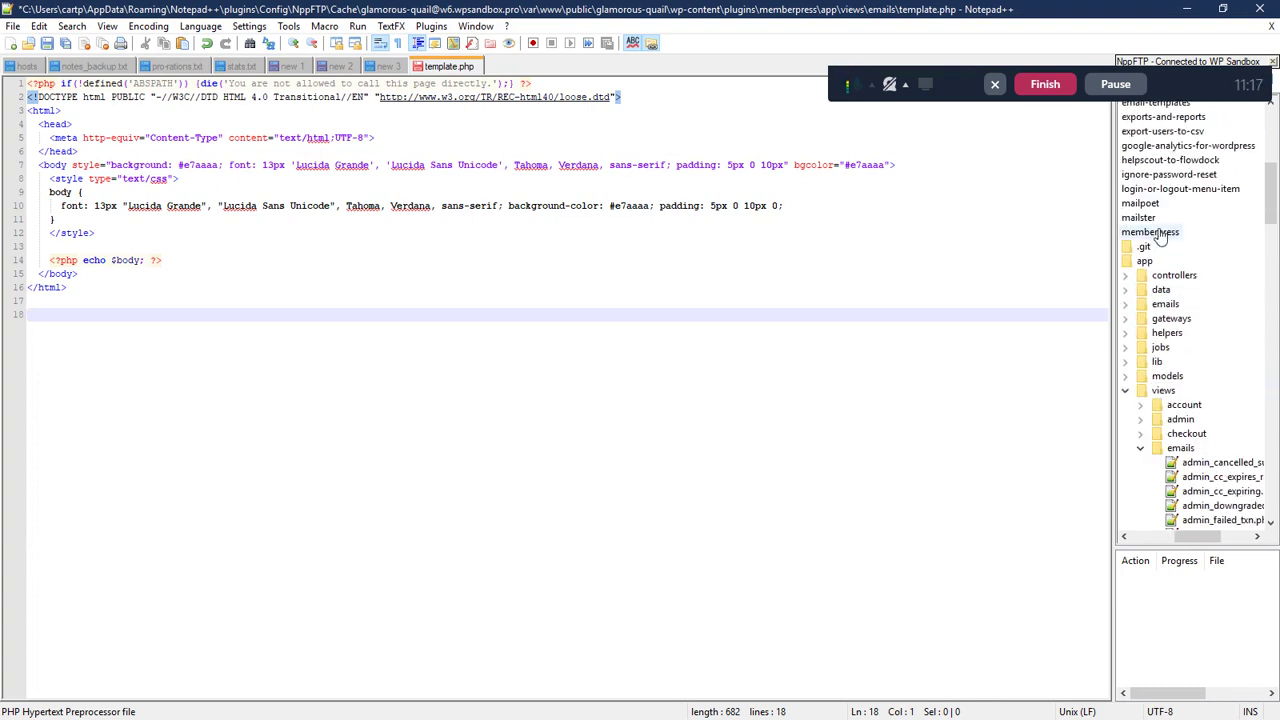
{"action": "scroll", "coordinate": [1150, 270], "scroll_direction": "up", "scroll_amount": 15}
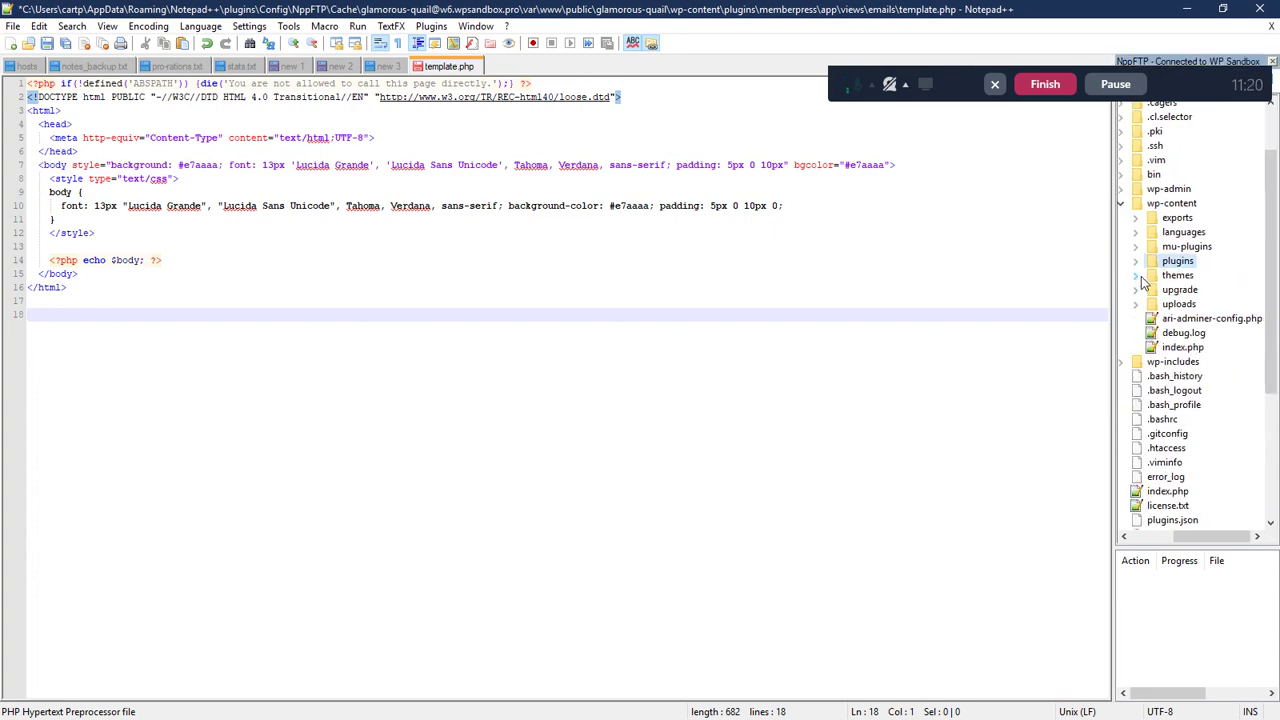
{"action": "left_click", "coordinate": [1138, 277]}
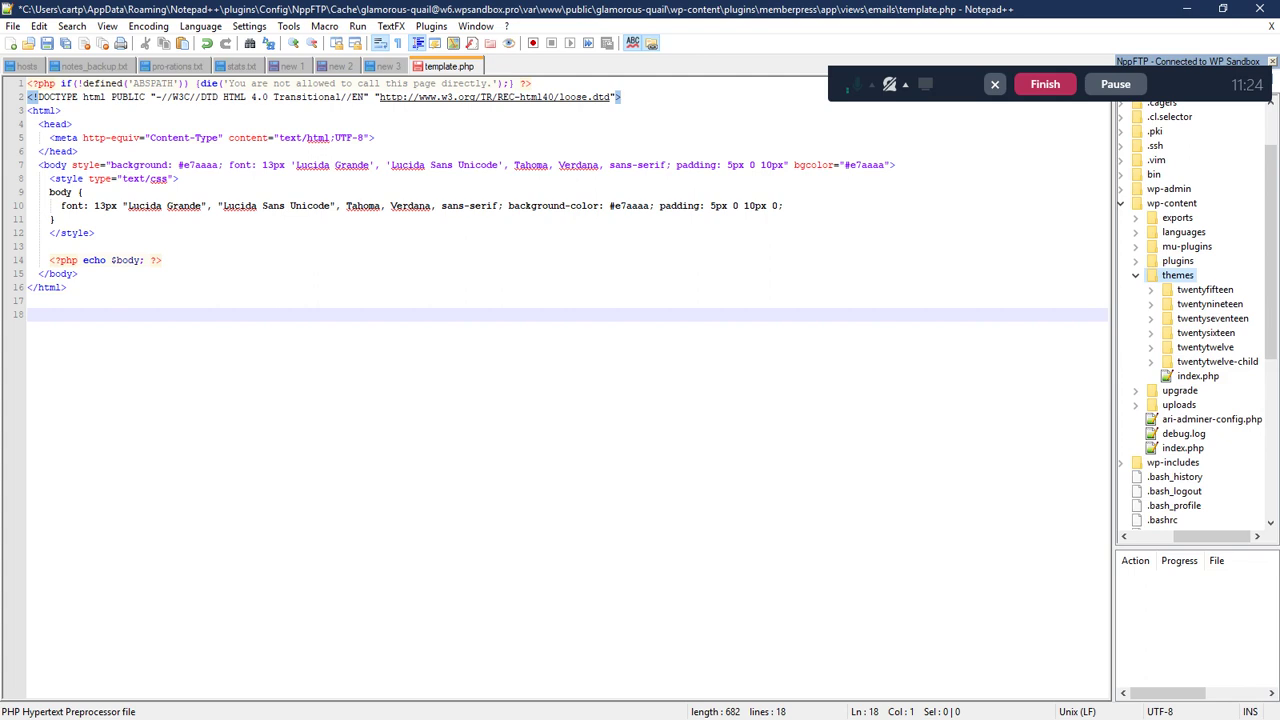
{"action": "key", "text": "alt+Tab"}
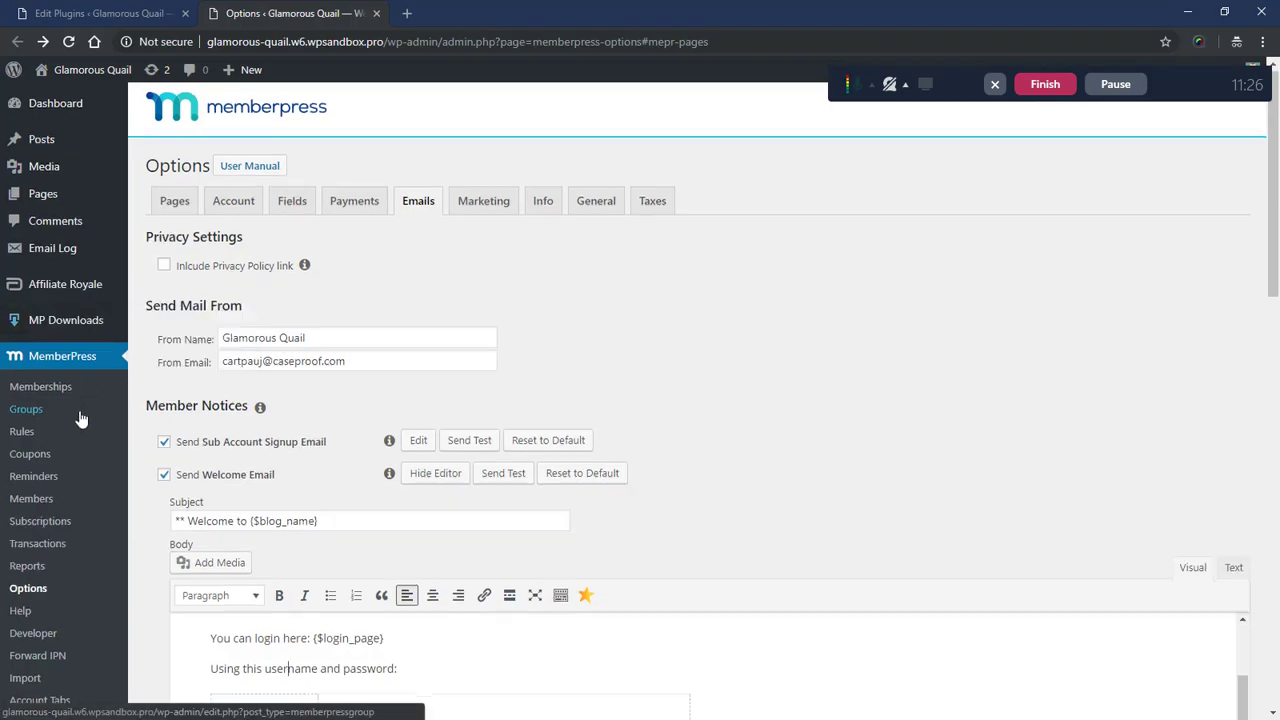
- Check on Appearance > Themes that Twenty Twelve is active, then go back to Notepad++
{"action": "scroll", "coordinate": [81, 418], "scroll_direction": "down", "scroll_amount": 3}
{"action": "middle_click", "coordinate": [57, 523]}
{"action": "left_click", "coordinate": [454, 10]}
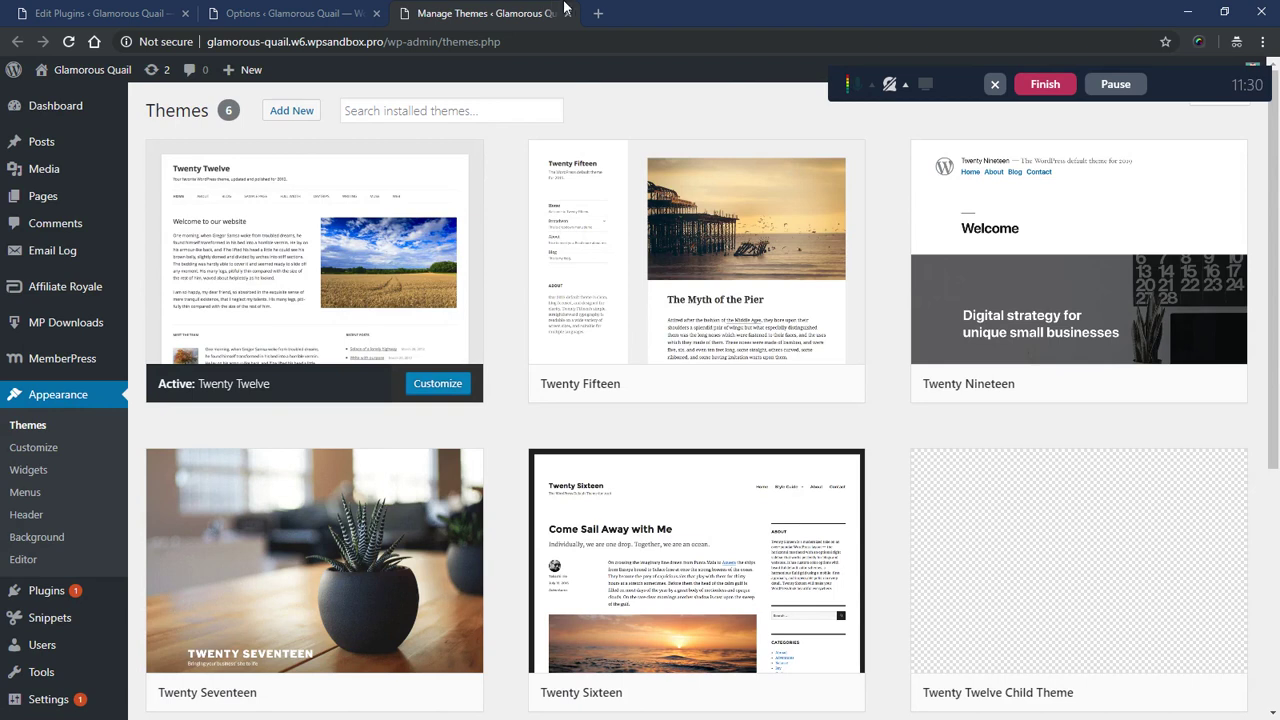
{"action": "left_click", "coordinate": [567, 13]}
{"action": "left_click", "coordinate": [1187, 11]}
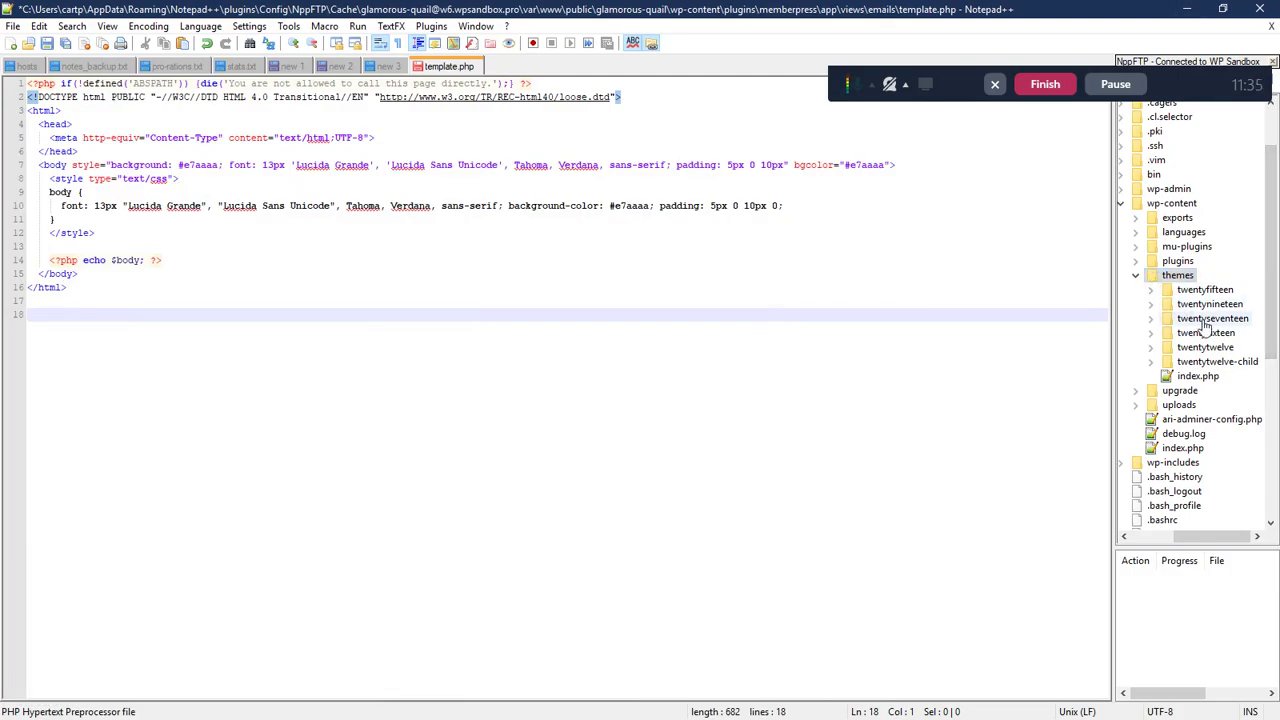
- Create a 'memberpress' folder inside the twentytwelve theme folder on the server
{"action": "left_click", "coordinate": [1150, 348]}
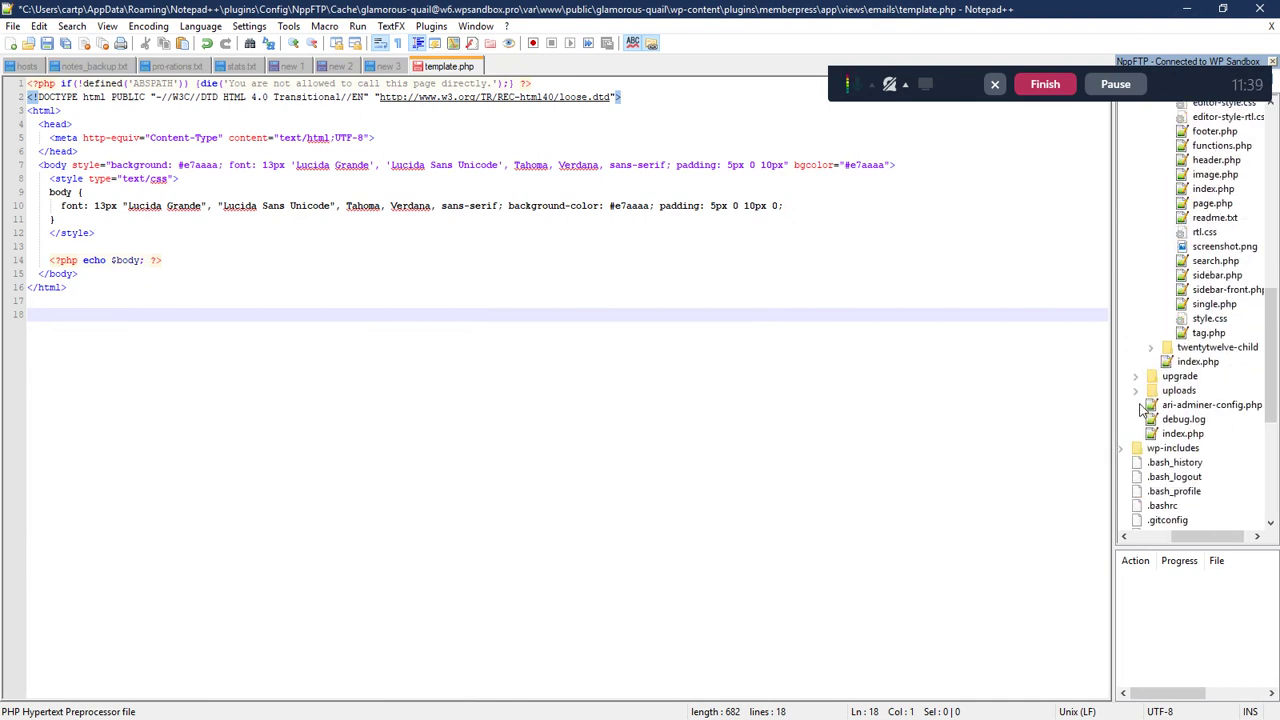
{"action": "scroll", "coordinate": [1155, 425], "scroll_direction": "down", "scroll_amount": 4}
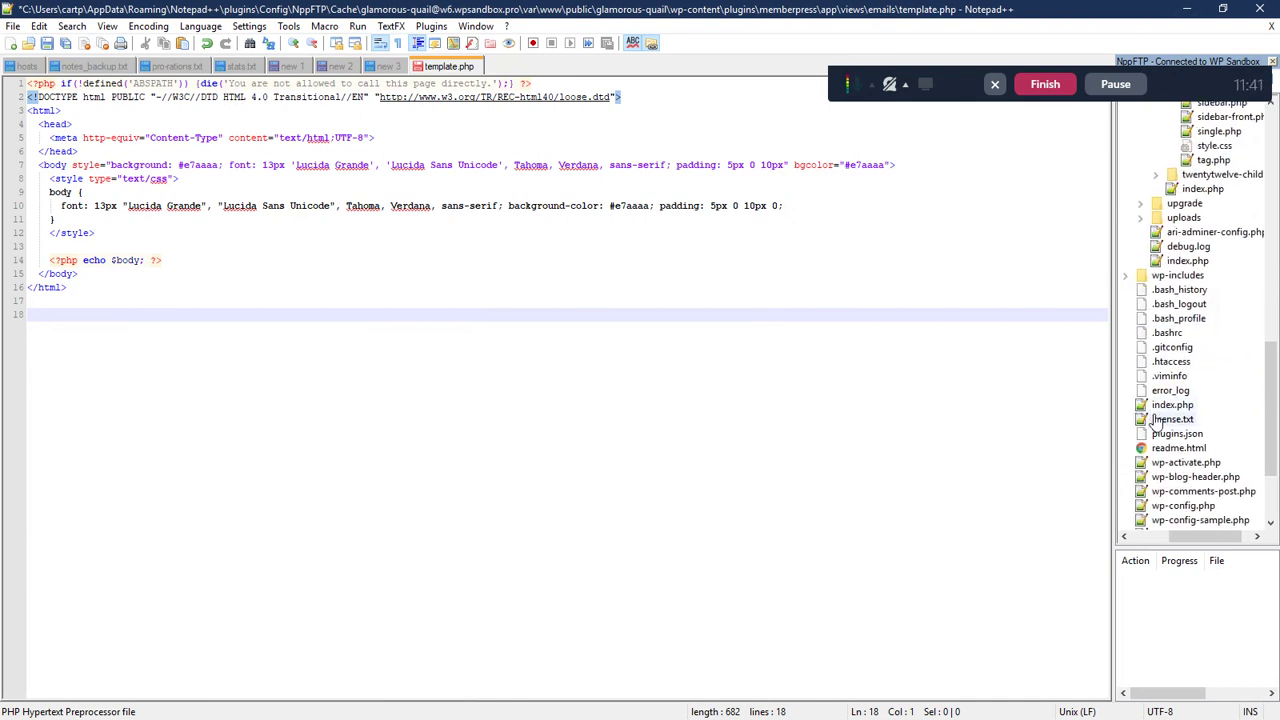
{"action": "scroll", "coordinate": [1143, 400], "scroll_direction": "up", "scroll_amount": 15}
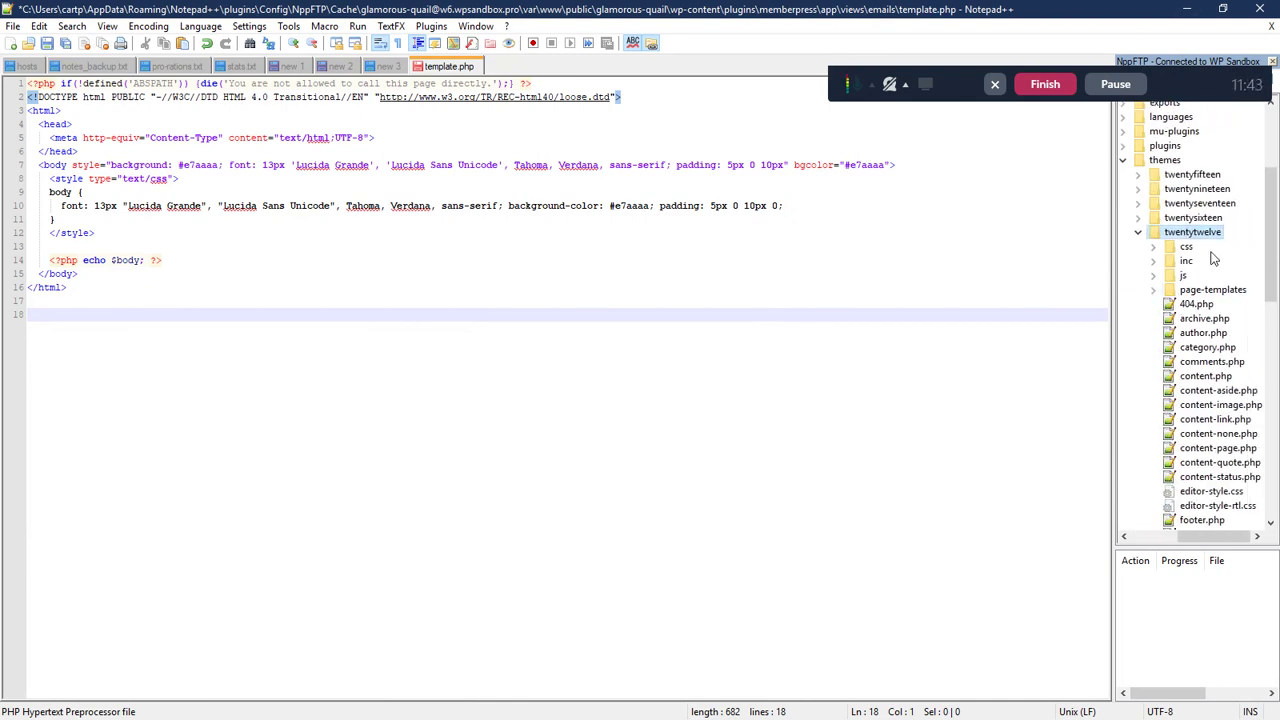
{"action": "left_click", "coordinate": [1139, 234]}
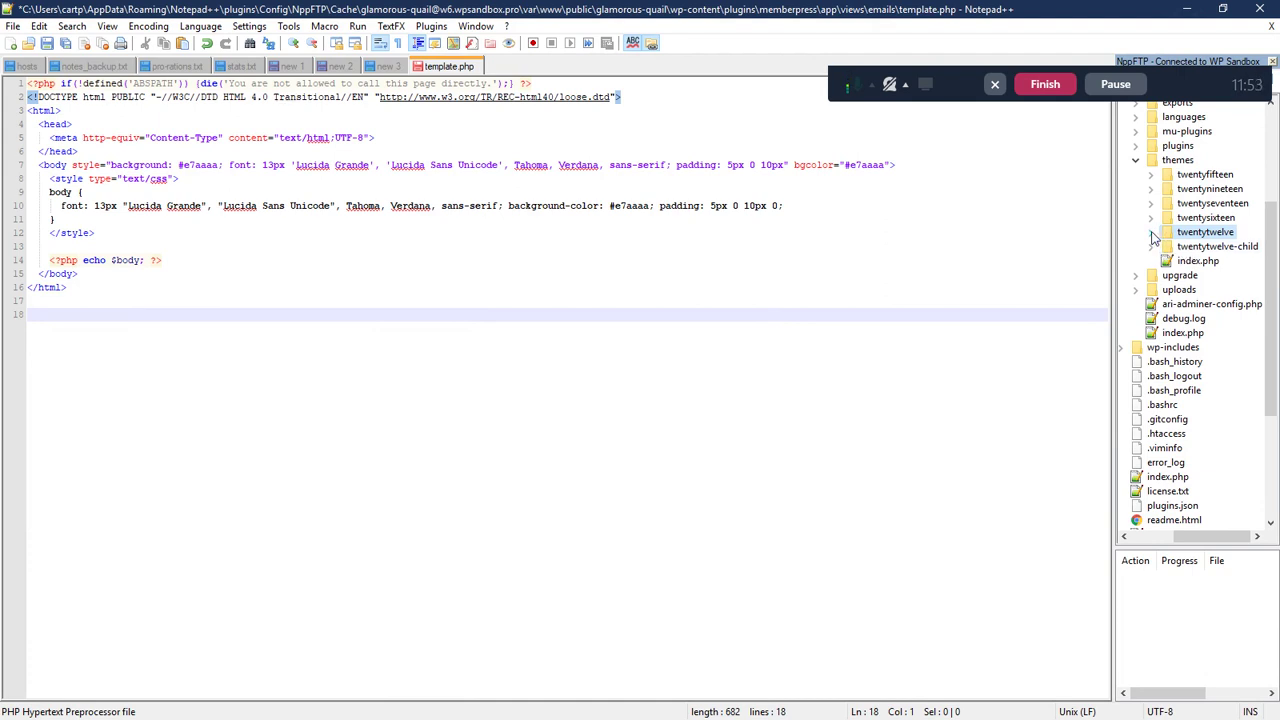
{"action": "left_click", "coordinate": [1152, 232]}
{"action": "scroll", "coordinate": [1156, 232], "scroll_direction": "up", "scroll_amount": 2}
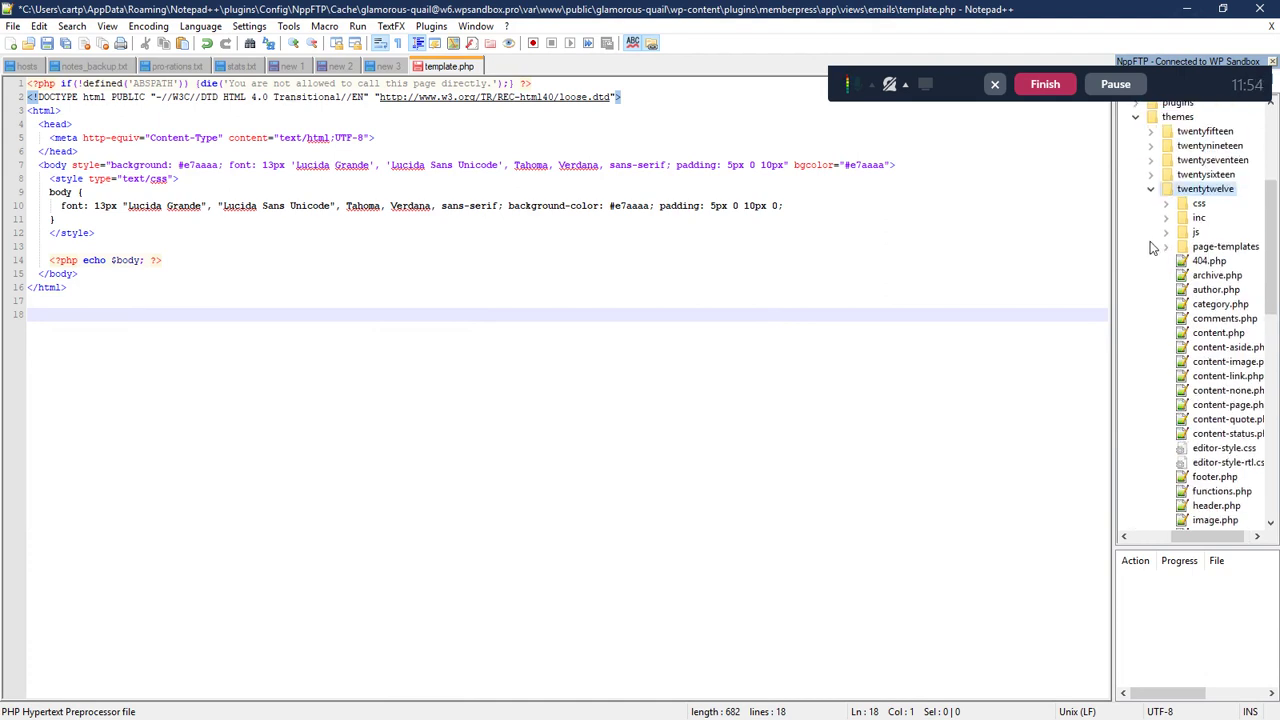
{"action": "right_click", "coordinate": [1187, 195]}
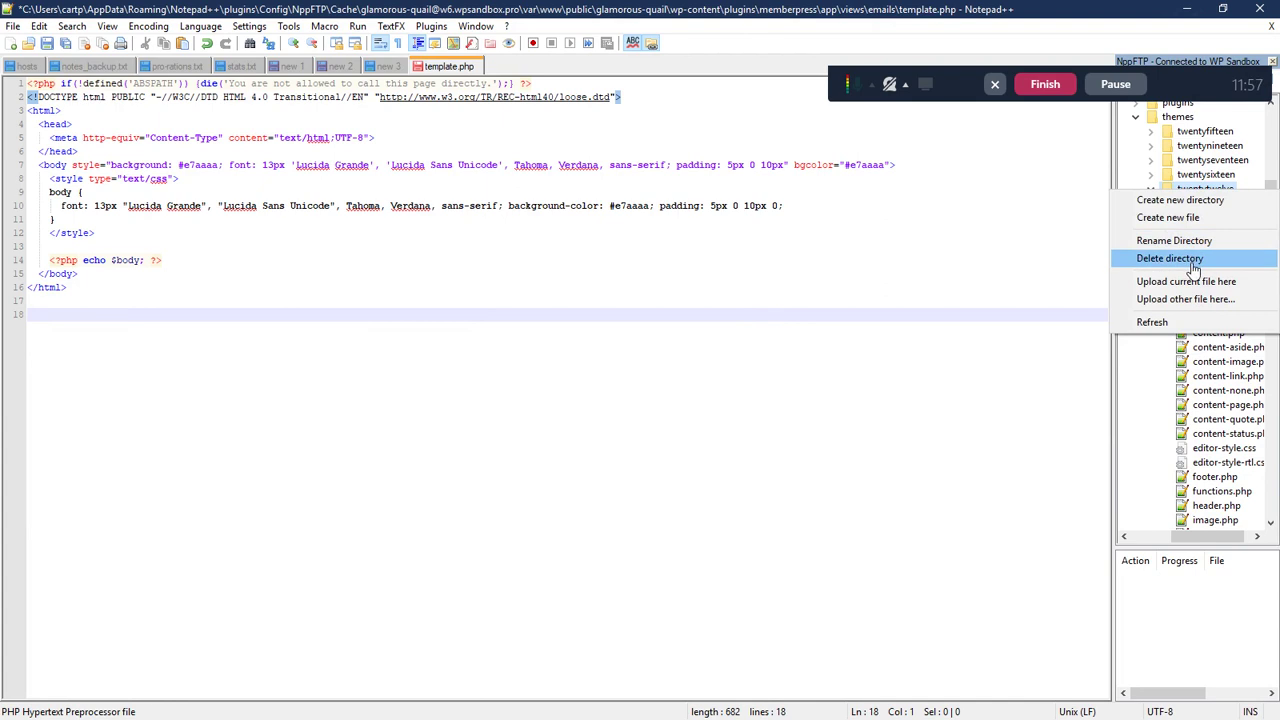
{"action": "left_click", "coordinate": [1190, 202]}
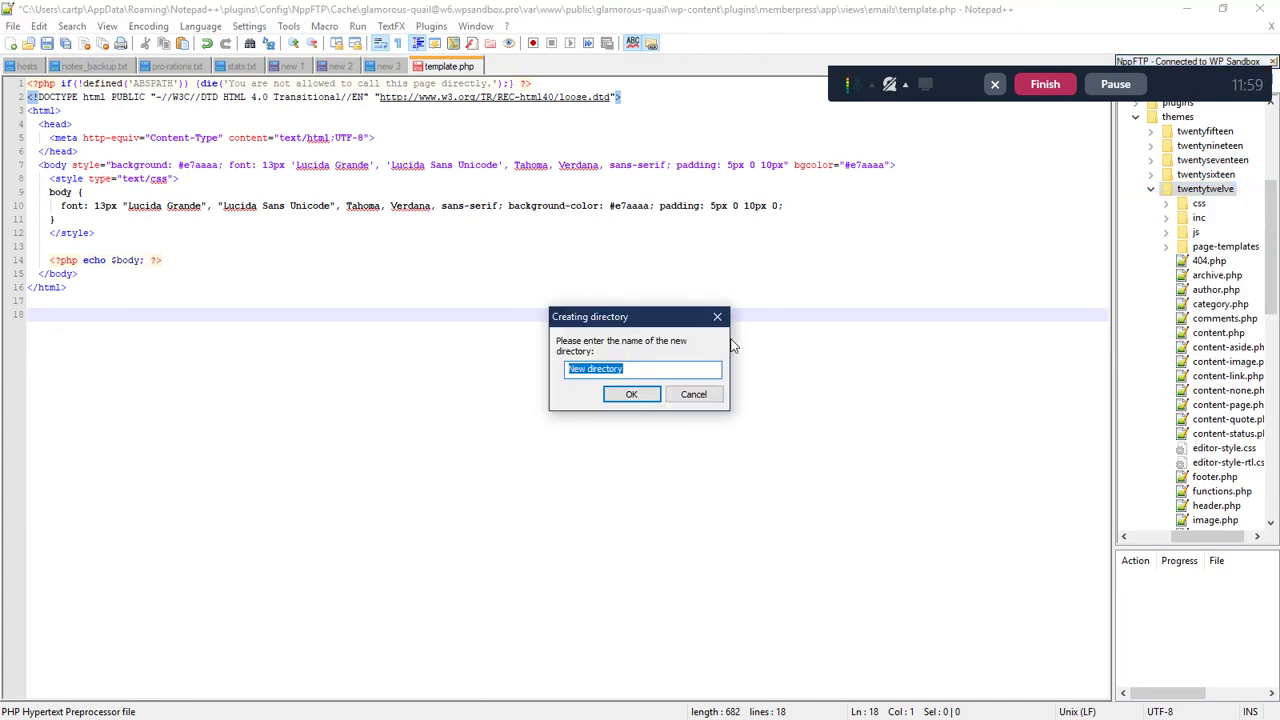
{"action": "type", "text": "memberpress"}
{"action": "key", "text": "Return"}
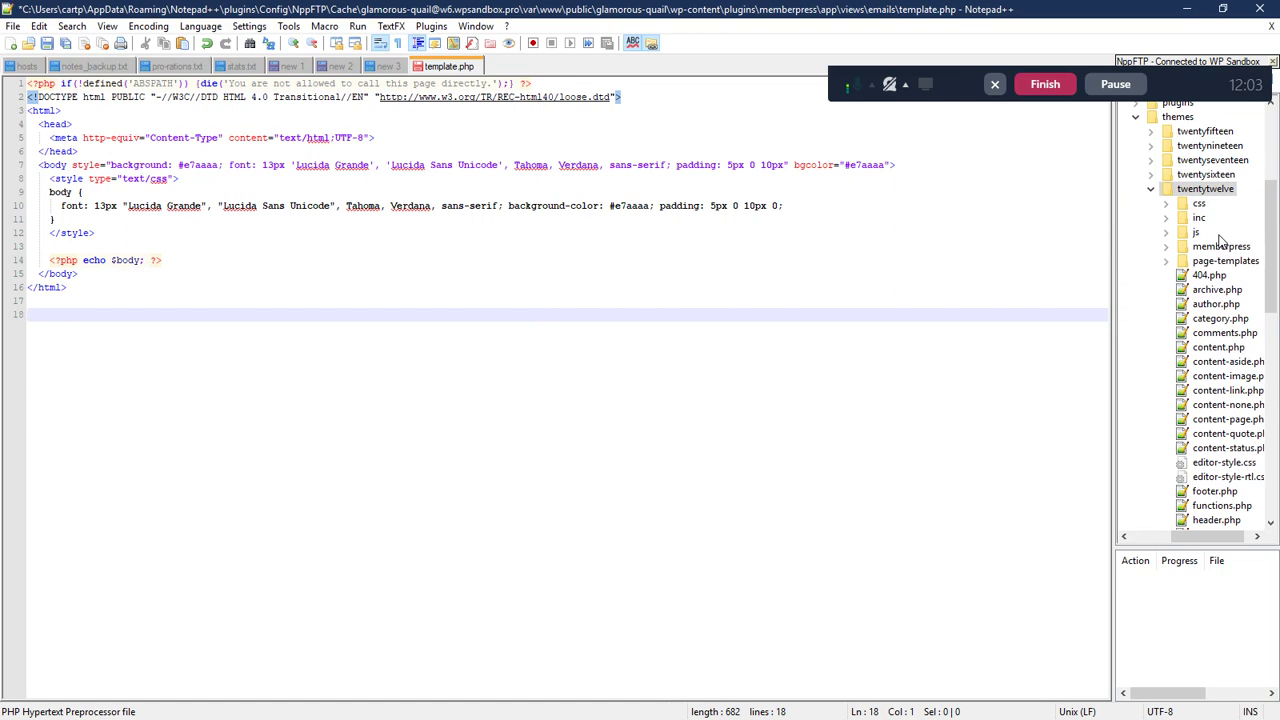
- Add an 'emails' subfolder in memberpress and upload the current template.php into it
{"action": "right_click", "coordinate": [1212, 247]}
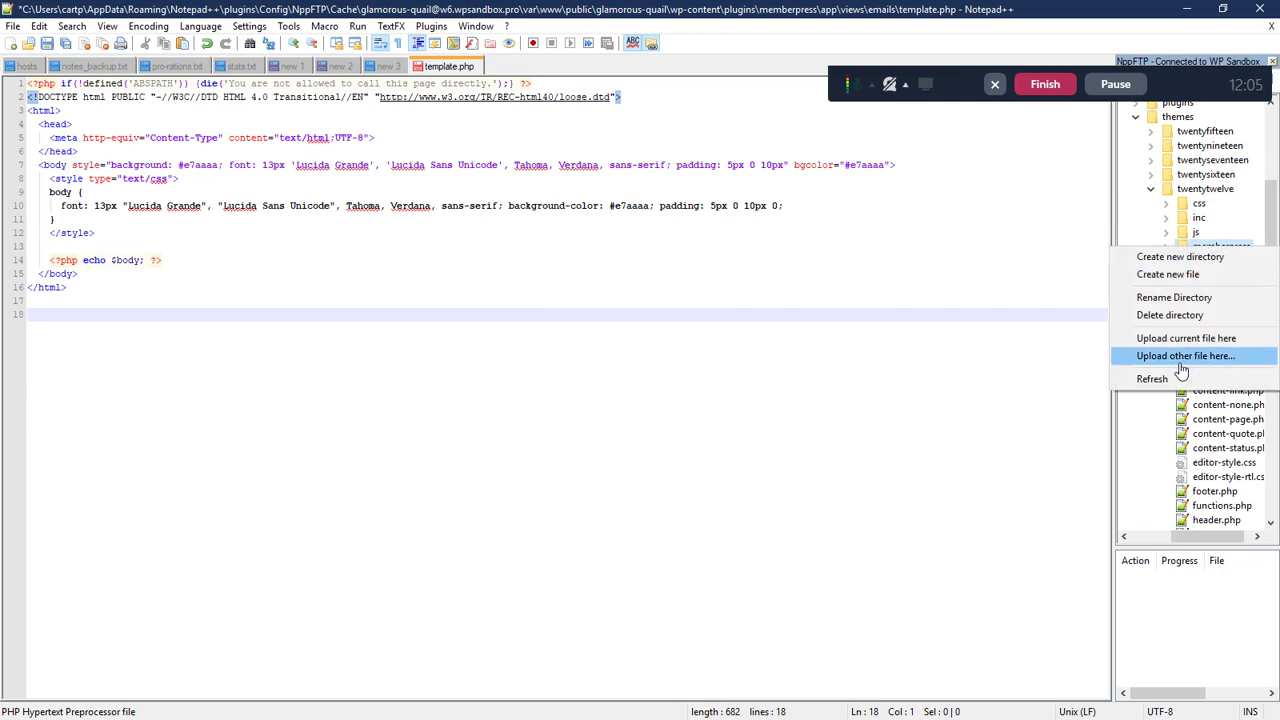
{"action": "left_click", "coordinate": [1180, 257]}
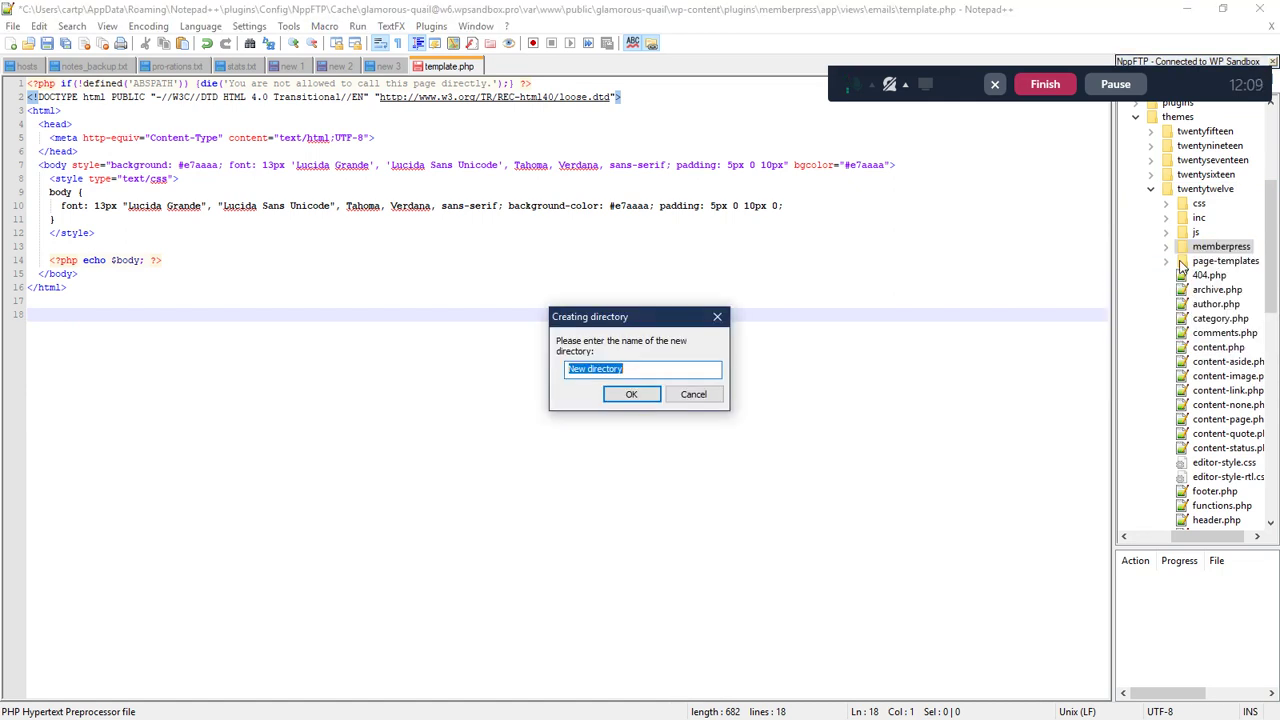
{"action": "type", "text": "emails"}
{"action": "key", "text": "Return"}
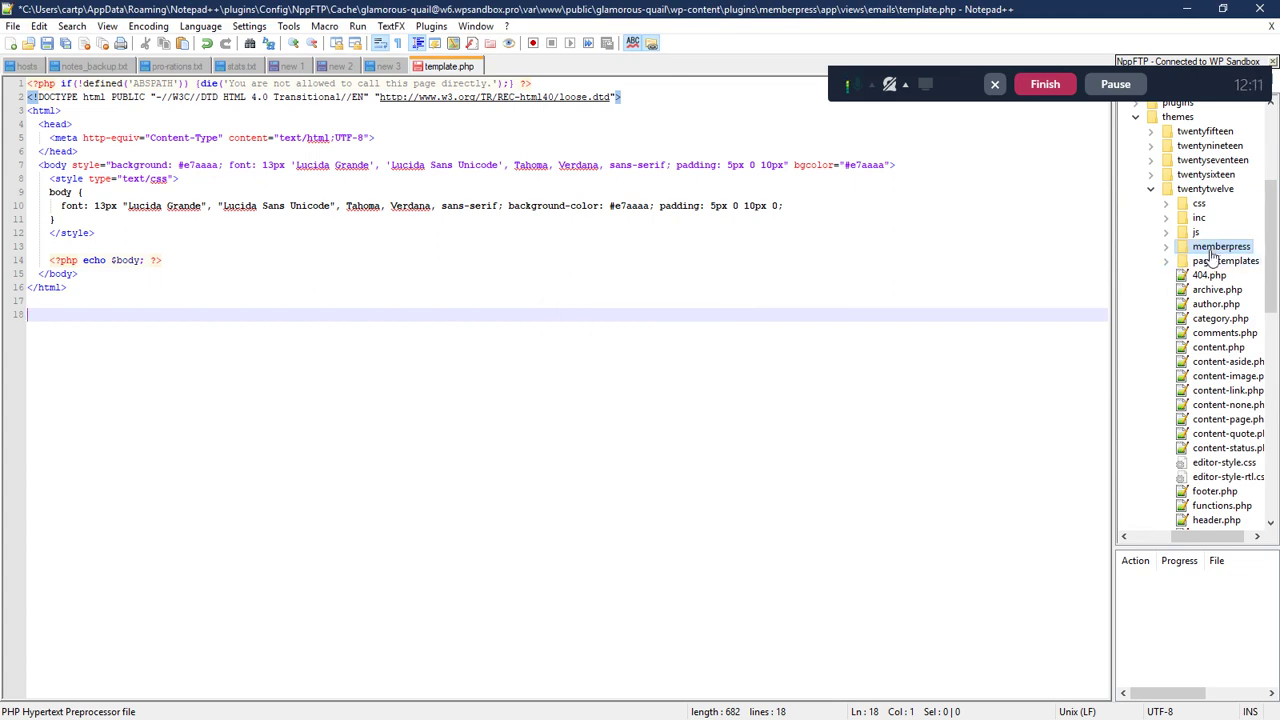
{"action": "right_click", "coordinate": [1218, 262]}
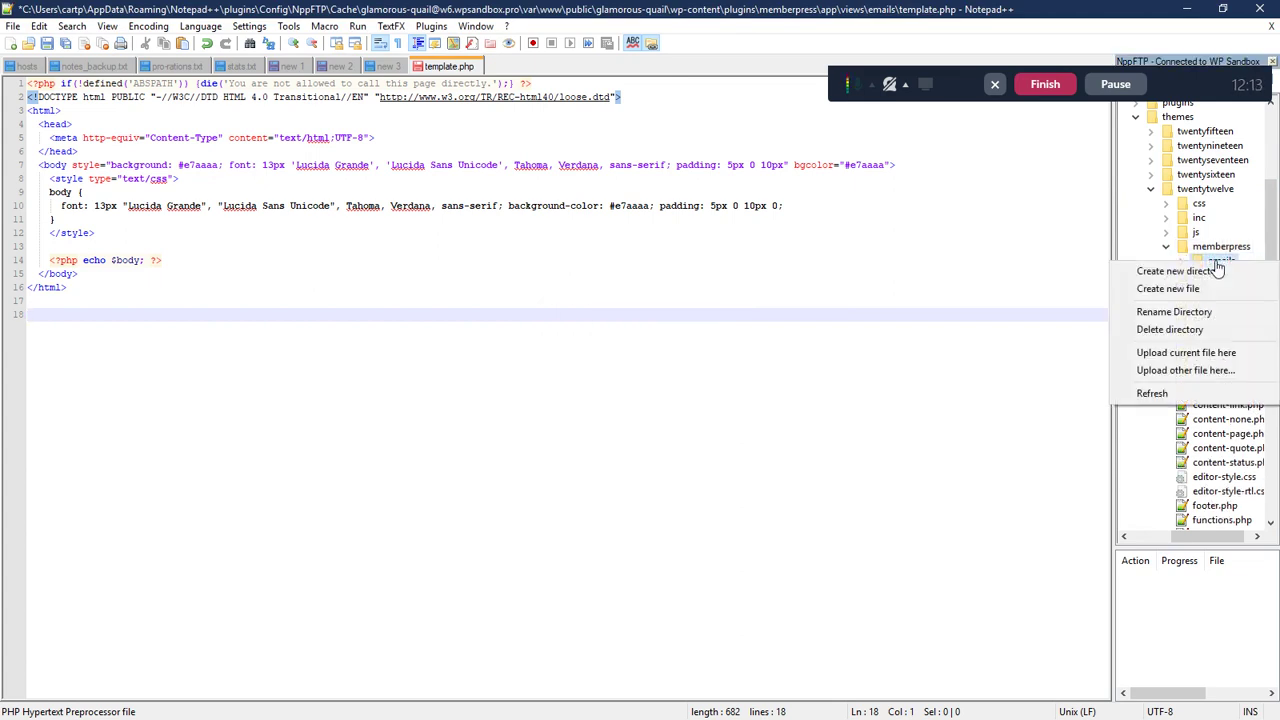
{"action": "left_click", "coordinate": [1189, 352]}
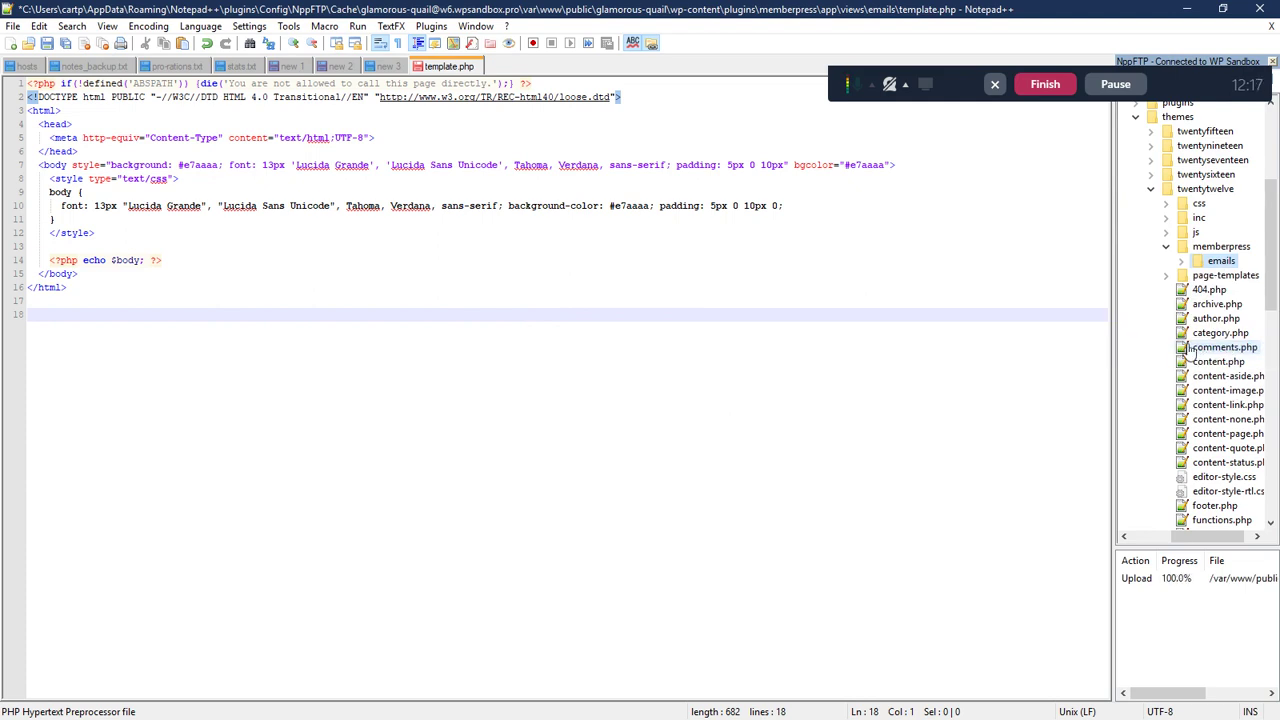
- Open the theme's uploaded template.php, and undo the plugin copy's colour edits and close it
{"action": "left_click", "coordinate": [1182, 262]}
{"action": "double_click", "coordinate": [1235, 275]}
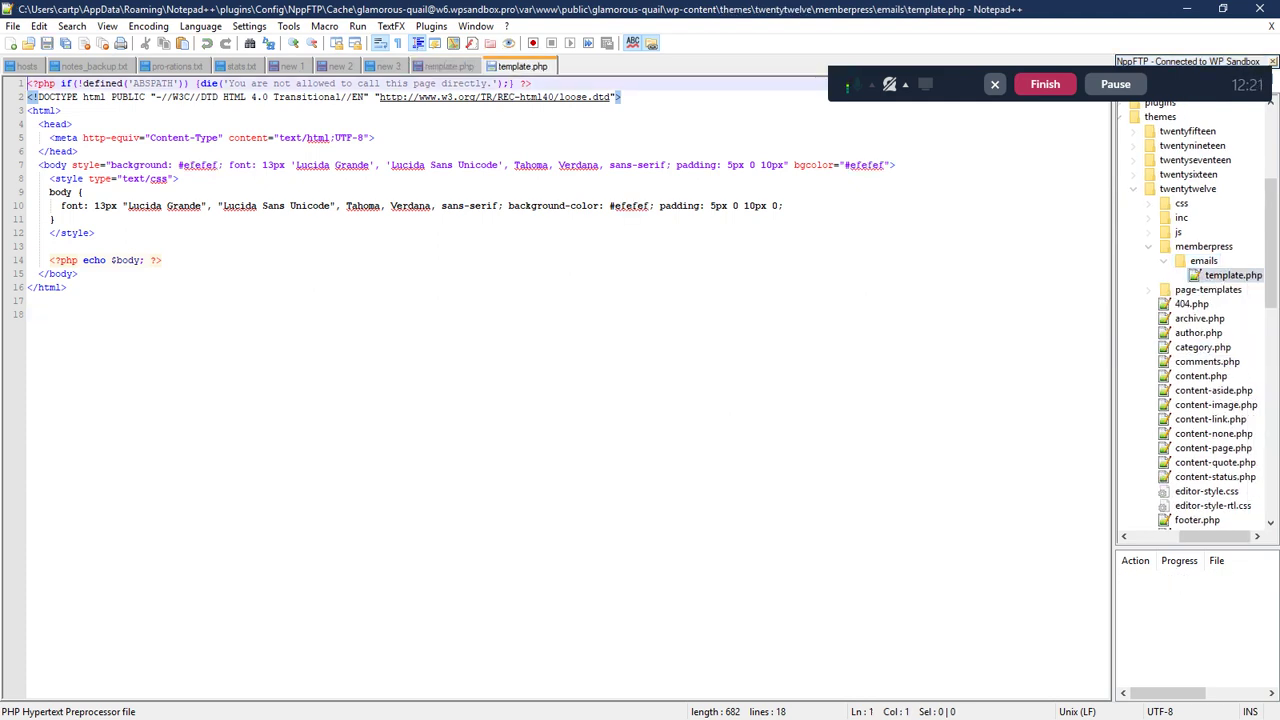
{"action": "left_click", "coordinate": [449, 67]}
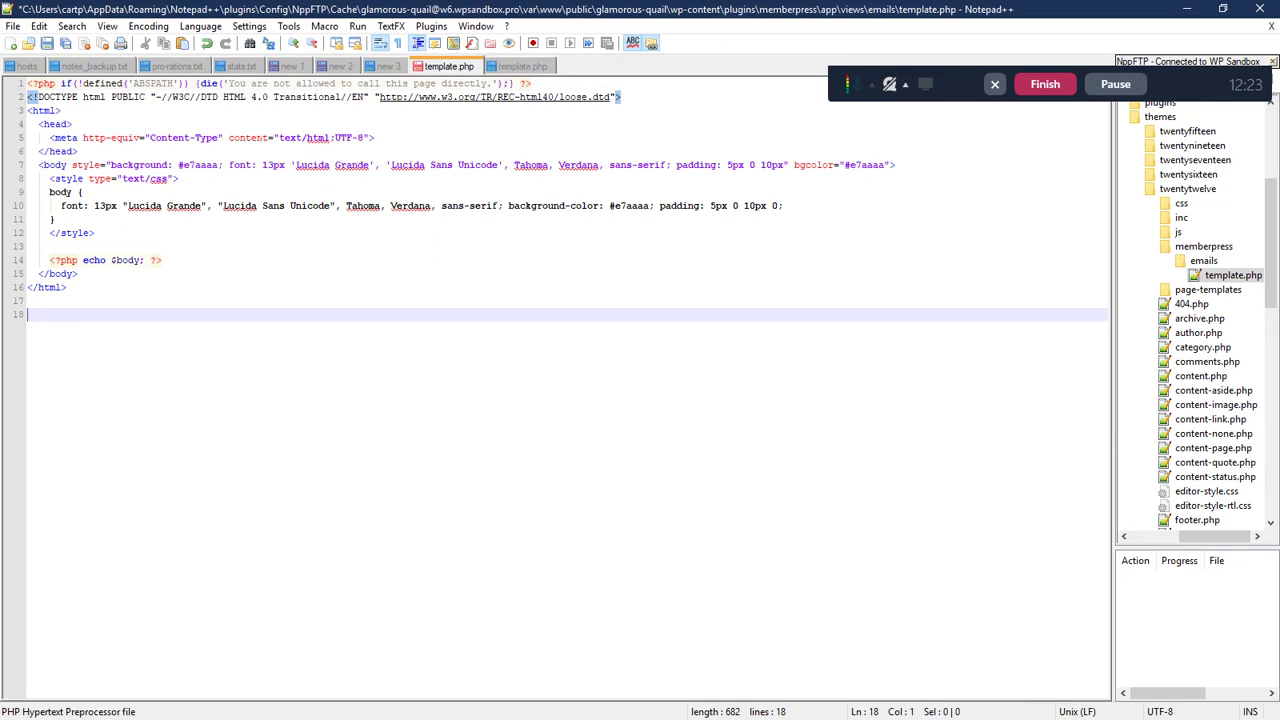
{"action": "double_click", "coordinate": [200, 165]}
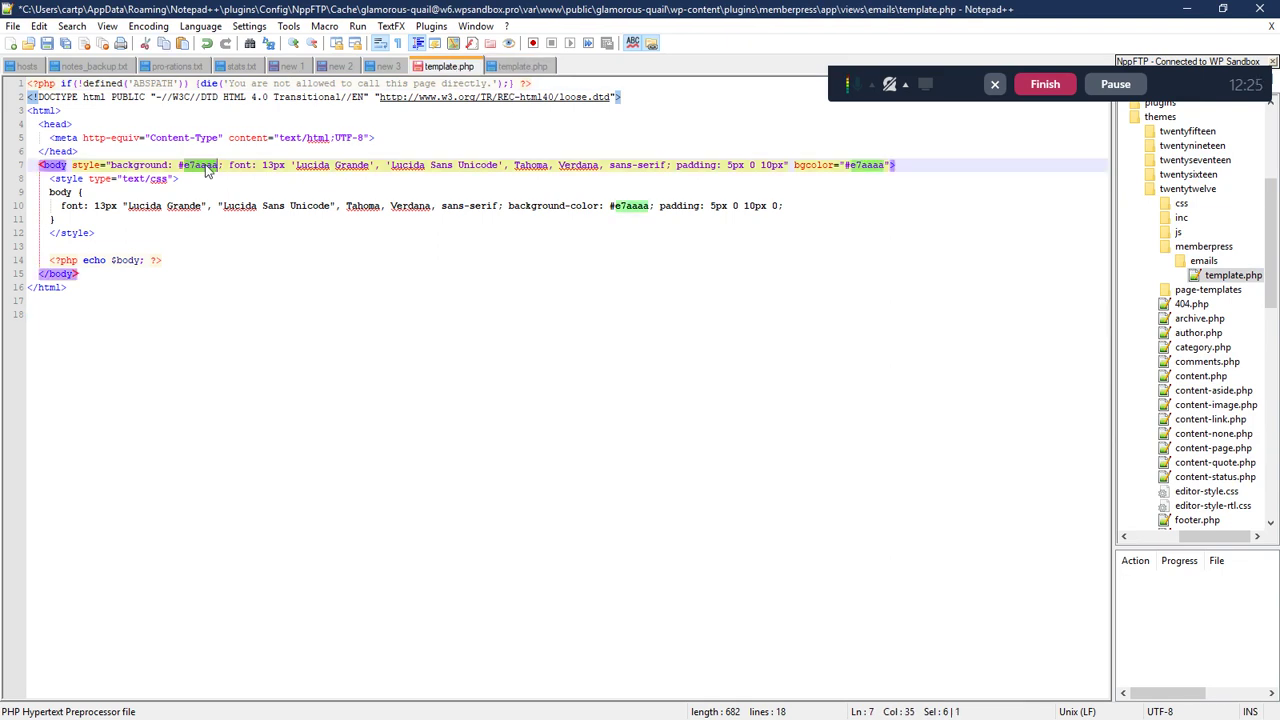
{"action": "key", "text": "ctrl+z"}
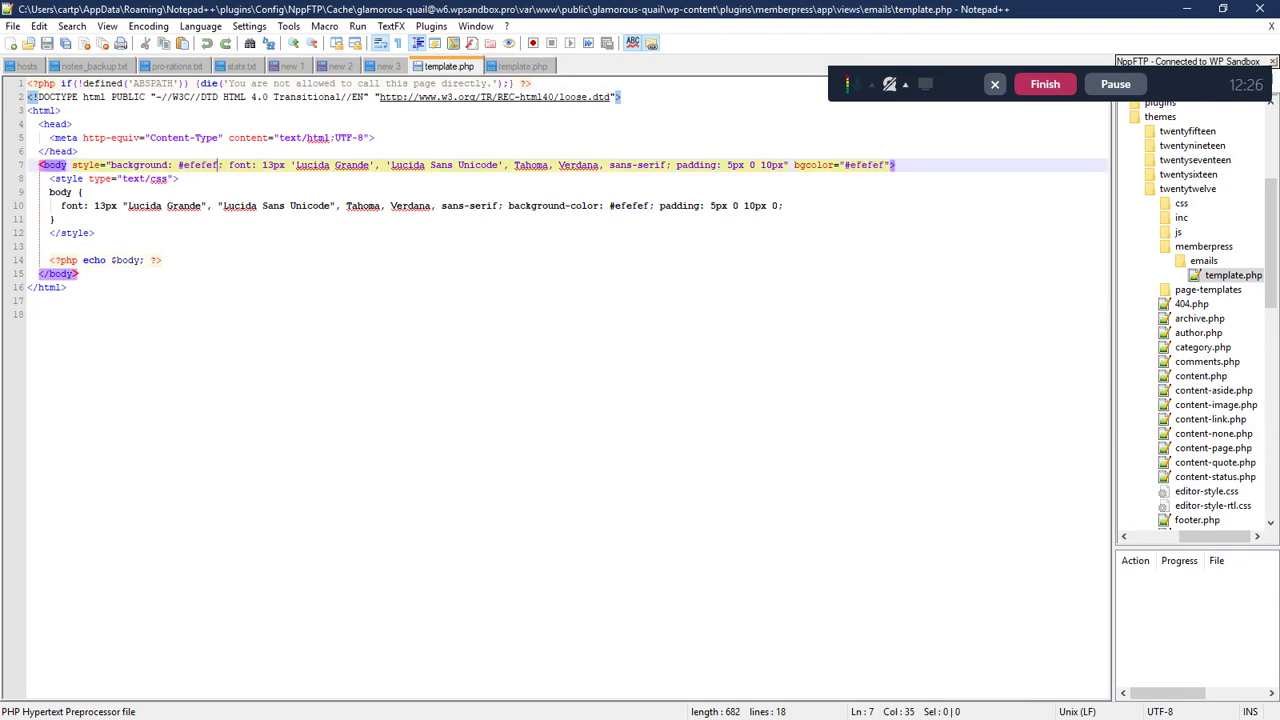
{"action": "left_click", "coordinate": [30, 314]}
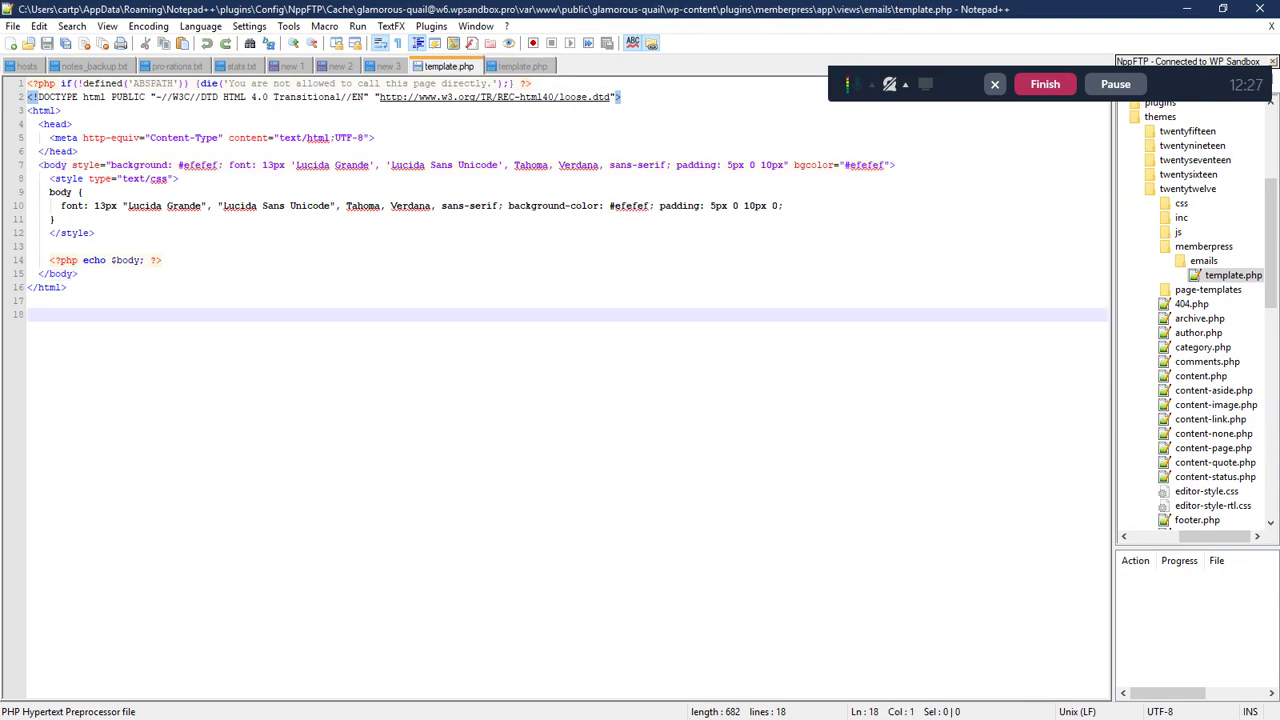
{"action": "middle_click", "coordinate": [452, 68]}
{"action": "double_click", "coordinate": [200, 166]}
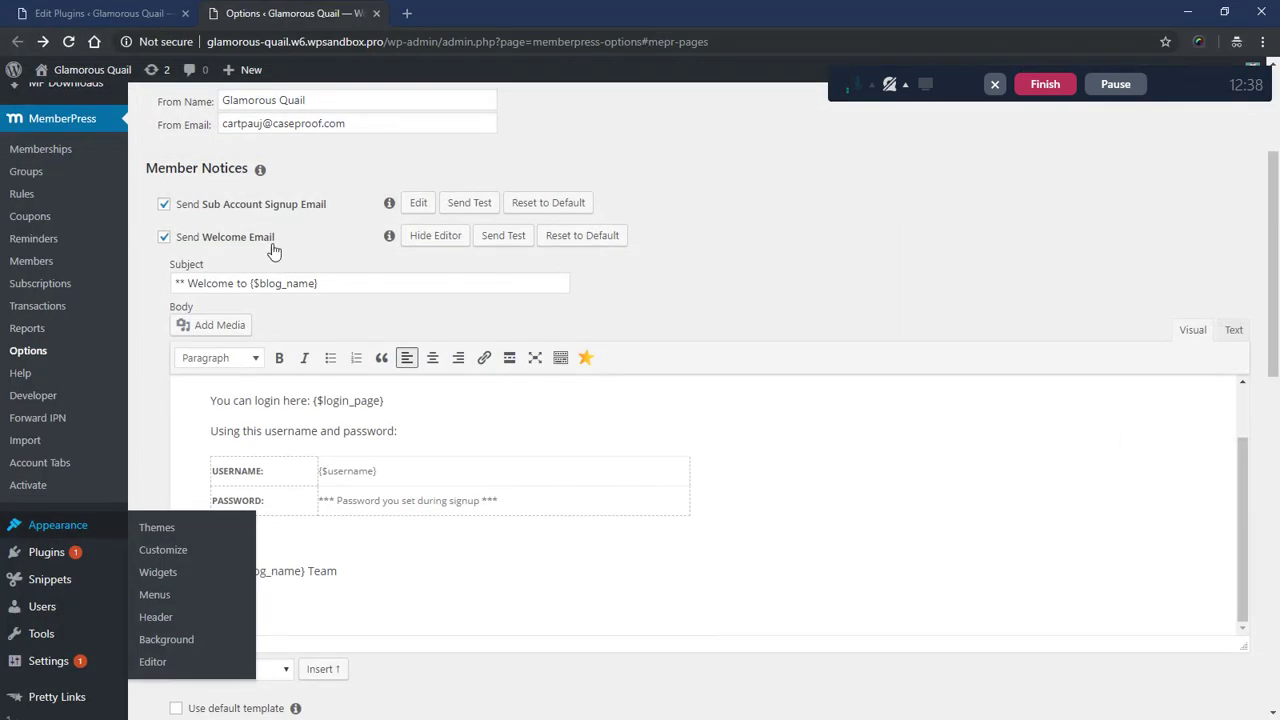
- Search 'hex color generator online' and pick the cyan #49ceda on hexcolortool.com
{"action": "left_click", "coordinate": [406, 13]}
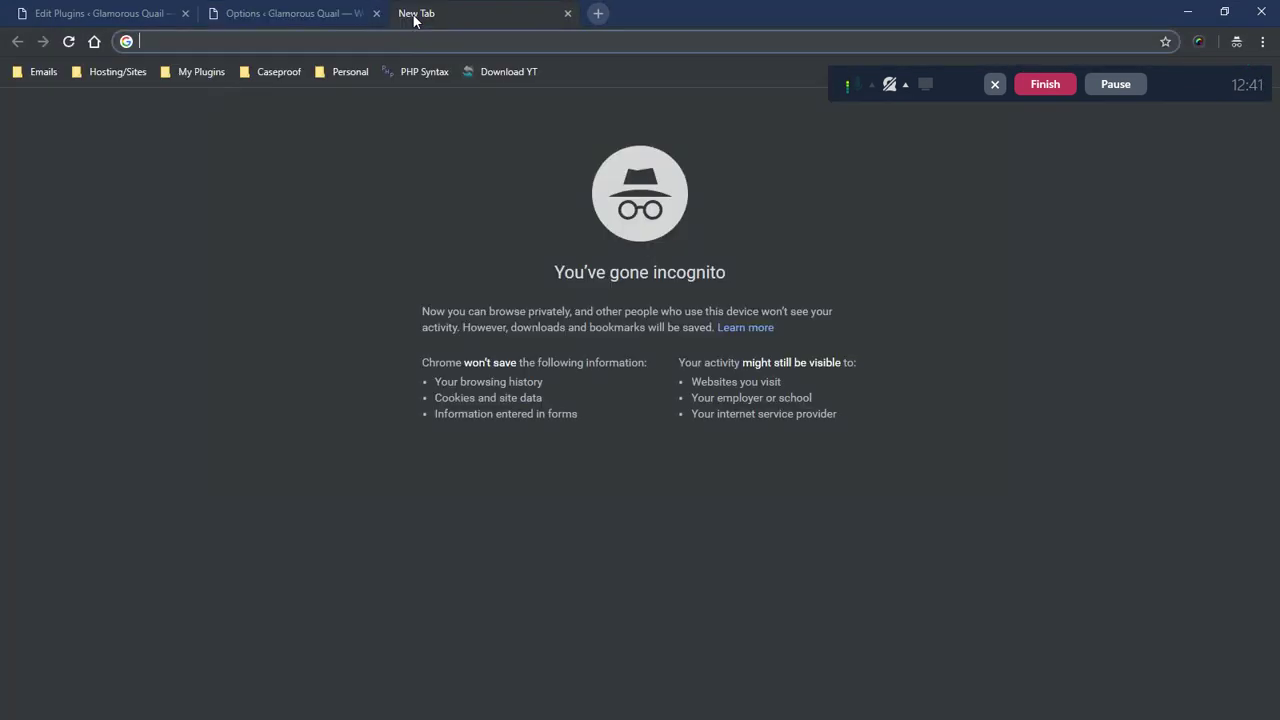
{"action": "type", "text": "hex color g"}
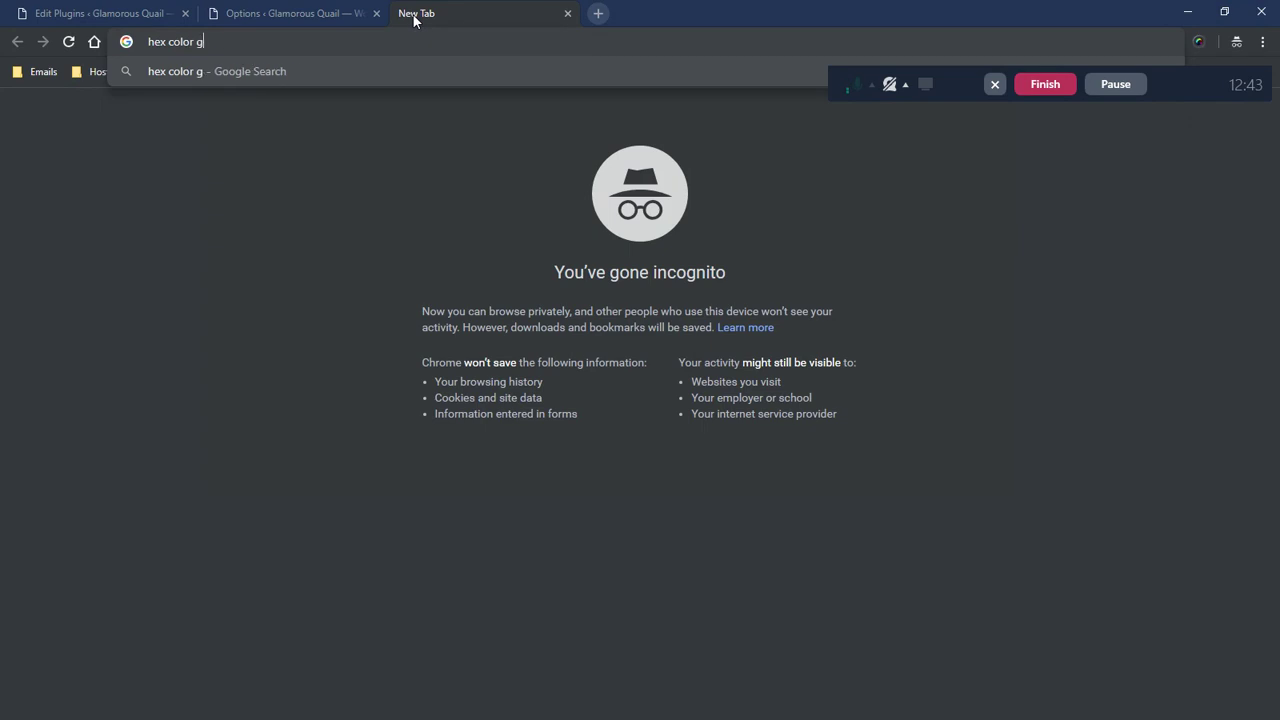
{"action": "type", "text": "enerator online"}
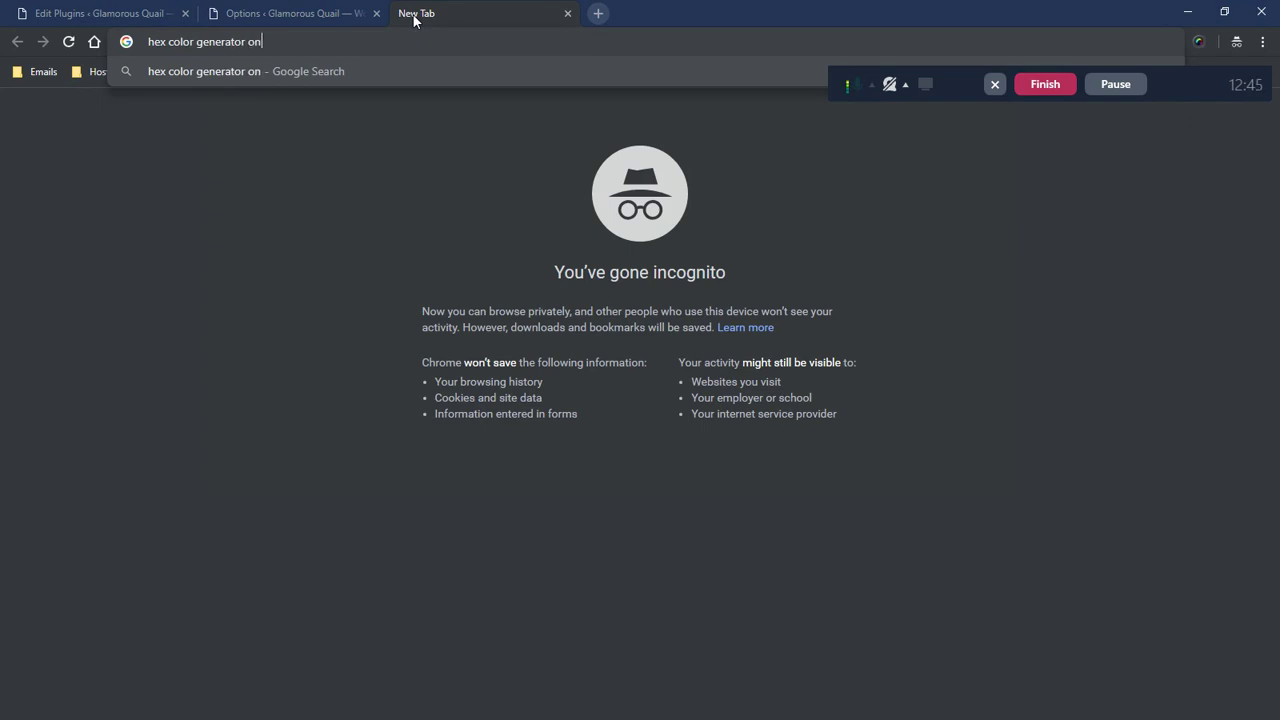
{"action": "key", "text": "Return"}
{"action": "left_click", "coordinate": [200, 206]}
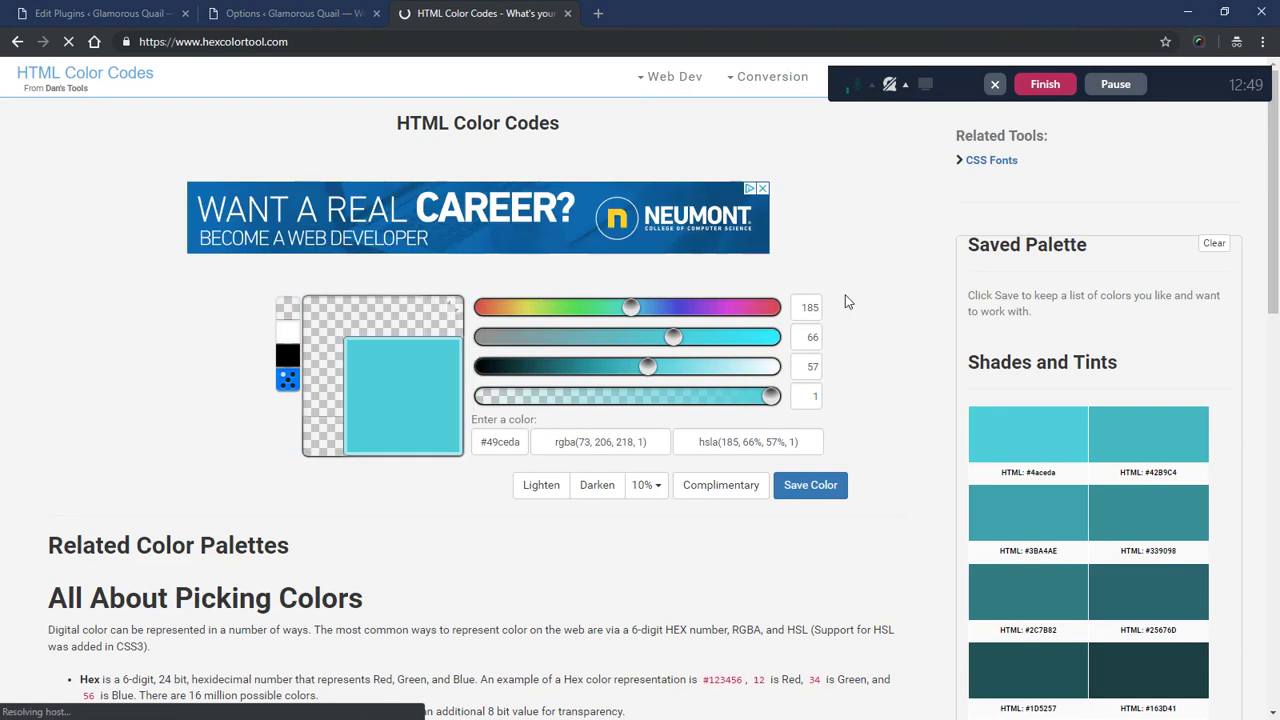
{"action": "scroll", "coordinate": [545, 293], "scroll_direction": "down", "scroll_amount": 2}
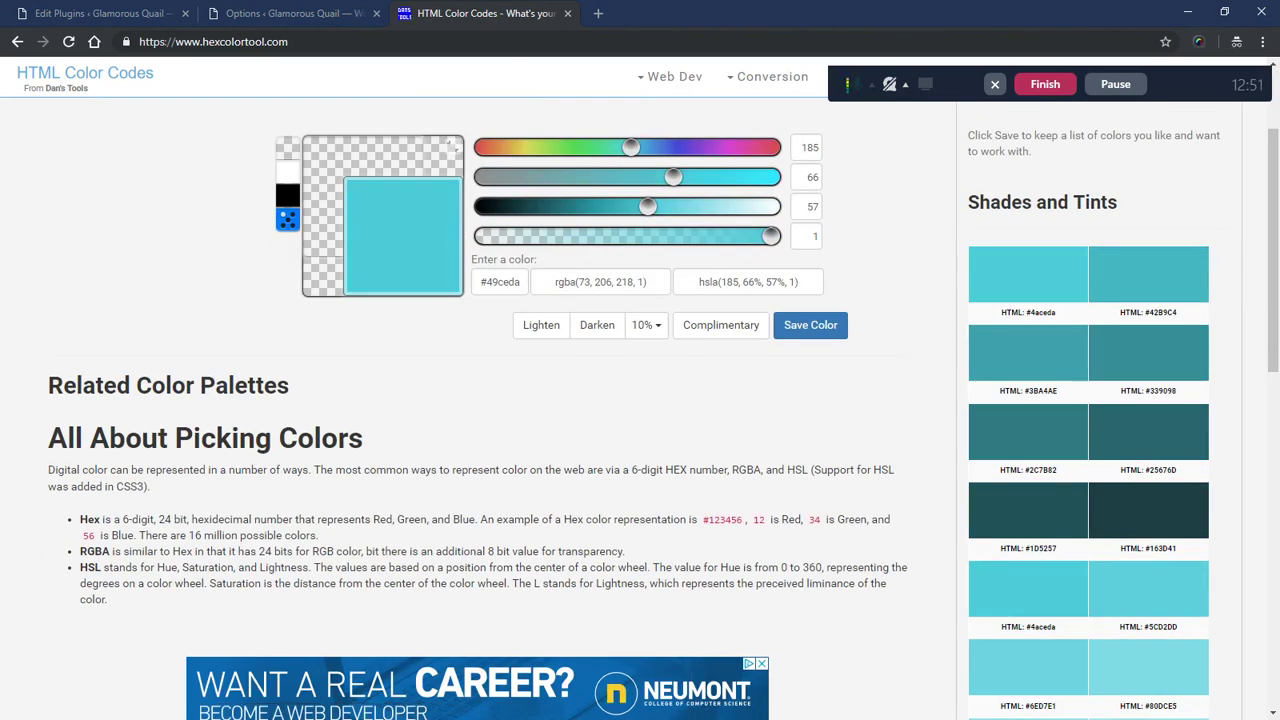
{"action": "left_click", "coordinate": [486, 282]}
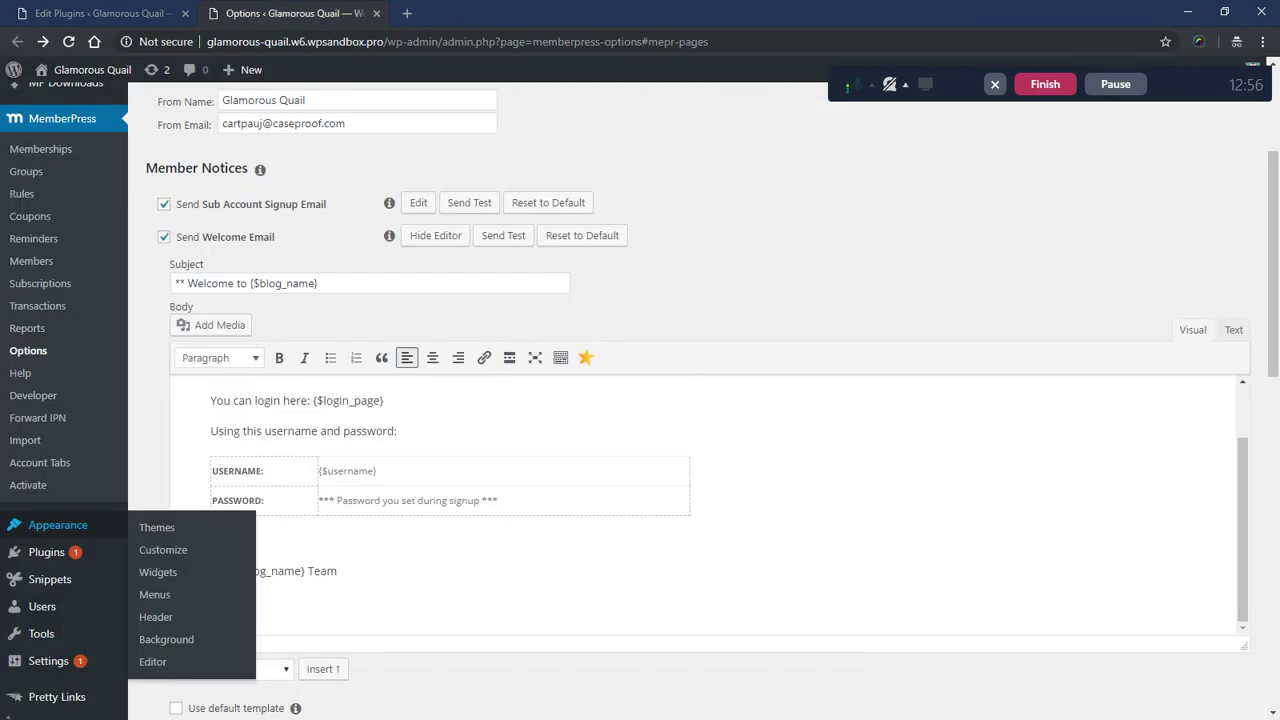
- Paste 49ceda over the three efefef colours on lines 7 and 10, and save to the server
{"action": "key", "text": "alt+Tab"}
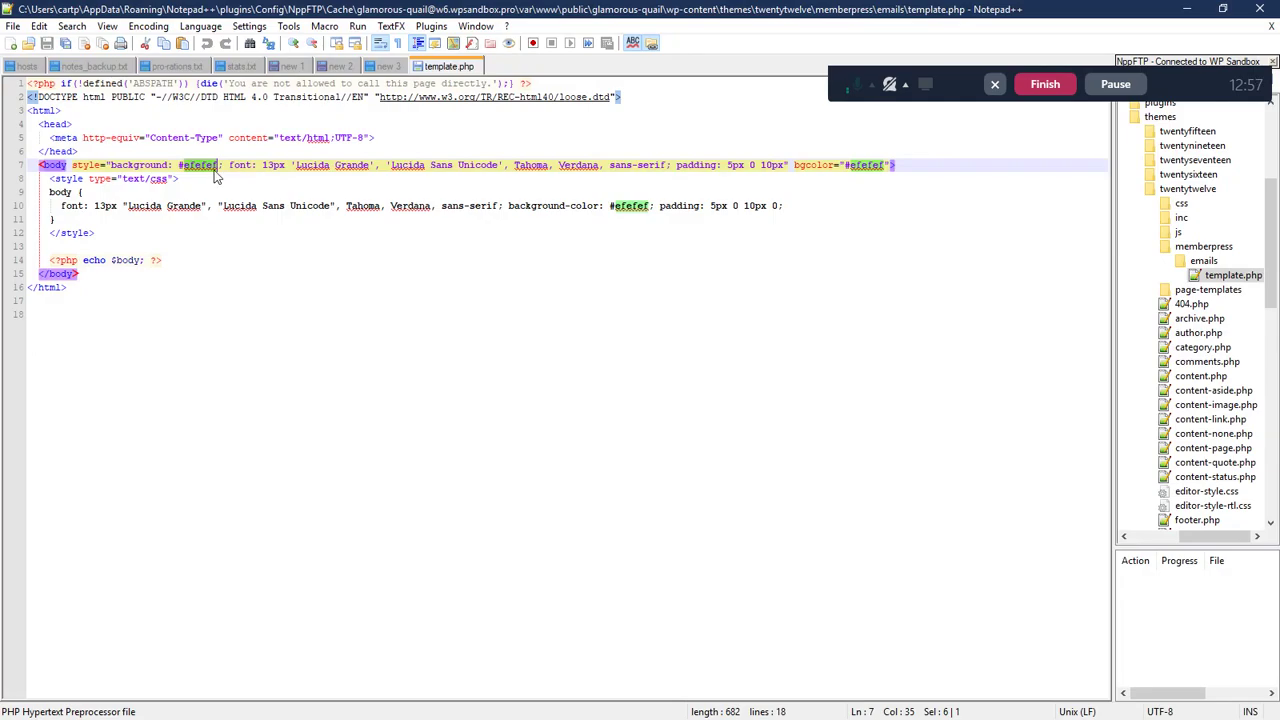
{"action": "type", "text": "49ceda"}
{"action": "double_click", "coordinate": [866, 165]}
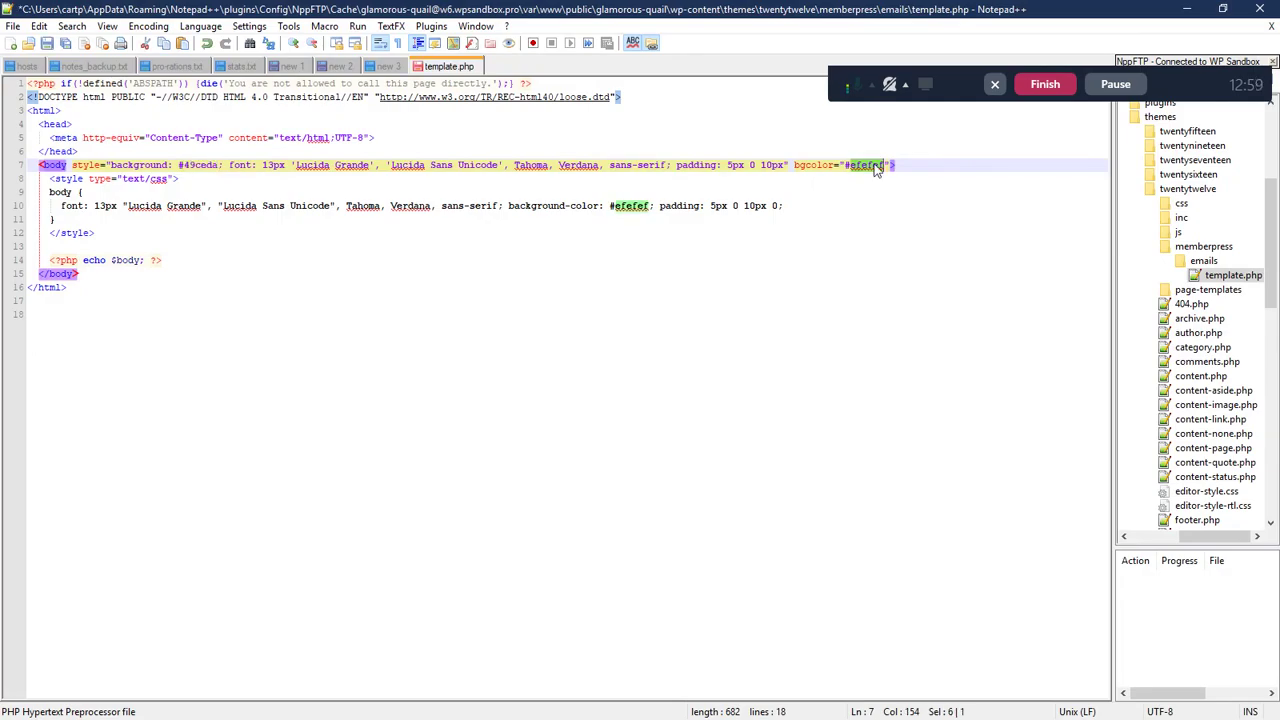
{"action": "type", "text": "49ceda"}
{"action": "double_click", "coordinate": [632, 206]}
{"action": "type", "text": "49ceda"}
{"action": "left_click", "coordinate": [152, 400]}
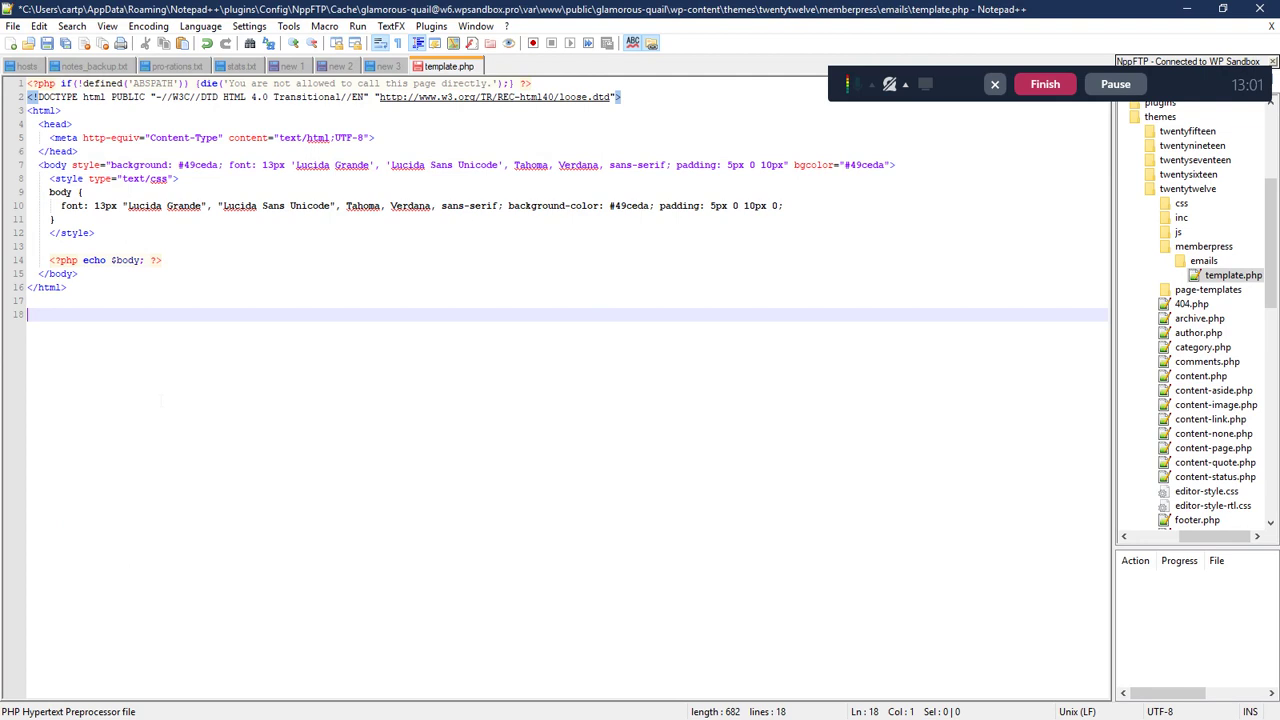
{"action": "key", "text": "ctrl+s"}
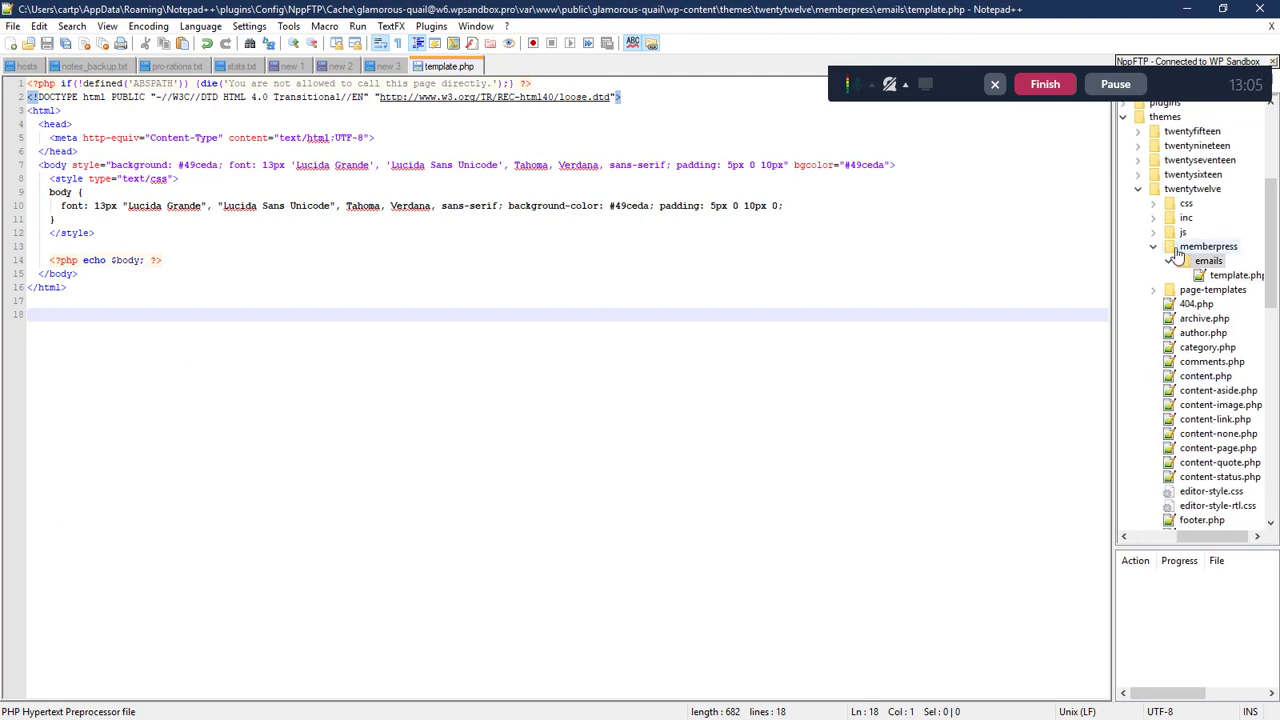
{"action": "left_click", "coordinate": [1207, 261]}
{"action": "left_click", "coordinate": [1210, 276]}
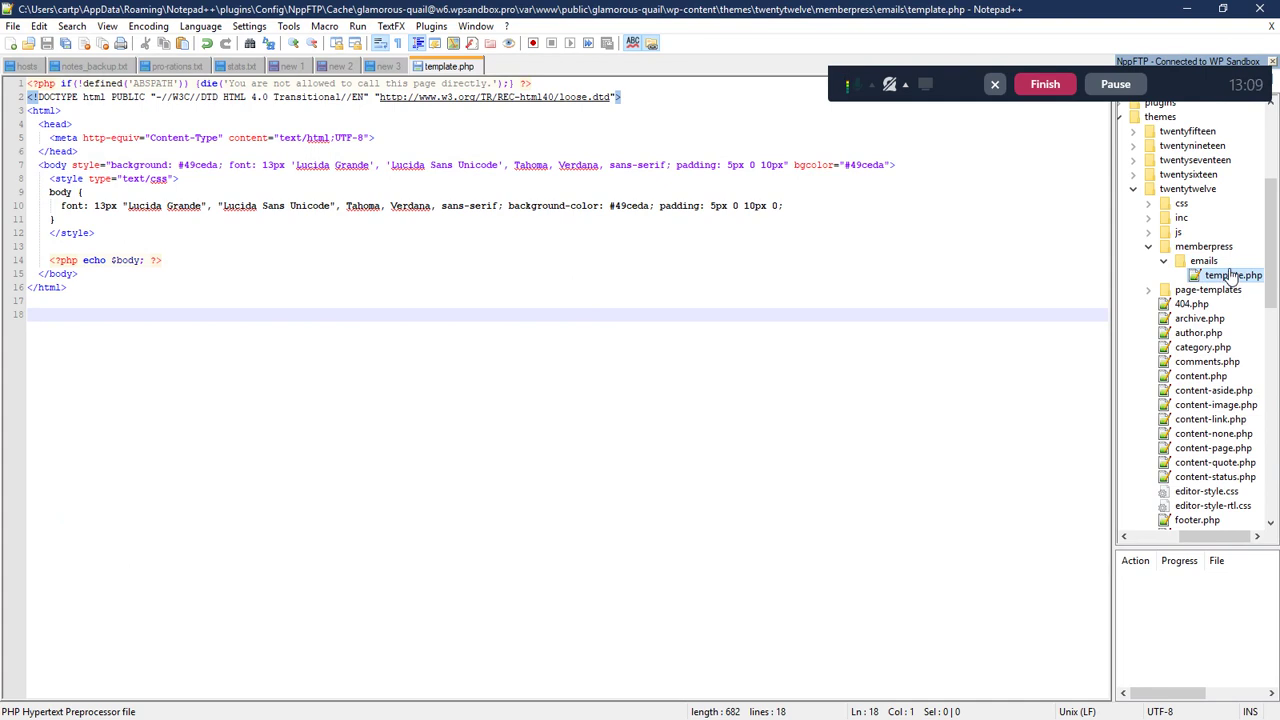
- Collapse the themes folder and expand plugins > memberpress in the FTP tree
{"action": "left_click", "coordinate": [1133, 189]}
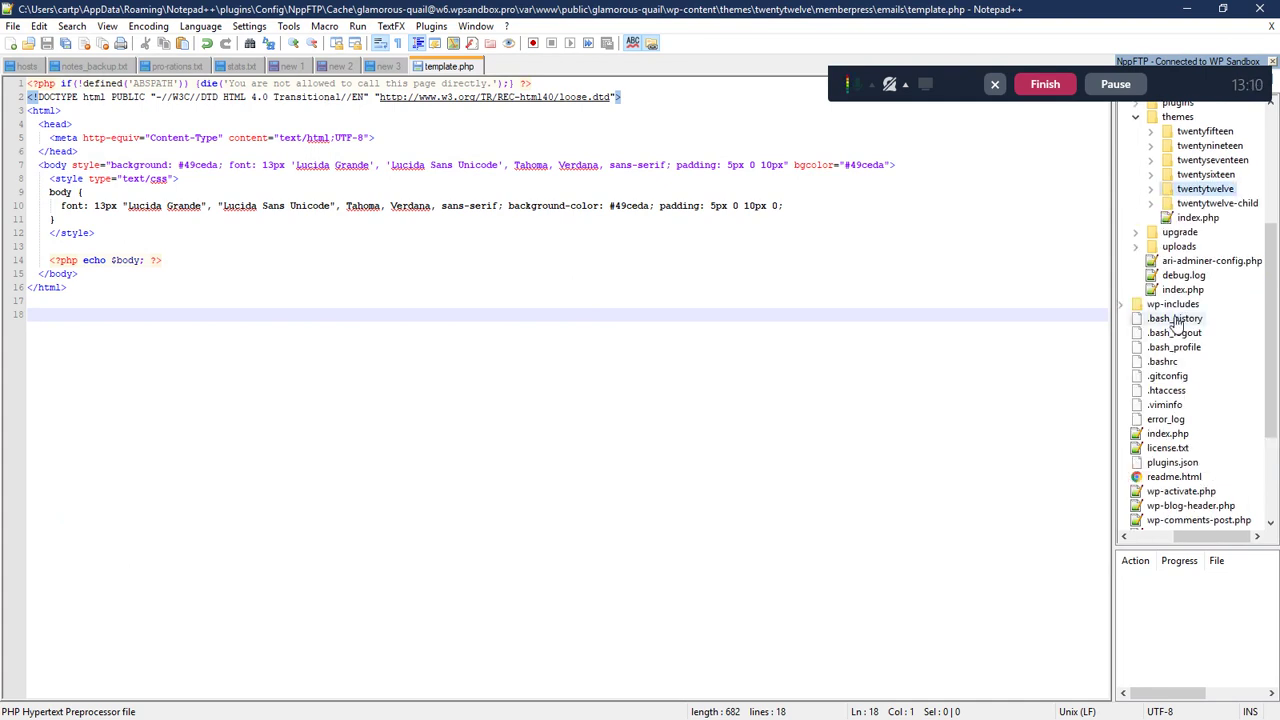
{"action": "scroll", "coordinate": [1176, 323], "scroll_direction": "down", "scroll_amount": 4}
{"action": "scroll", "coordinate": [1189, 277], "scroll_direction": "up", "scroll_amount": 7}
{"action": "left_click", "coordinate": [1136, 260]}
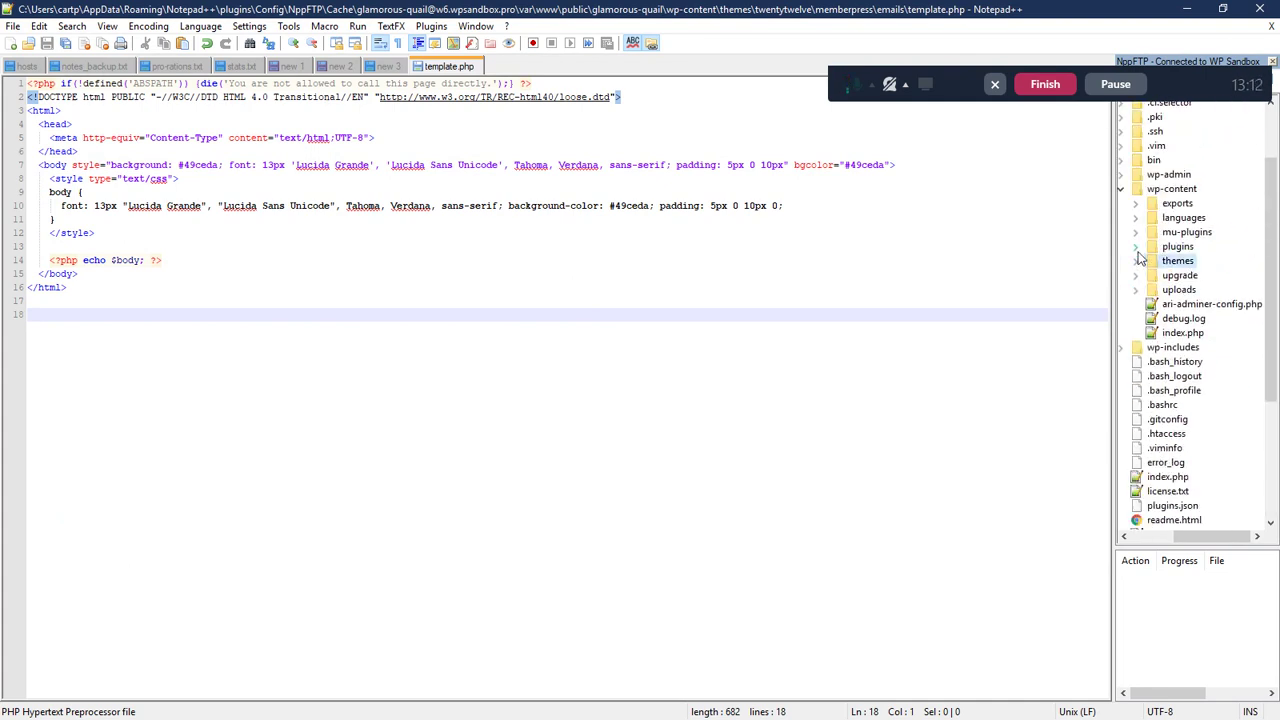
{"action": "left_click", "coordinate": [1136, 247]}
{"action": "left_click", "coordinate": [1149, 374]}
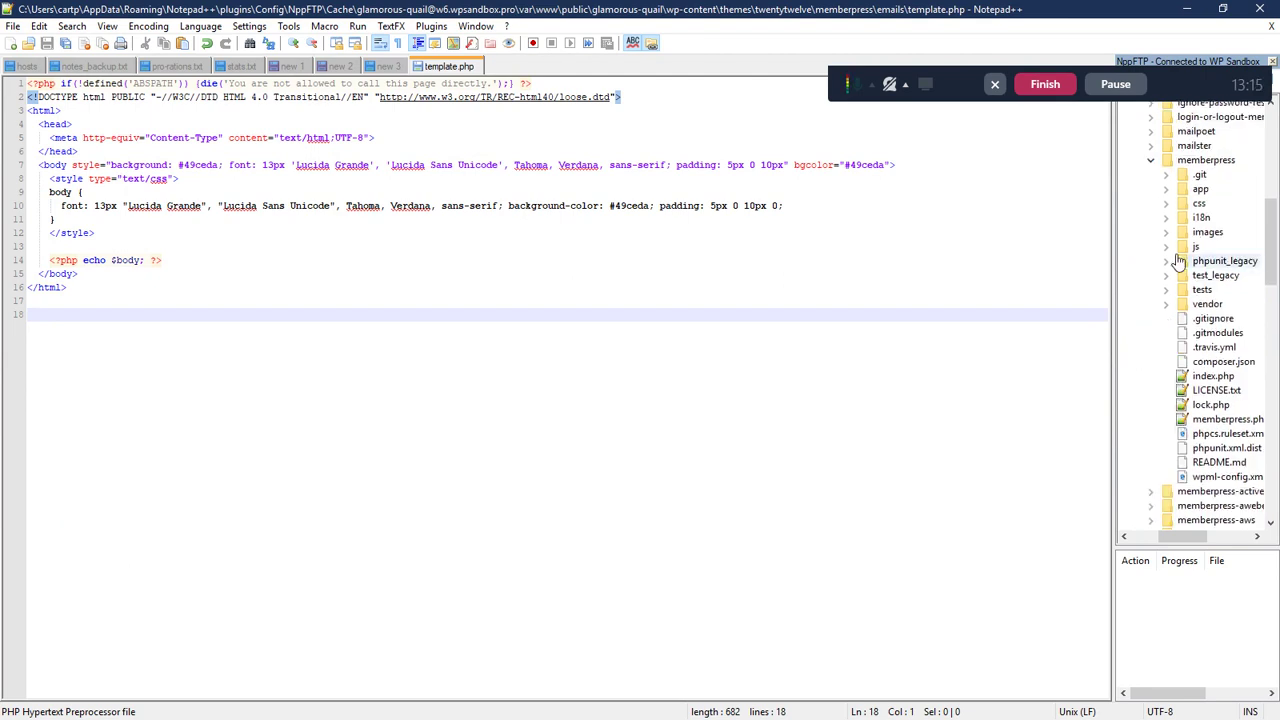
{"action": "left_click", "coordinate": [1168, 203]}
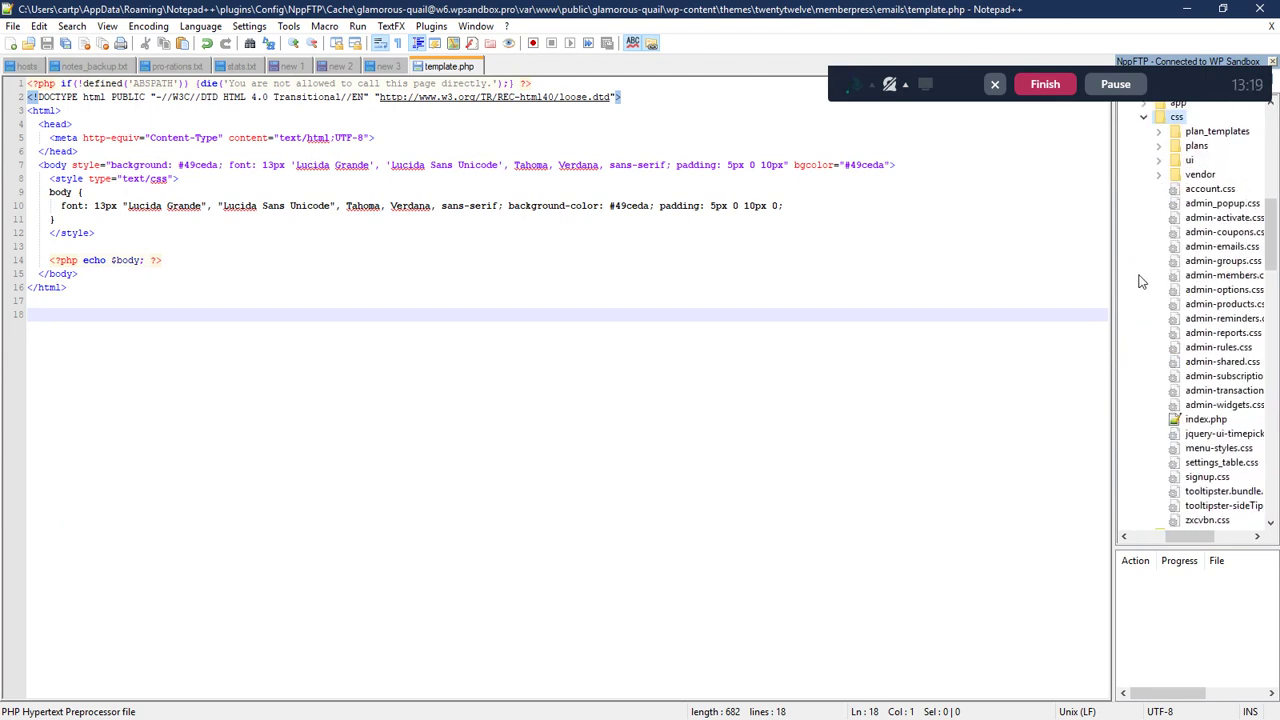
{"action": "scroll", "coordinate": [1163, 406], "scroll_direction": "down", "scroll_amount": 3}
{"action": "scroll", "coordinate": [1191, 383], "scroll_direction": "up", "scroll_amount": 3}
{"action": "scroll", "coordinate": [1197, 335], "scroll_direction": "up", "scroll_amount": 3}
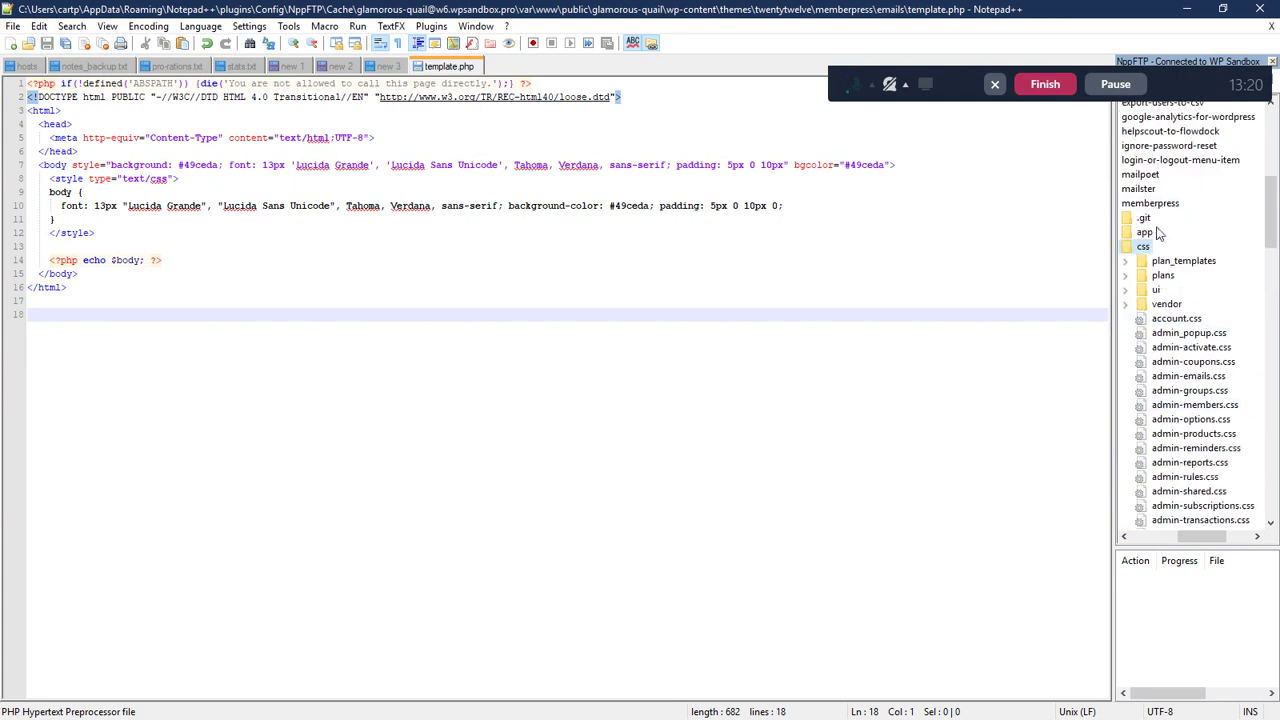
{"action": "left_click", "coordinate": [1150, 246]}
- Expand app > views > emails and select the plugin's original template.php
{"action": "left_click", "coordinate": [1140, 232]}
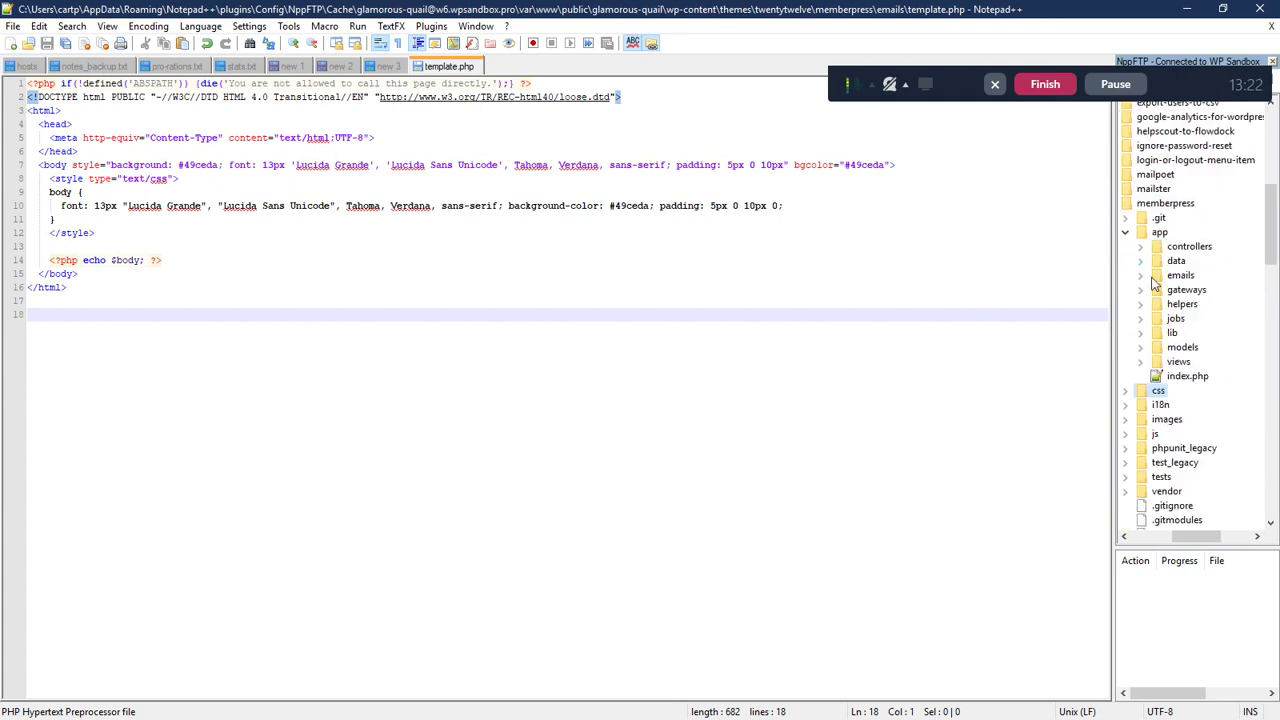
{"action": "left_click", "coordinate": [1141, 361]}
{"action": "scroll", "coordinate": [1178, 360], "scroll_direction": "down", "scroll_amount": 2}
{"action": "double_click", "coordinate": [1168, 334]}
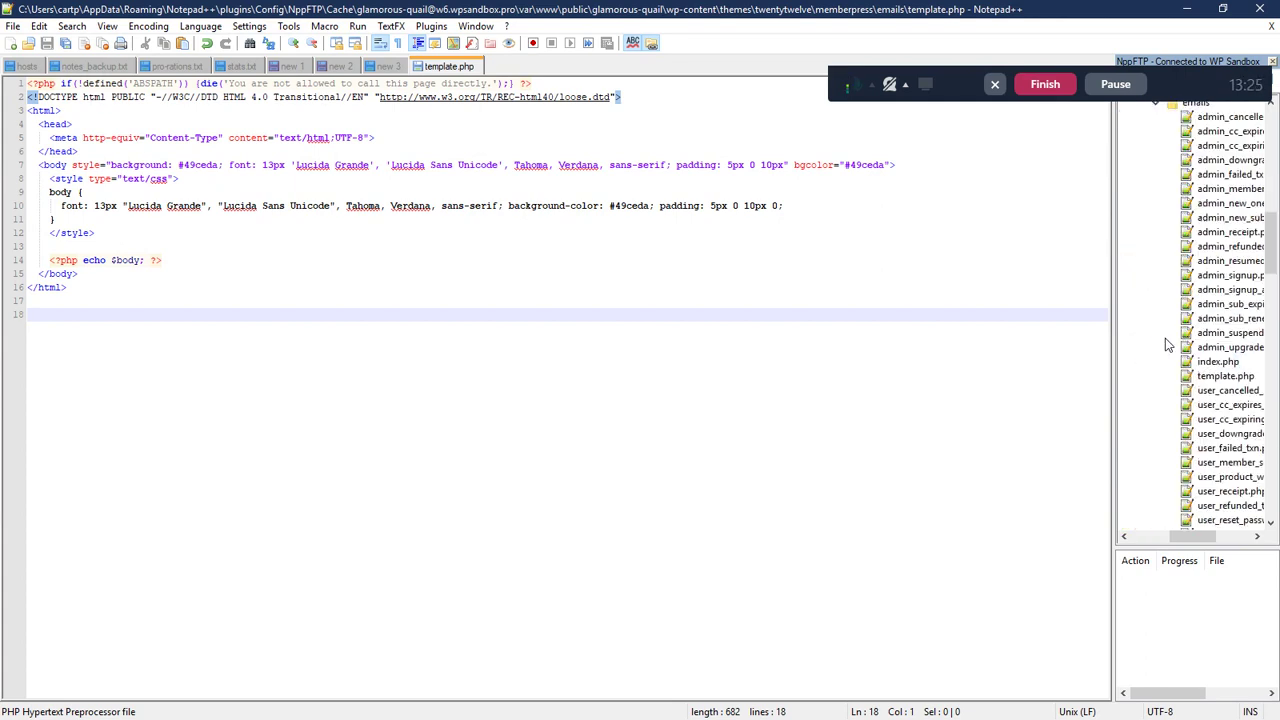
{"action": "left_click", "coordinate": [1168, 378]}
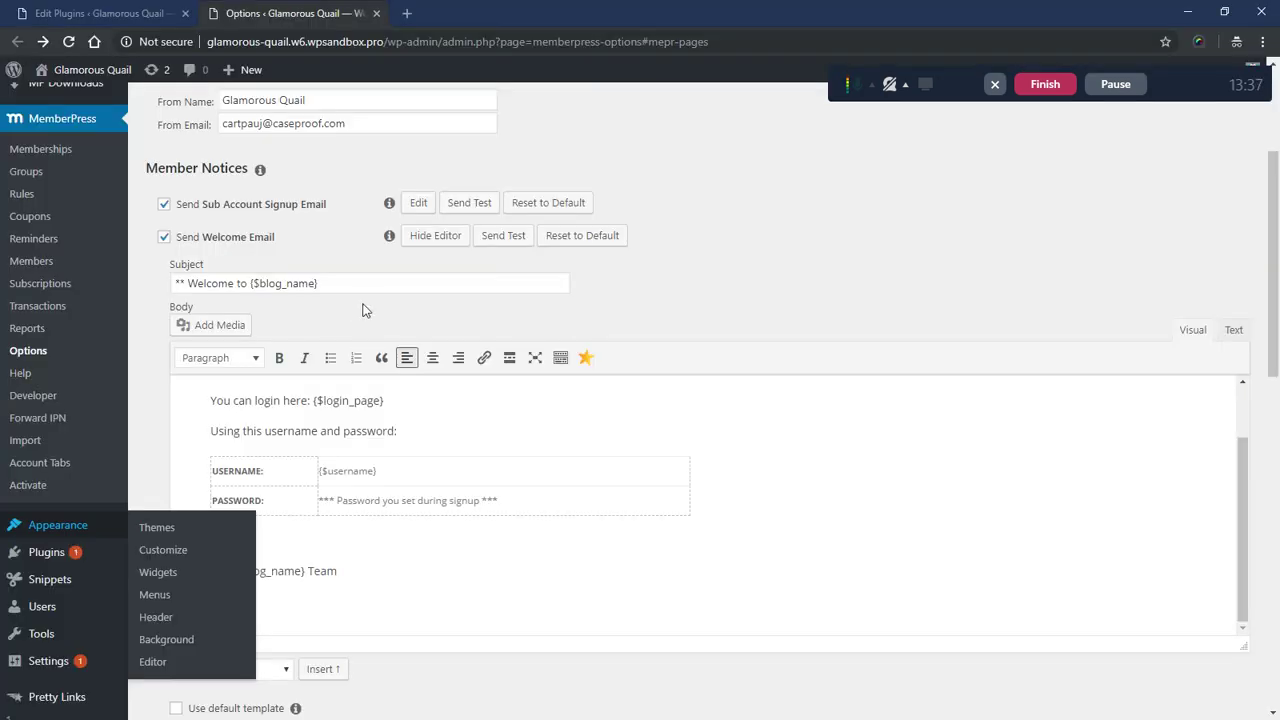
- Set the Welcome Email to use the default template and save the MemberPress email options
{"action": "scroll", "coordinate": [365, 312], "scroll_direction": "down", "scroll_amount": 2}
{"action": "left_click", "coordinate": [176, 548]}
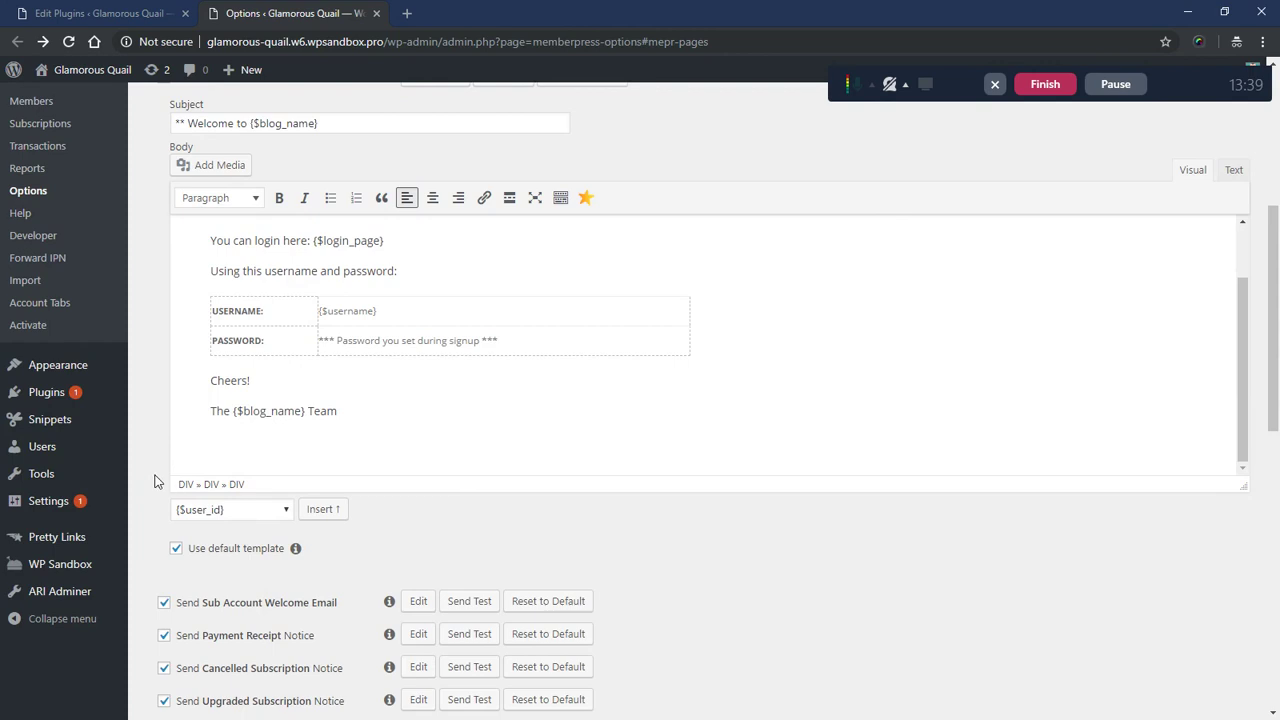
{"action": "scroll", "coordinate": [152, 486], "scroll_direction": "down", "scroll_amount": 10}
{"action": "left_click", "coordinate": [177, 652]}
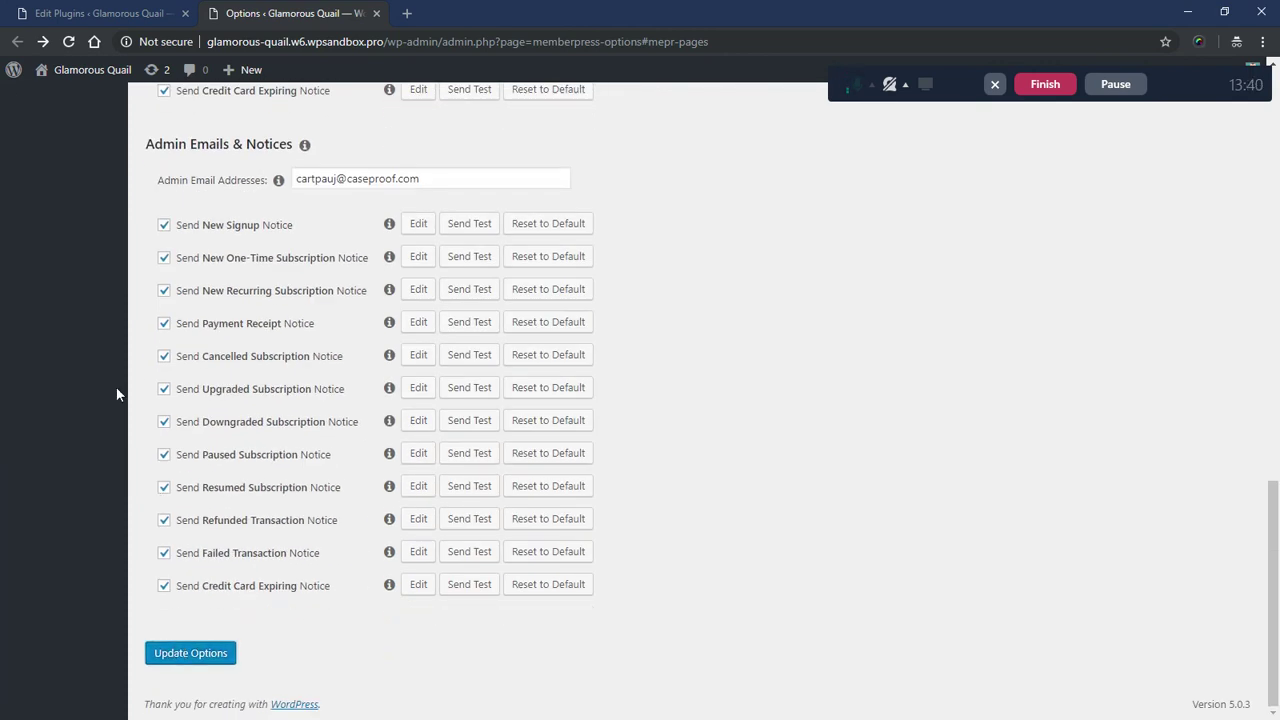
{"action": "scroll", "coordinate": [116, 394], "scroll_direction": "up", "scroll_amount": 15}
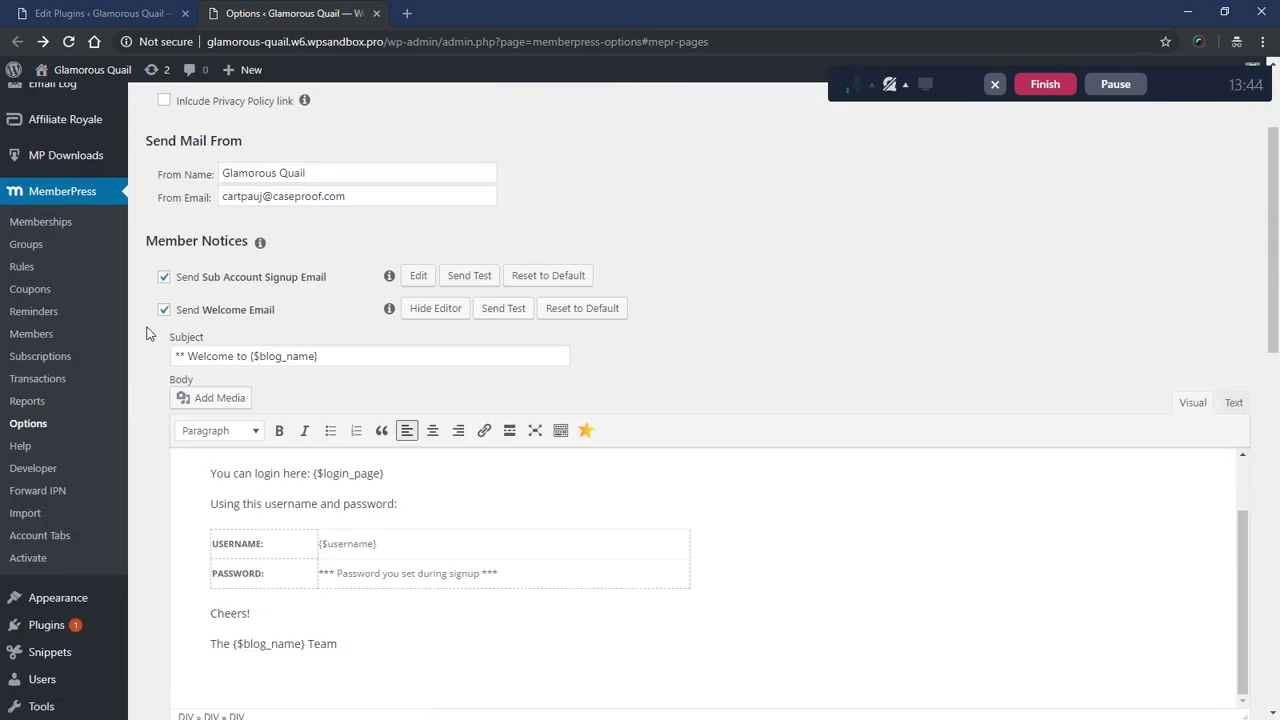
{"action": "scroll", "coordinate": [148, 322], "scroll_direction": "down", "scroll_amount": 15}
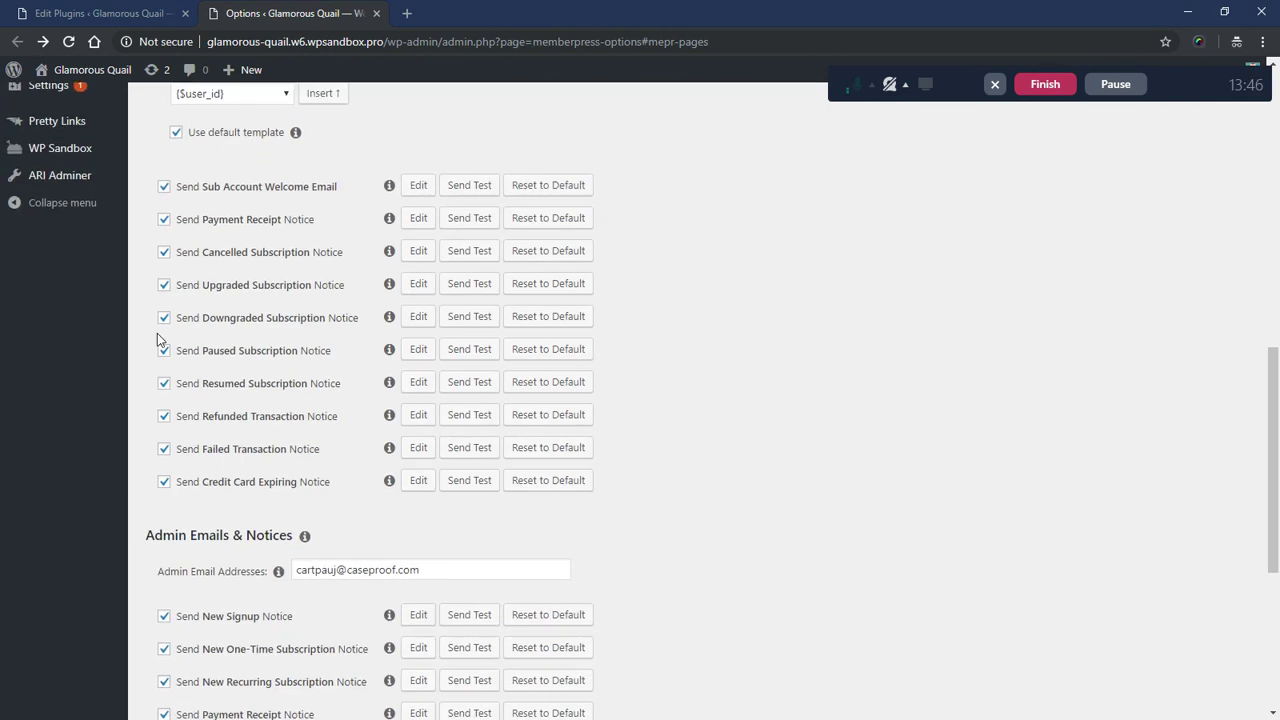
{"action": "left_click", "coordinate": [192, 654]}
- Send a test Welcome Email, dismiss the confirmation, and switch to Gmail to view it
{"action": "scroll", "coordinate": [128, 357], "scroll_direction": "up", "scroll_amount": 10}
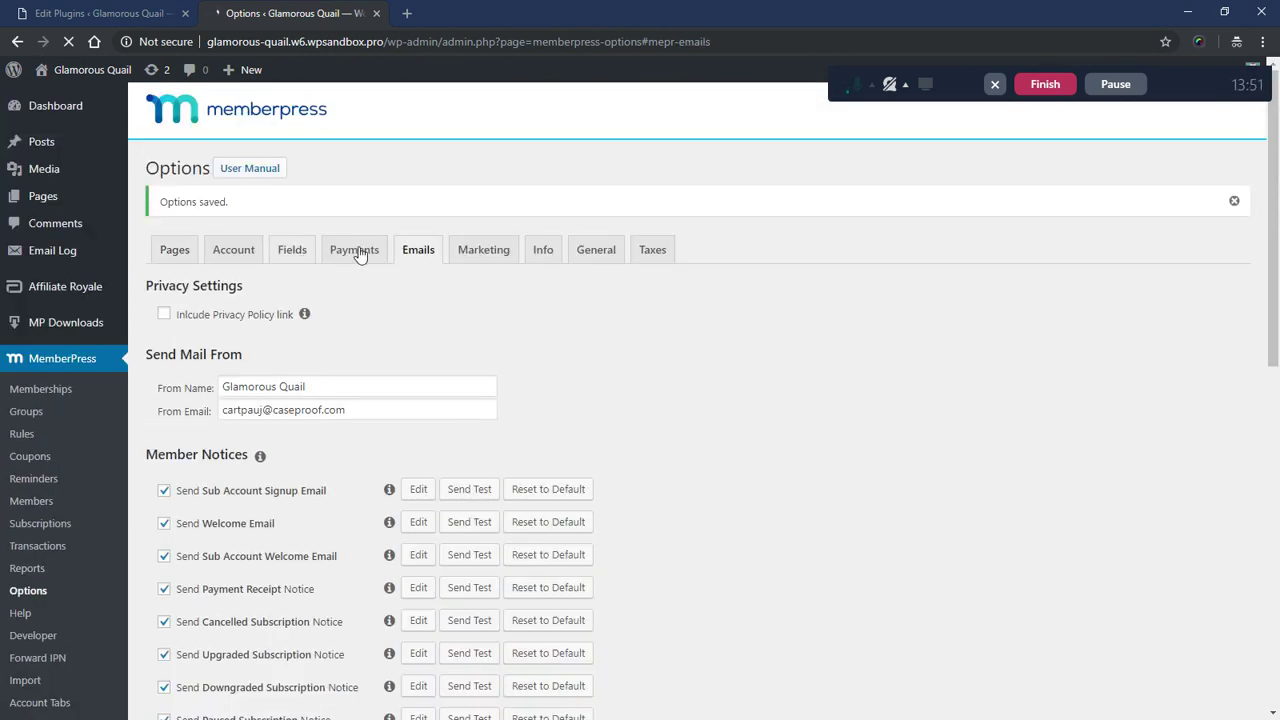
{"action": "scroll", "coordinate": [479, 326], "scroll_direction": "down", "scroll_amount": 1}
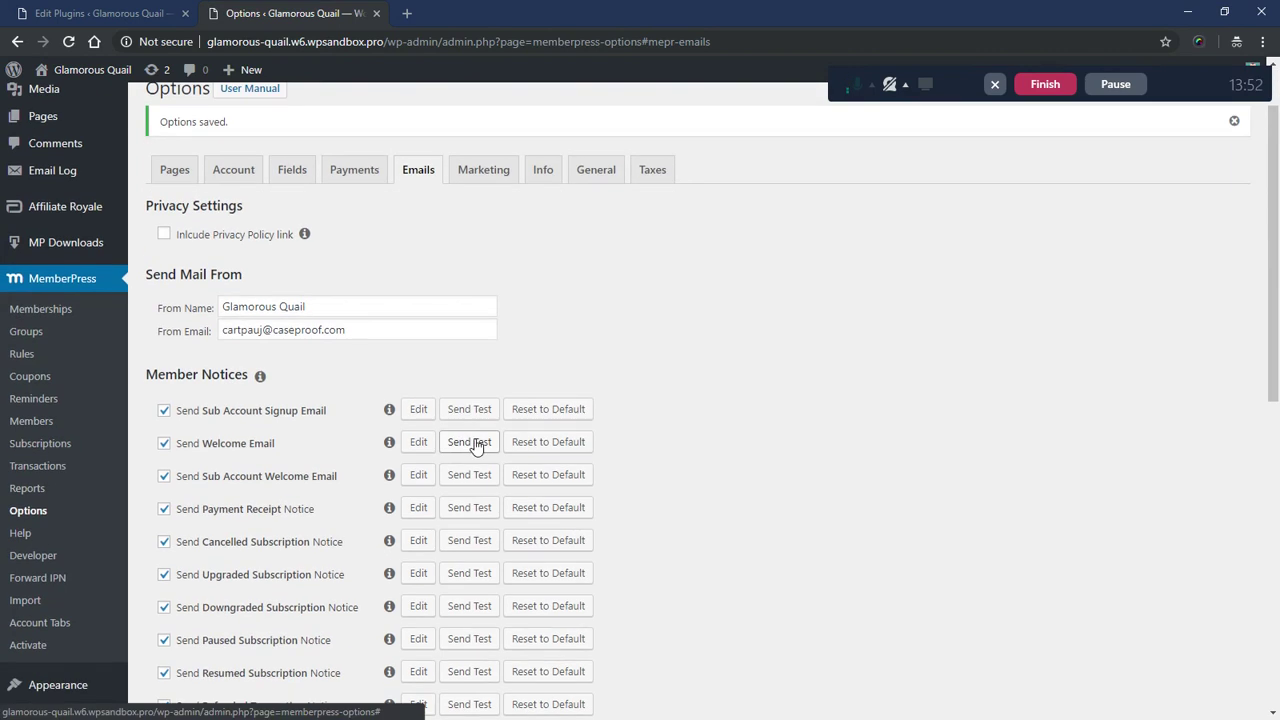
{"action": "left_click", "coordinate": [472, 446]}
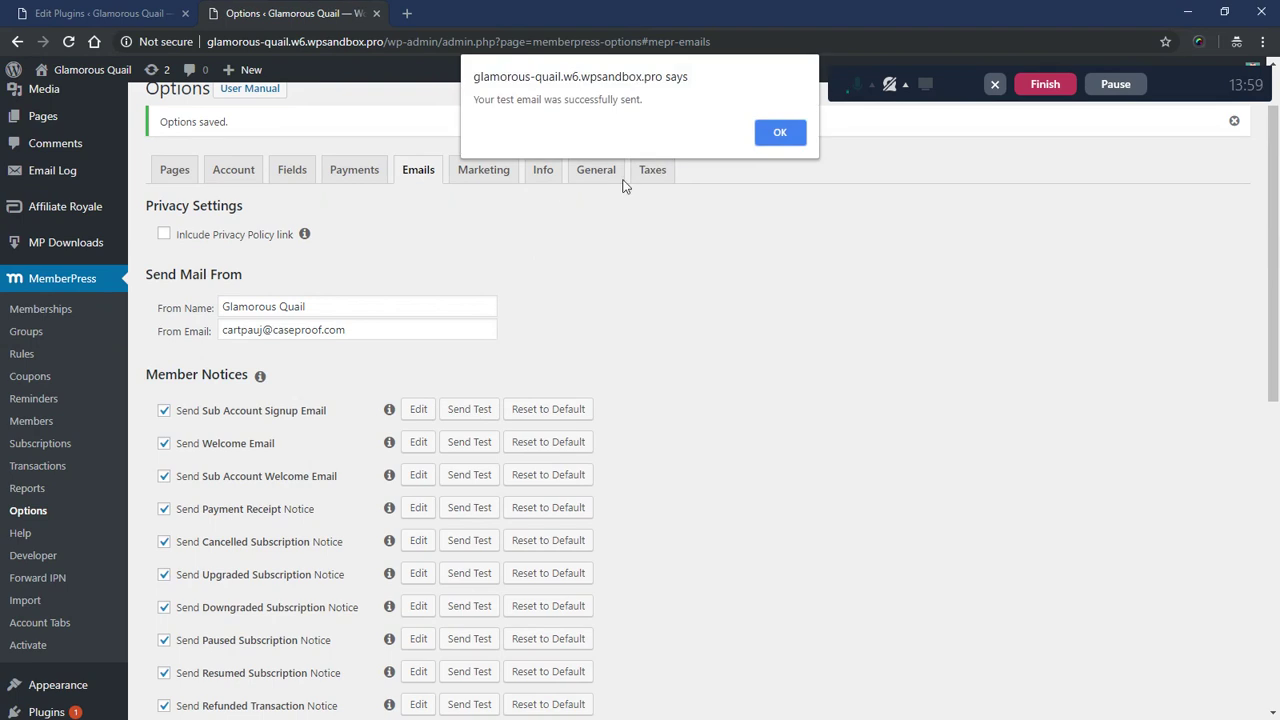
{"action": "left_click", "coordinate": [797, 131]}
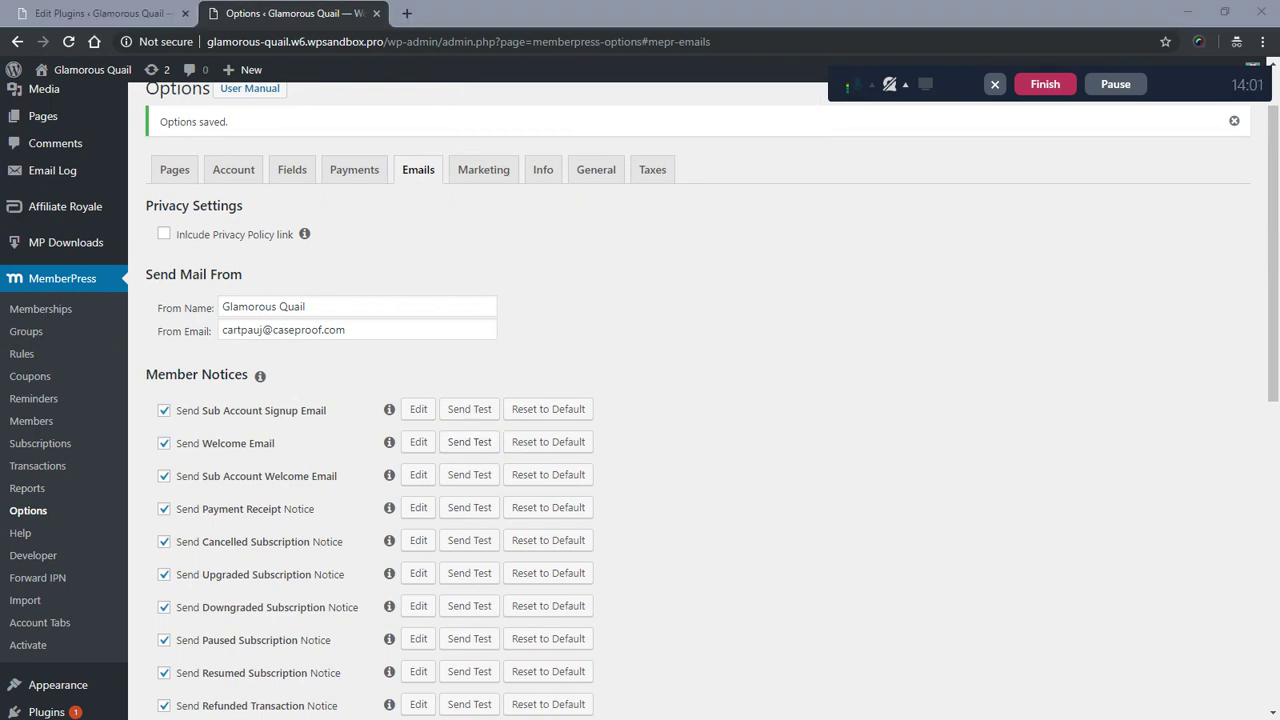
{"action": "key", "text": "alt+Tab"}
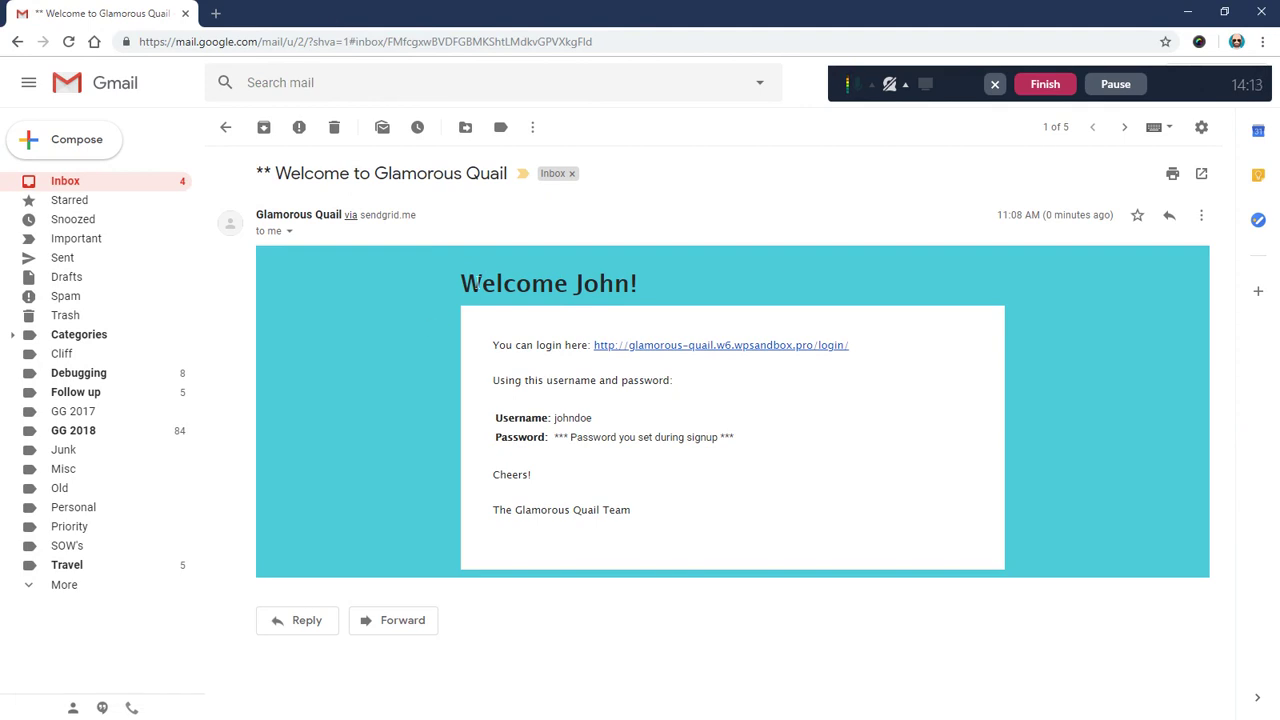
{"action": "left_click_drag", "start_coordinate": [466, 283], "coordinate": [706, 287]}
{"action": "left_click", "coordinate": [488, 398]}
{"action": "key", "text": "alt+Tab"}
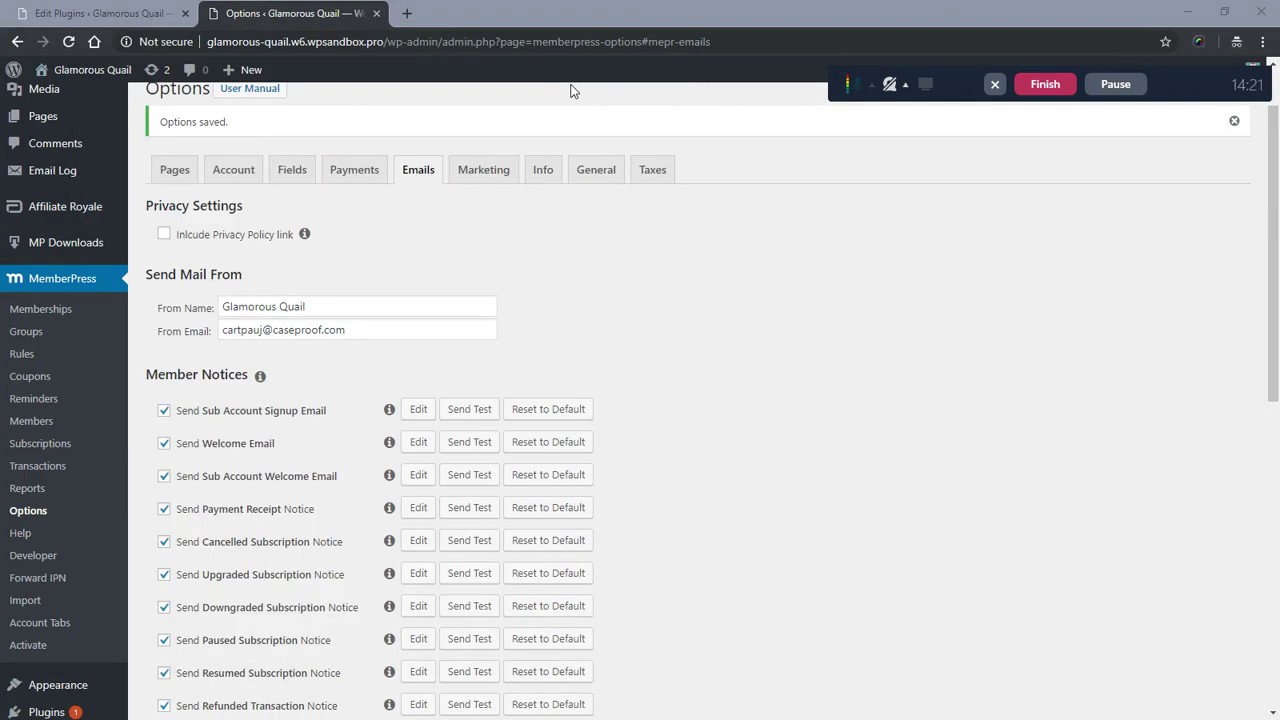